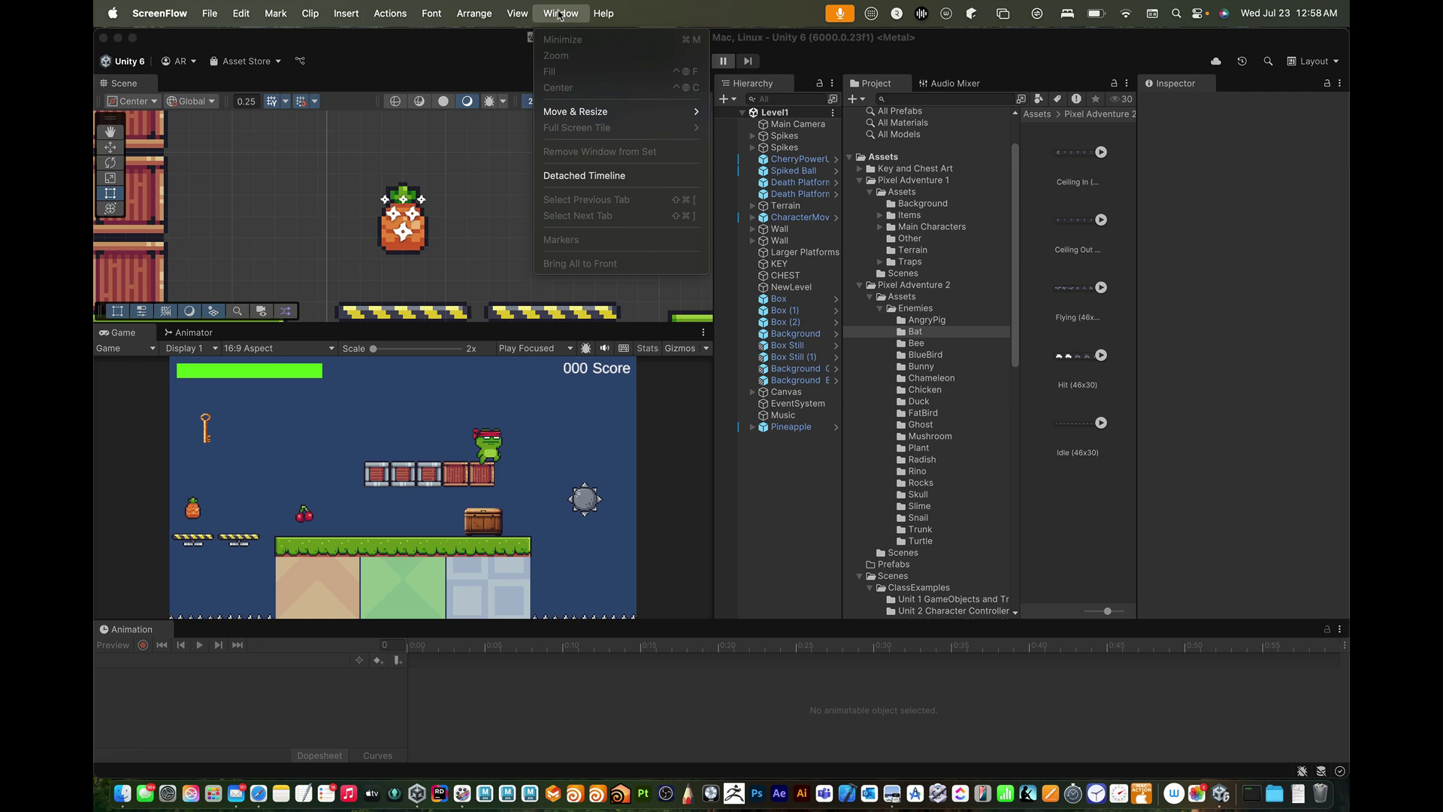
- Open the Package Manager, move its window higher, and select the AI Navigation package in the Unity Registry
left_click(451, 38)
left_click(521, 13)
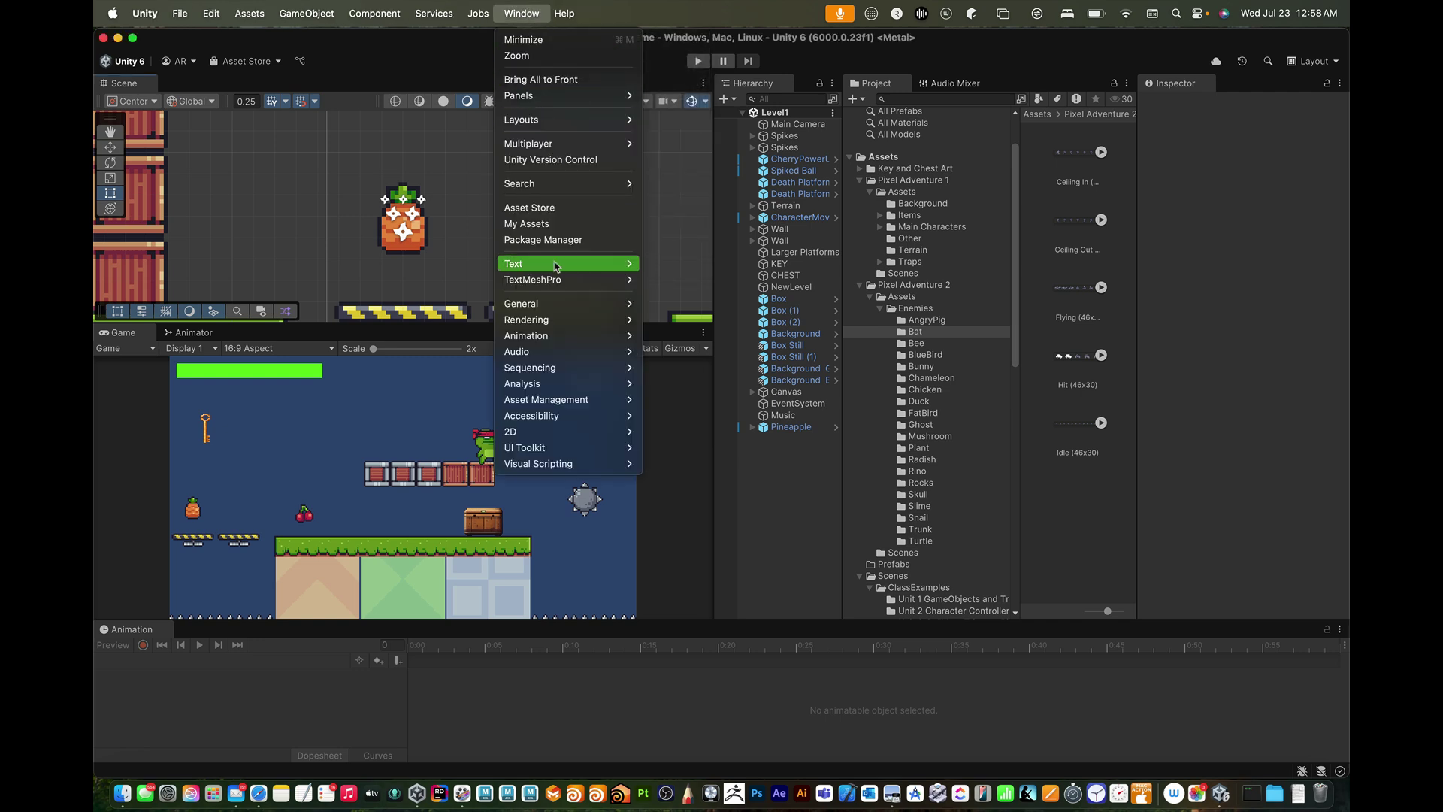
mouse_move(556, 266)
left_click(534, 240)
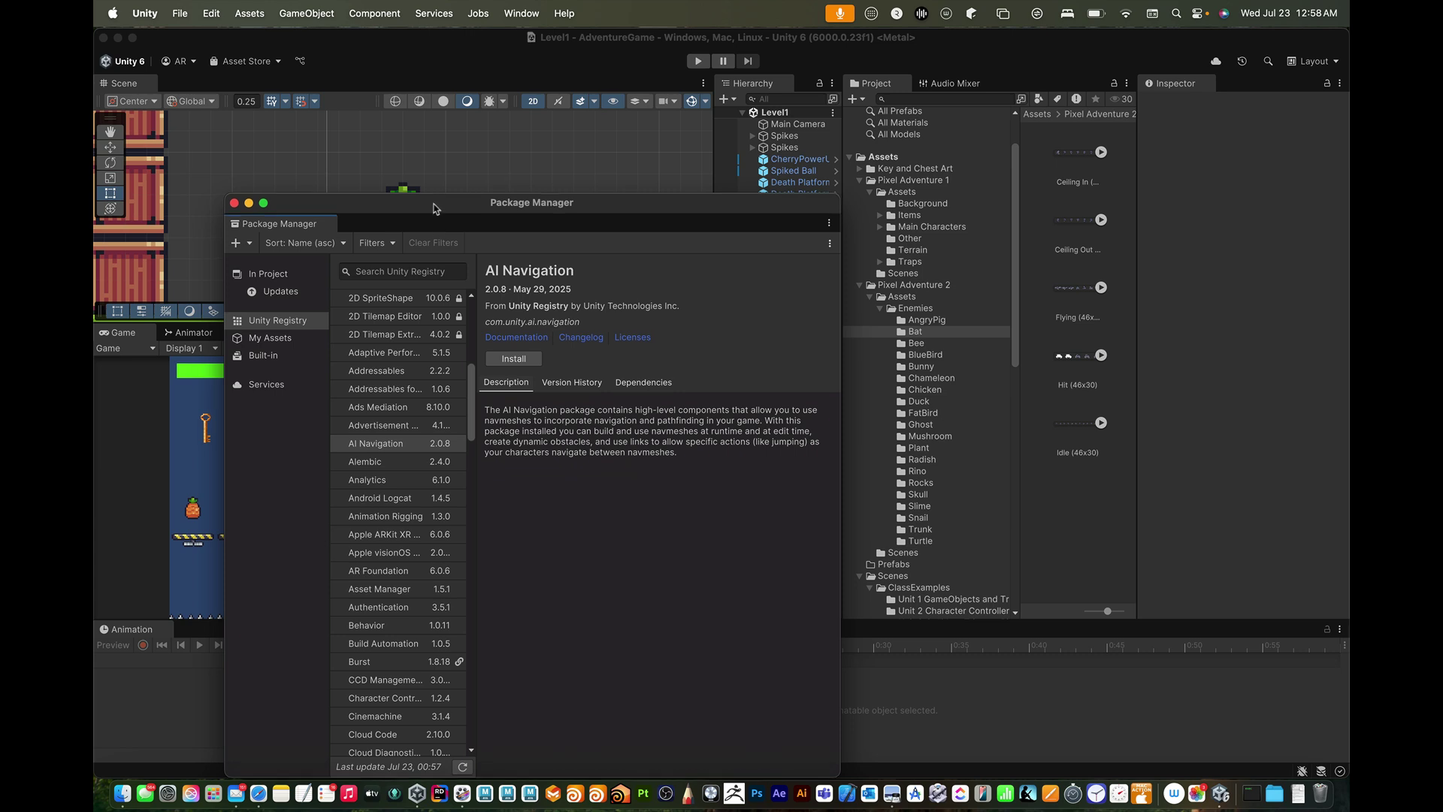
left_click_drag(433, 206, 434, 148)
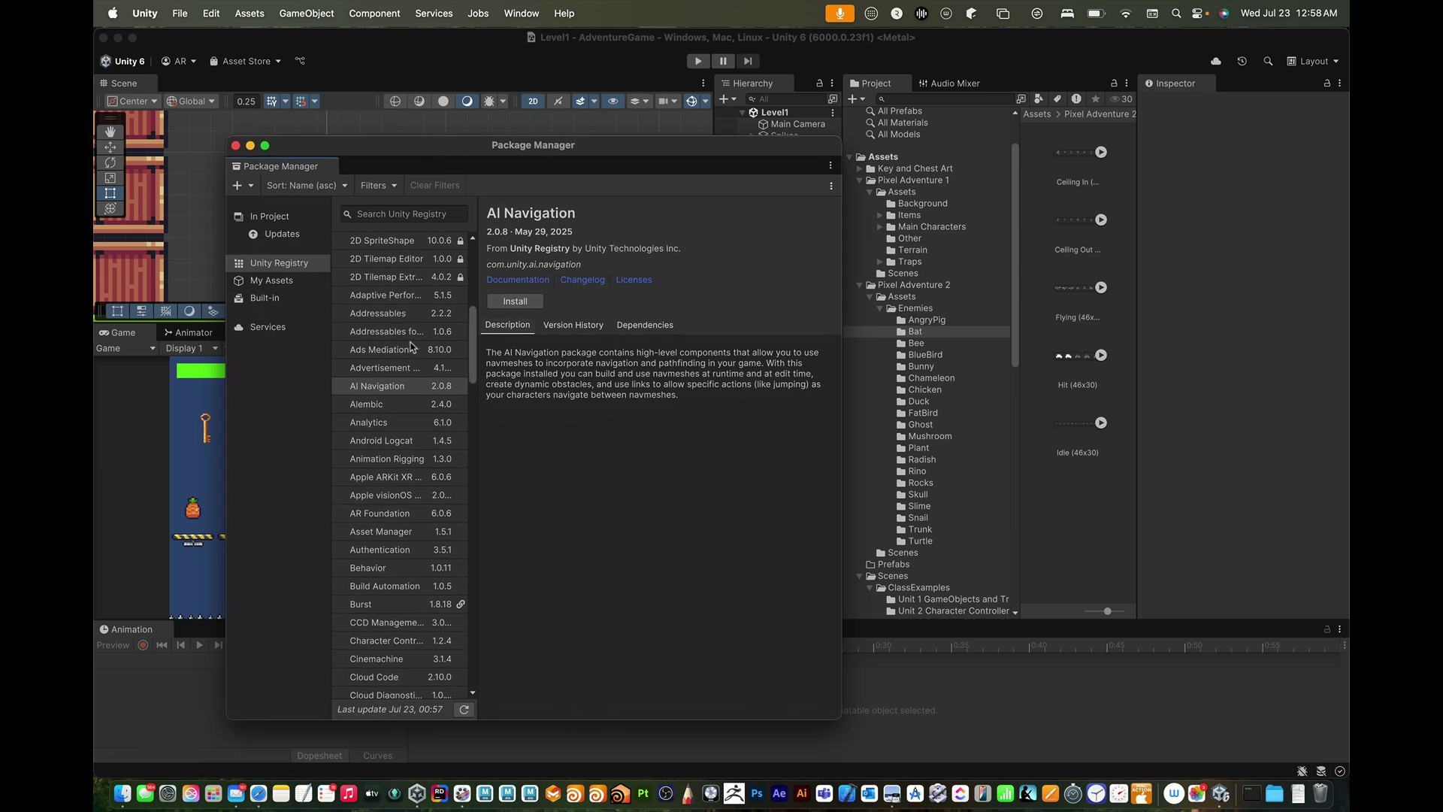
left_click(383, 387)
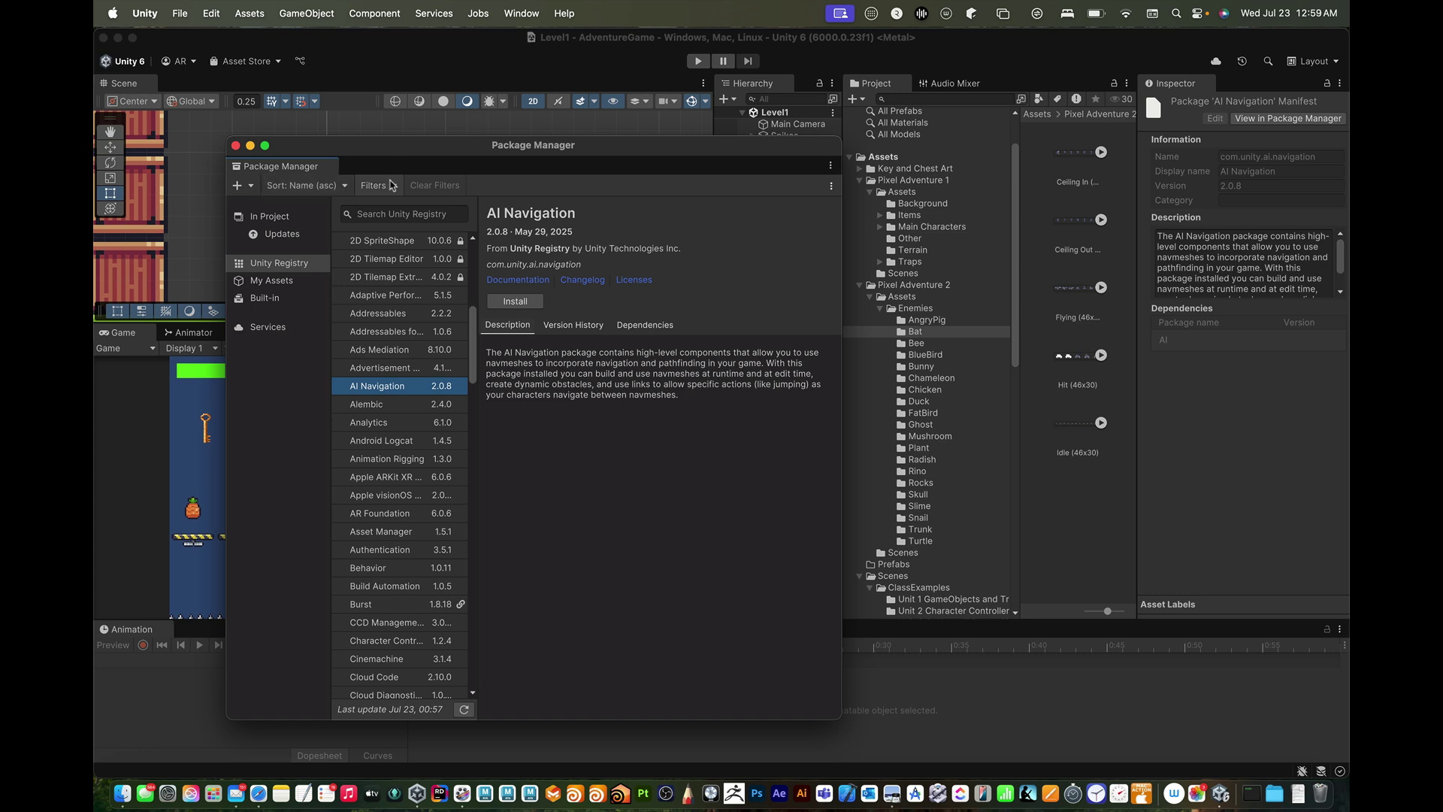
left_click(389, 186)
left_click(390, 186)
left_click(332, 188)
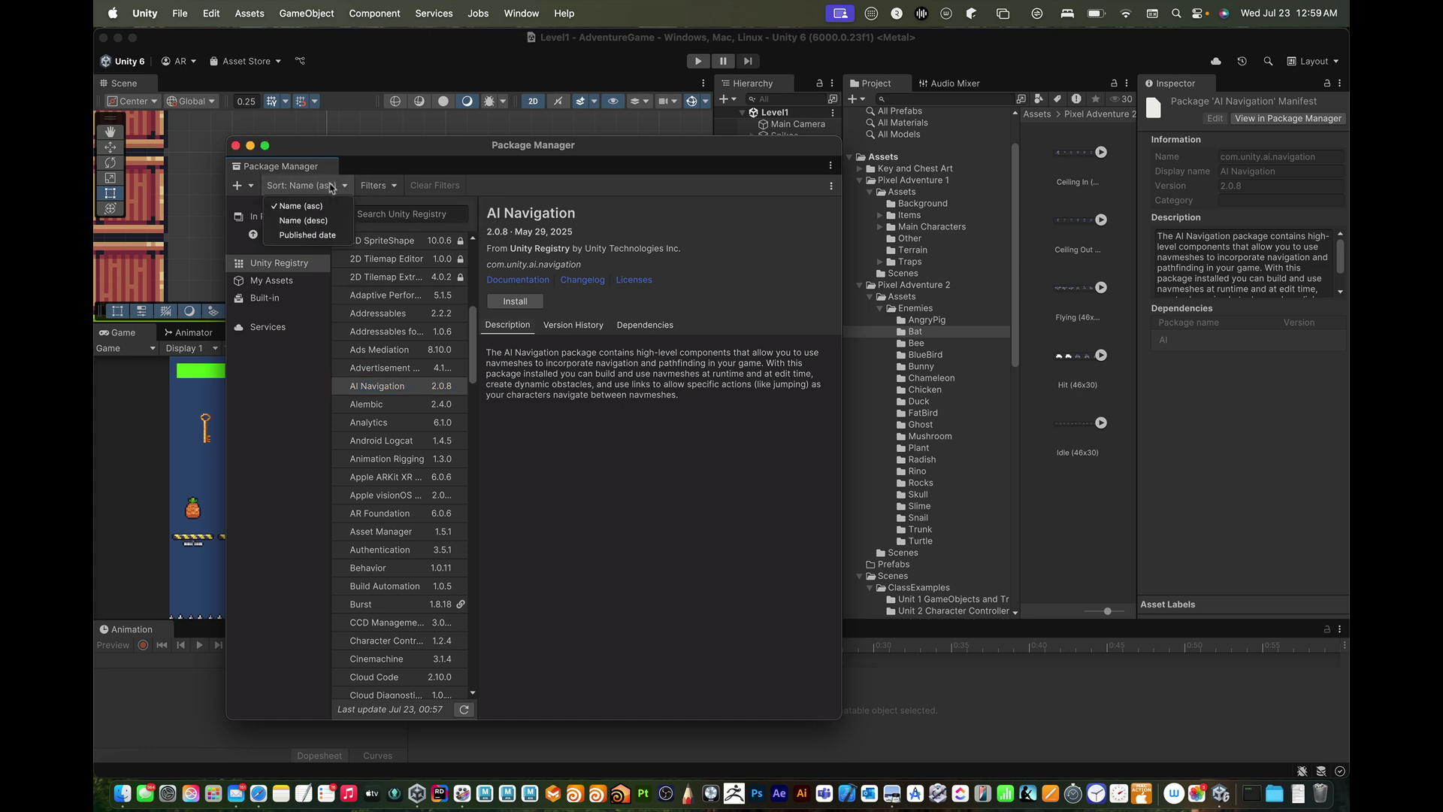
left_click(331, 188)
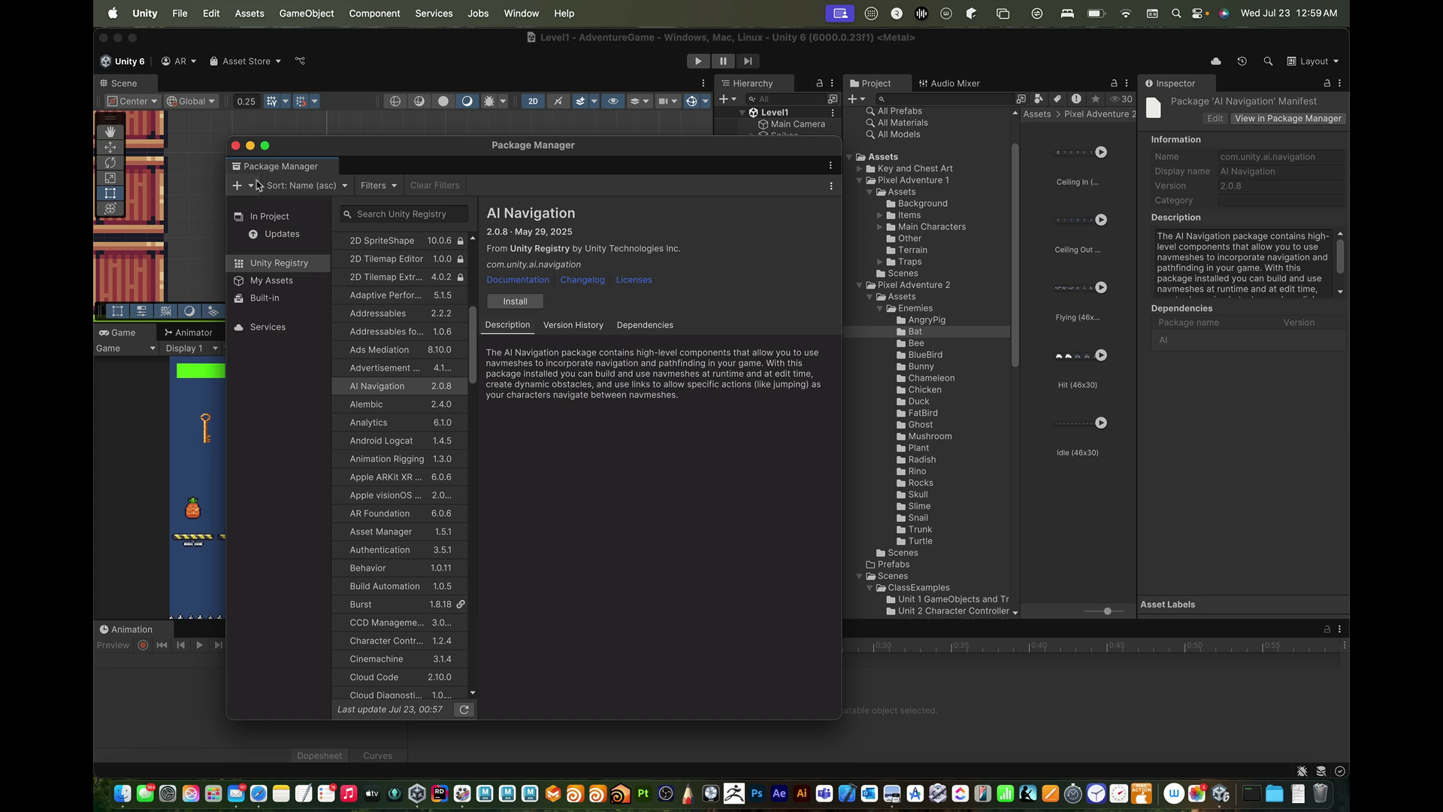
- Install the AI Navigation 2.0.8 package from the Unity Registry and close the Package Manager
left_click(277, 264)
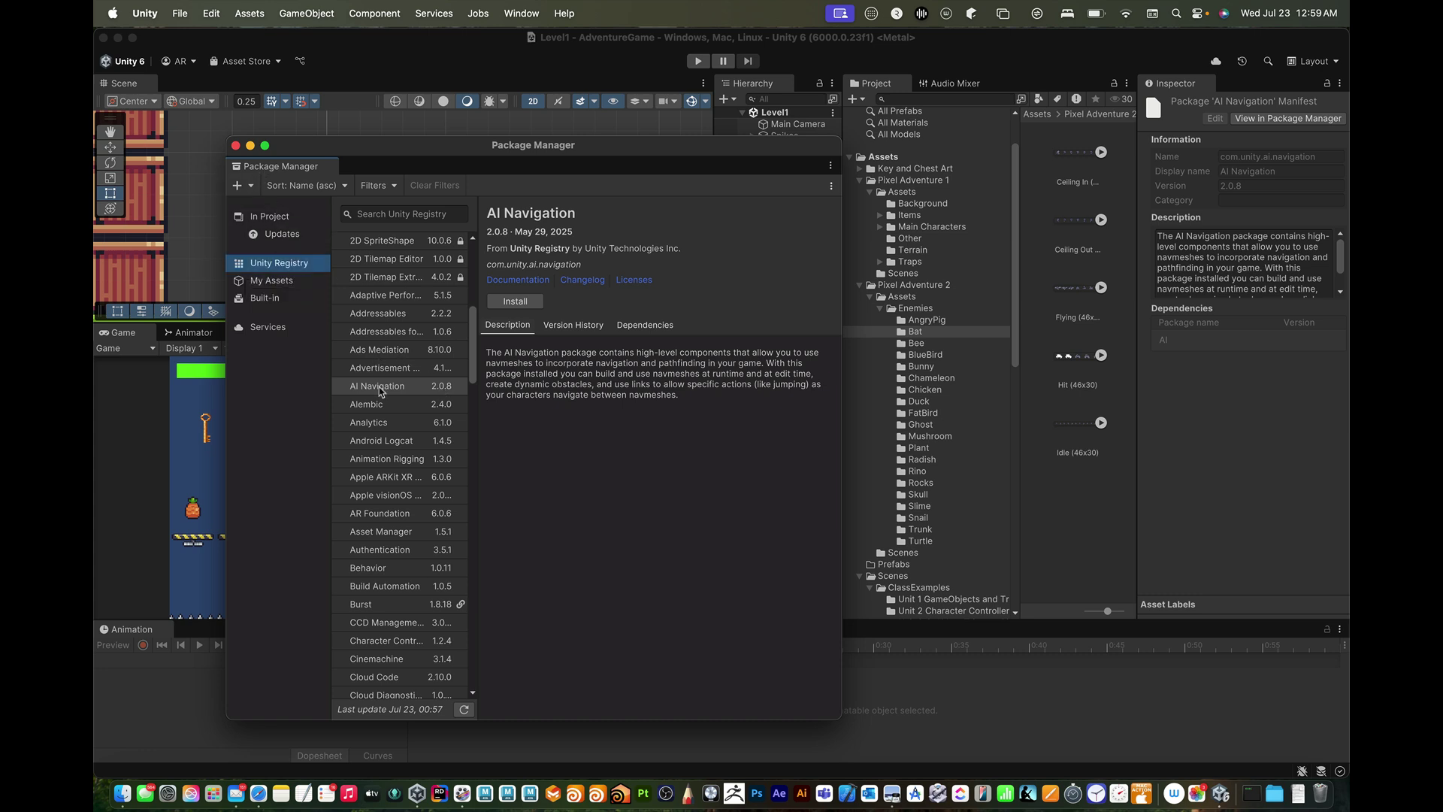
left_click(380, 388)
left_click(518, 301)
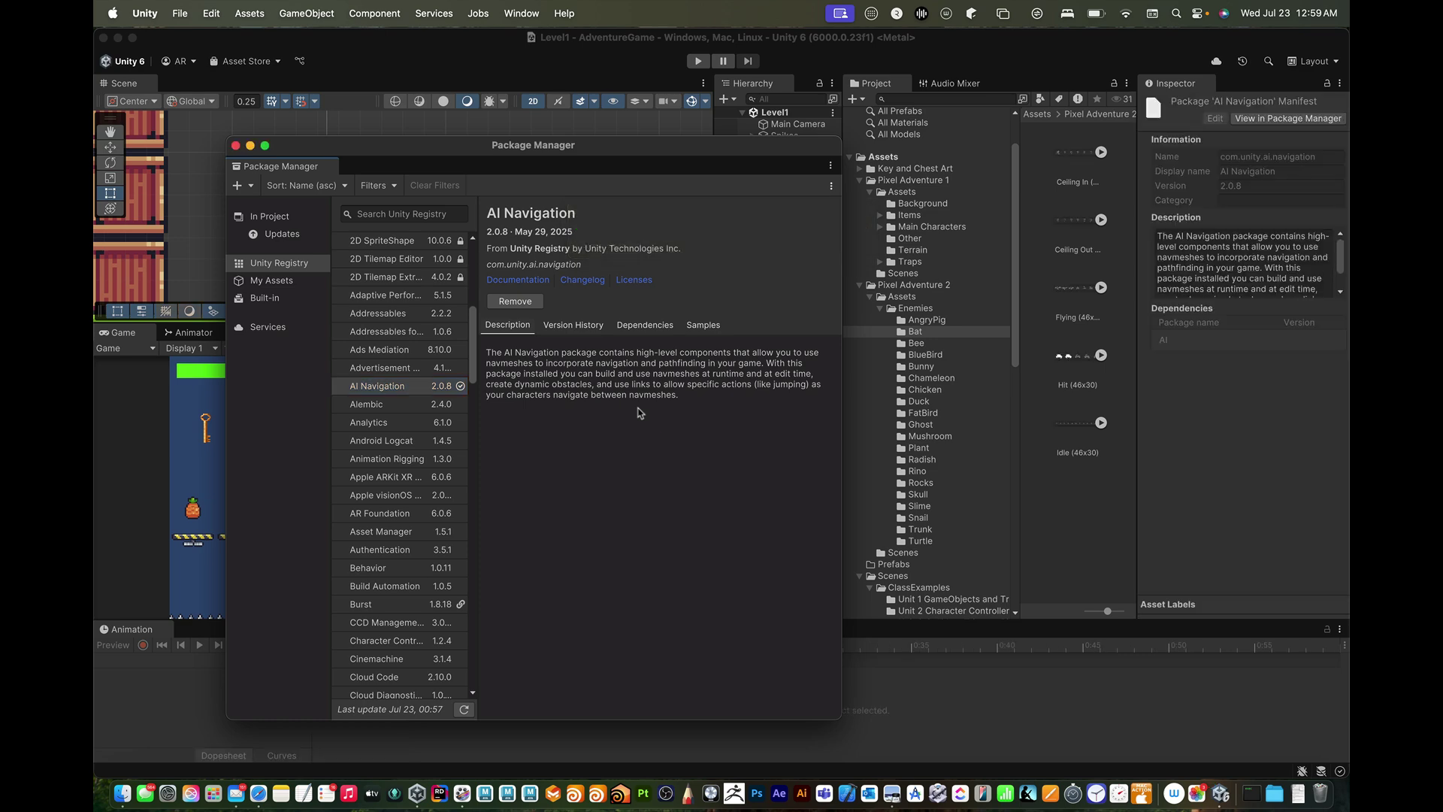
left_click_drag(425, 148, 496, 144)
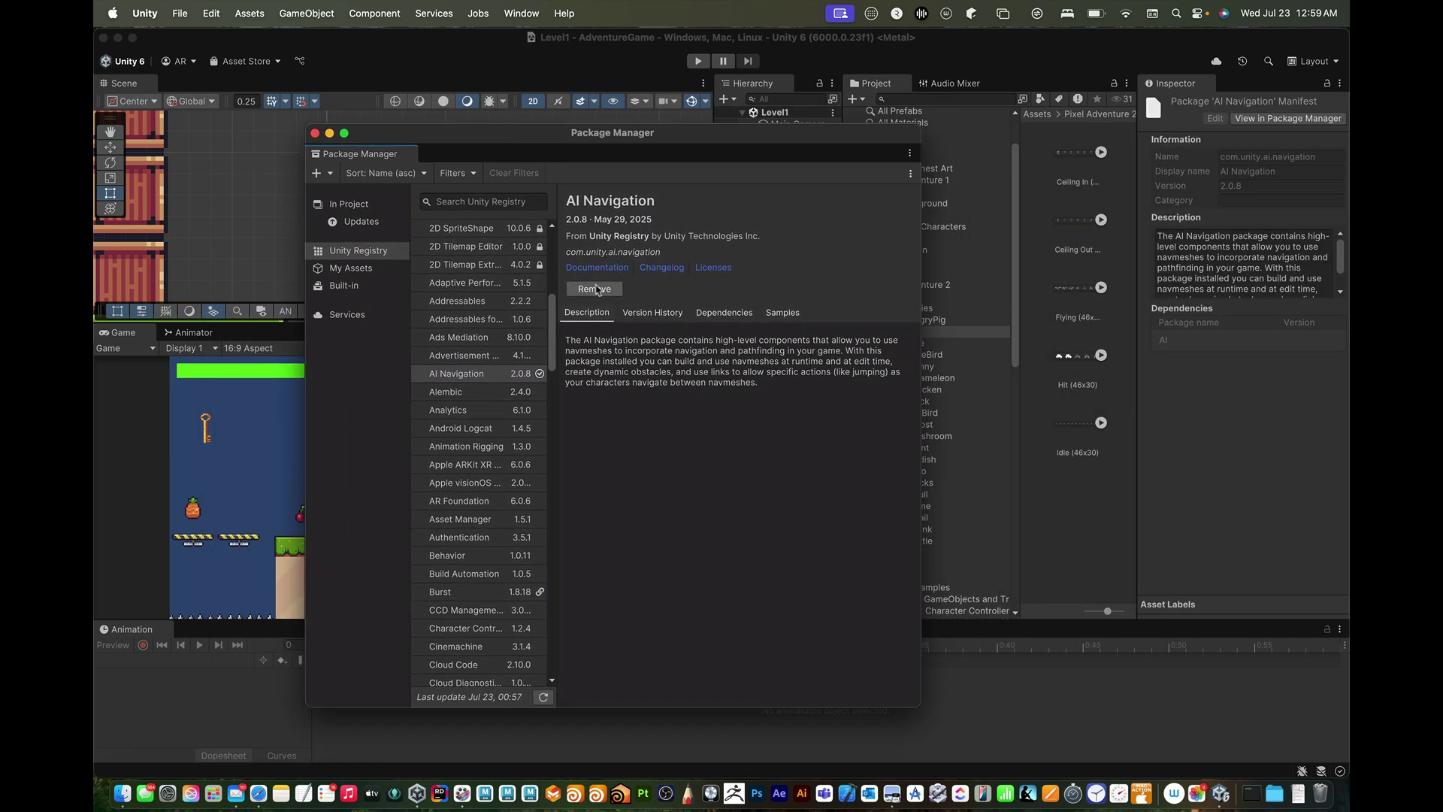
left_click(314, 134)
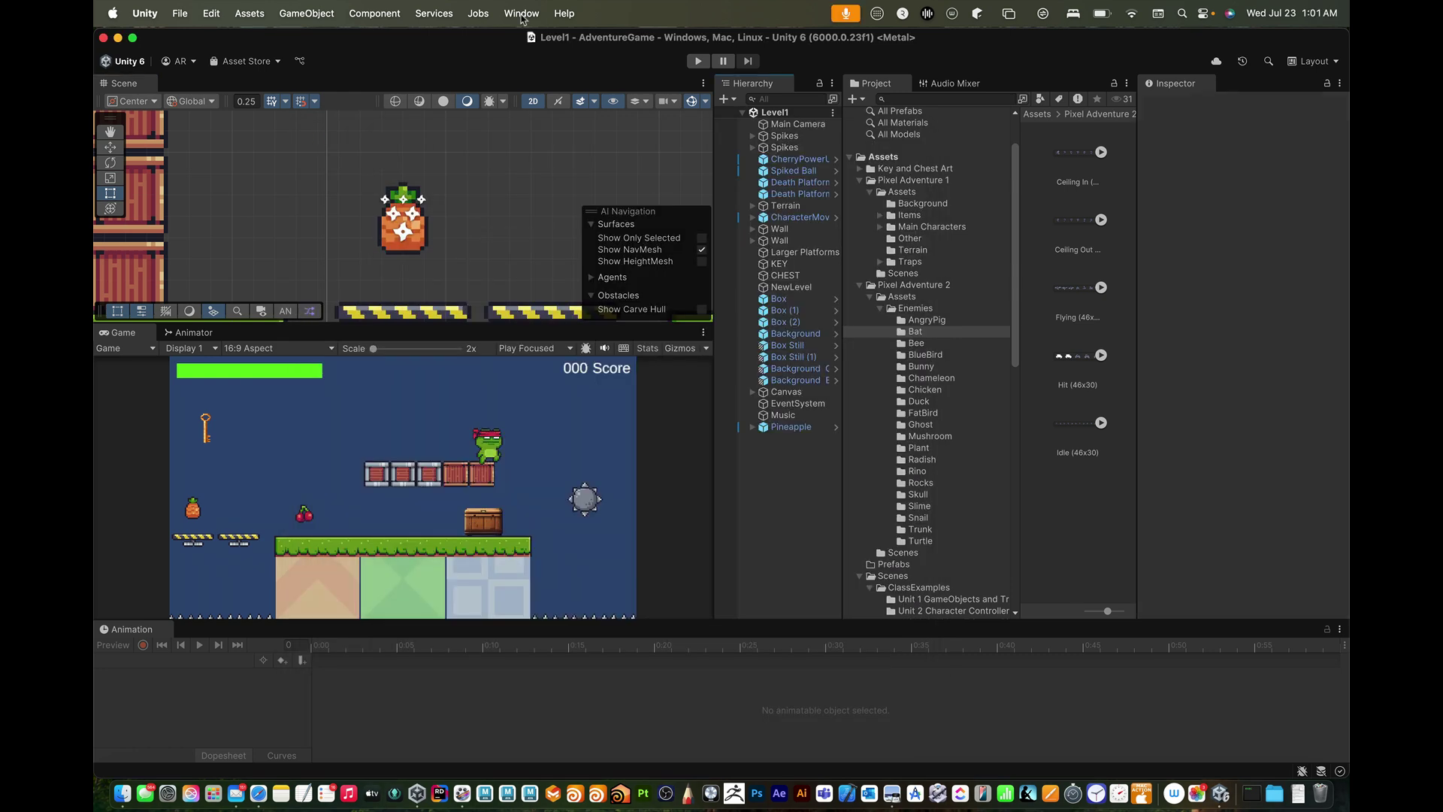
- Open the AI Navigation window, dock it beside the Inspector, and bring the Inspector back to the front
left_click(521, 14)
mouse_move(624, 121)
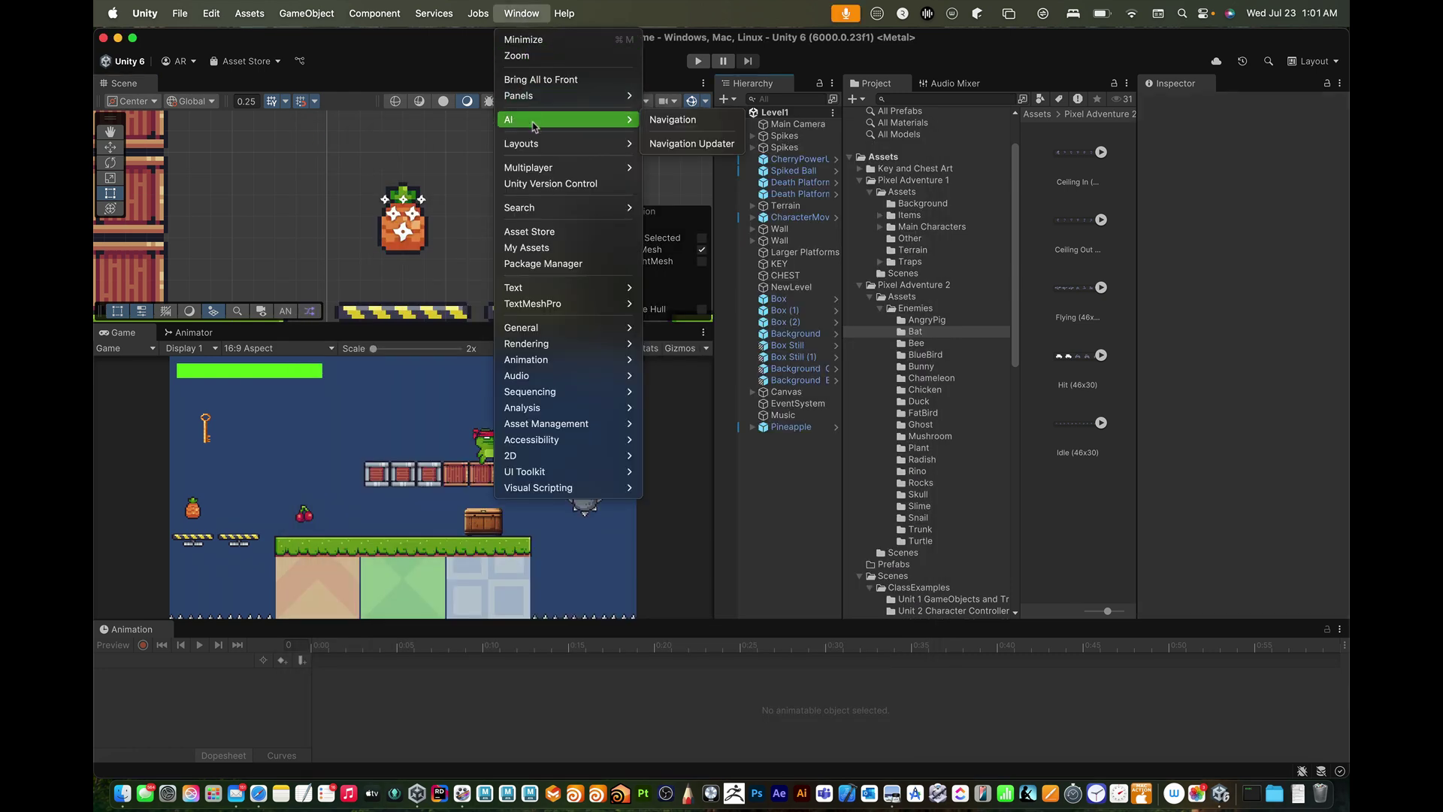
left_click(690, 121)
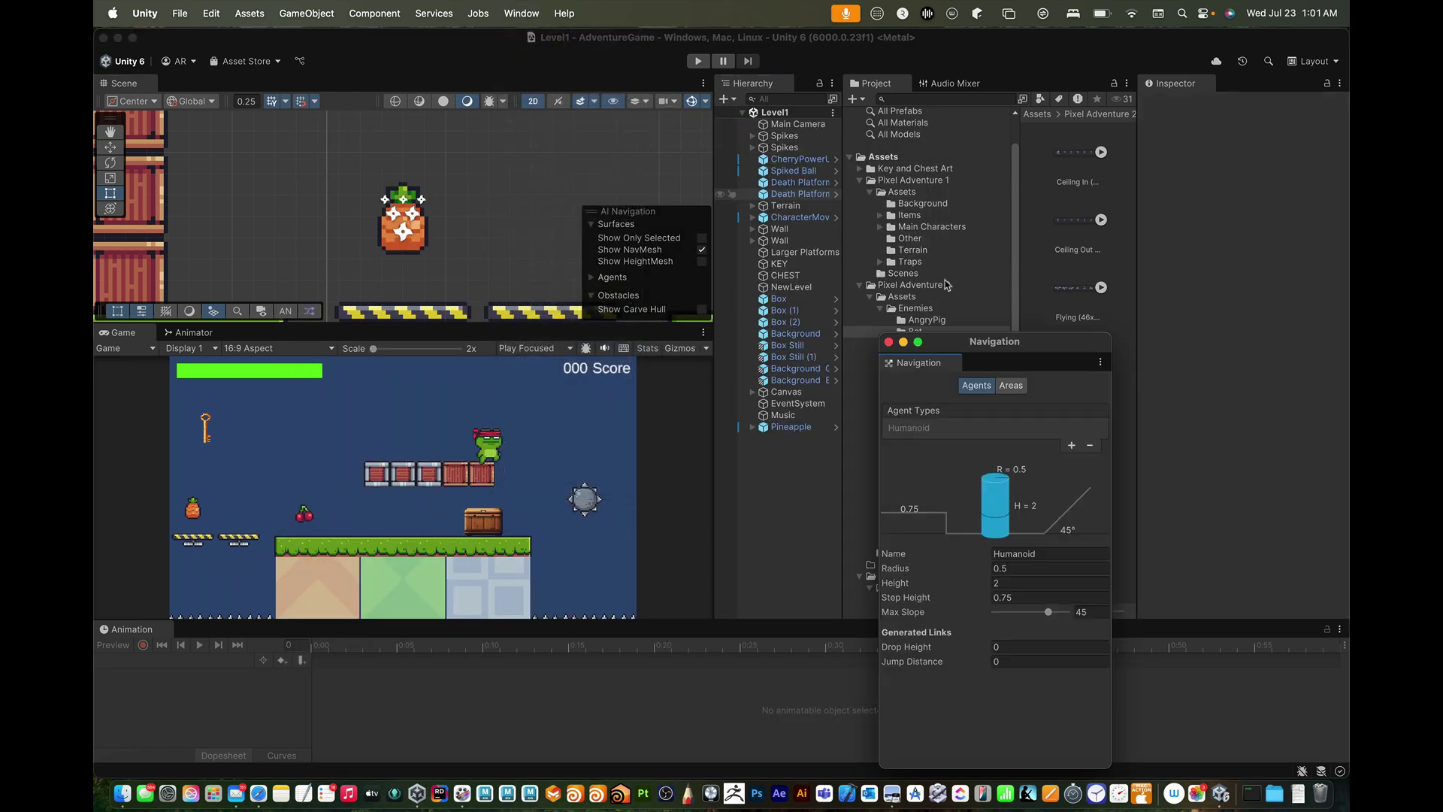
left_click_drag(938, 368, 1238, 96)
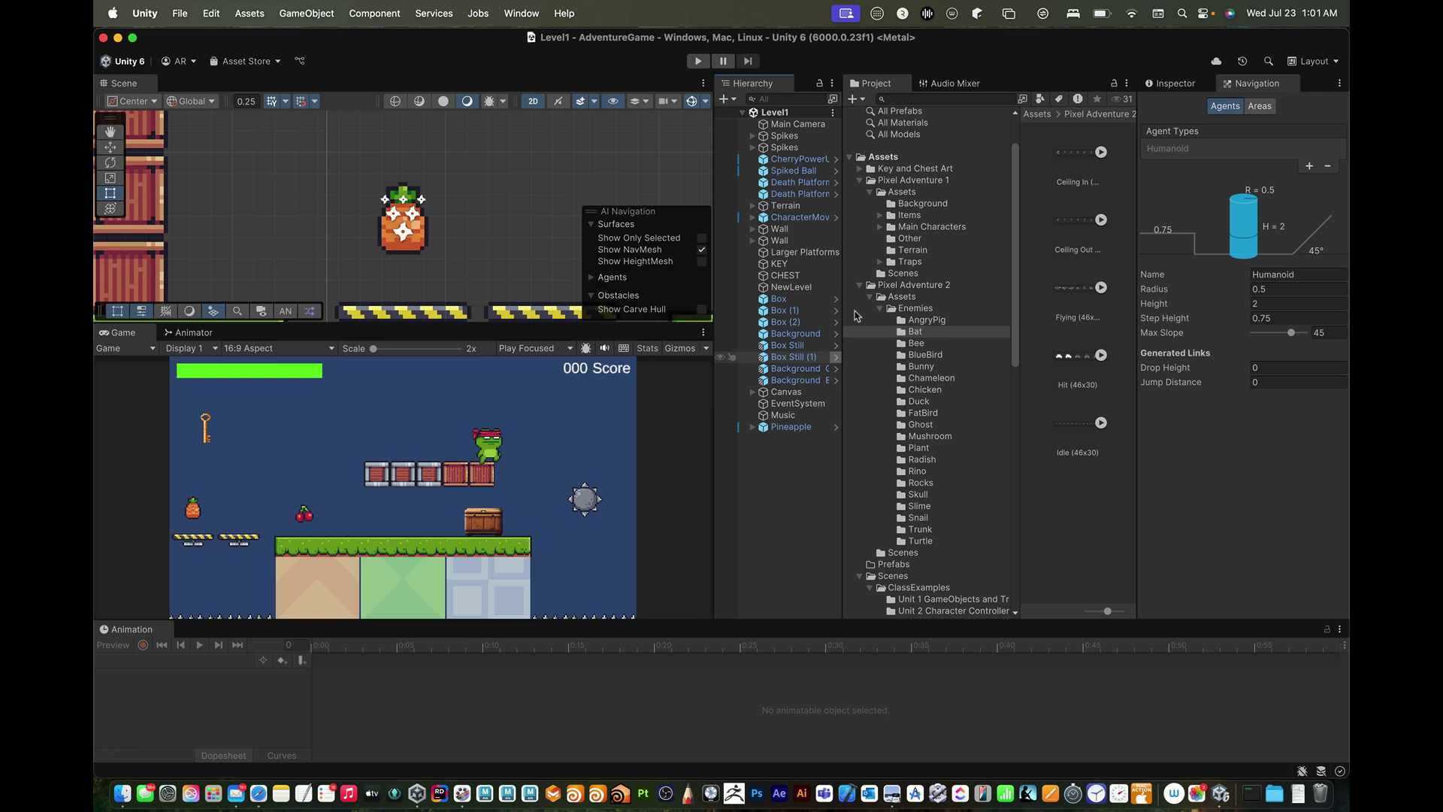
left_click(1175, 84)
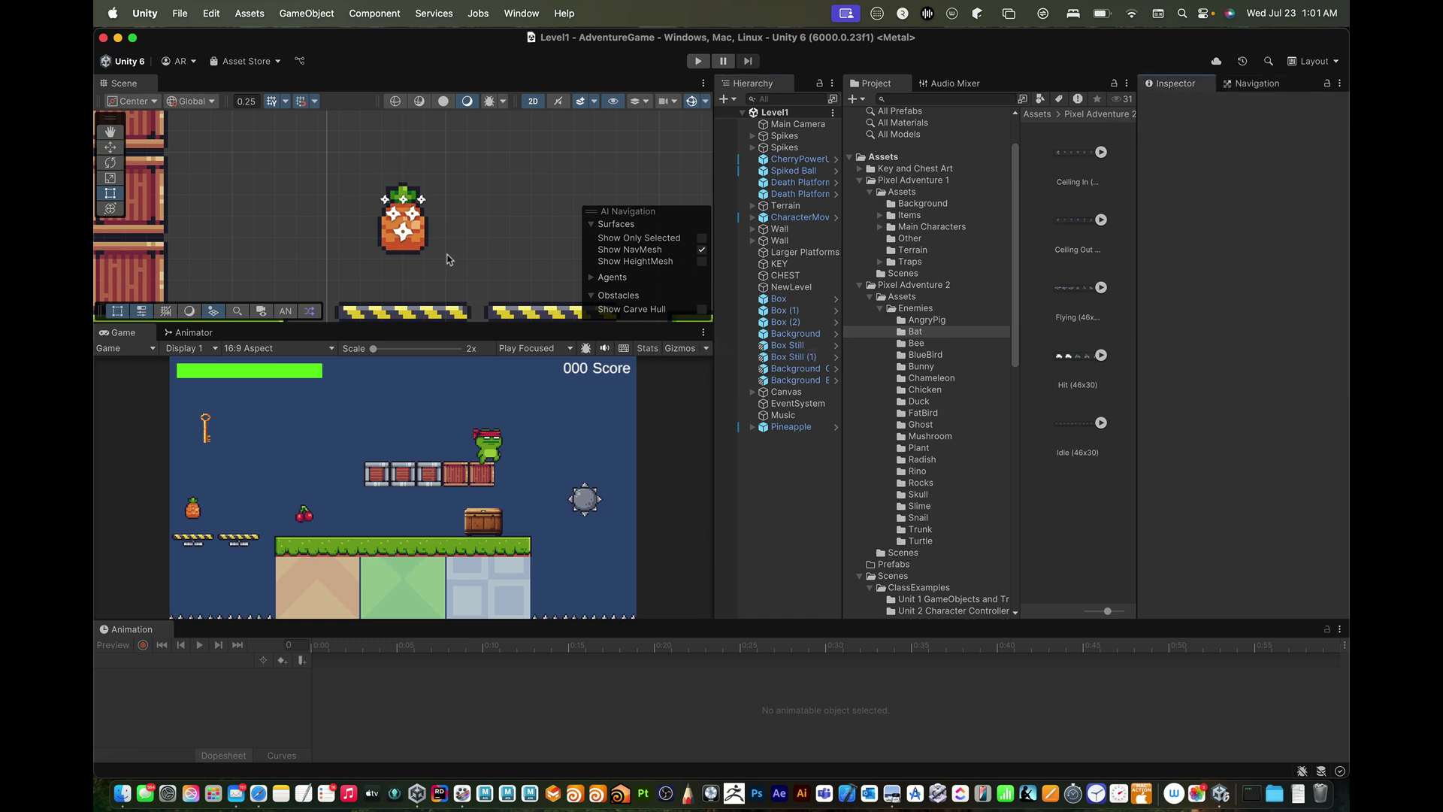
- Create a 3D plane in the Level1 scene and name it Nav
scroll(449, 260, "down", 5)
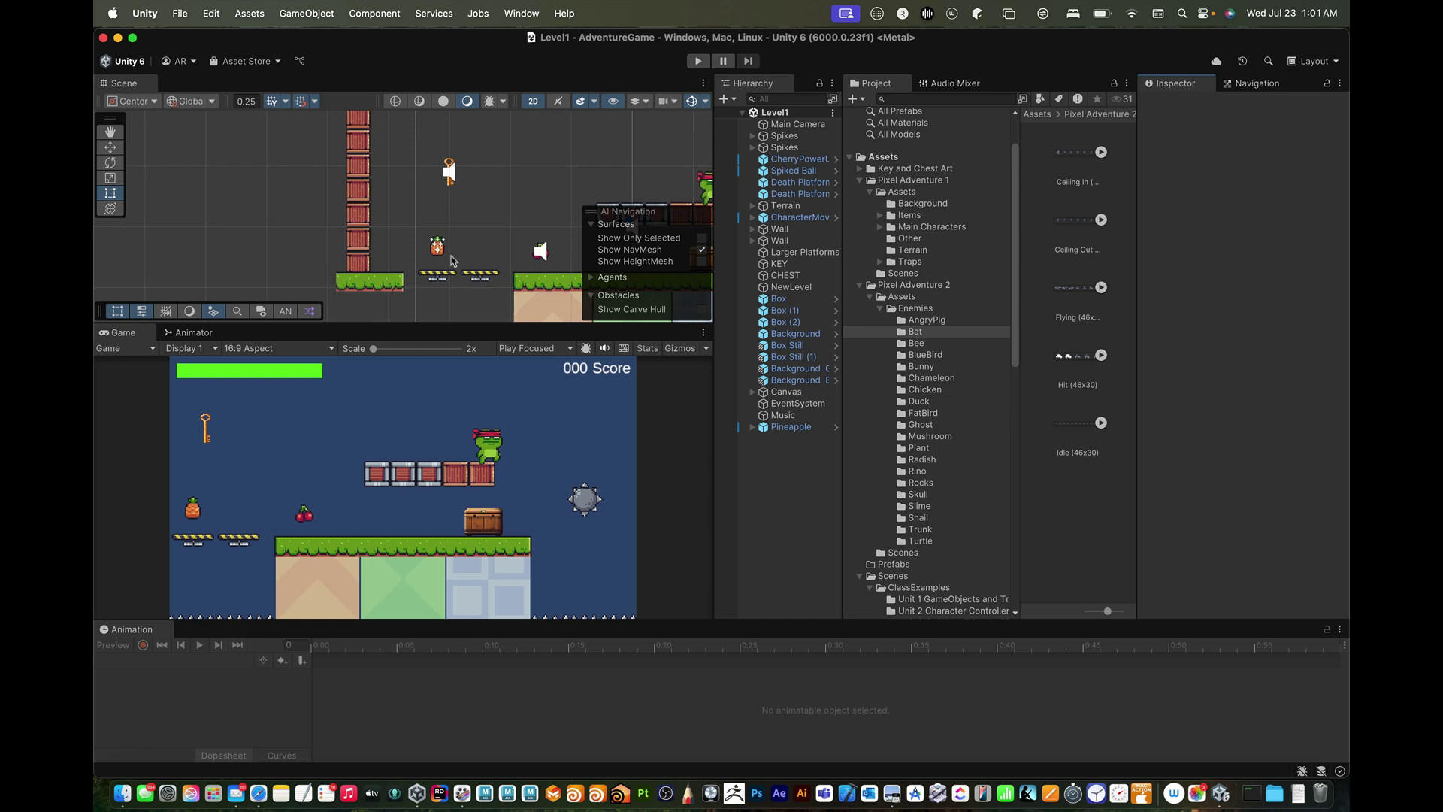
scroll(451, 261, "up", 1)
right_click(795, 489)
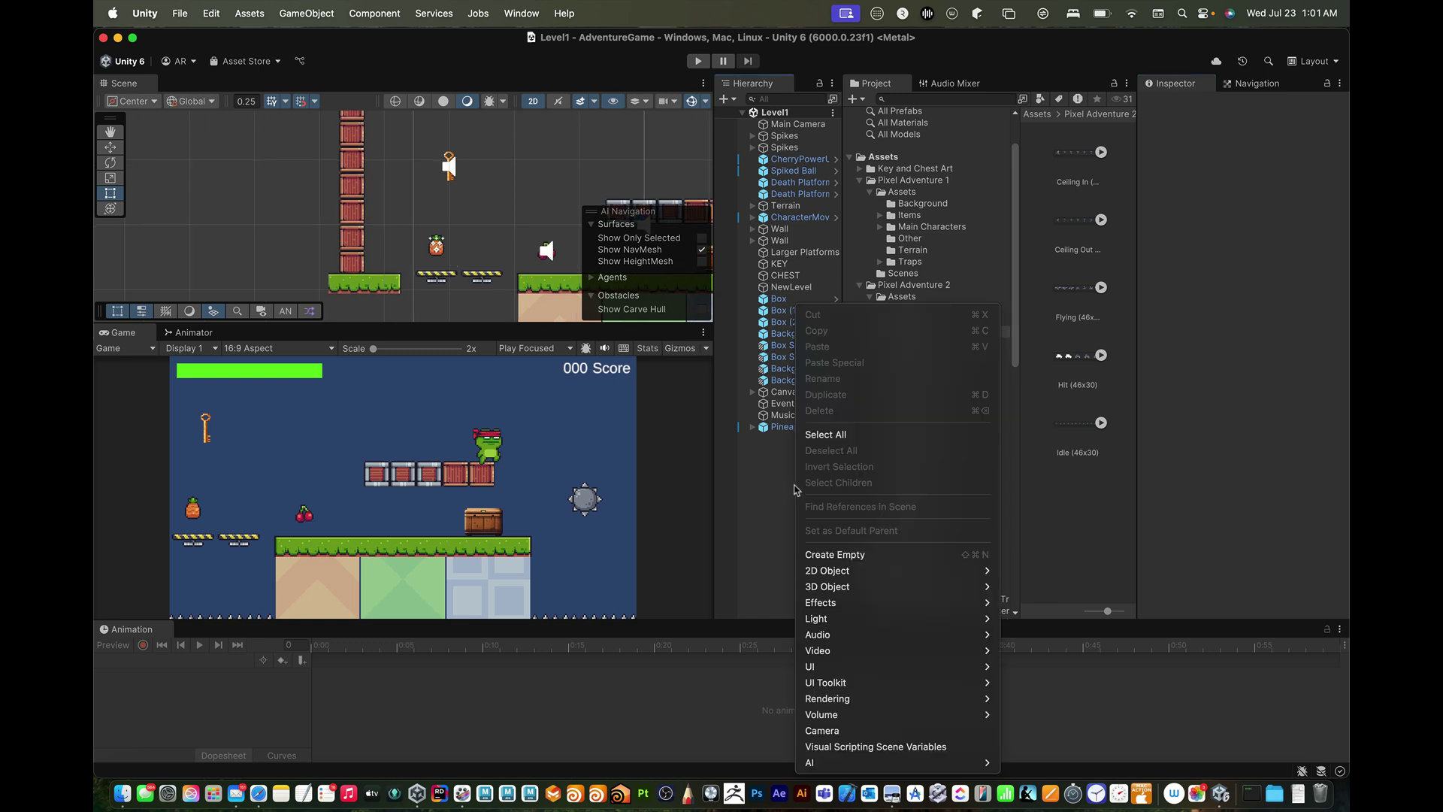
mouse_move(821, 587)
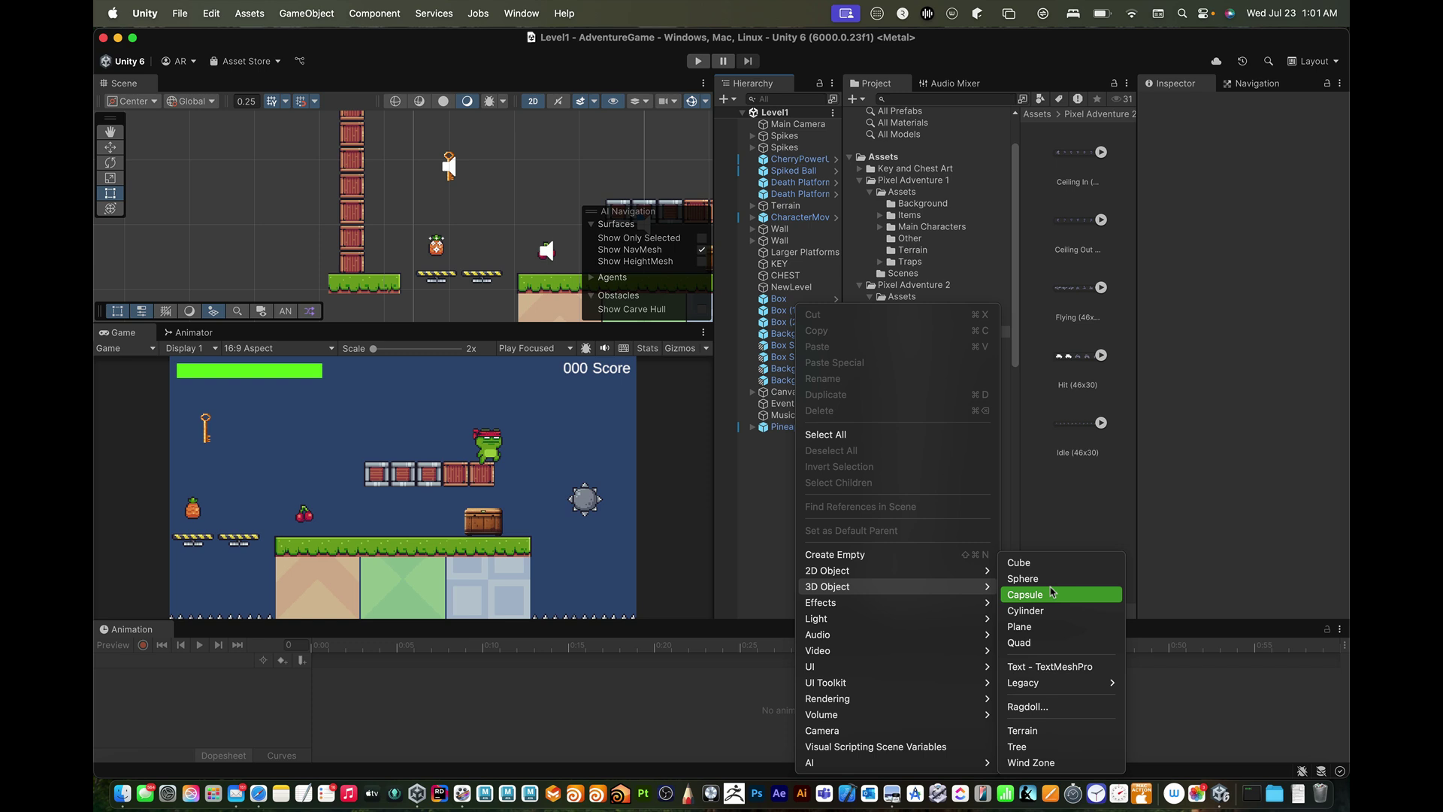
left_click(1040, 630)
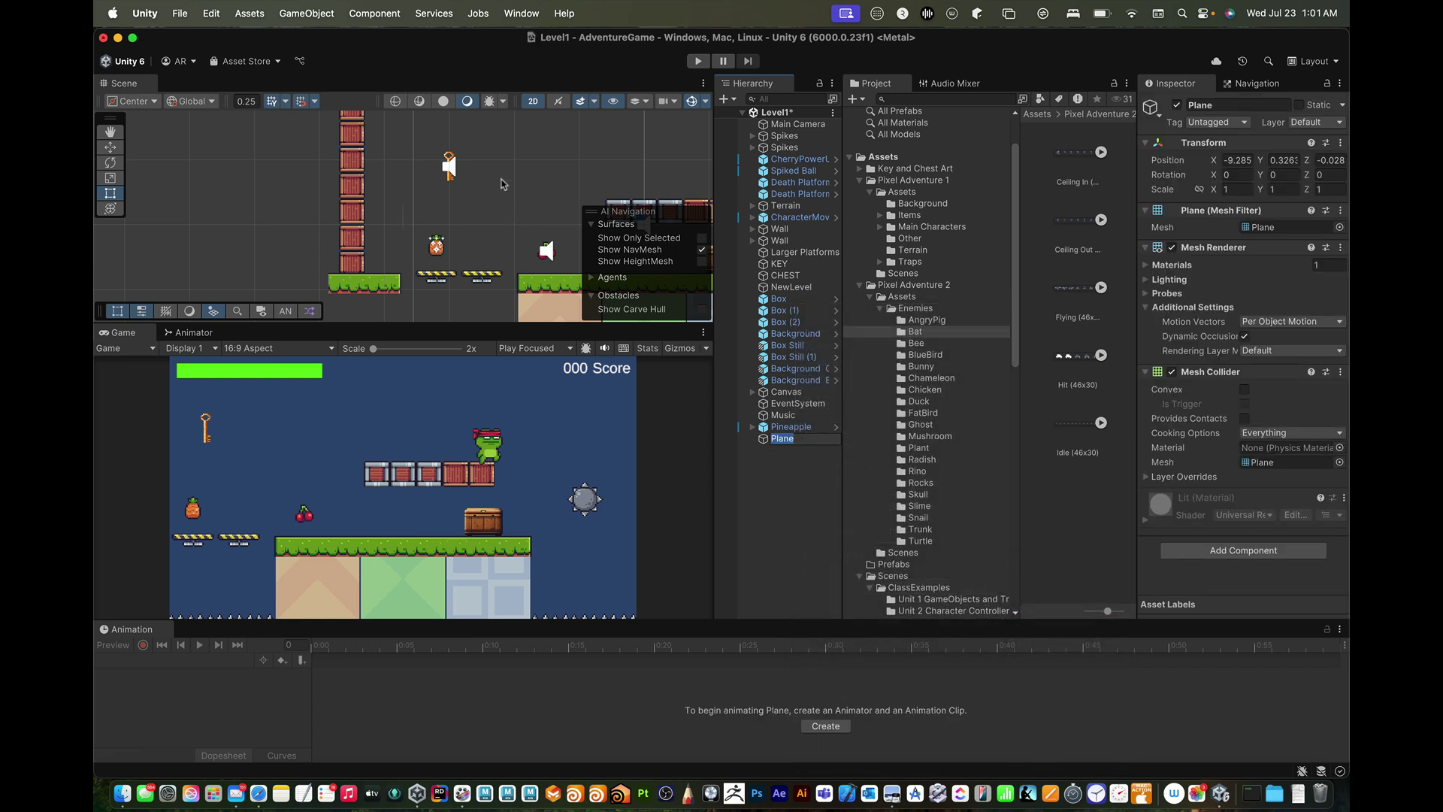
scroll(488, 214, "down", 4)
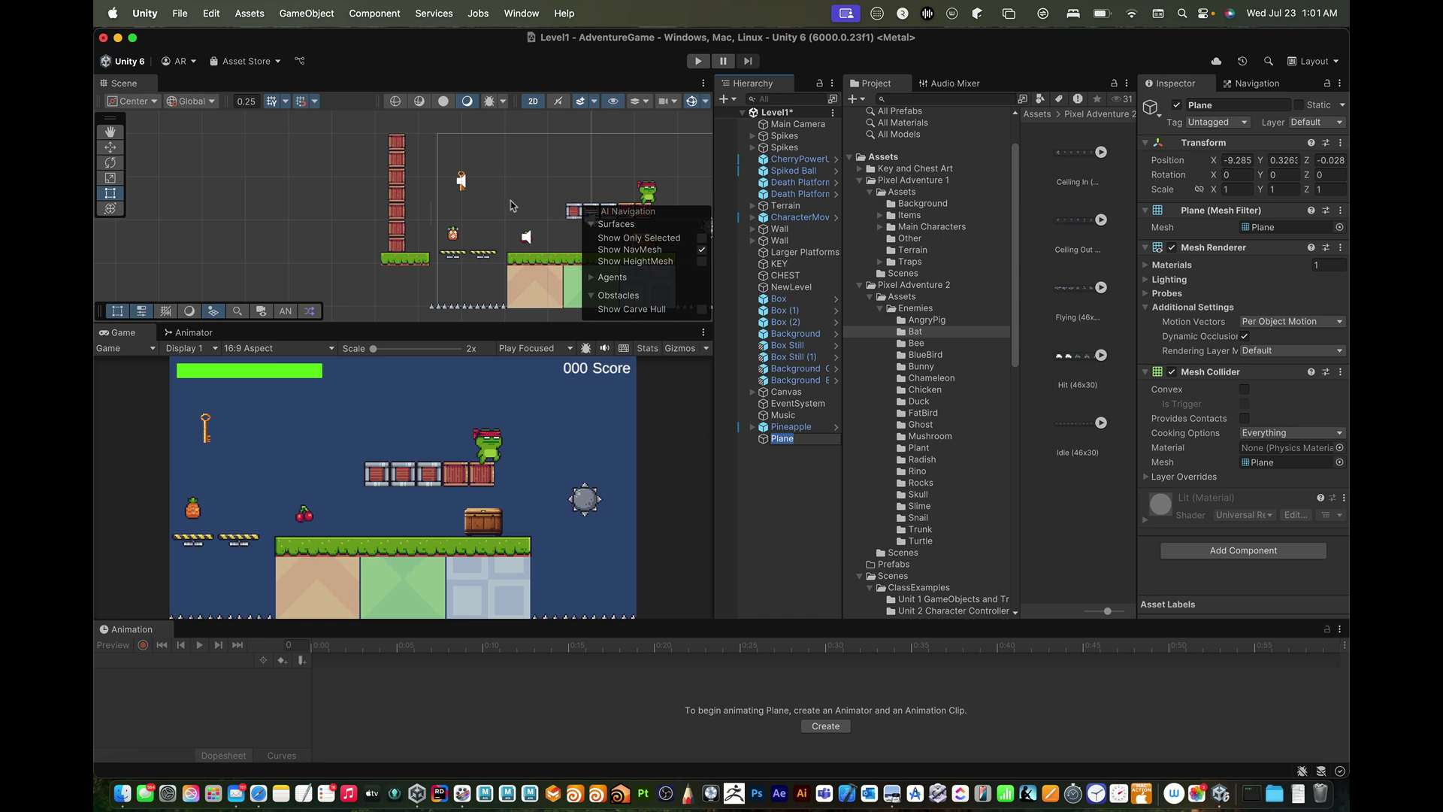
type("f")
key("BackSpace")
type("Nav")
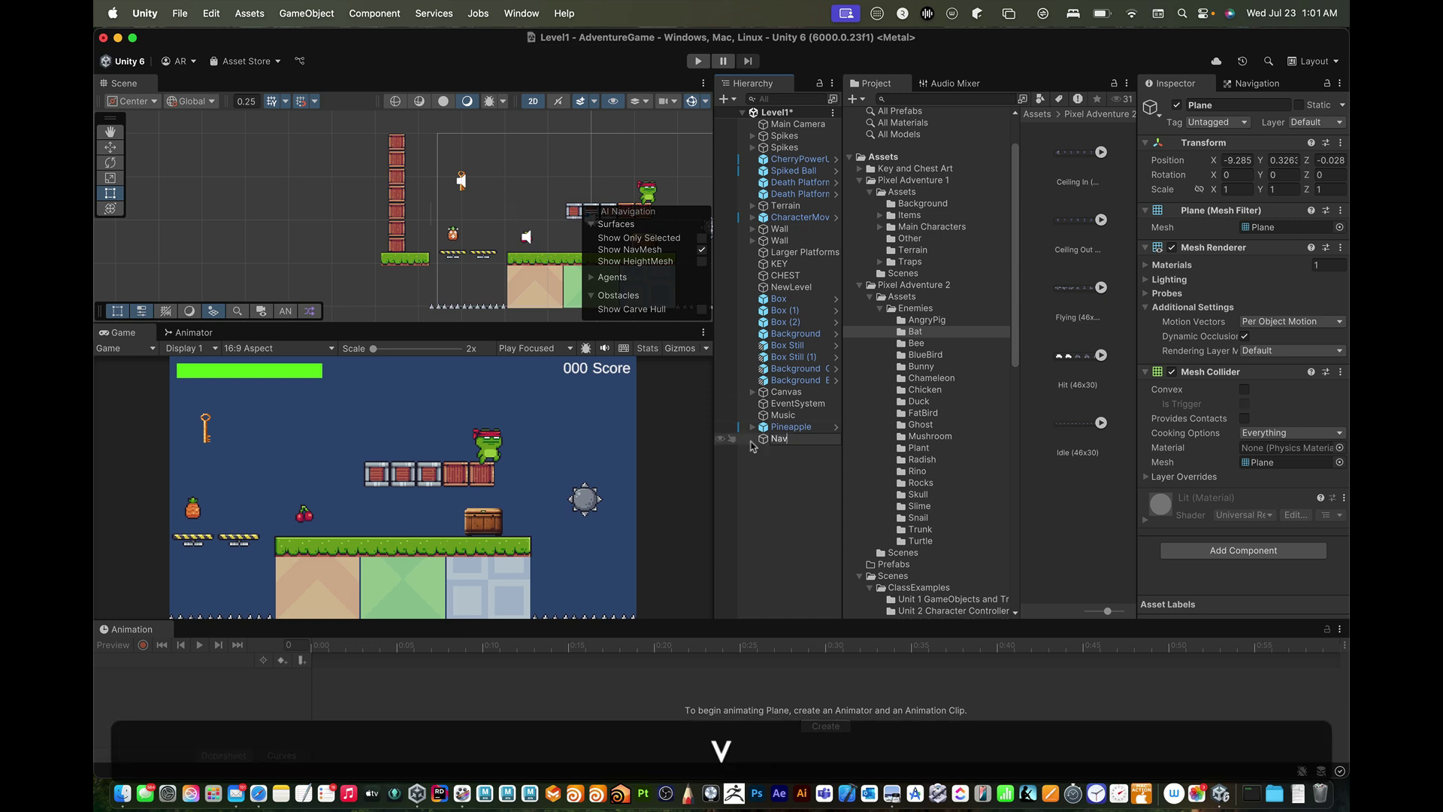
key("Return")
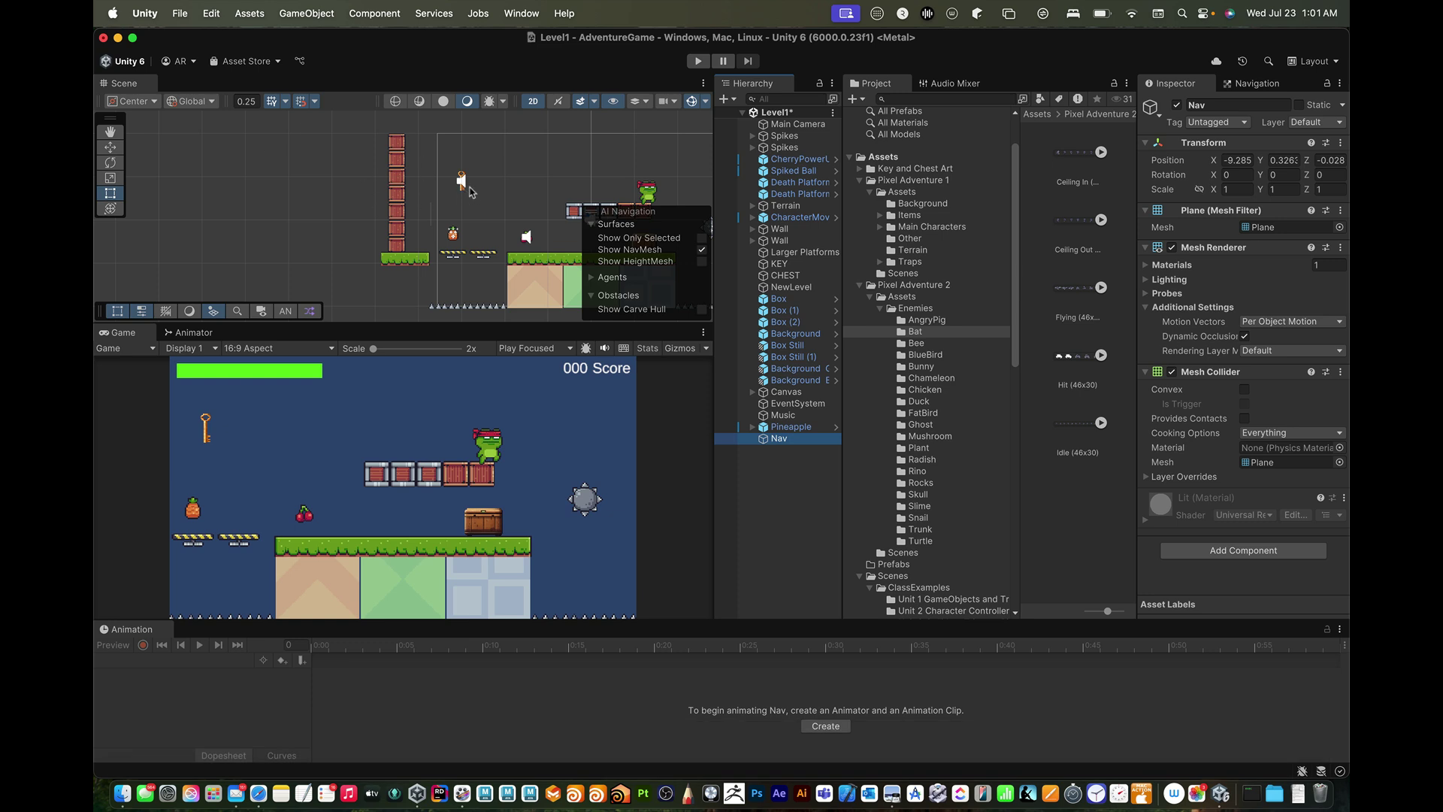
- Switch the Scene view to 3D and move the Nav plane along X to about -5.5
left_click(533, 101)
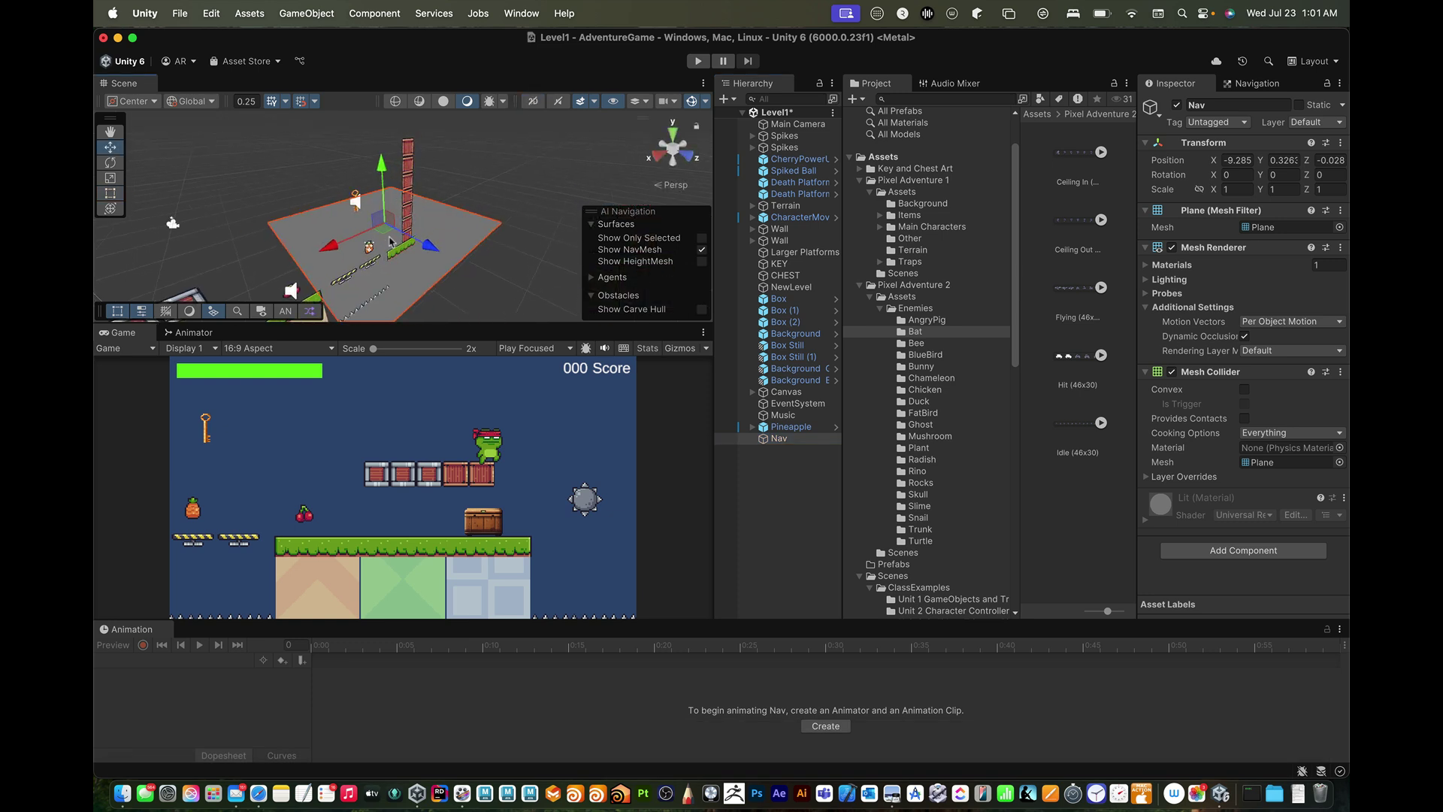
left_click_drag(354, 260, 706, 215, "alt")
scroll(520, 244, "down", 5)
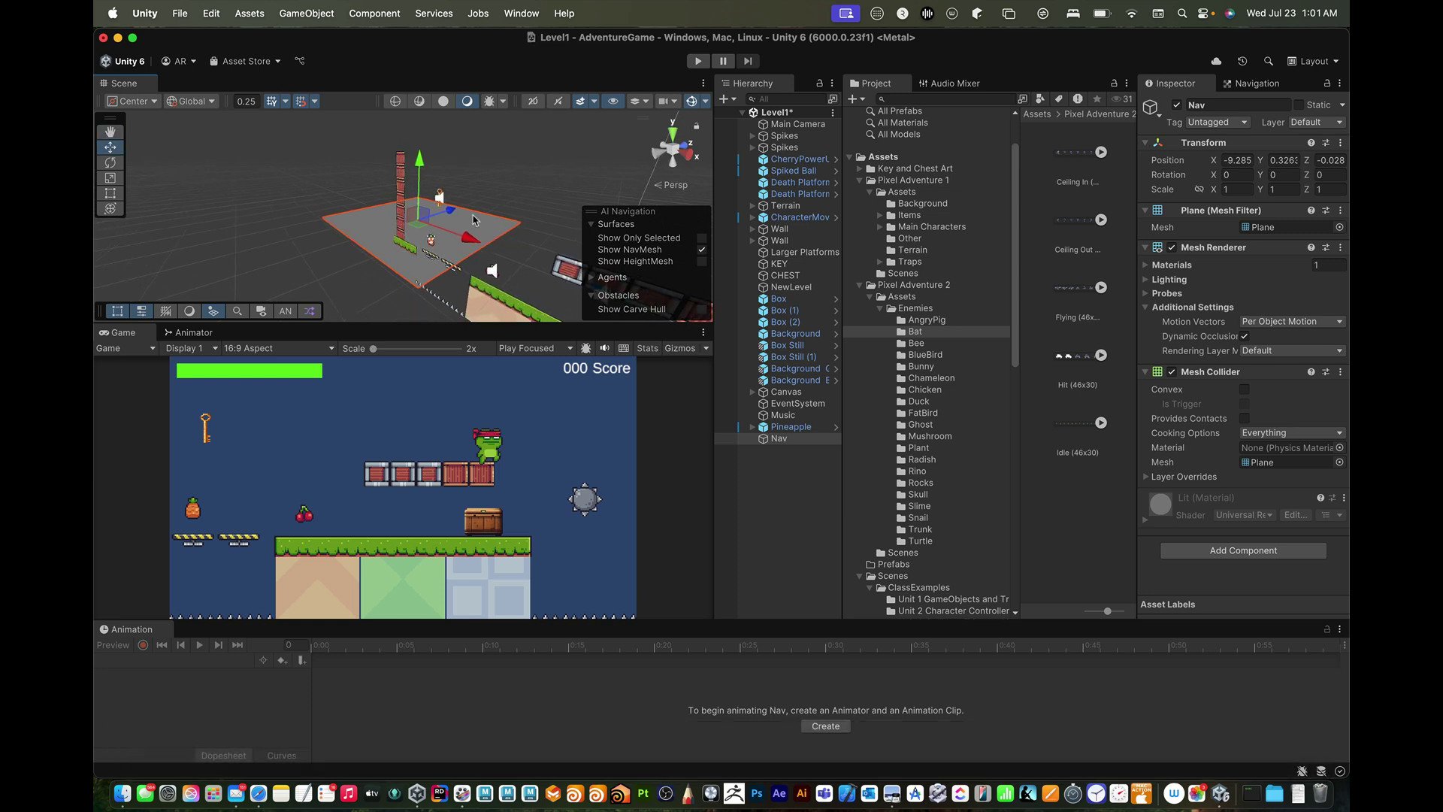
key("f")
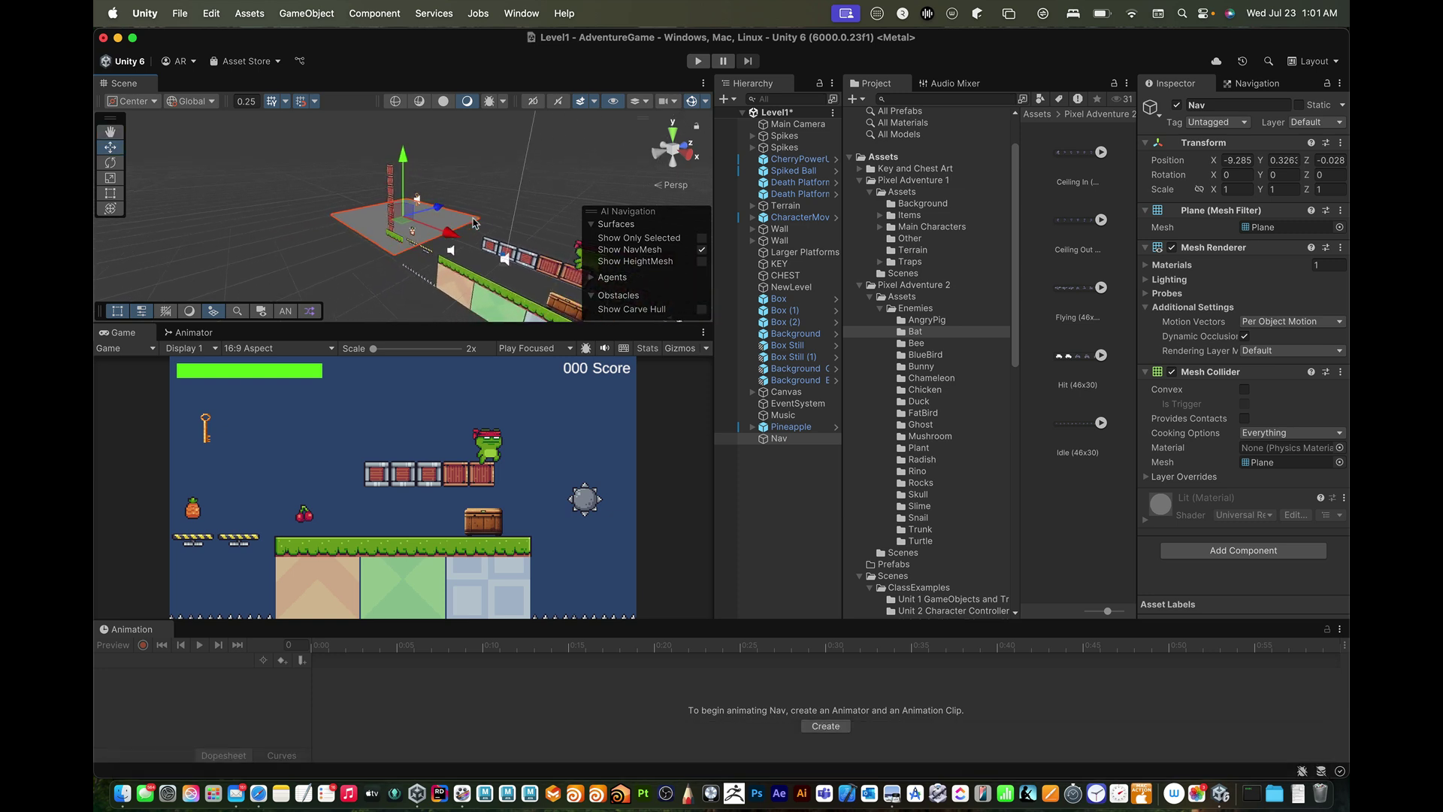
left_click_drag(447, 234, 490, 242)
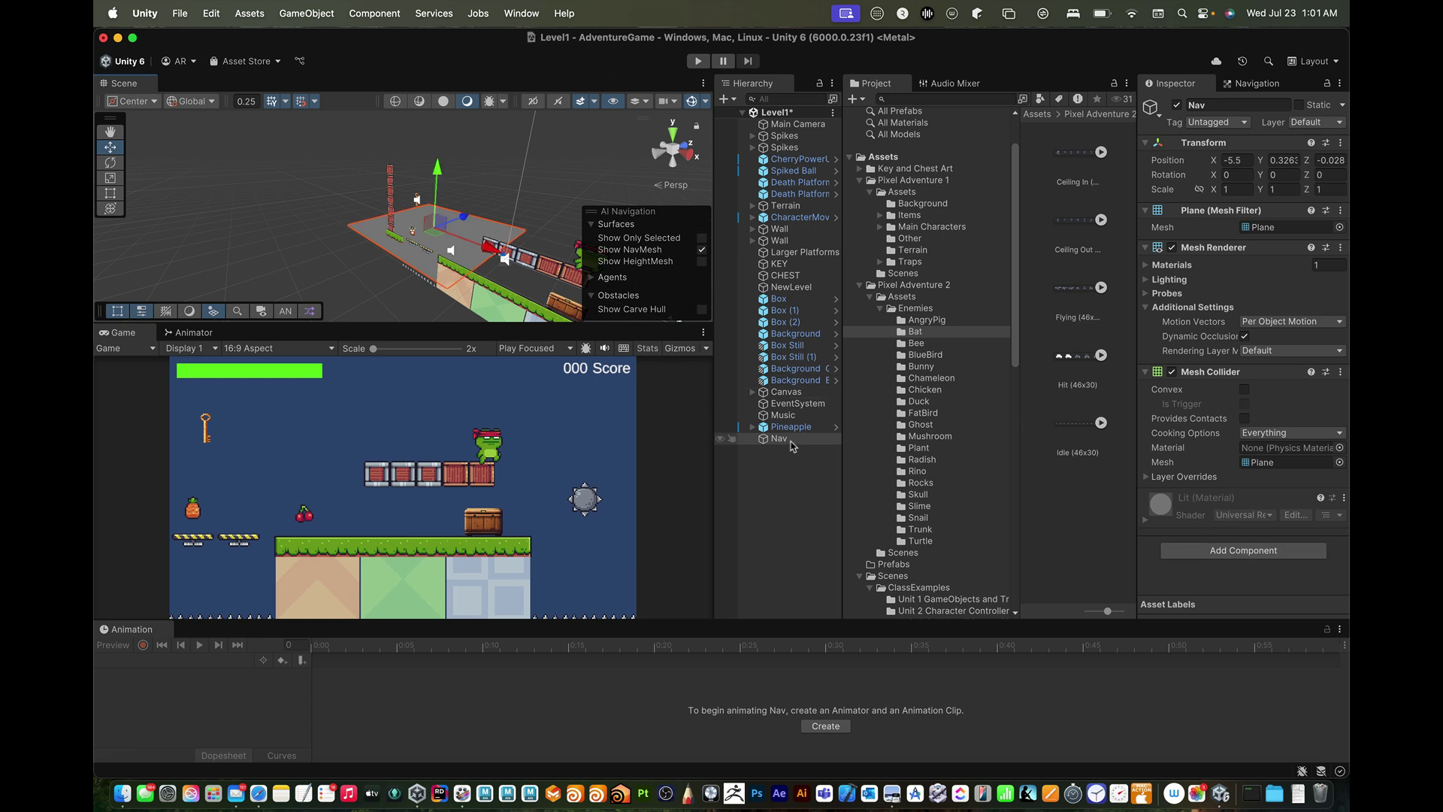
- Add a NavMesh Surface component to the Nav plane
left_click(1231, 551)
type("nav")
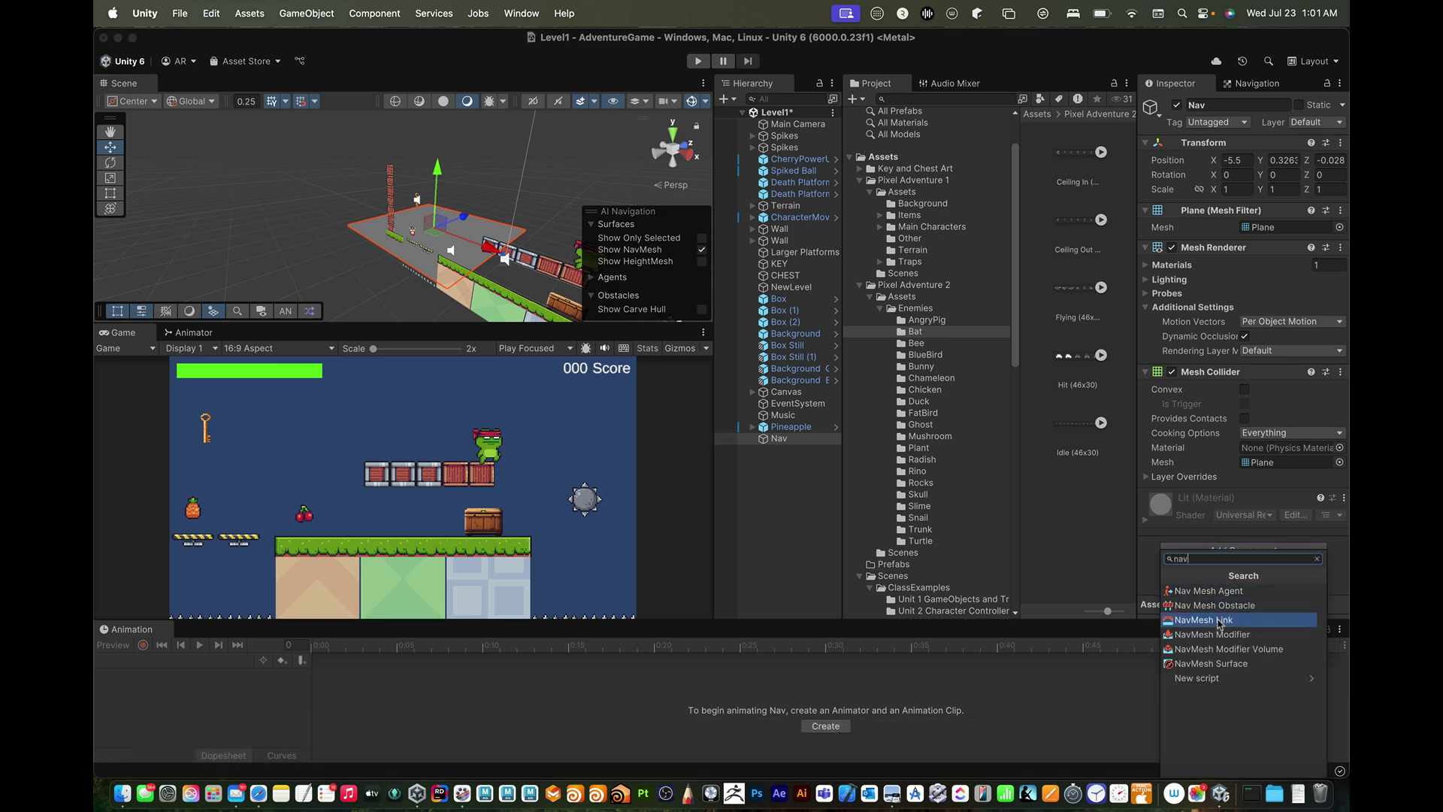
left_click(1225, 664)
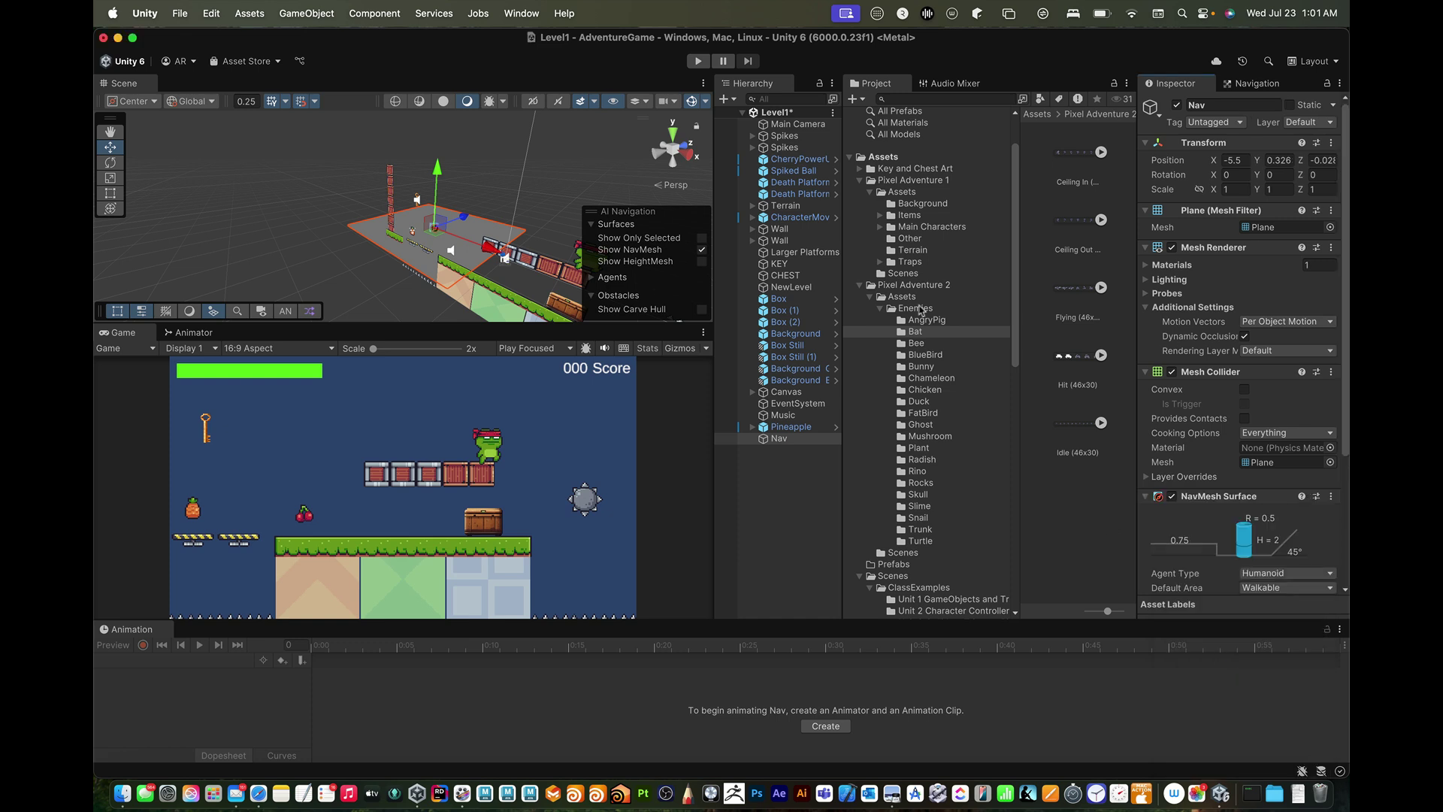
- Bake the NavMesh Surface on the Nav plane with the Humanoid agent type and Walkable default area
key("alt")
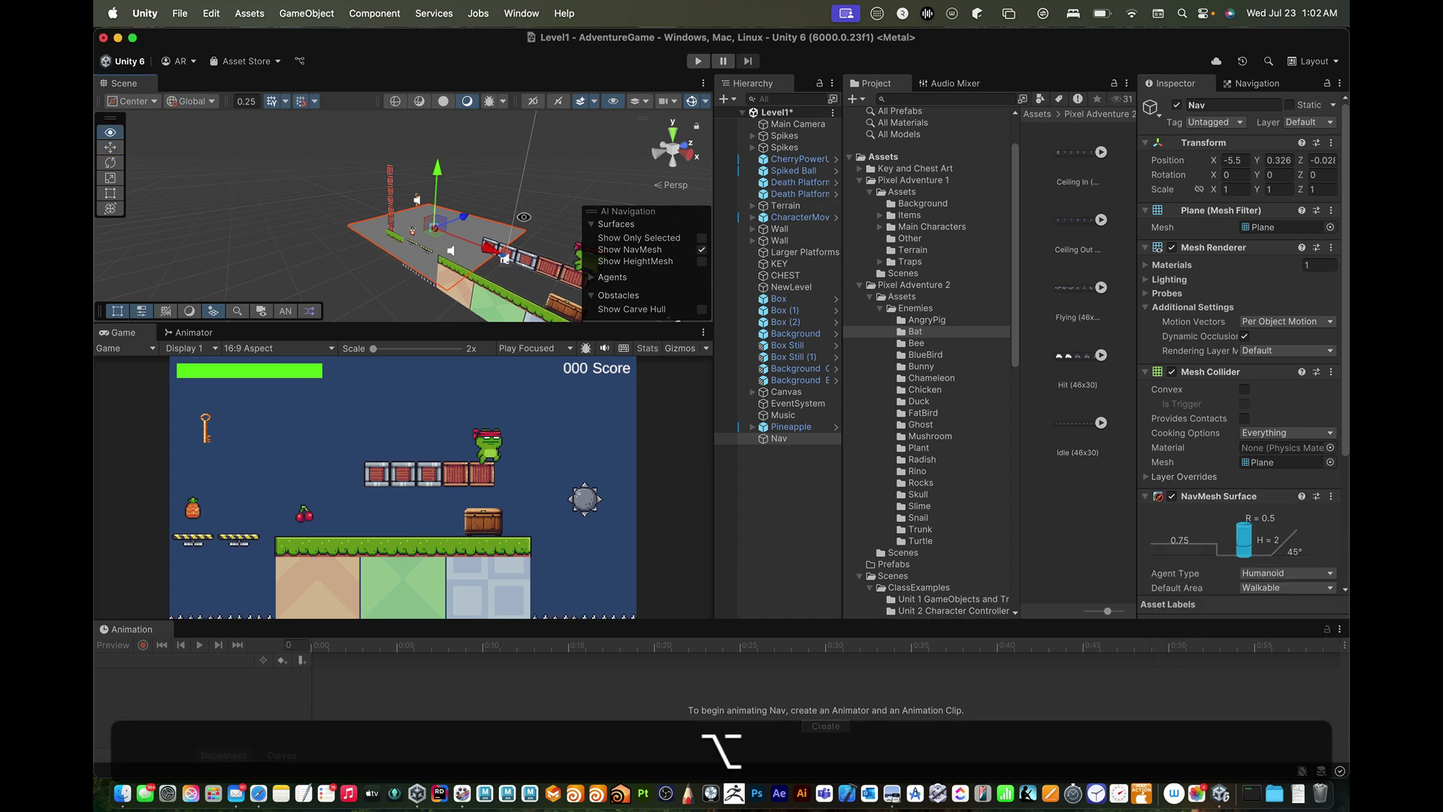
left_click_drag(523, 218, 517, 224, "alt")
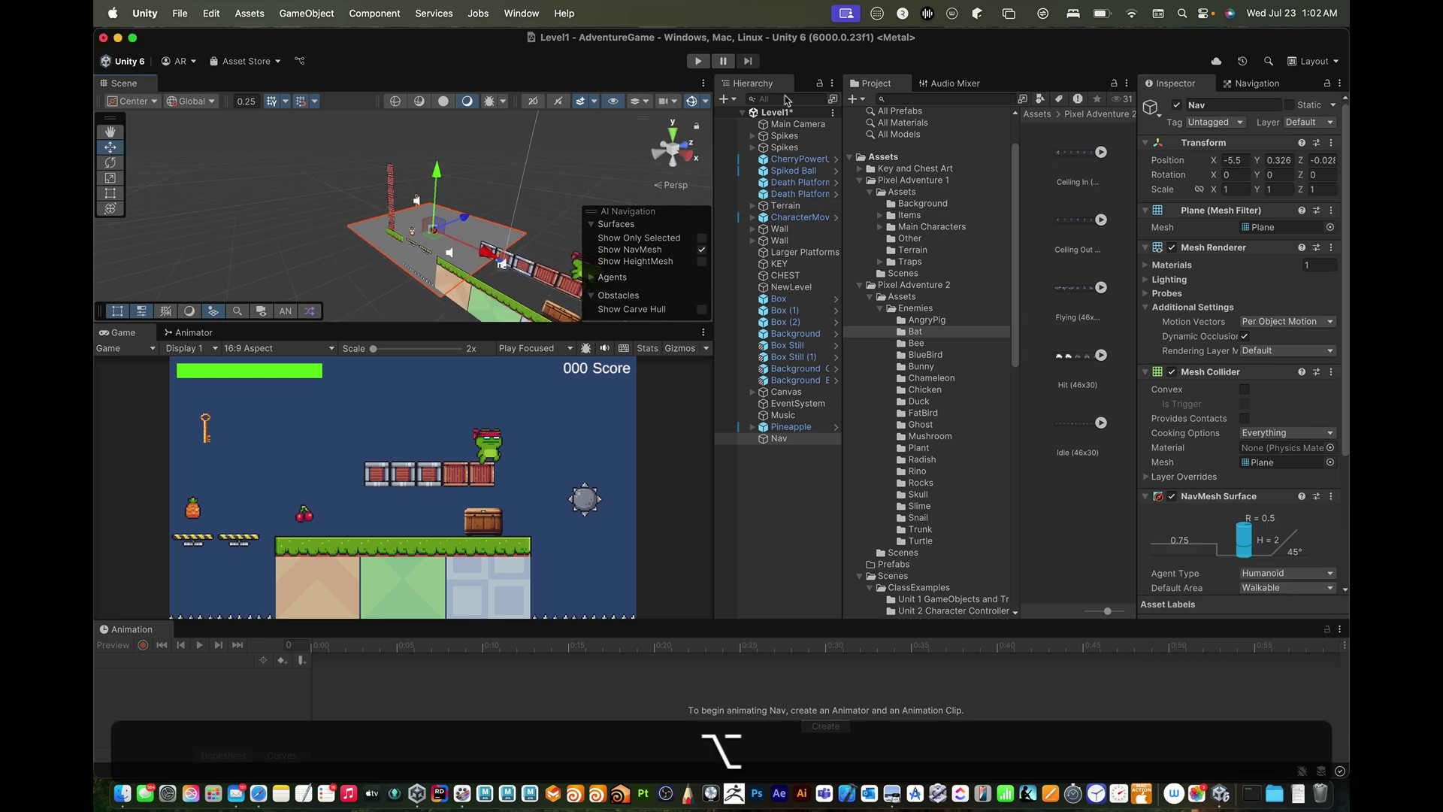
left_click(1258, 83)
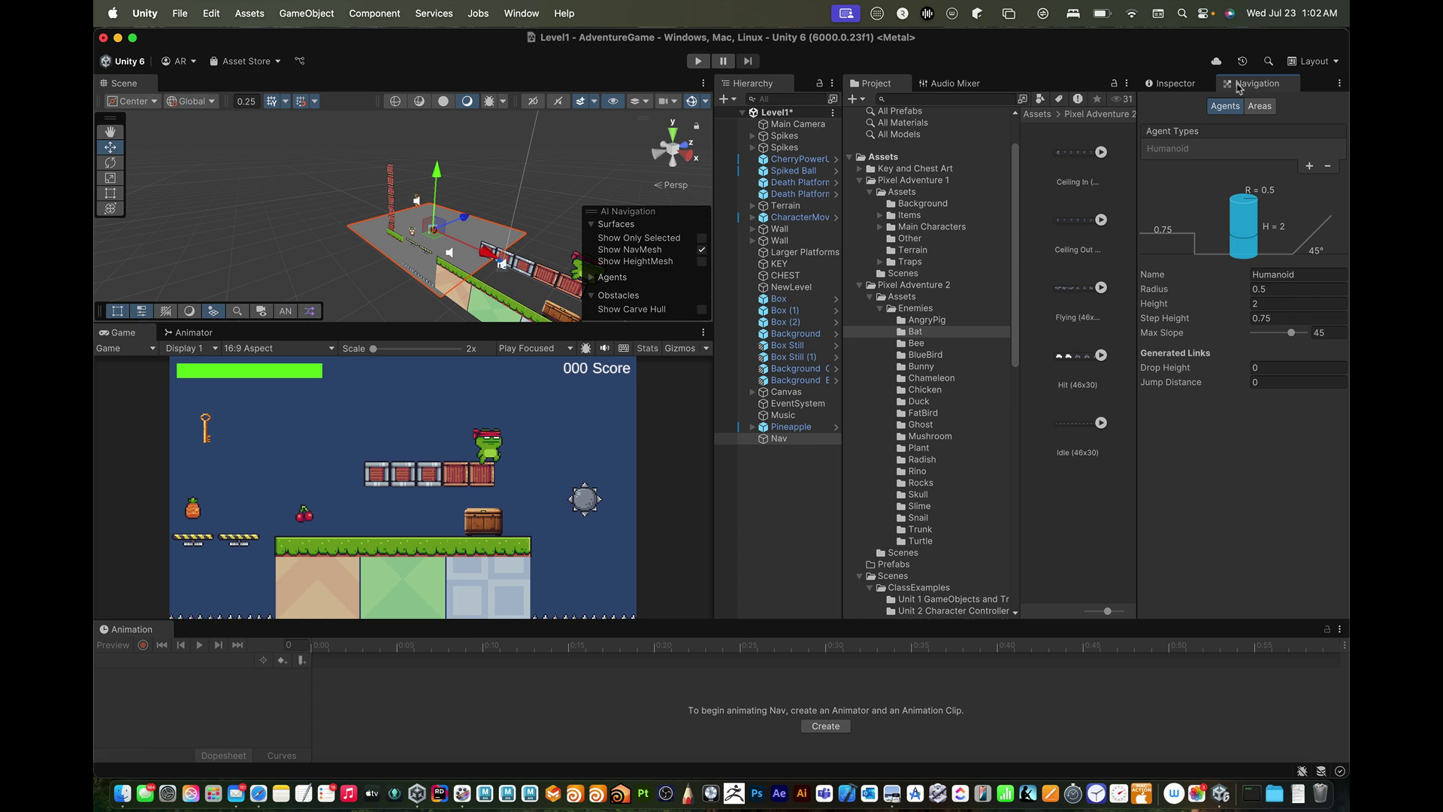
left_click(1190, 87)
scroll(1205, 338, "down", 5)
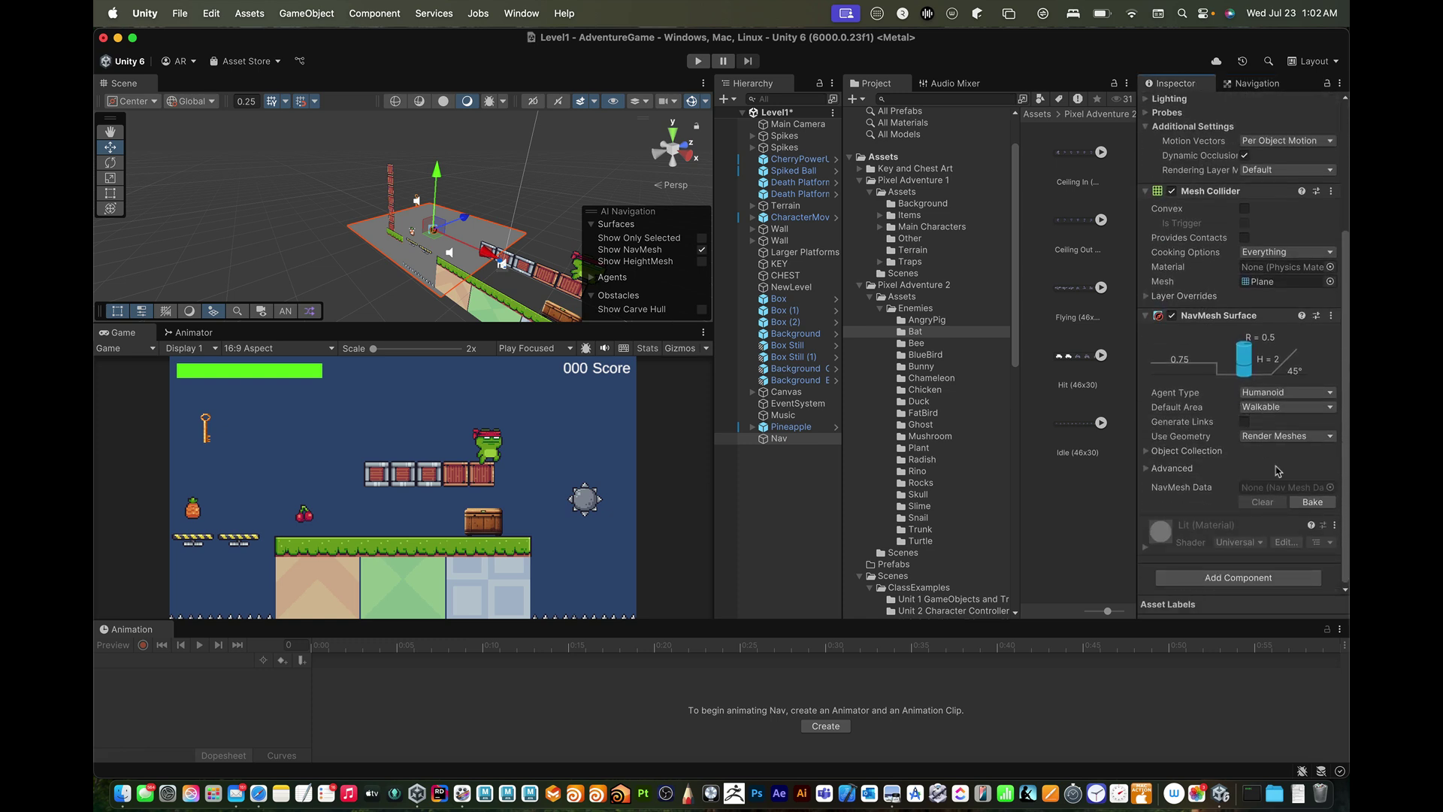
left_click(1312, 502)
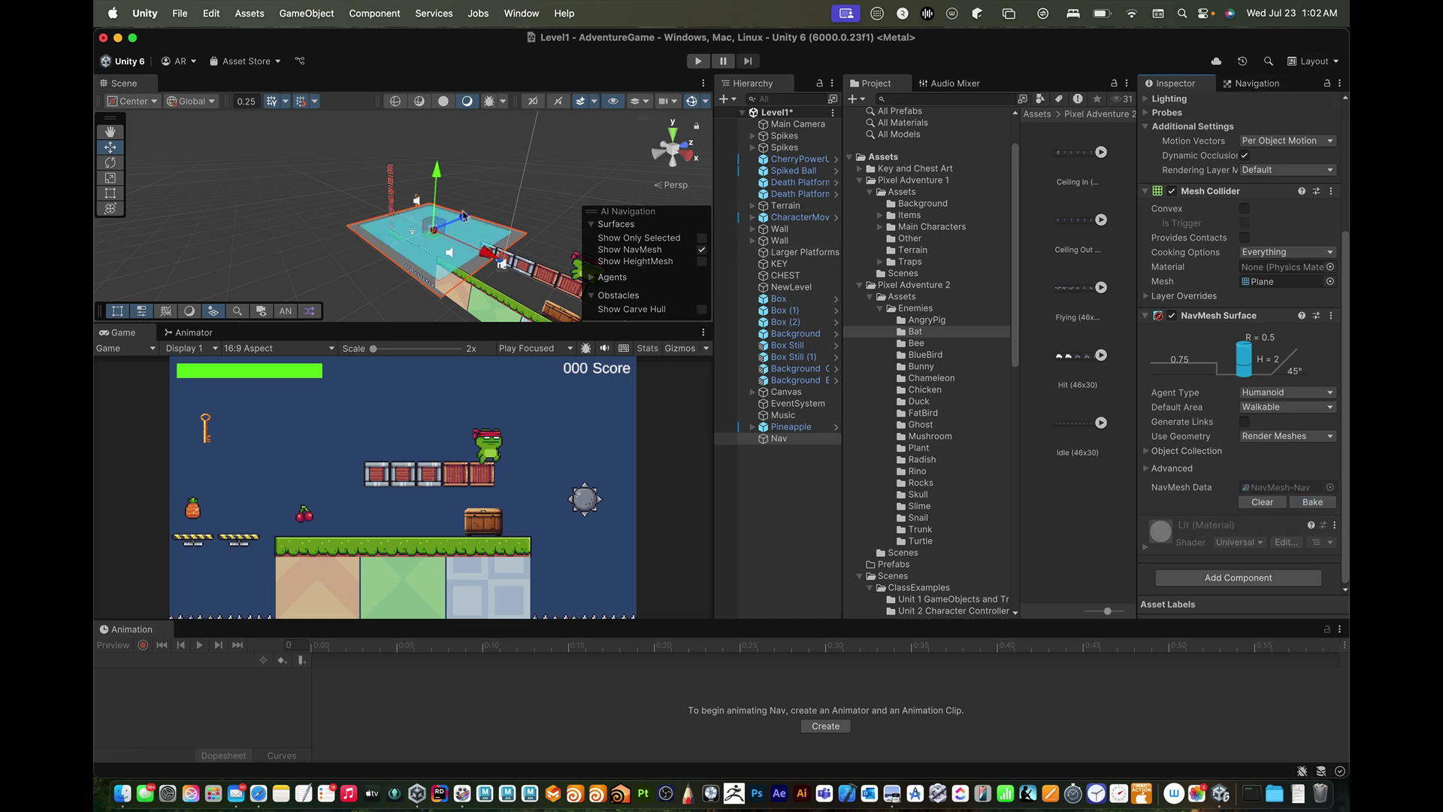
- Try to rotate the Nav plane upright to face the 2D level, and undo the rotation
key("e")
mouse_move(422, 186)
left_mouse_down()
mouse_move(384, 236)
mouse_move(386, 289)
mouse_move(427, 197)
mouse_move(415, 192)
mouse_move(384, 241)
mouse_move(409, 211)
mouse_move(384, 259)
mouse_move(408, 288)
mouse_move(415, 182)
mouse_move(402, 202)
left_mouse_up()
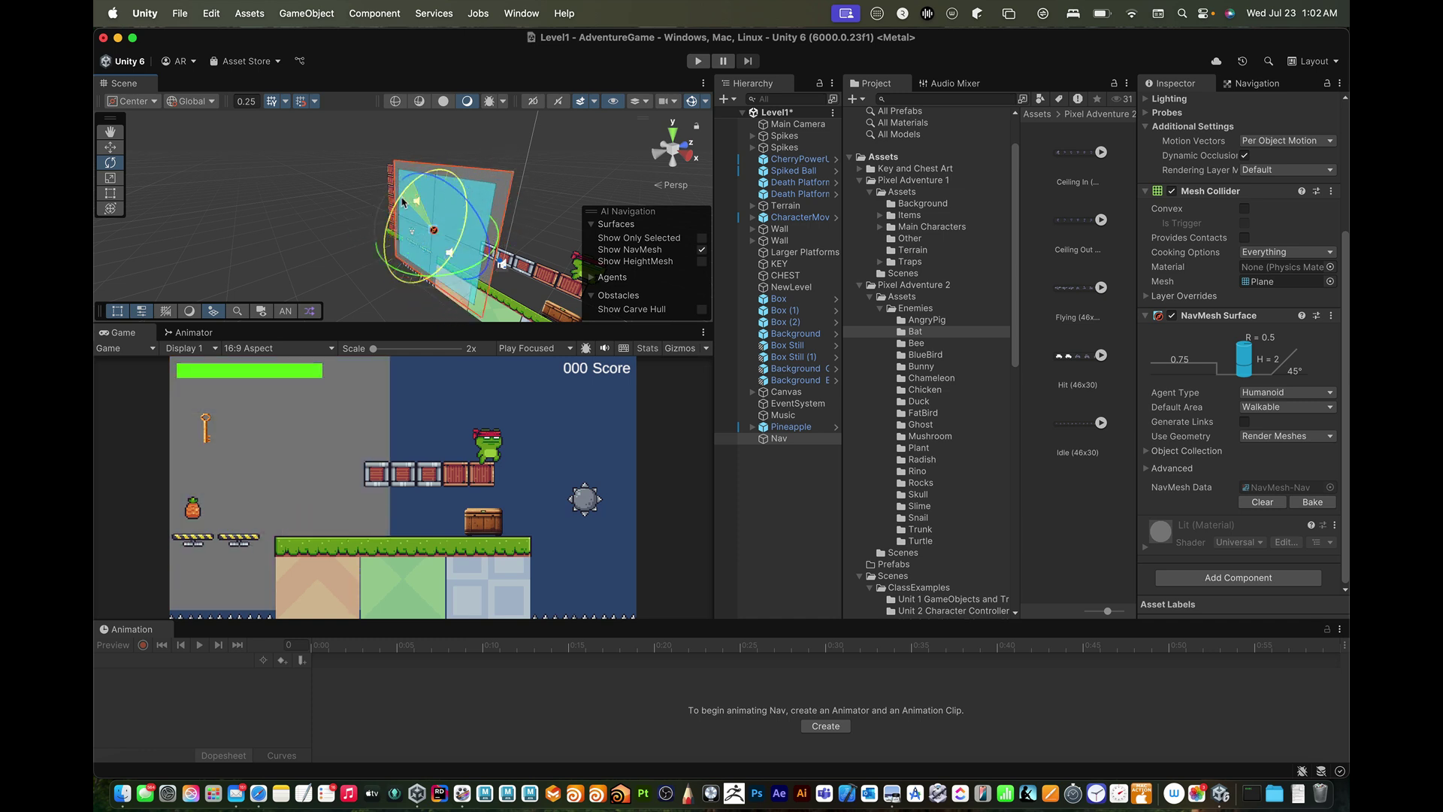
key("super+z")
key("super+z")
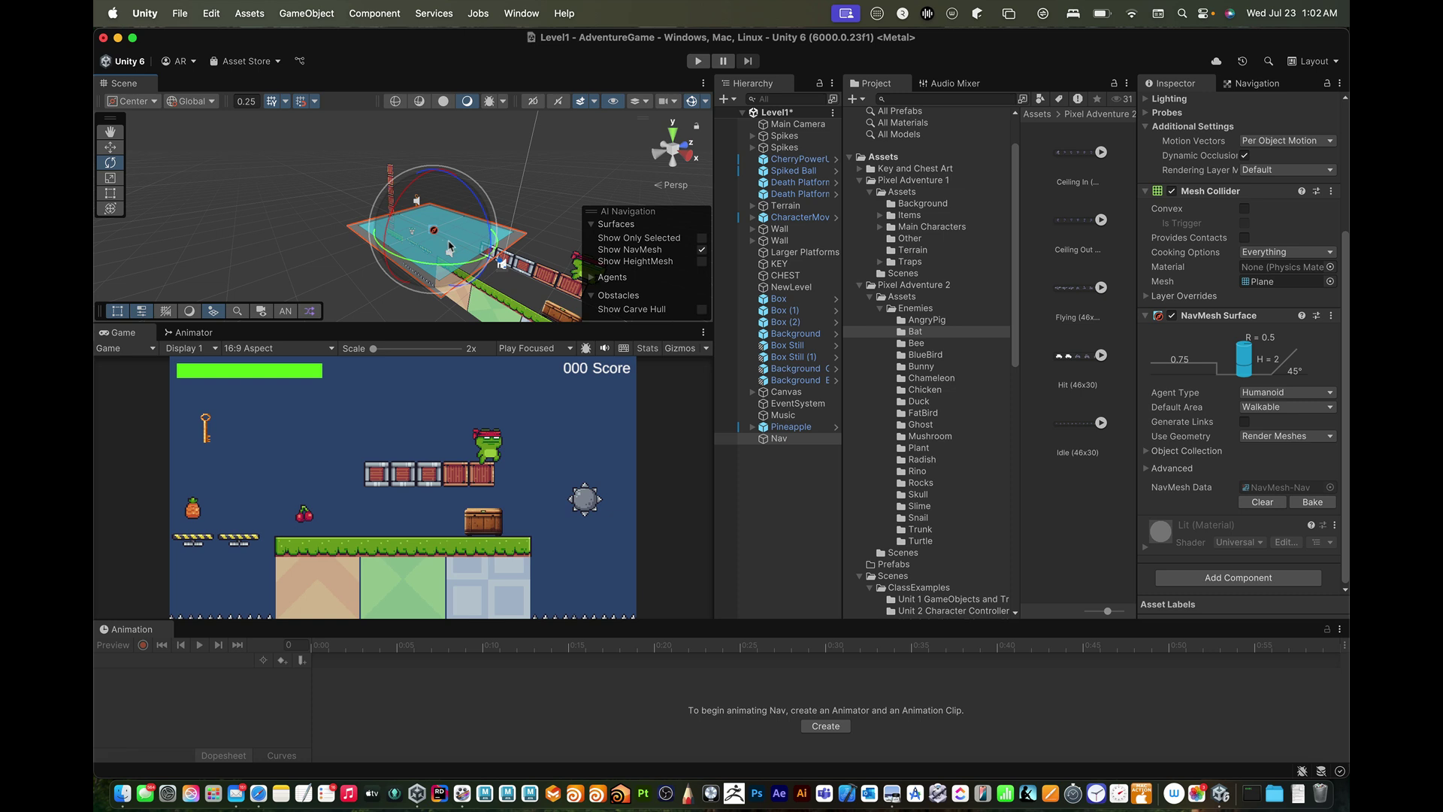
left_click_drag(449, 247, 463, 254, "alt")
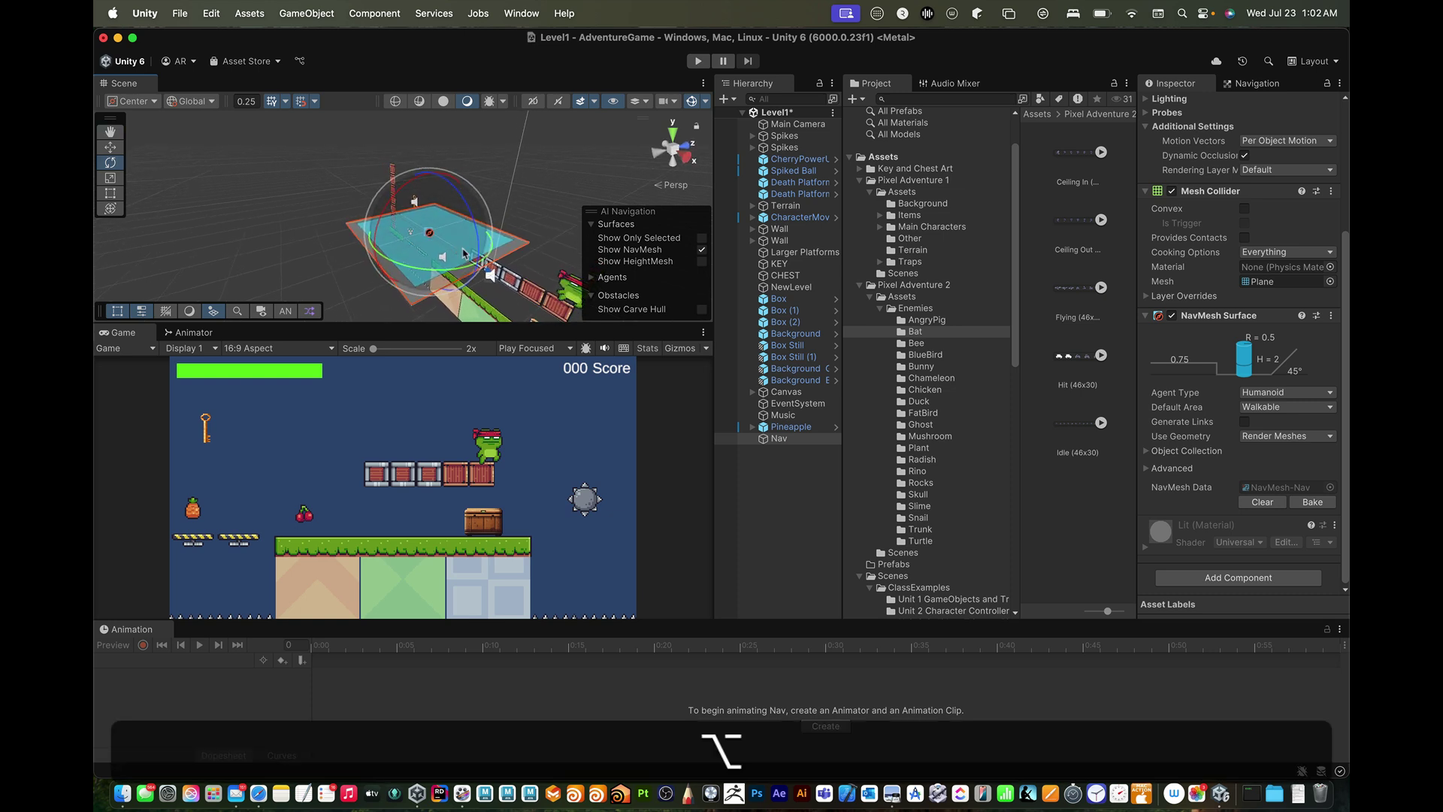
- Narrow the Nav plane by setting its Z scale to 0.1
key("alt+r")
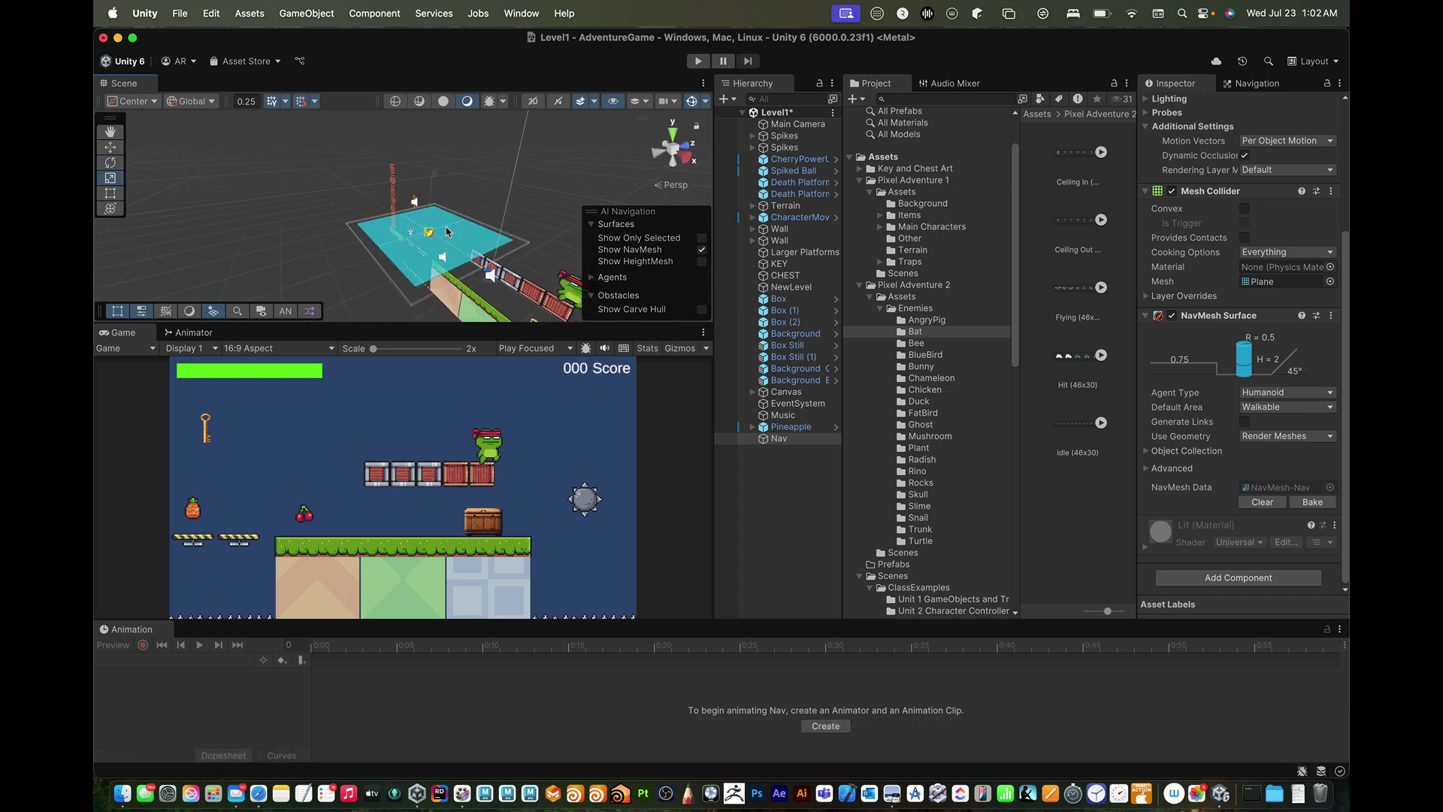
left_click_drag(446, 228, 433, 236)
scroll(1215, 309, "up", 5)
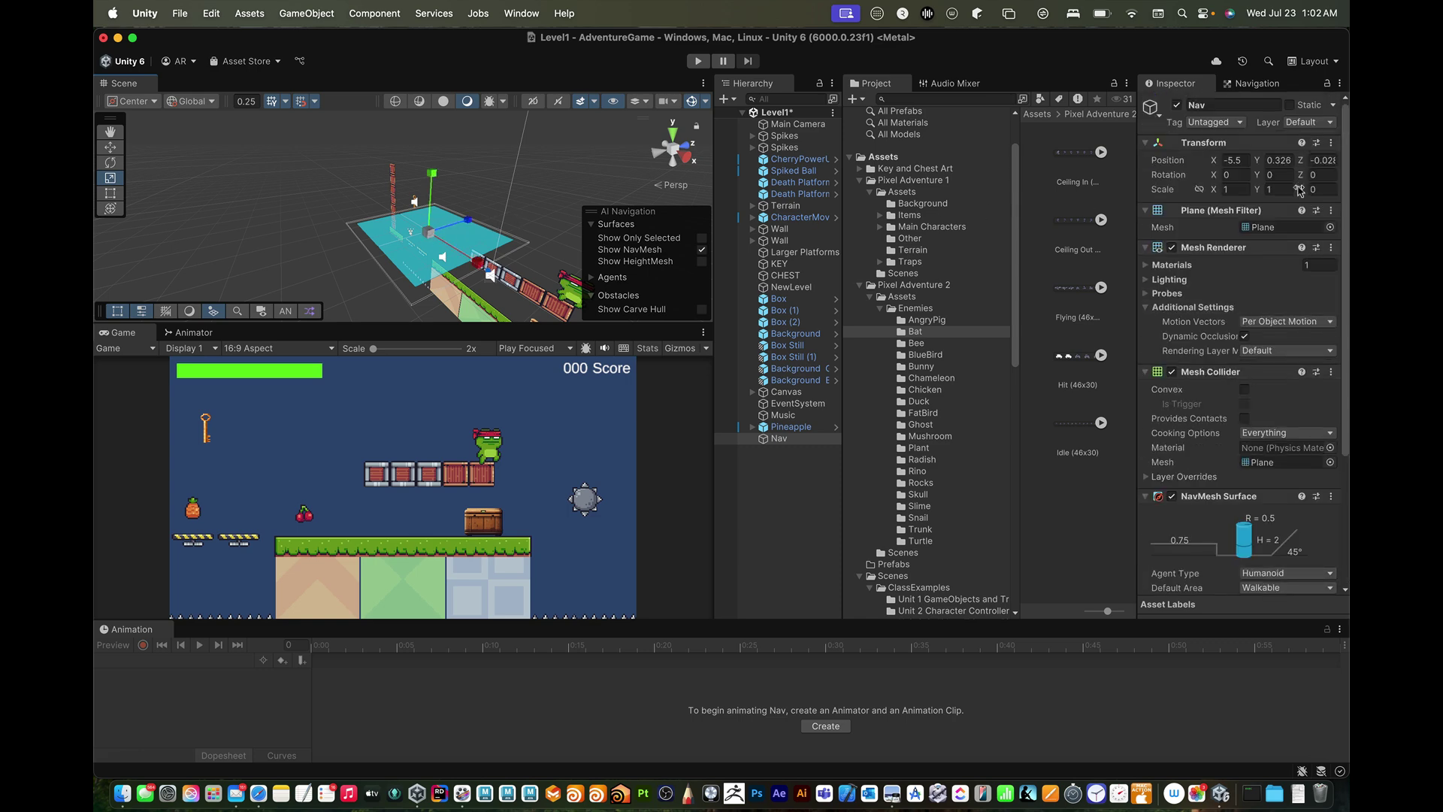
left_click(1320, 190)
left_click(1323, 190)
type("0.1")
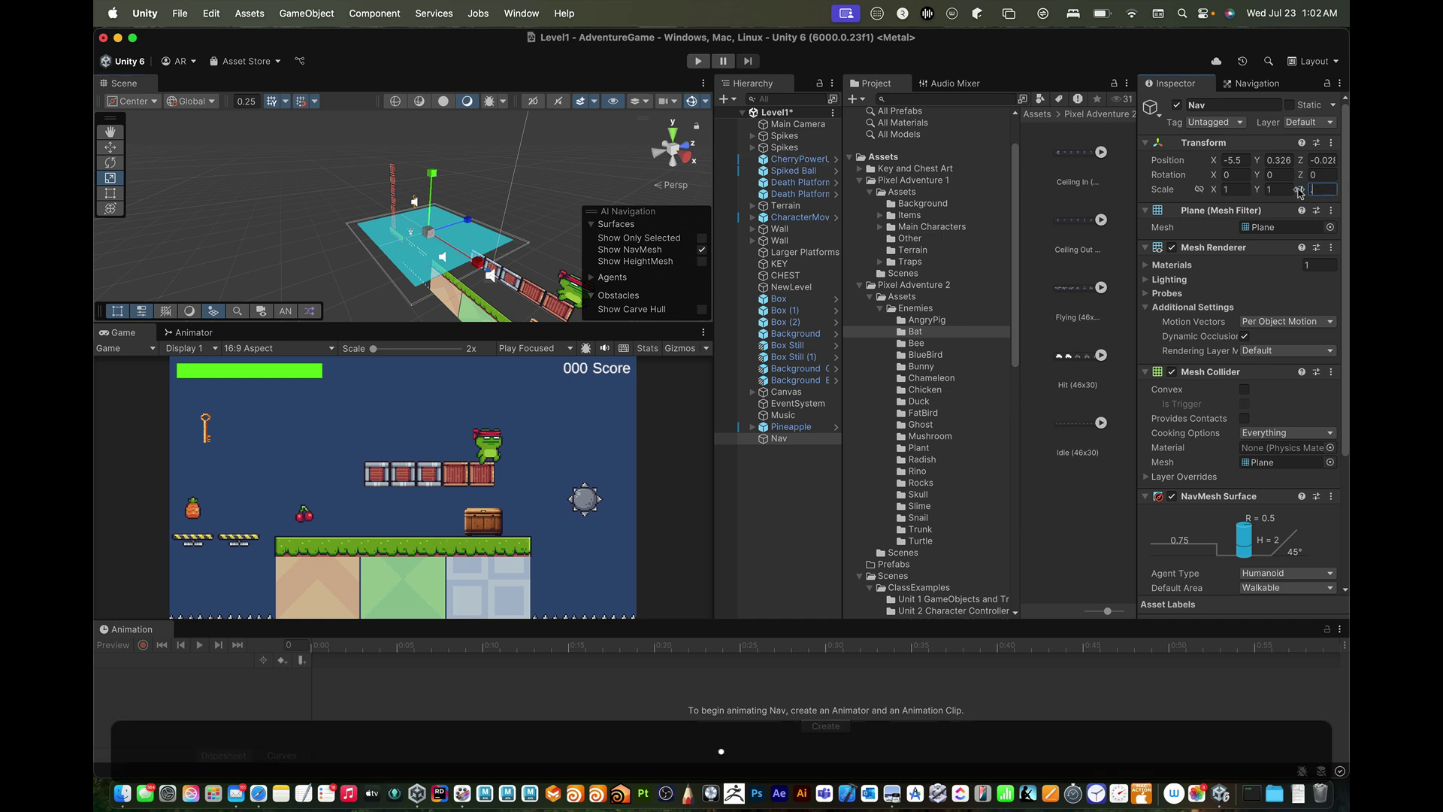
key("Return")
left_click_drag(470, 199, 487, 207, "alt")
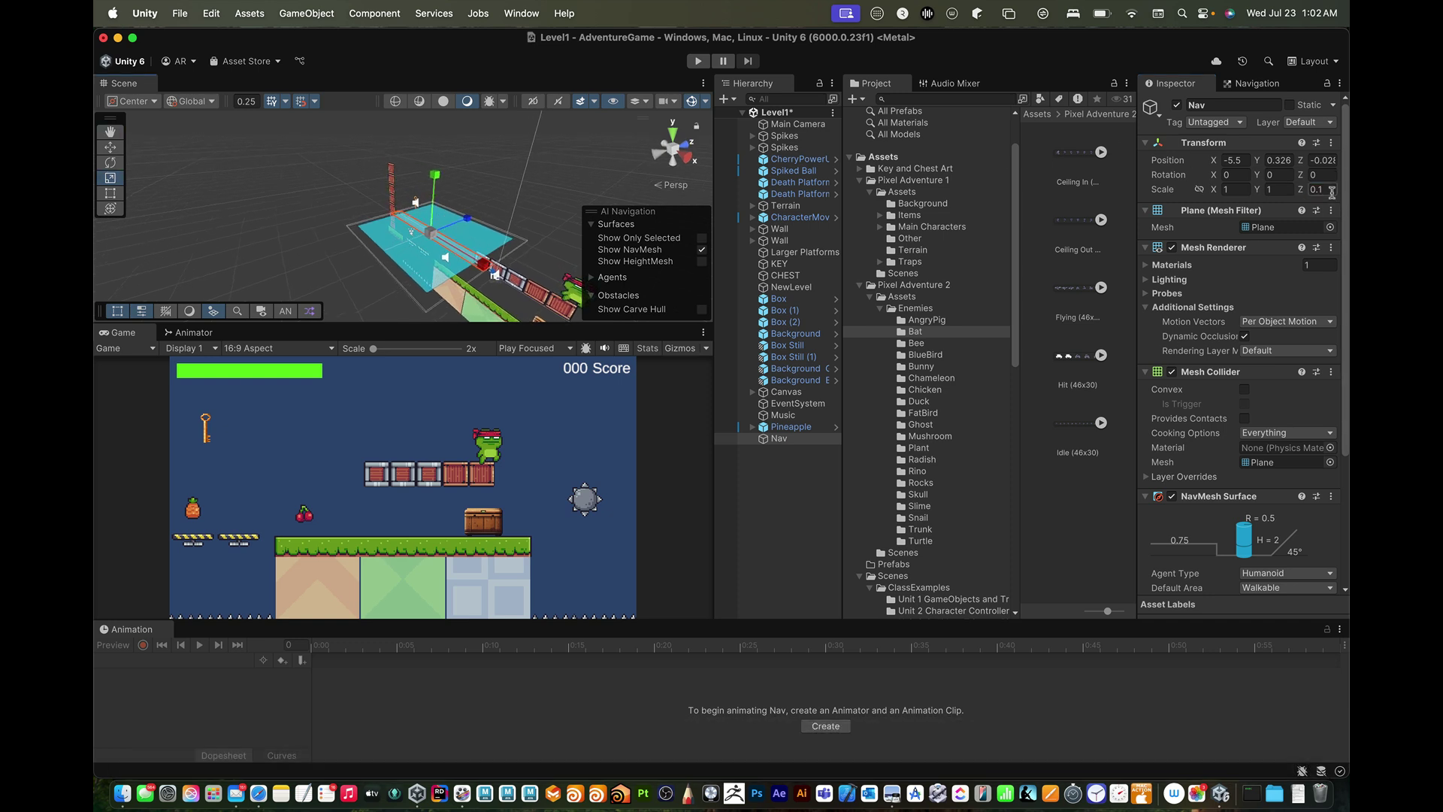
- Set the Nav plane's Z scale to 0.2
left_click_drag(1329, 191, 1272, 190)
type("0.2")
key("Return")
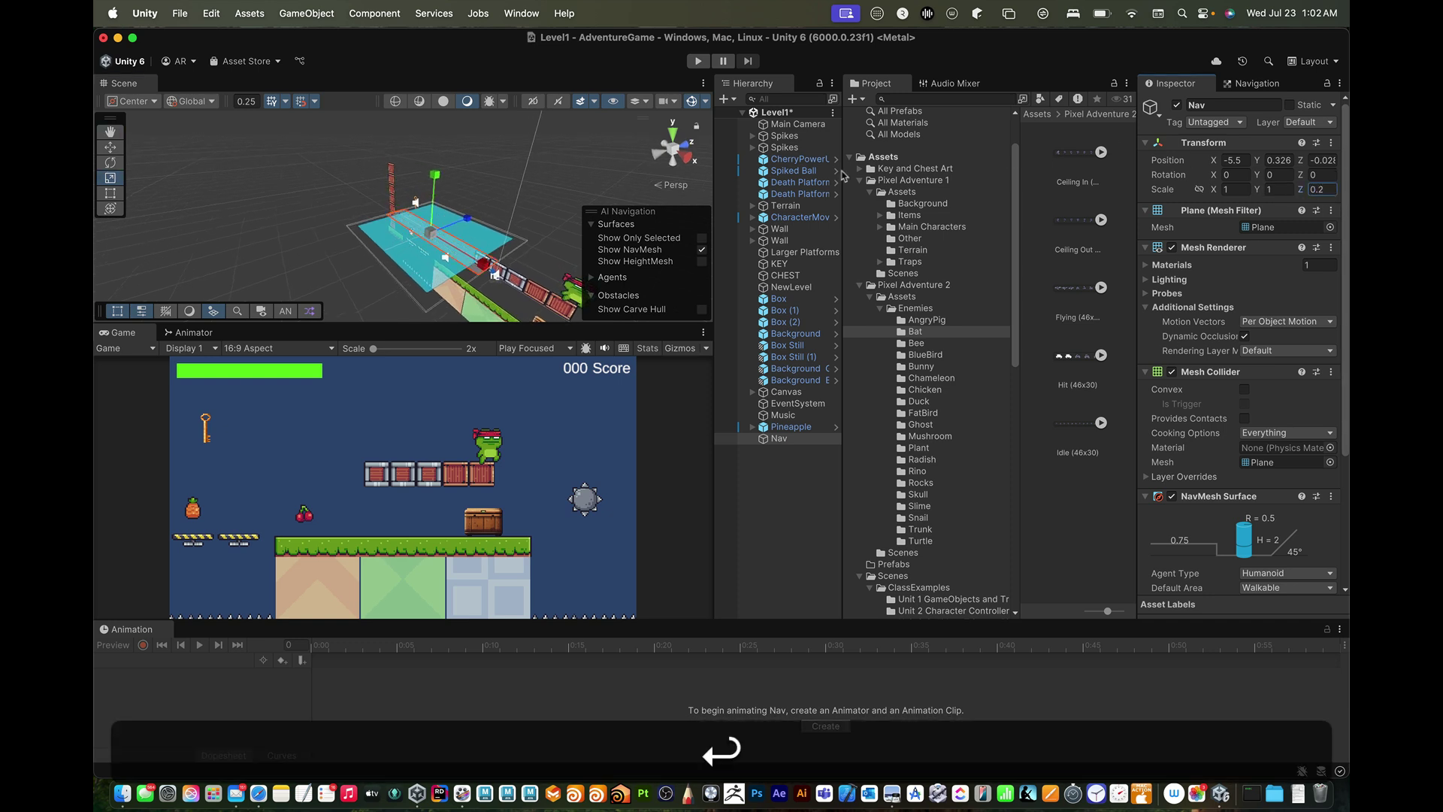
- Move the Nav plane down to the grass terrain at about X -3, Y -2 and rebake its NavMesh Surface
key("w")
left_click_drag(457, 240, 469, 301)
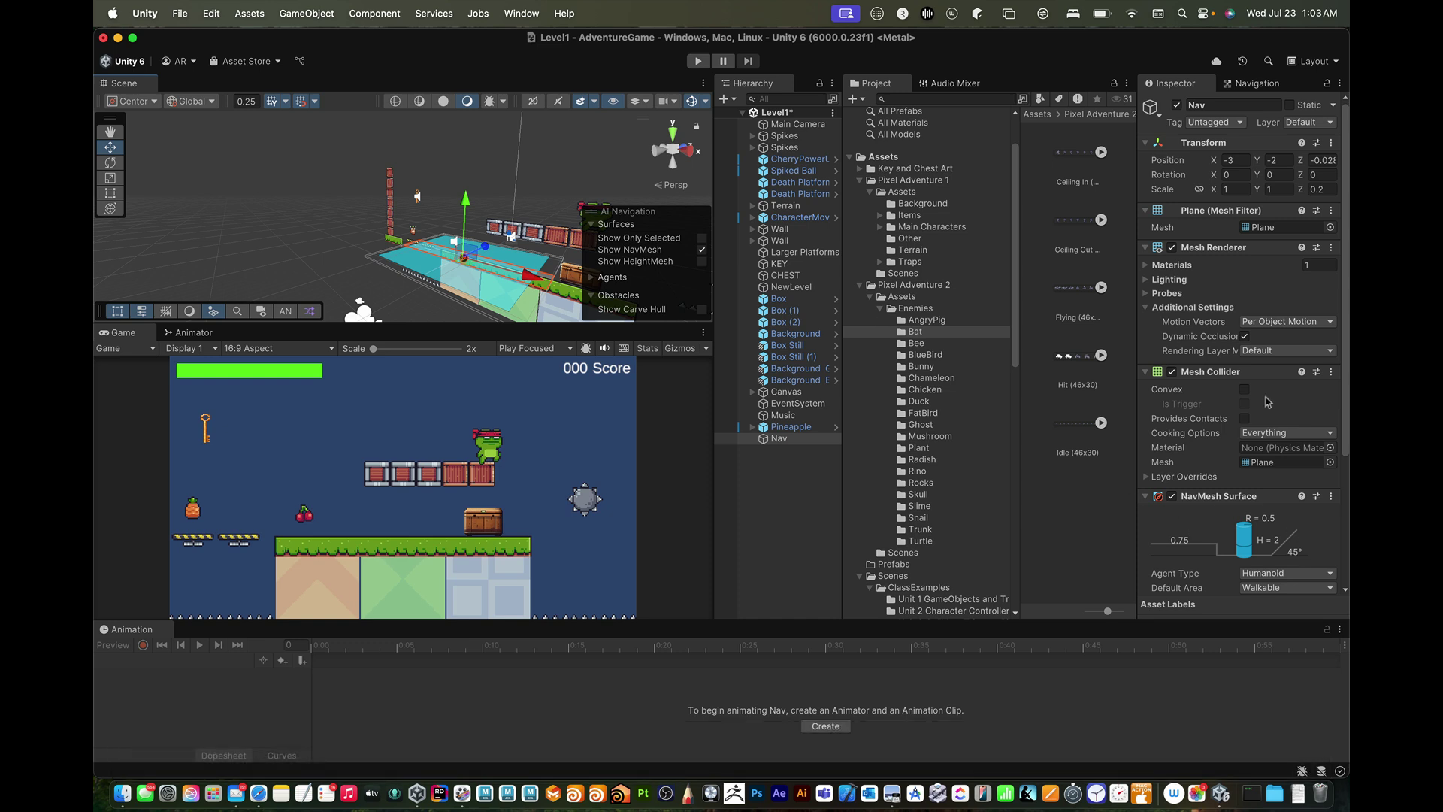
scroll(1190, 436, "down", 5)
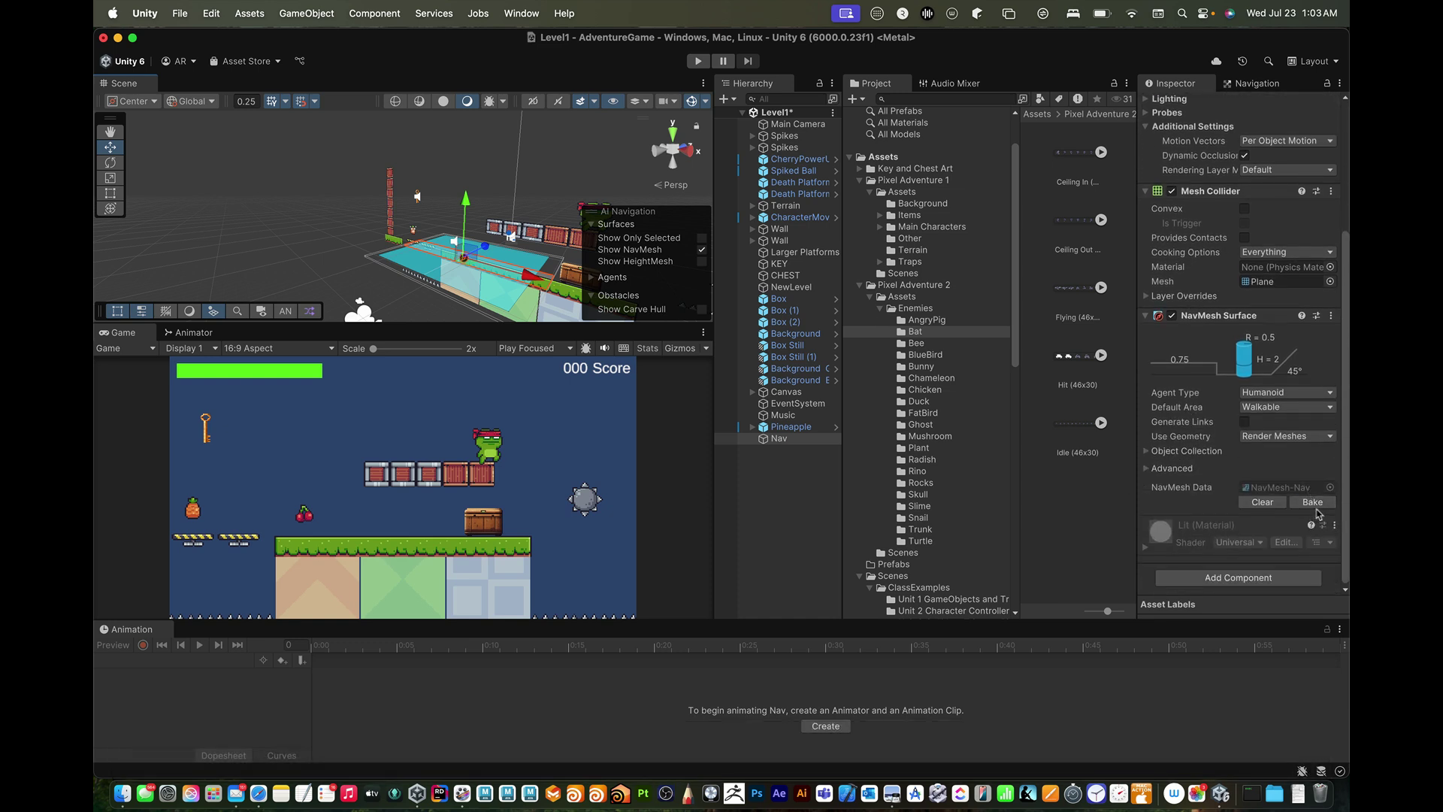
left_click(1319, 505)
- Shift the Nav plane along X to 0 so it lines up with the top of the grass terrain block
left_click_drag(535, 269, 456, 279, "alt")
key("alt+f")
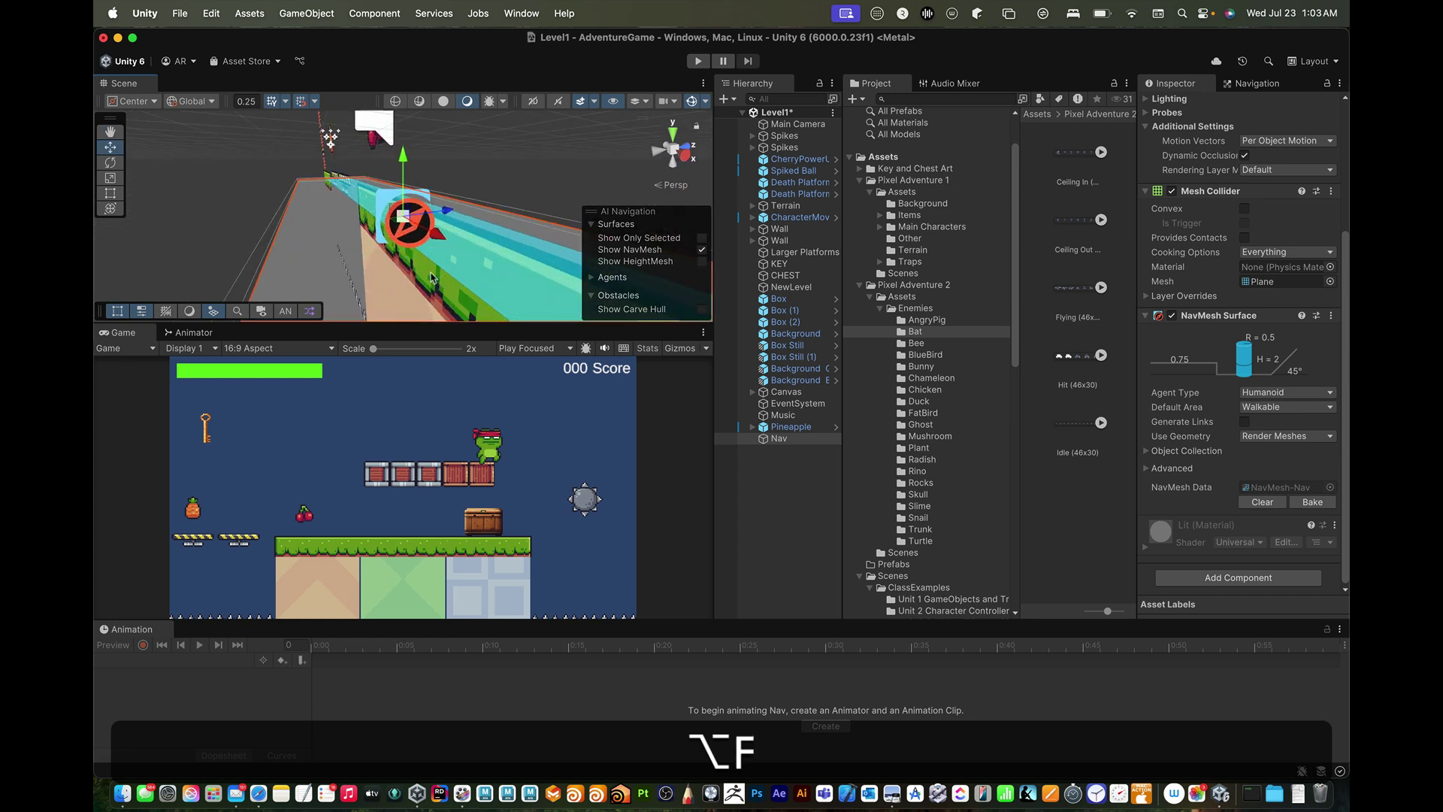
scroll(453, 213, "down", 5)
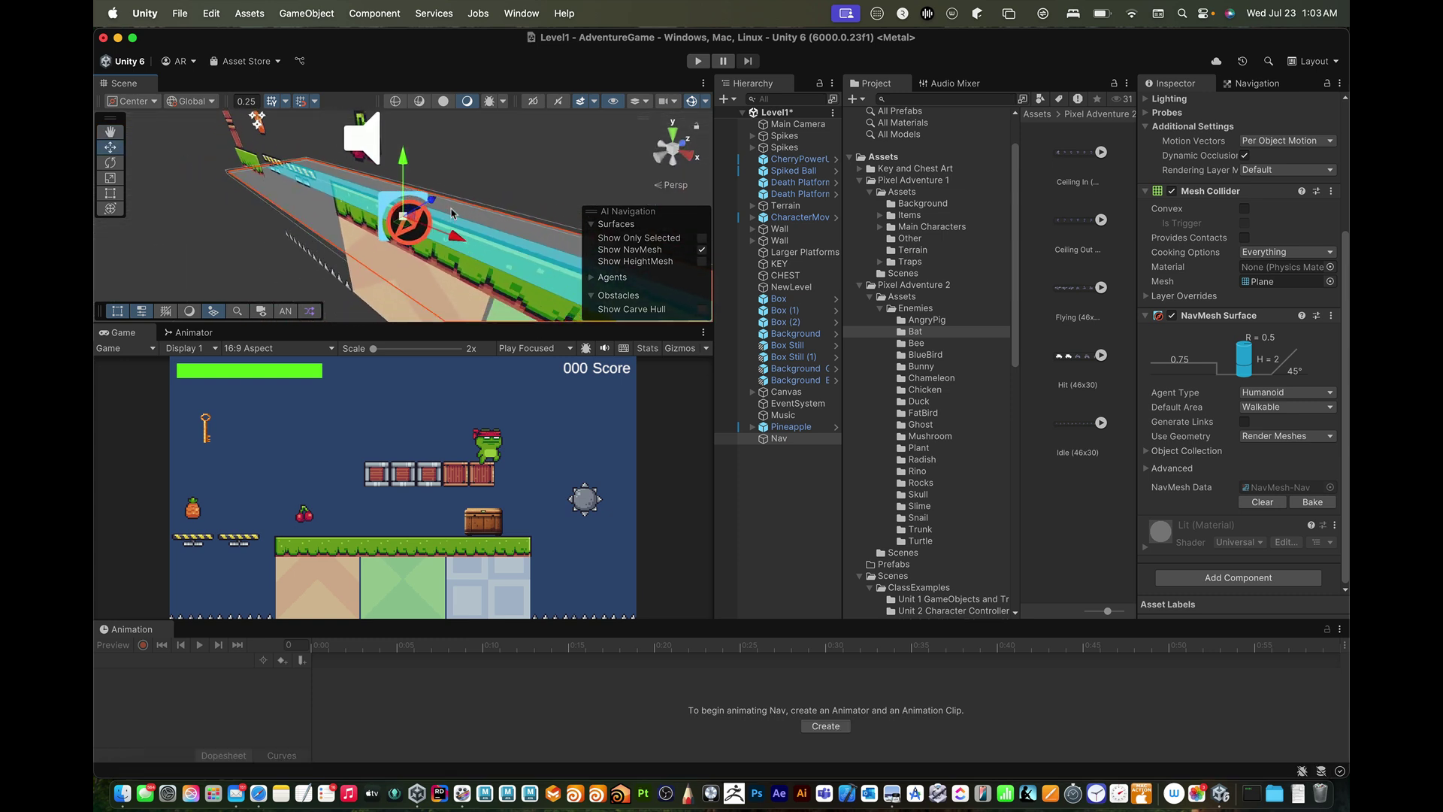
left_click_drag(453, 214, 522, 236, "alt")
scroll(521, 235, "down", 2)
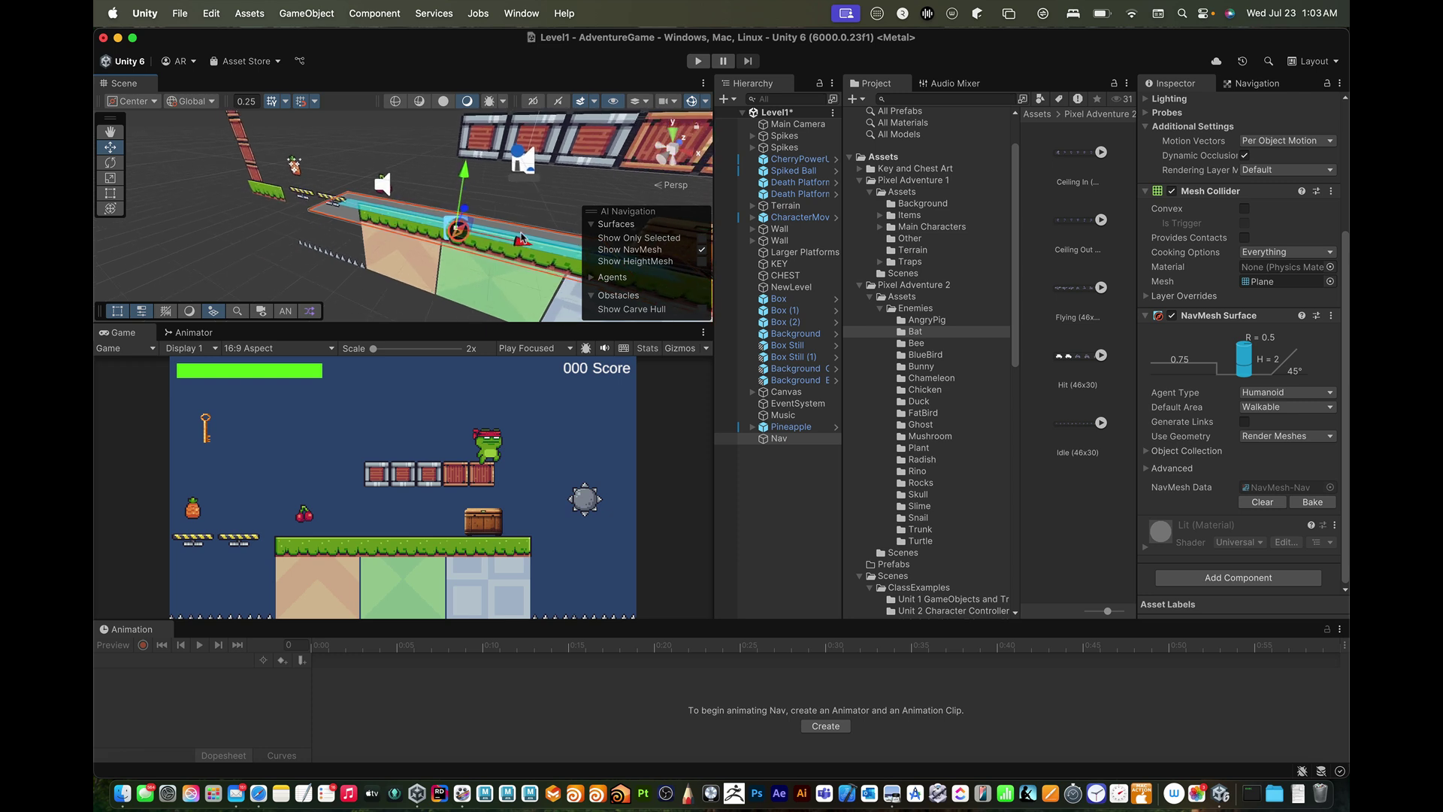
scroll(523, 239, "down", 5)
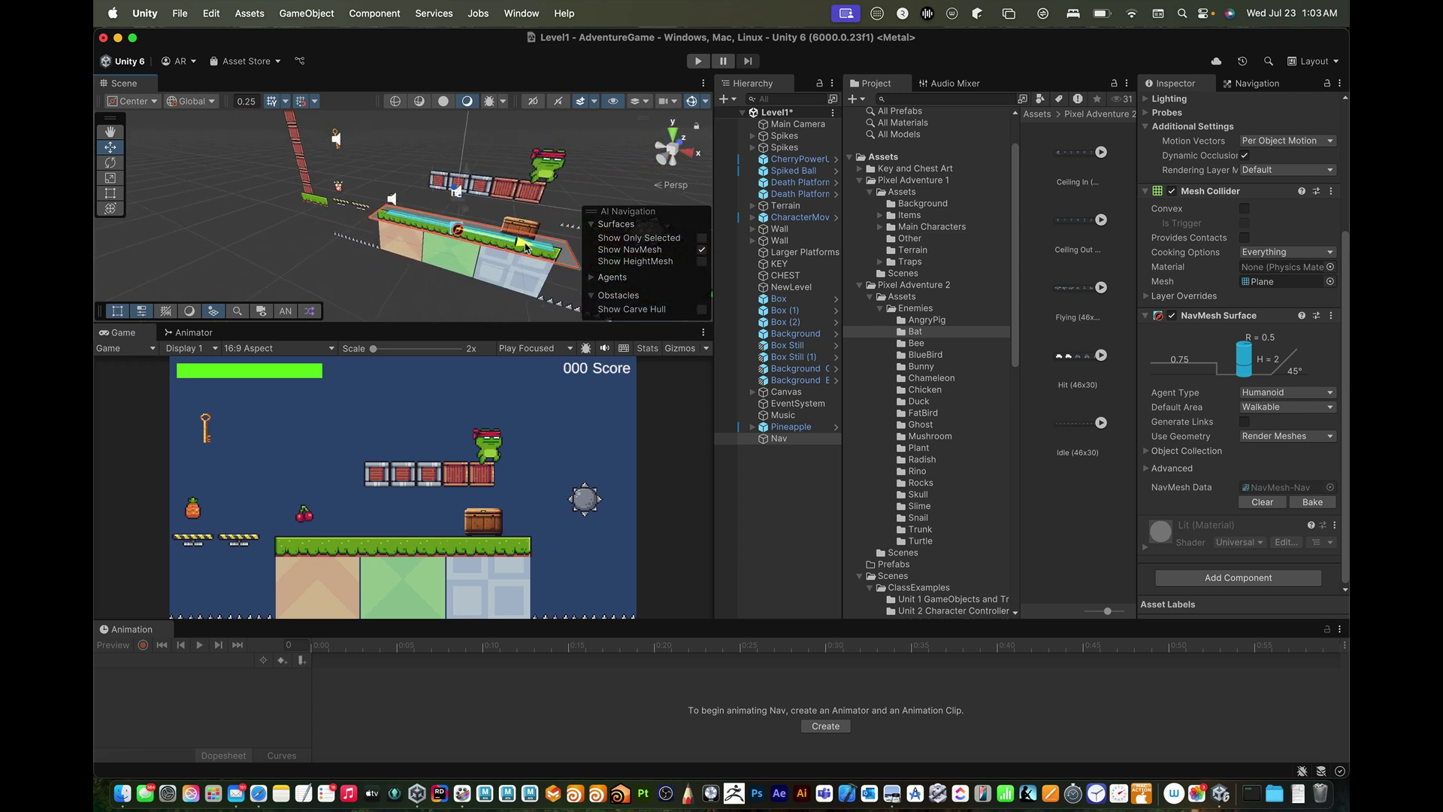
left_click_drag(526, 247, 522, 248)
- Stretch the Nav plane to an X scale of 1.2 and rebake its NavMesh Surface
key("r")
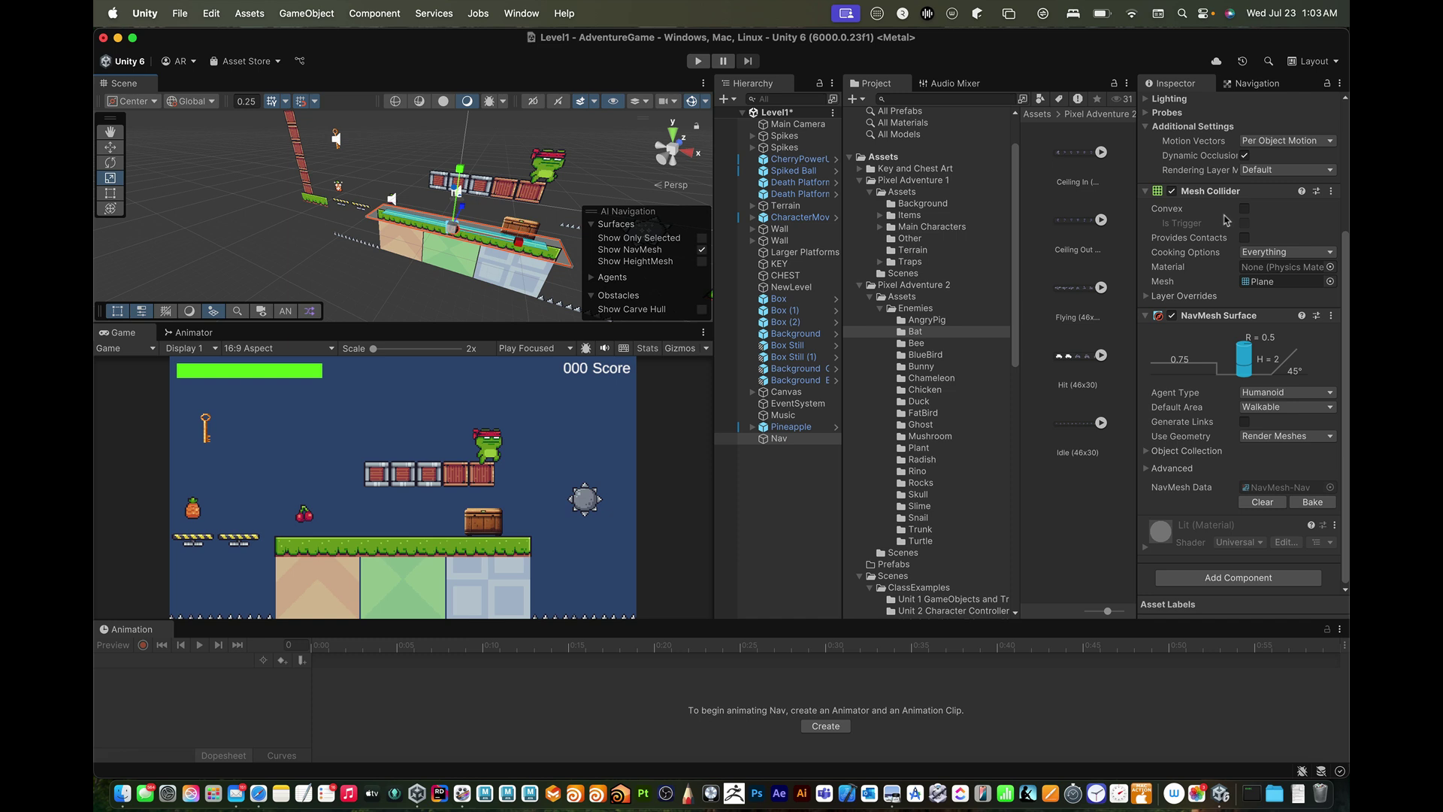
scroll(1226, 219, "up", 5)
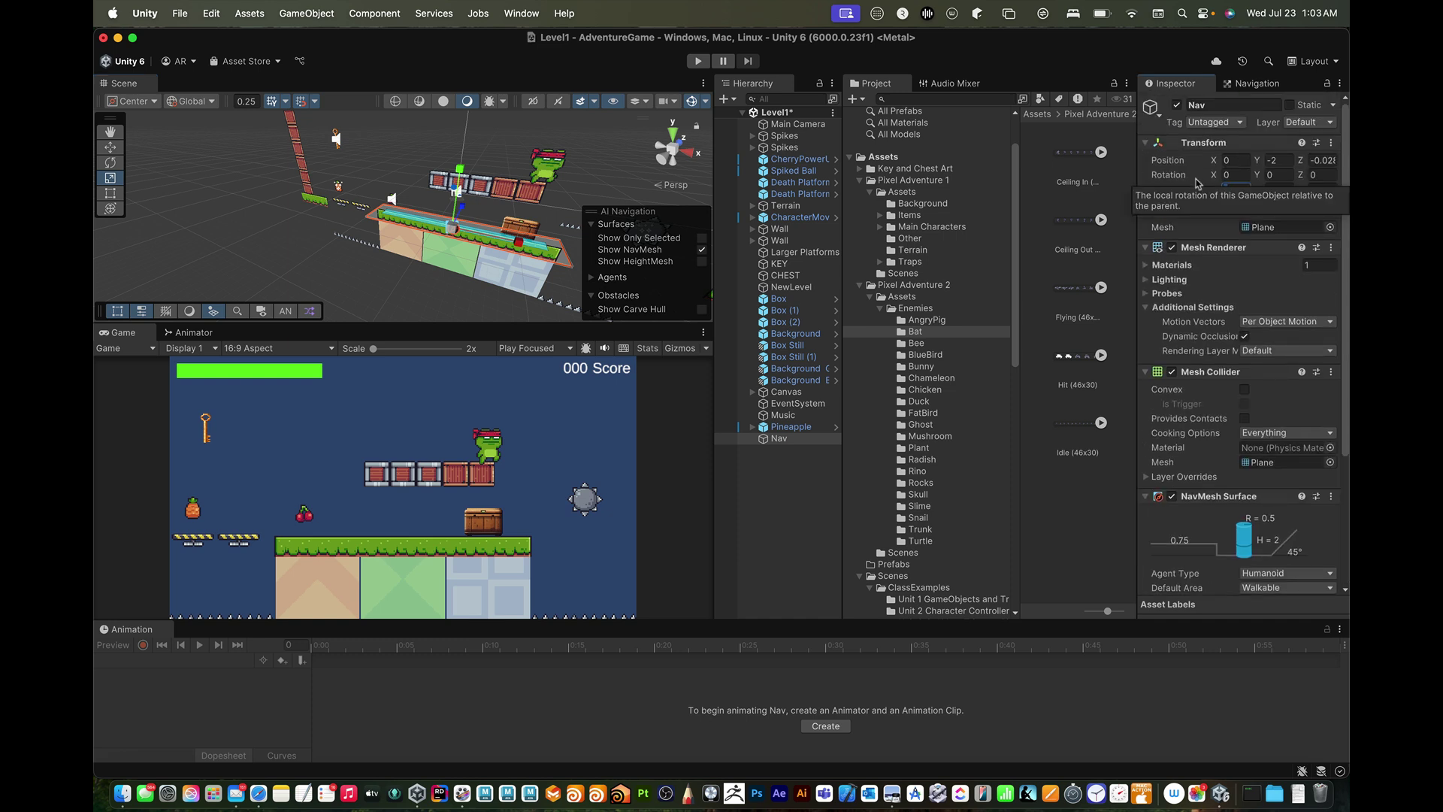
key("Return")
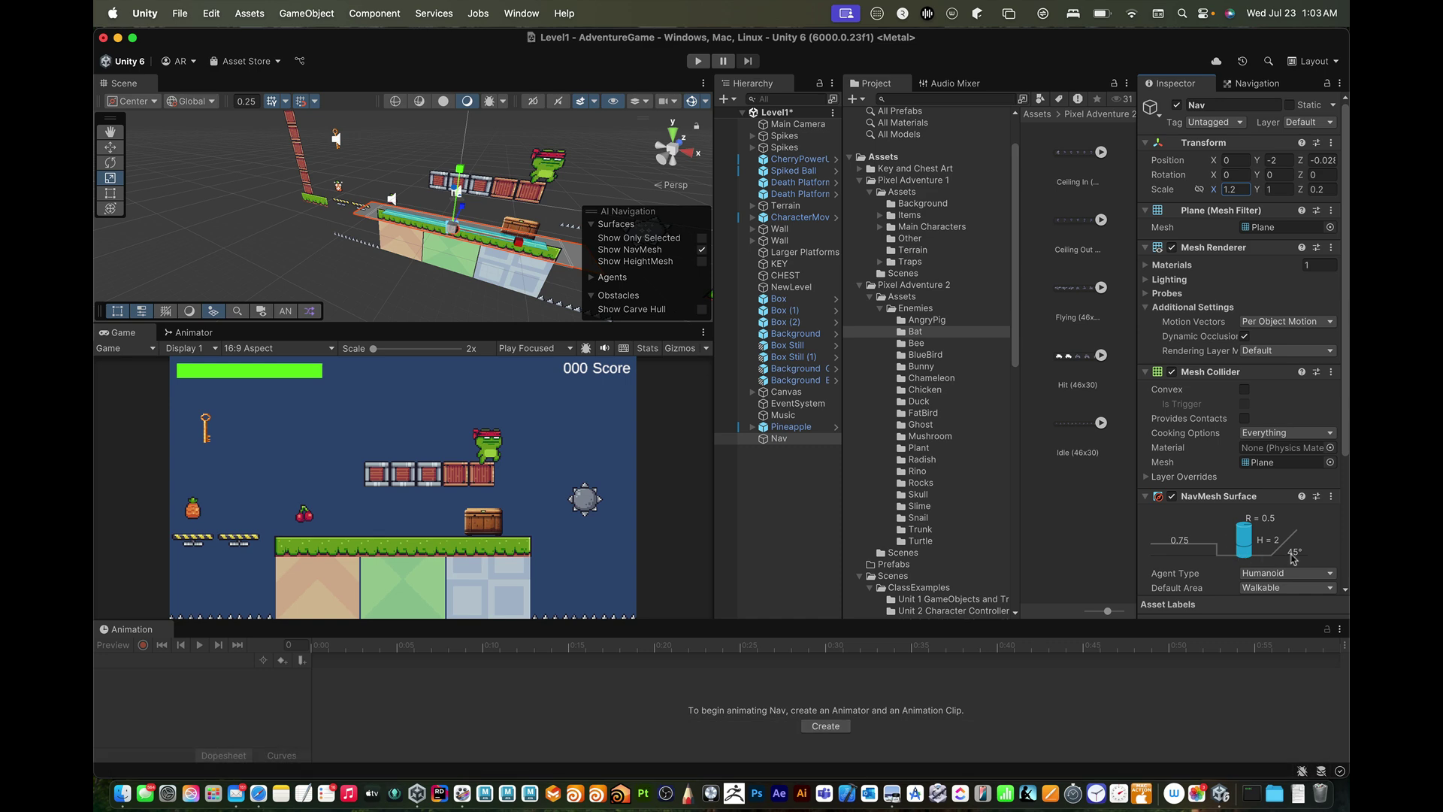
scroll(1288, 554, "down", 1)
scroll(1288, 554, "down", 5)
left_click(1312, 502)
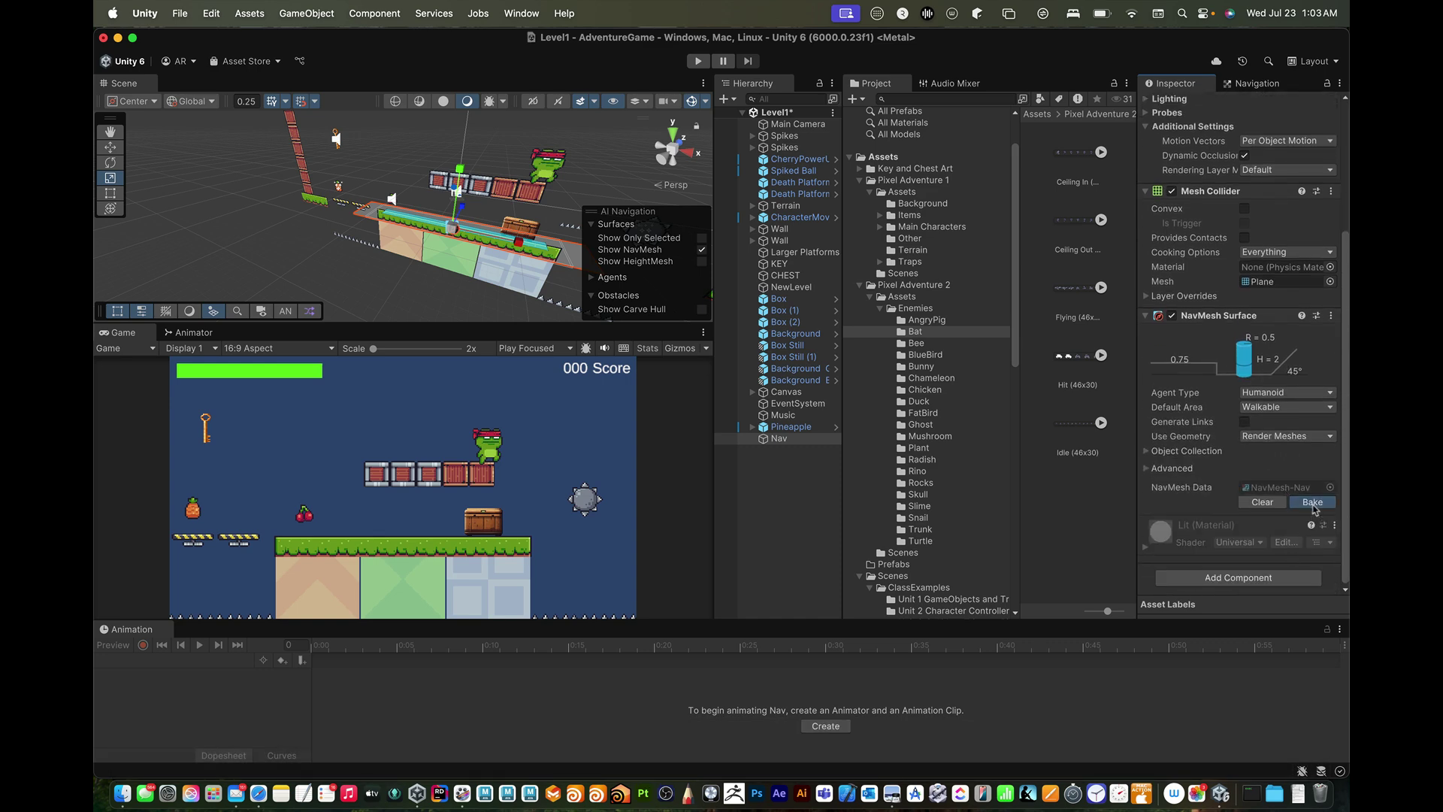
- Set the Nav plane's X scale back to 1 and bake its NavMesh Surface again
scroll(1268, 279, "up", 1)
scroll(1268, 280, "up", 5)
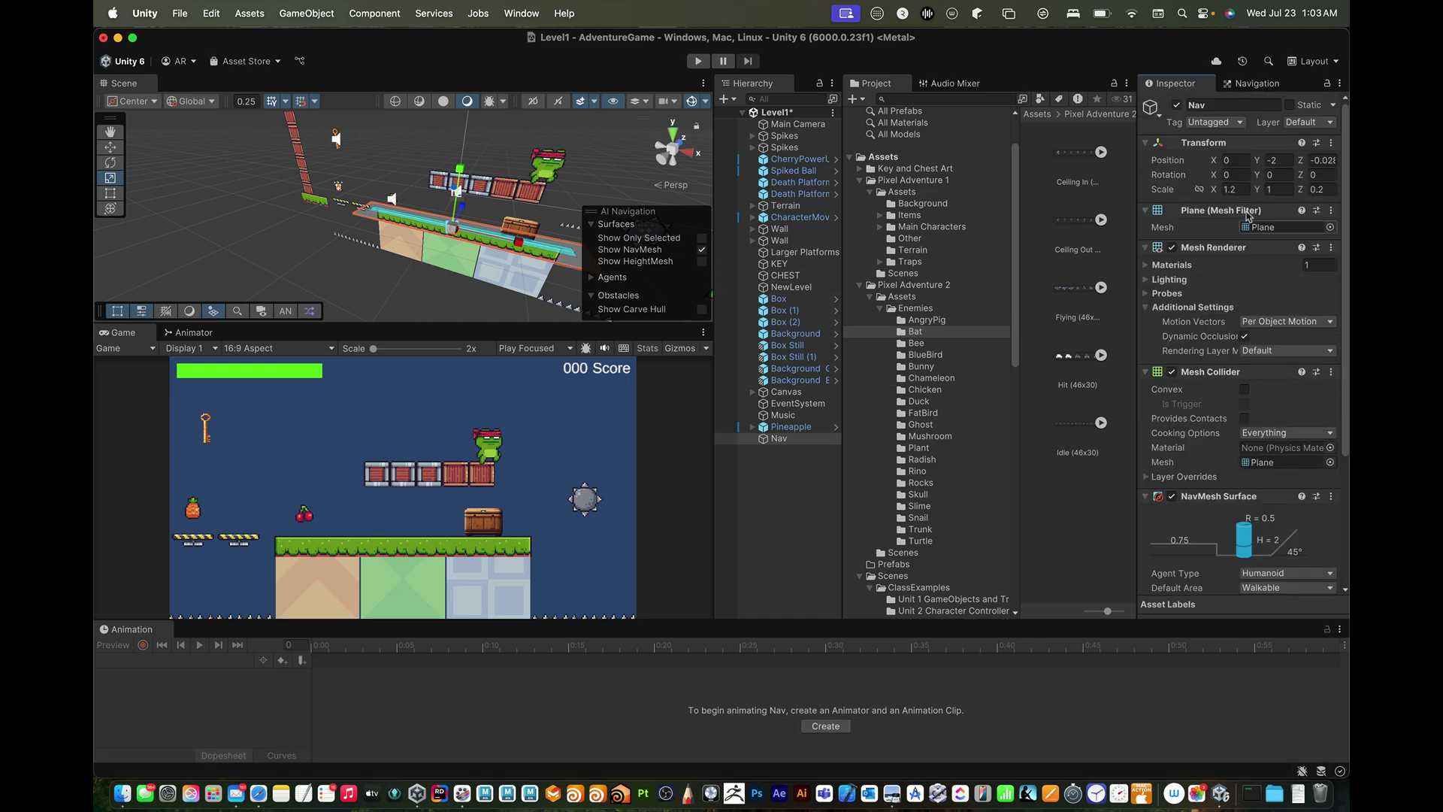
double_click(1232, 189)
type("1")
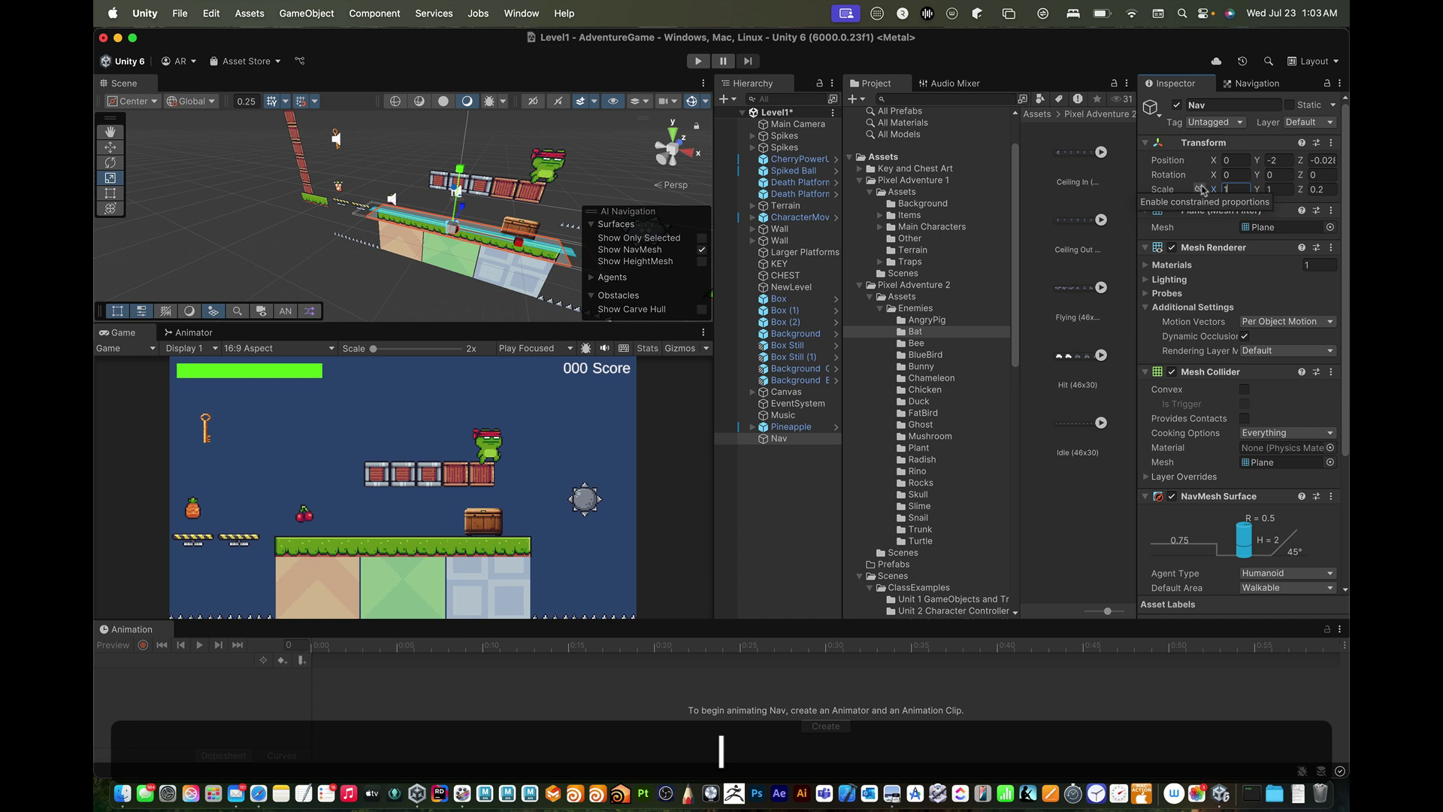
key("Return")
scroll(1289, 524, "down", 6)
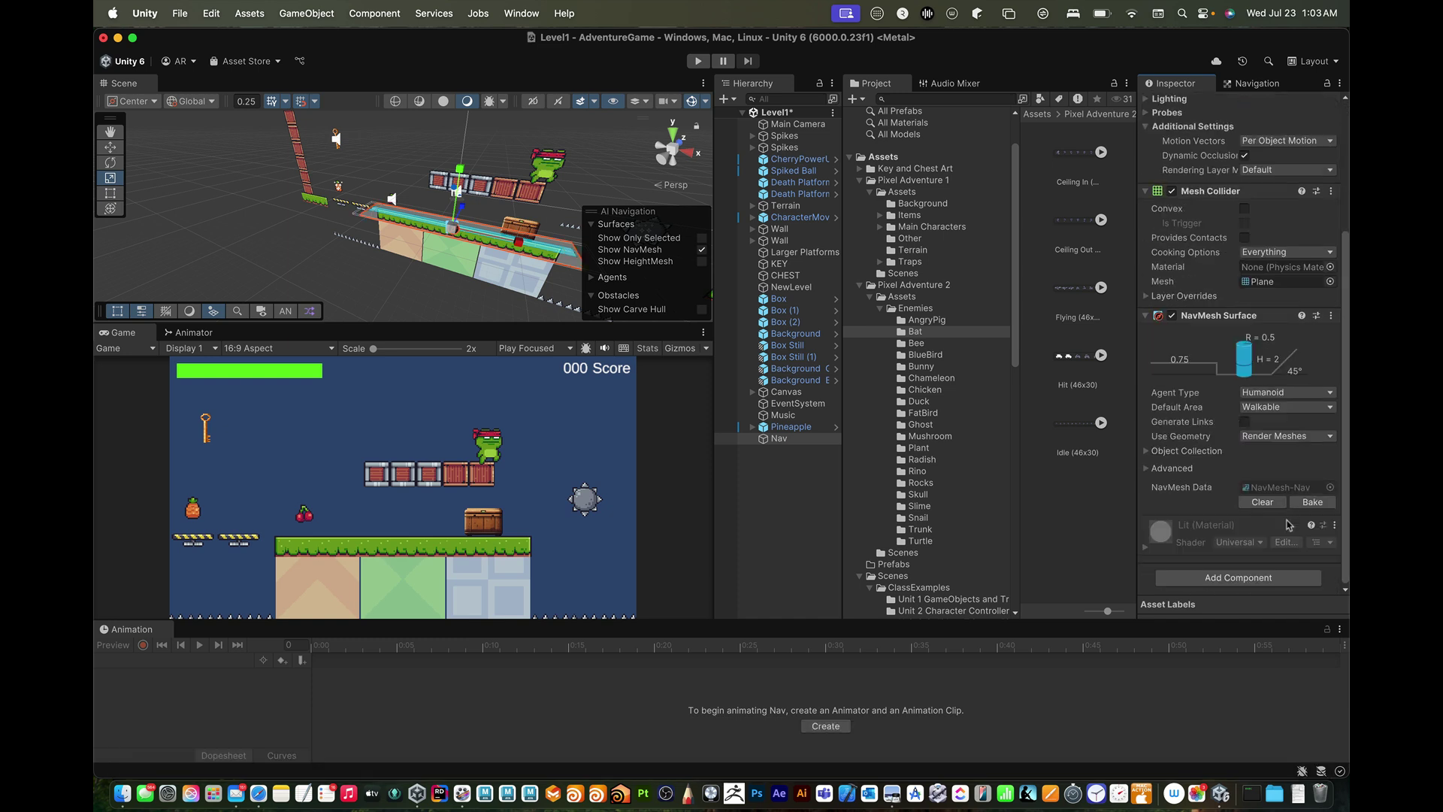
left_click(1313, 504)
left_click_drag(423, 236, 390, 238, "alt")
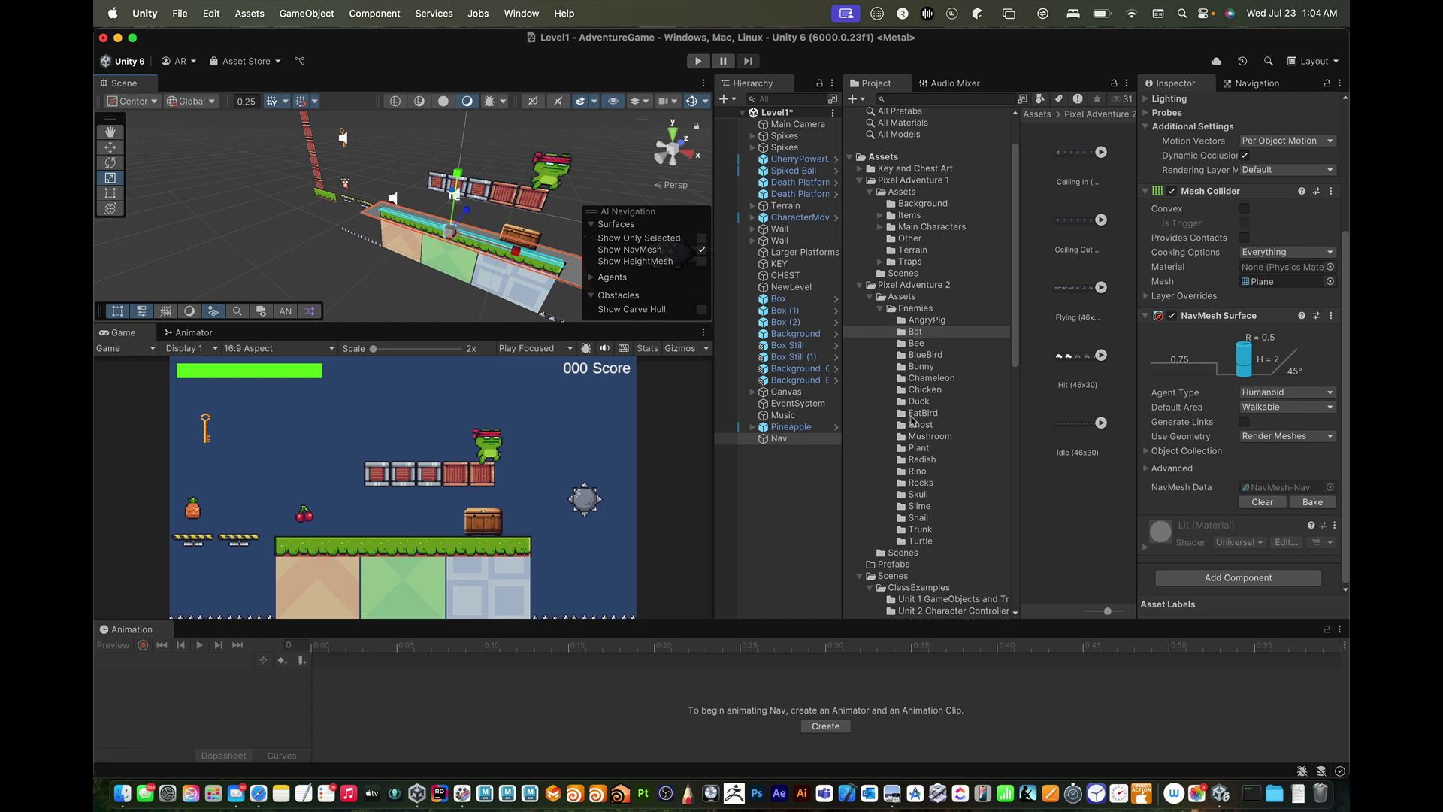
- Add the sprite Idle (32x32)_2 from the Pixel Adventure 2 Mushroom enemy folder to the Level1 scene
scroll(905, 429, "down", 3)
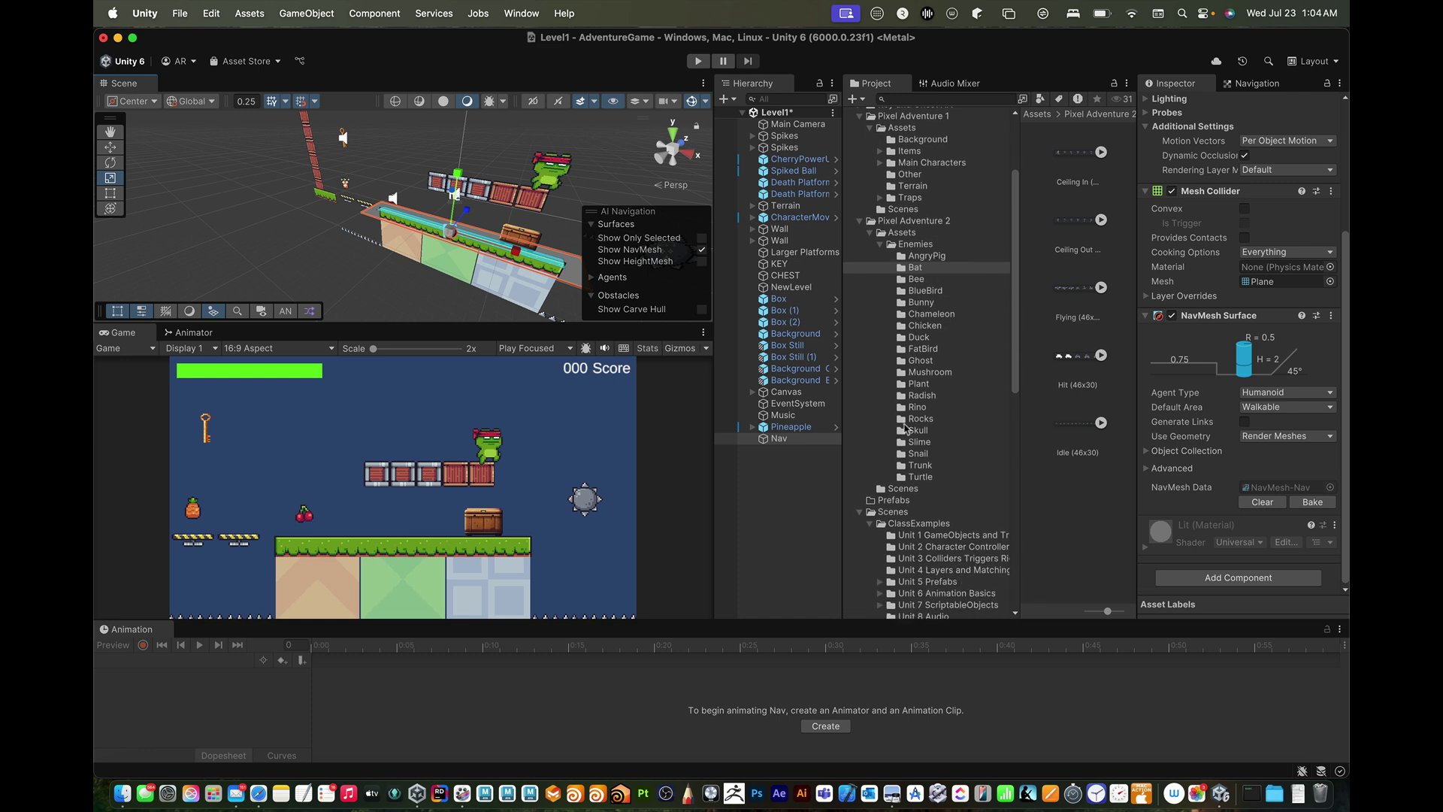
left_click(903, 374)
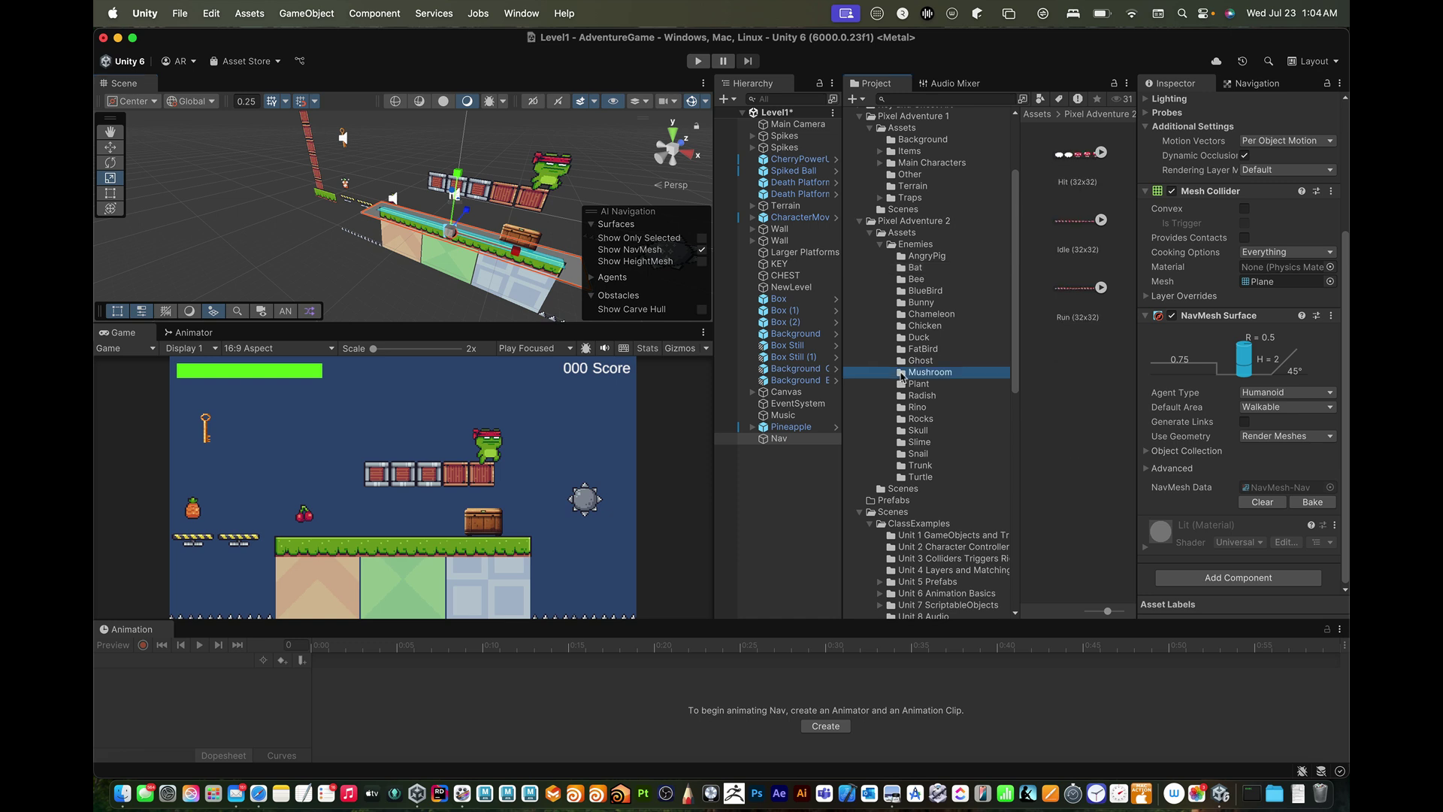
left_click(1100, 153)
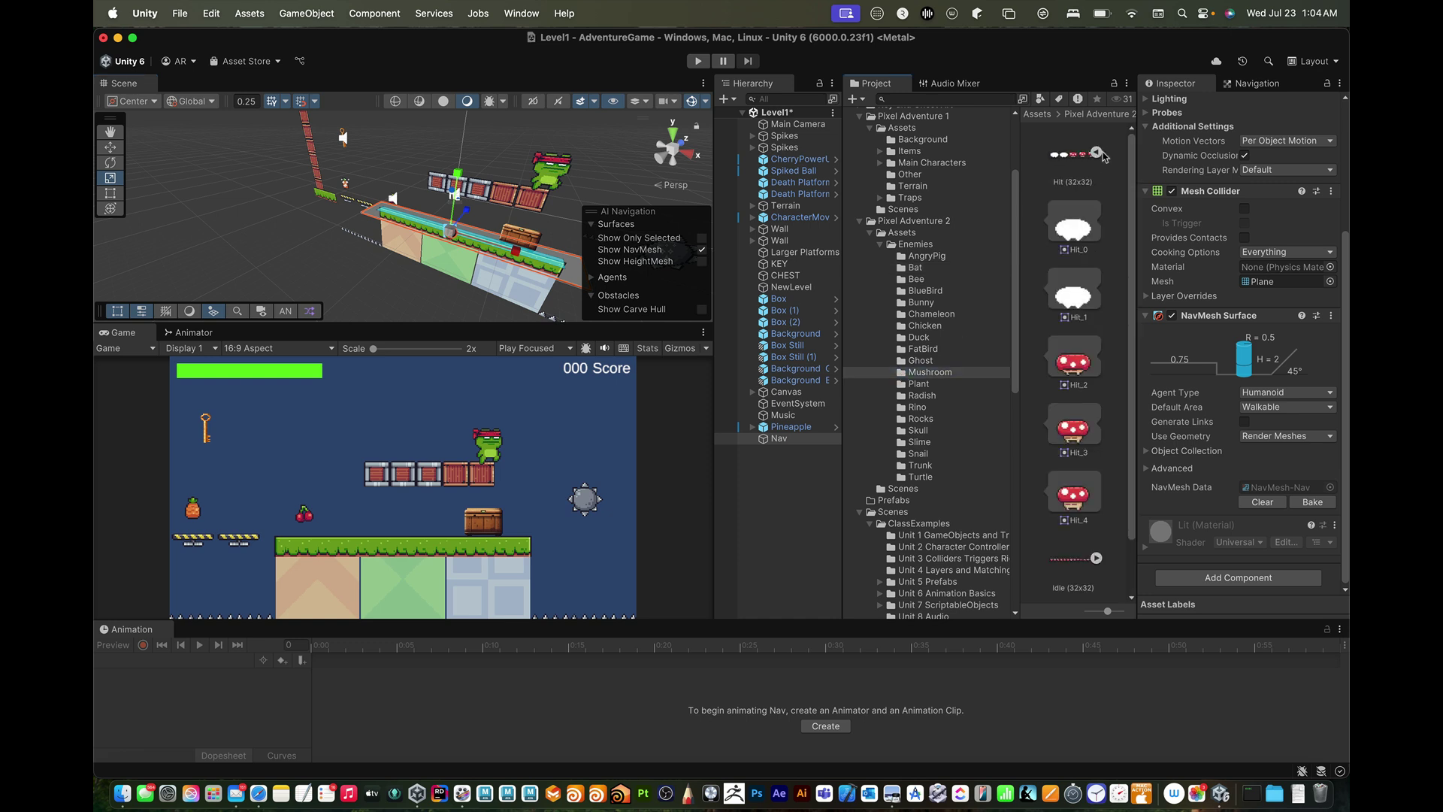
left_click(1099, 154)
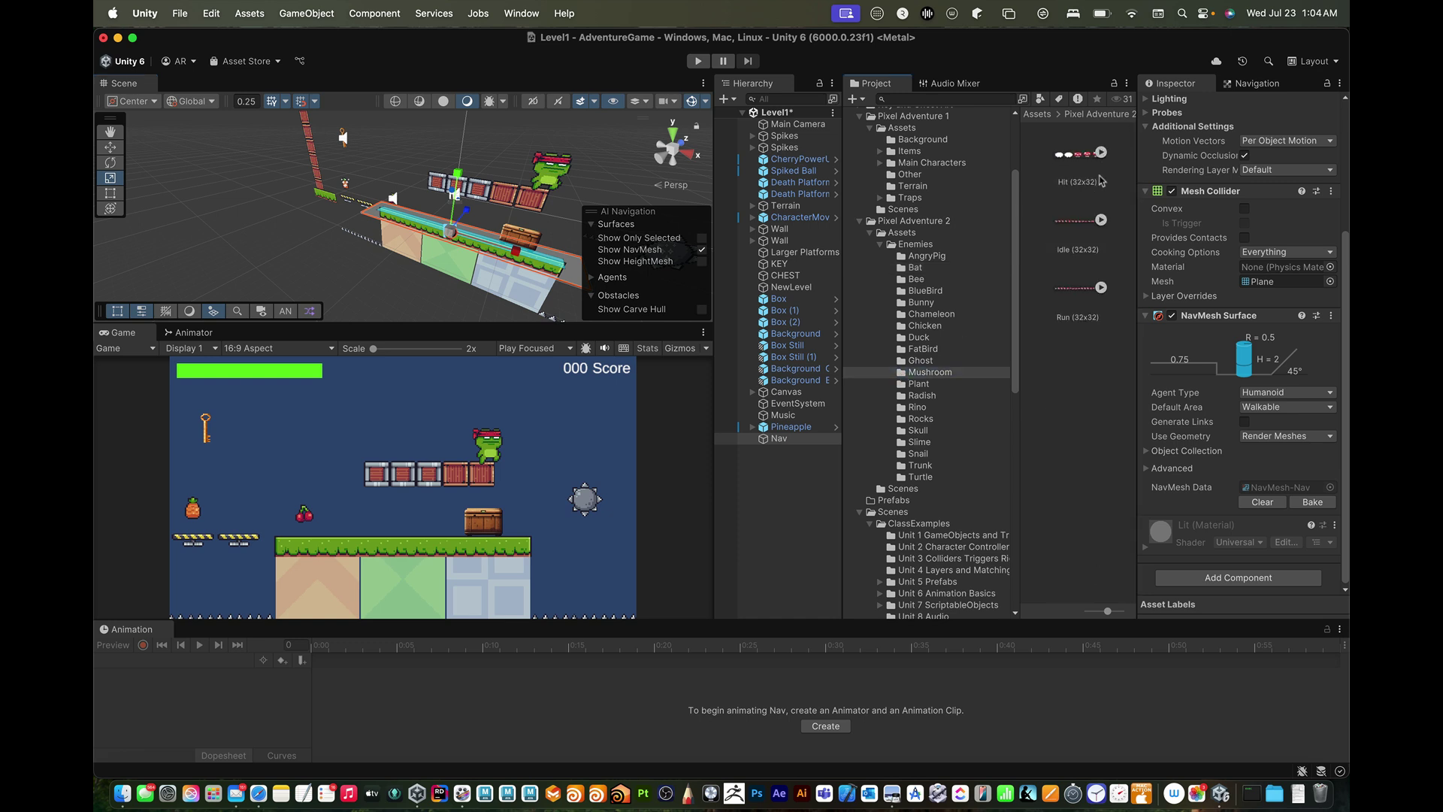
left_click(1100, 220)
scroll(1078, 346, "down", 1)
scroll(1079, 342, "down", 5)
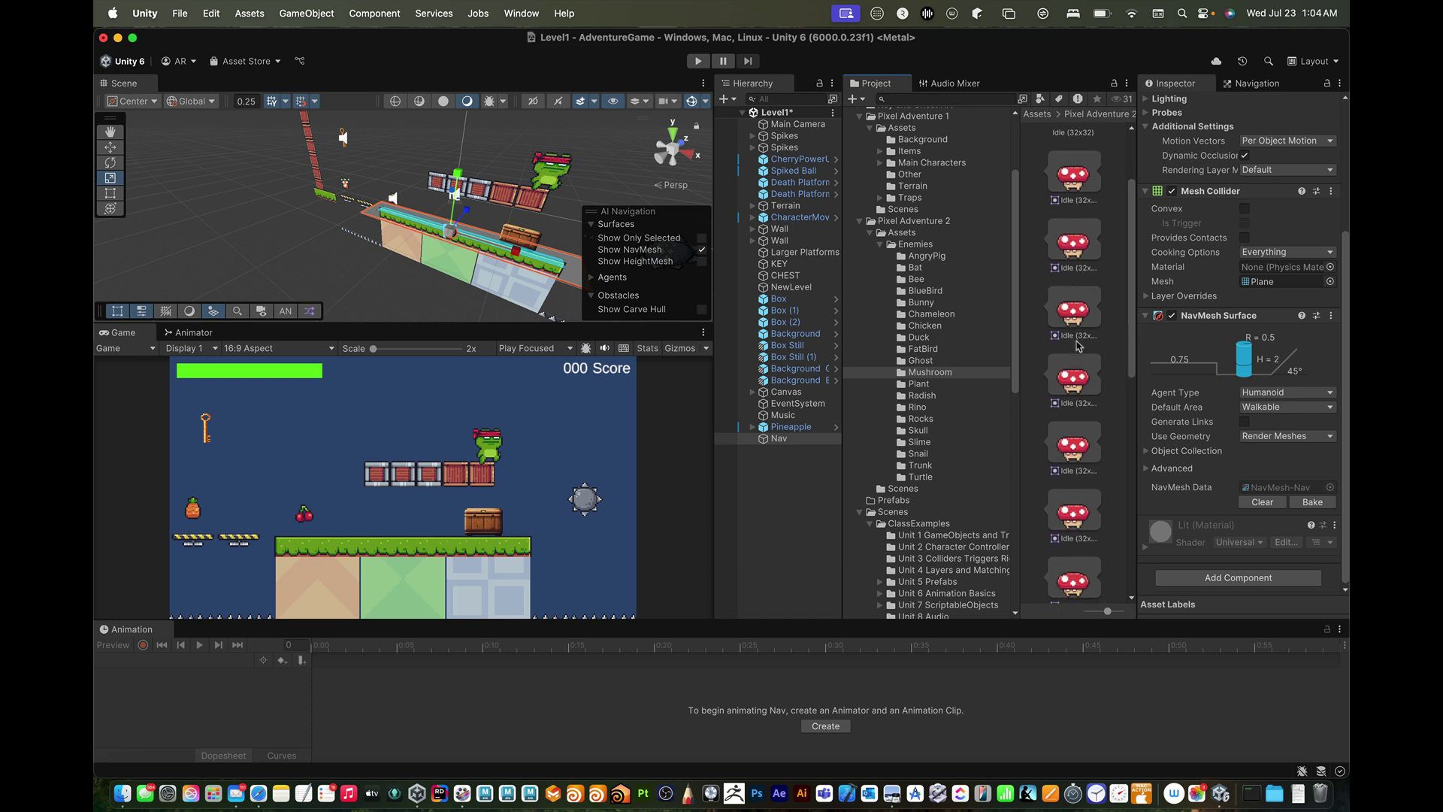
left_click(1077, 317)
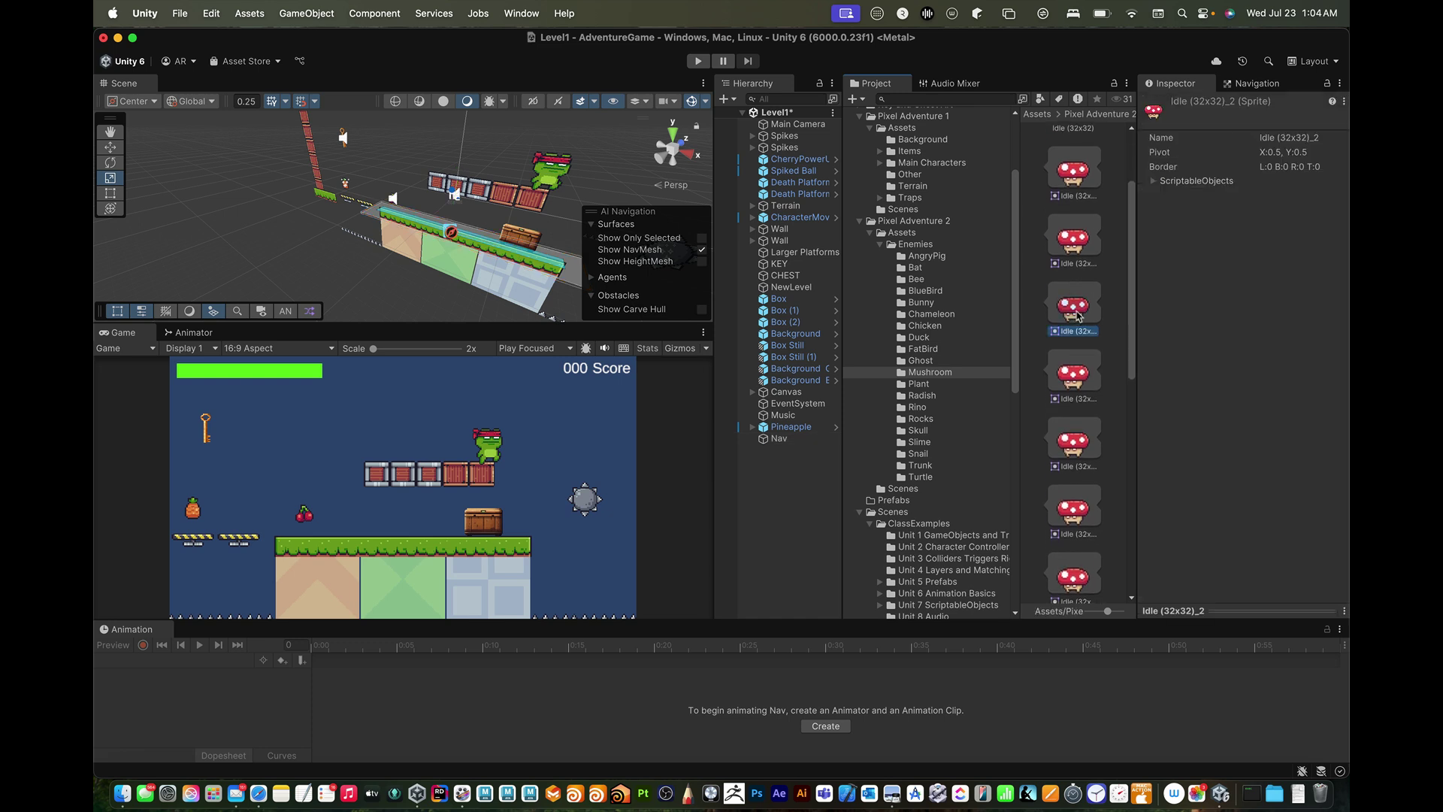
left_click_drag(1081, 310, 771, 464)
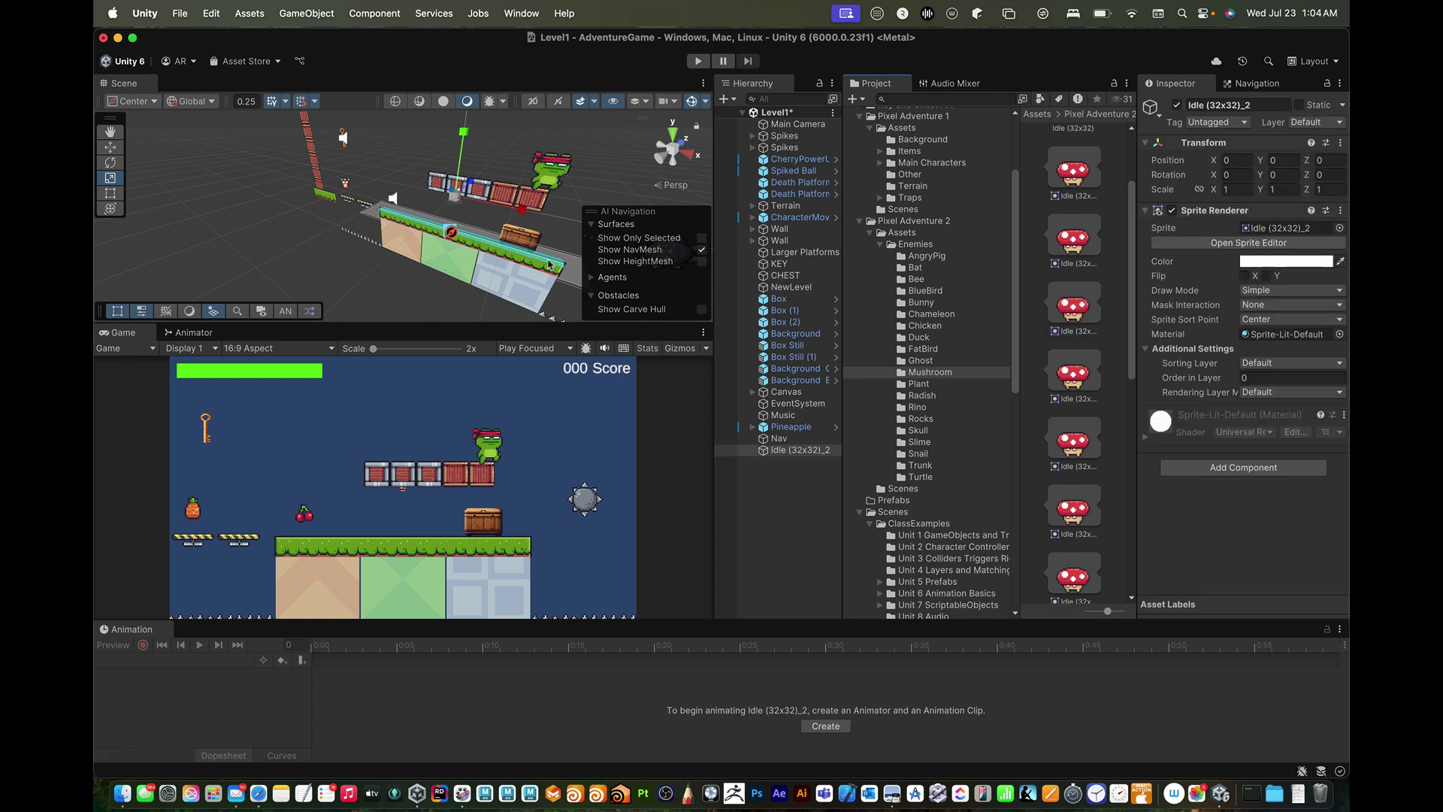
- Scale the mushroom sprite to X 5, Y 5, Z 4
left_click_drag(449, 207, 481, 193, "alt")
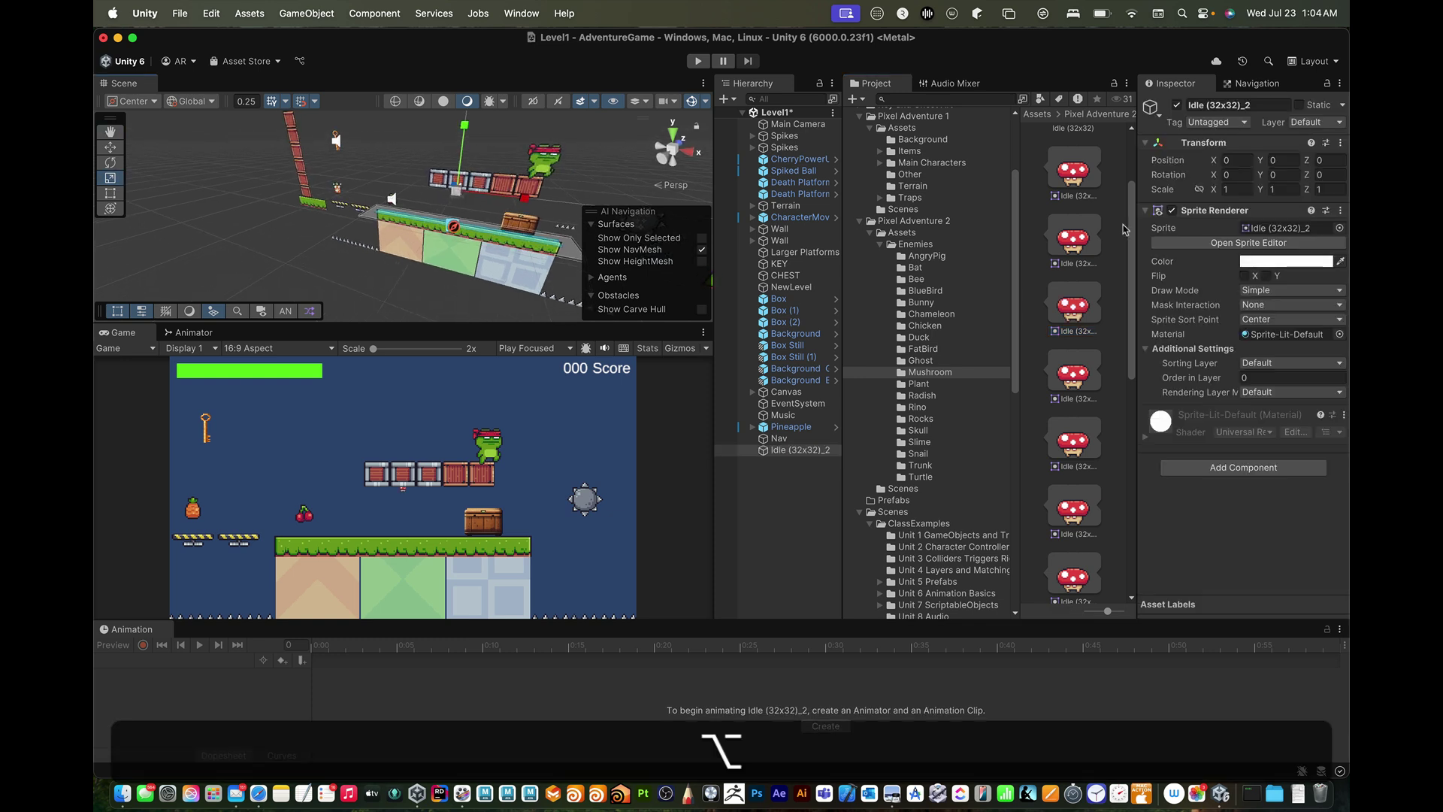
left_click(1239, 190)
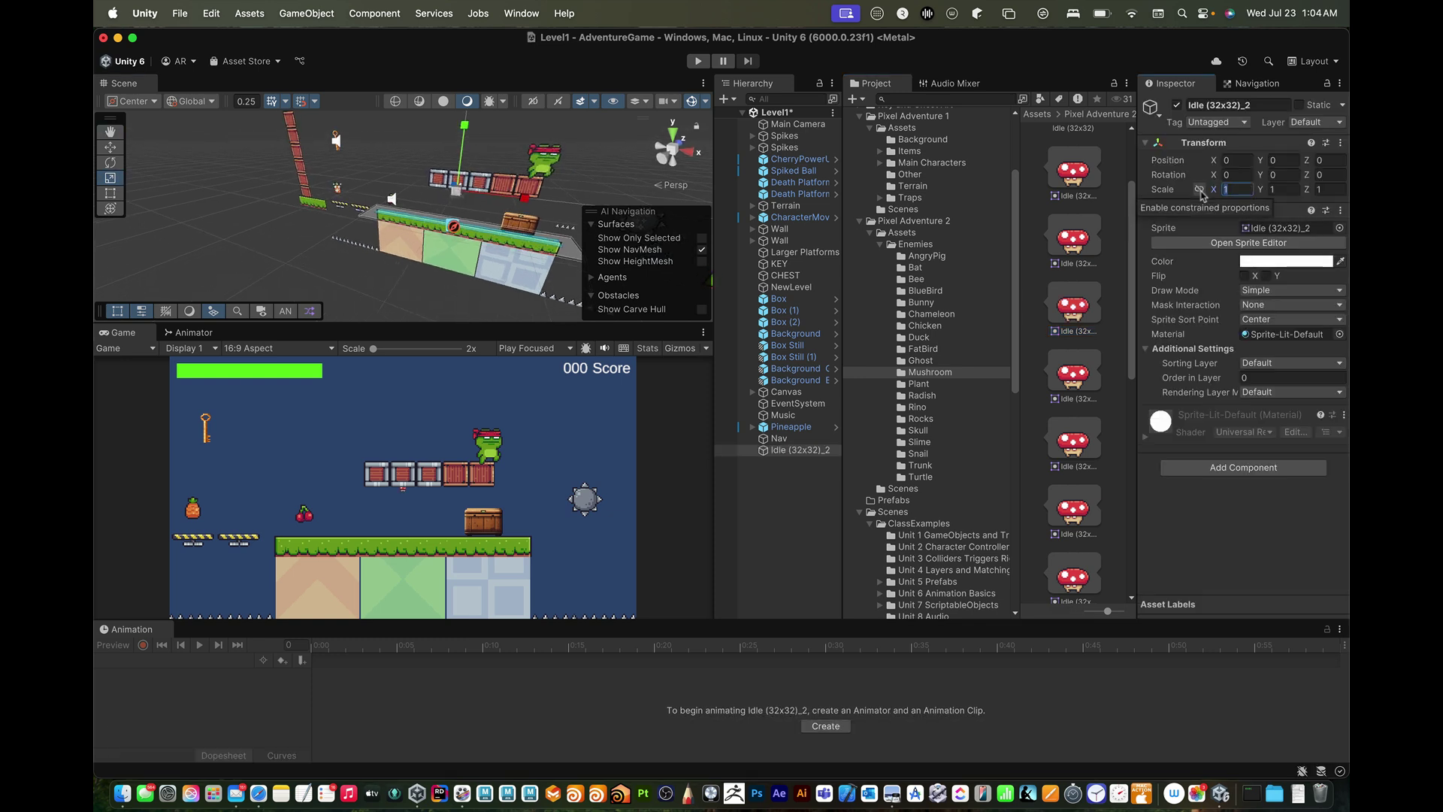
type("5")
key("Tab")
type("5")
key("Tab")
type("4")
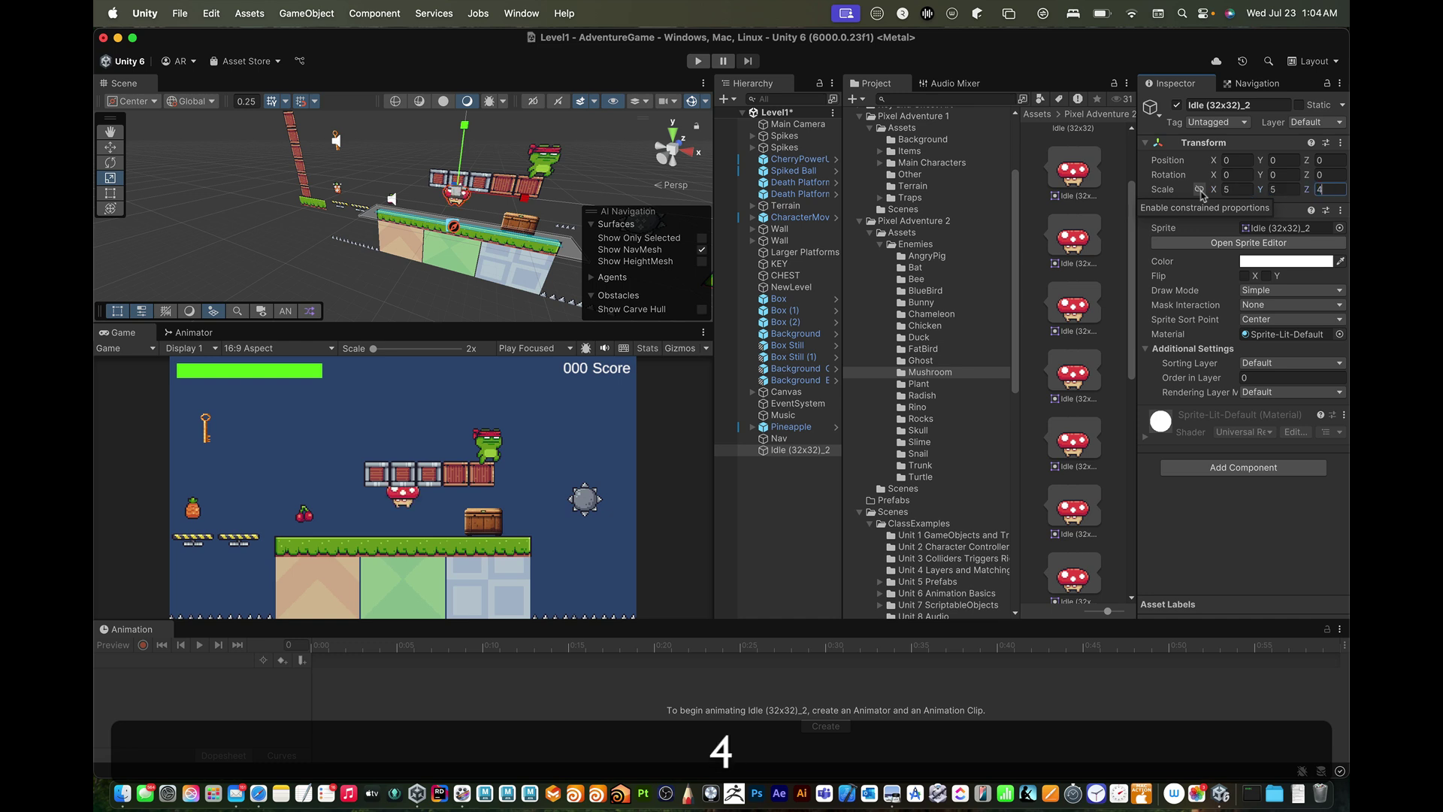
key("Return")
- Move the mushroom sprite onto the far end of the grass terrain at X -3.5, Y -1
key("w")
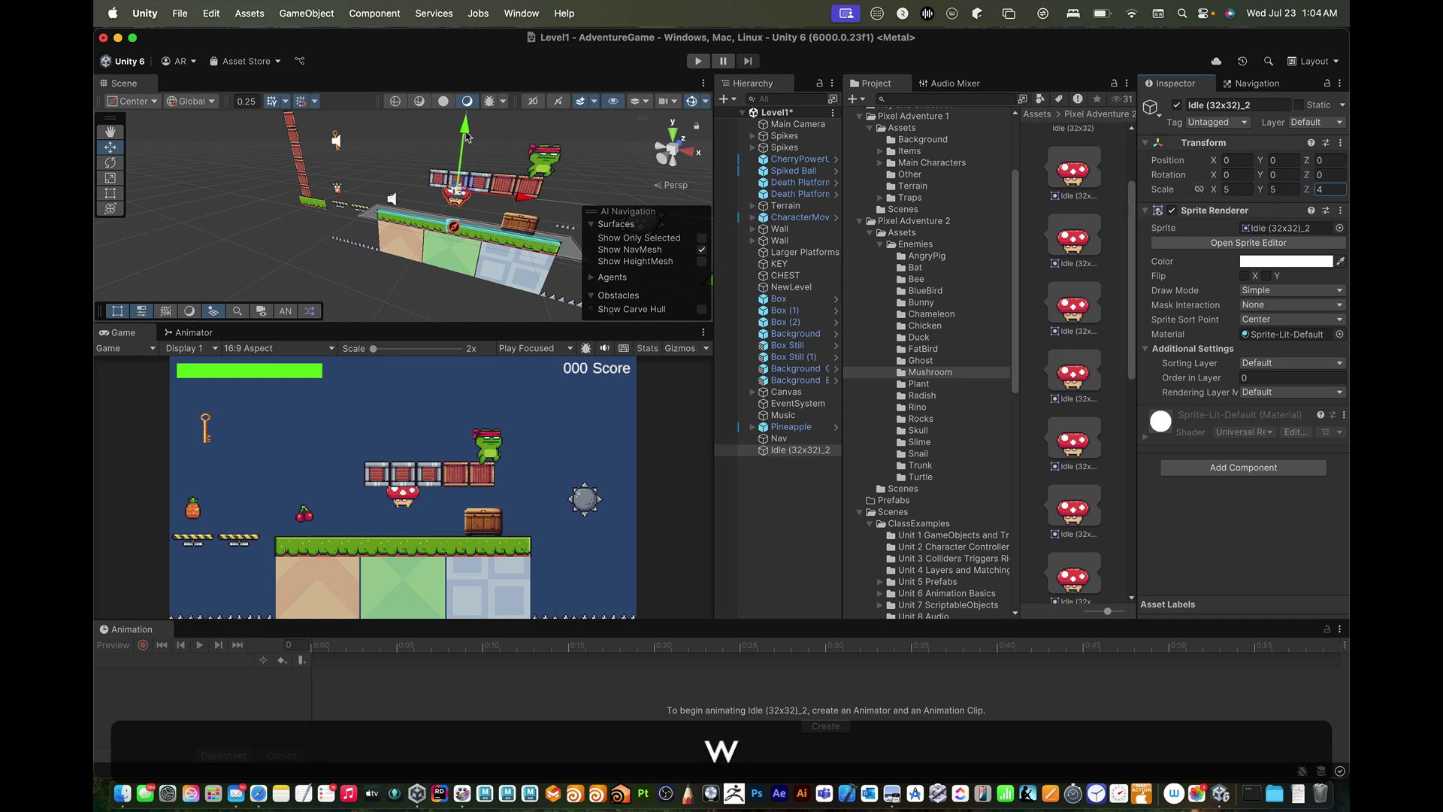
left_click_drag(463, 137, 463, 156)
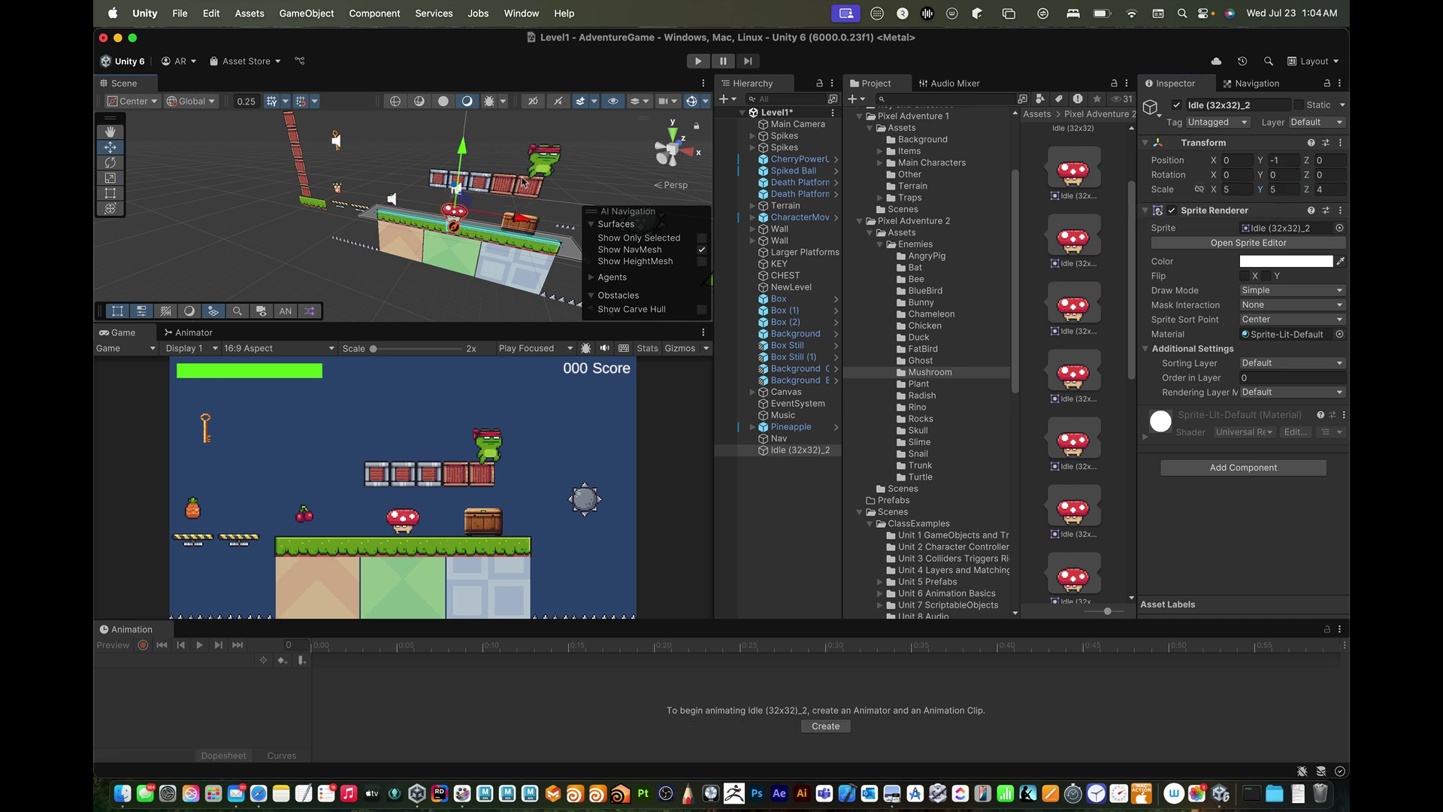
left_click_drag(519, 214, 454, 205)
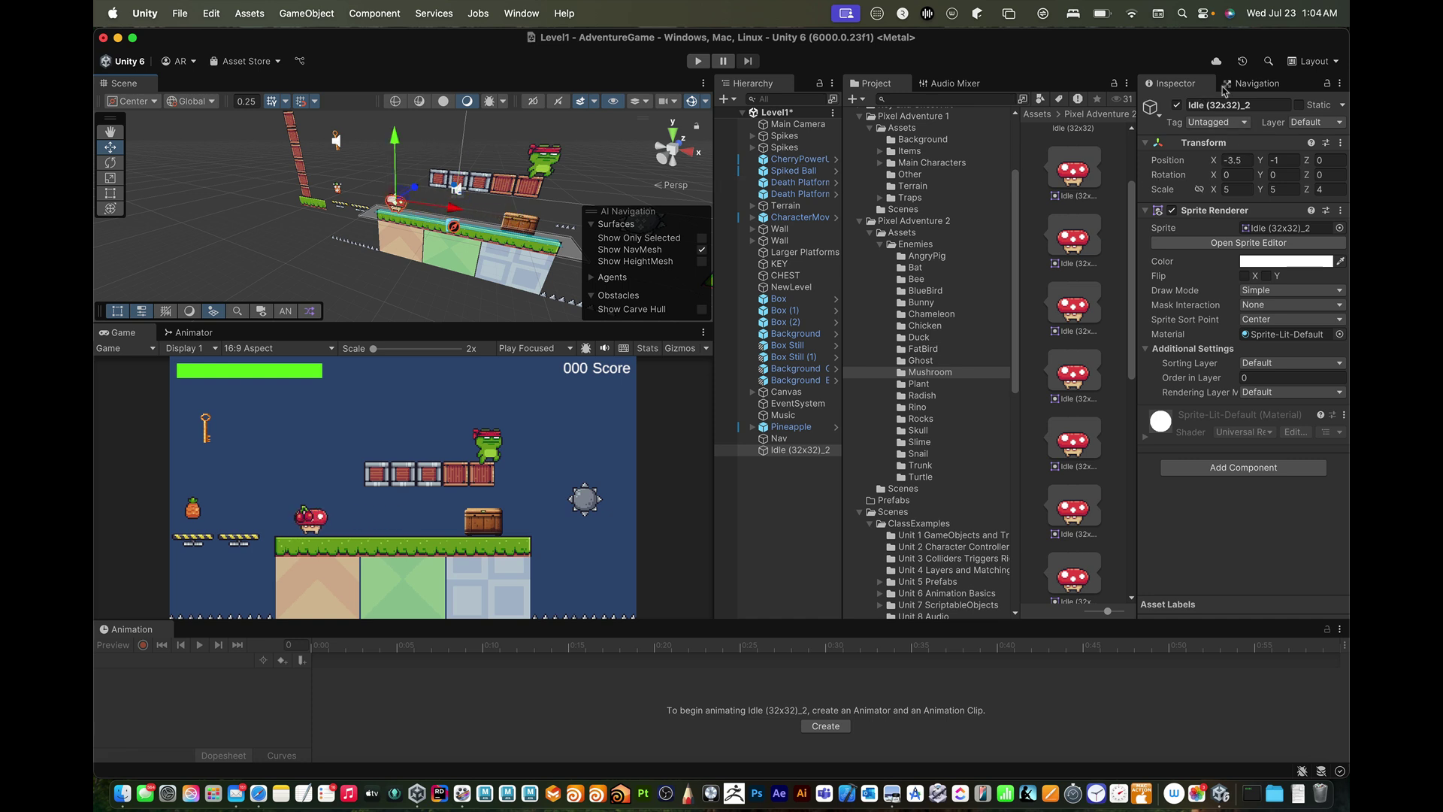
- Rename the Idle (32x32)_2 sprite object in the Level1 scene to Mushroom
left_click(1256, 84)
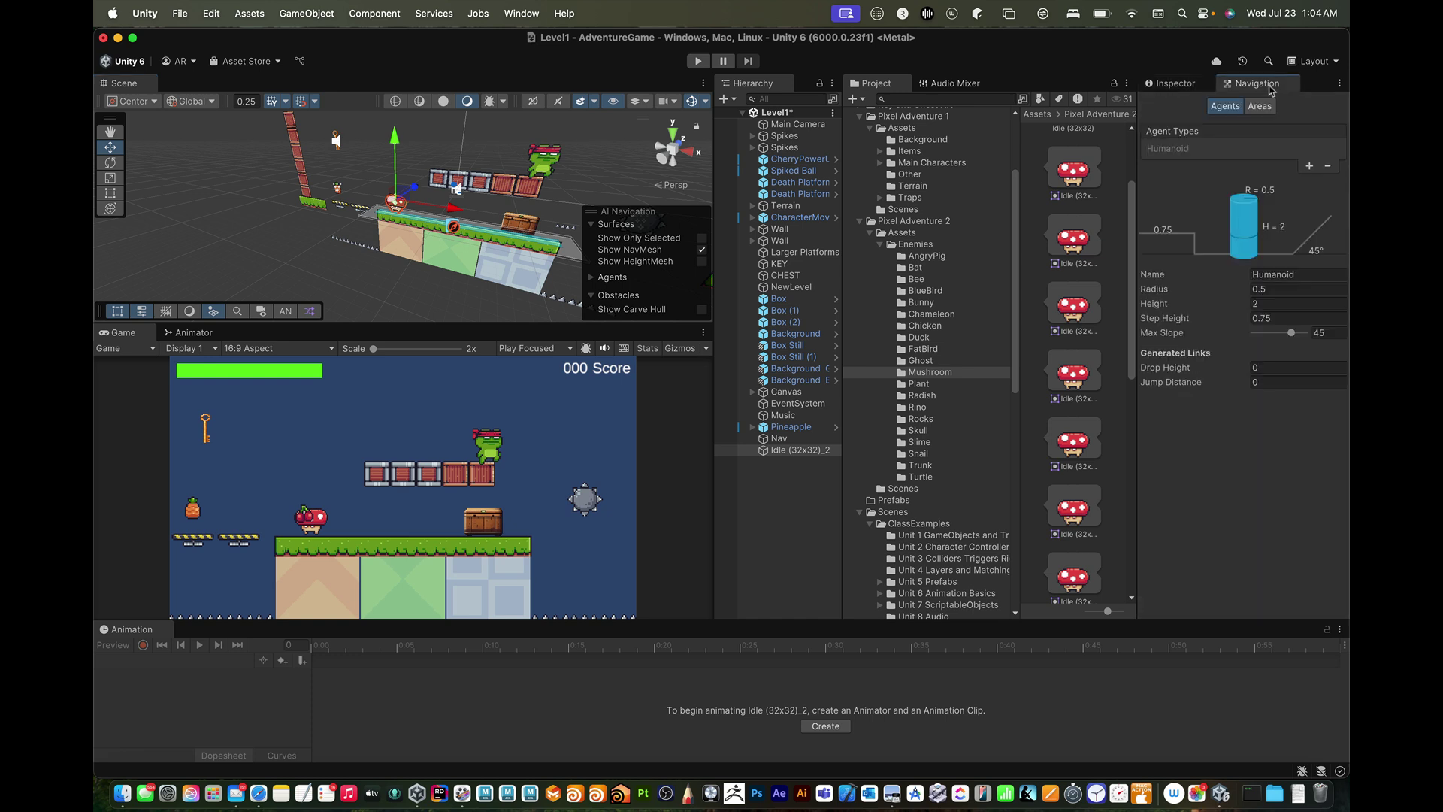
left_click(1177, 83)
left_click(785, 492)
left_click(783, 449)
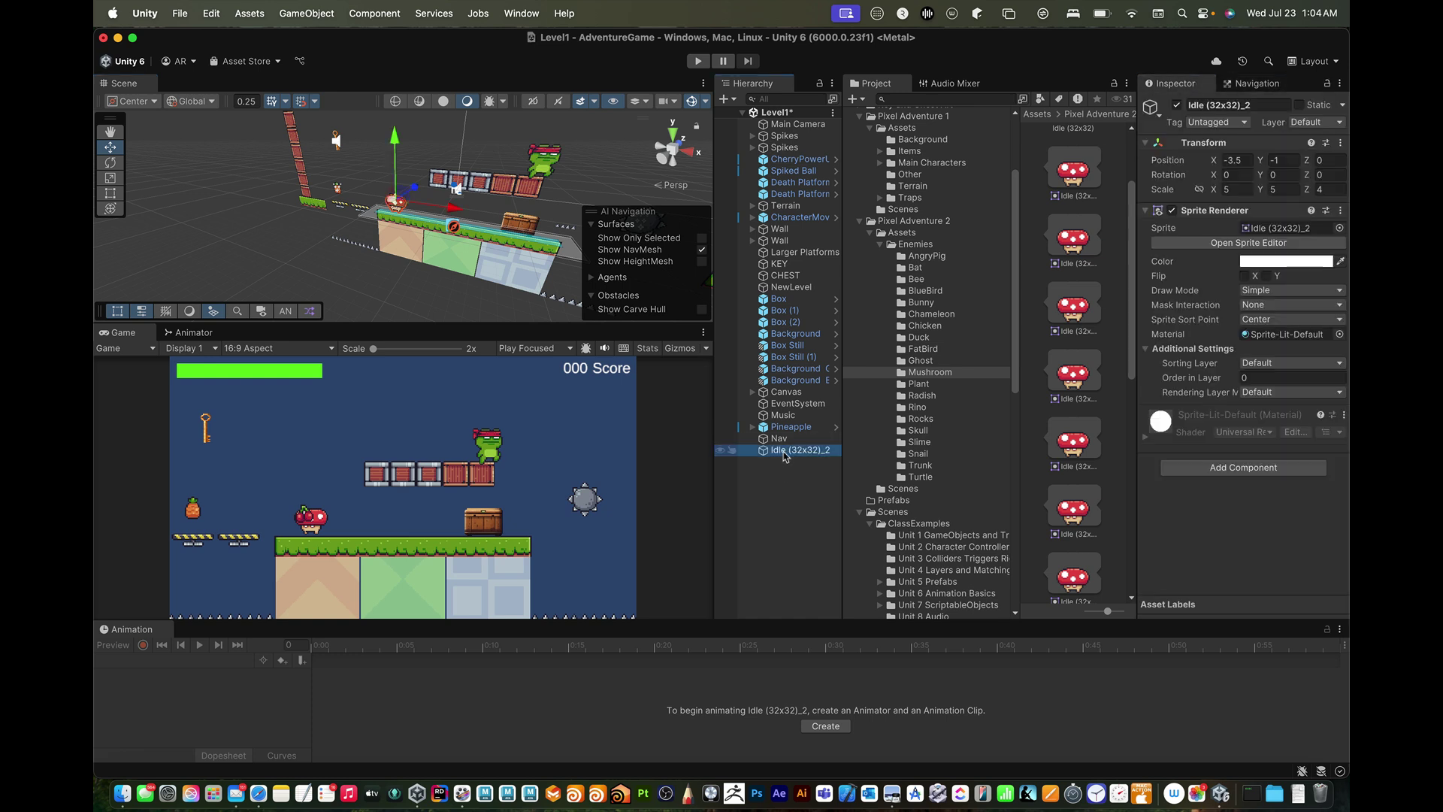
key("Return")
type("Mushroom")
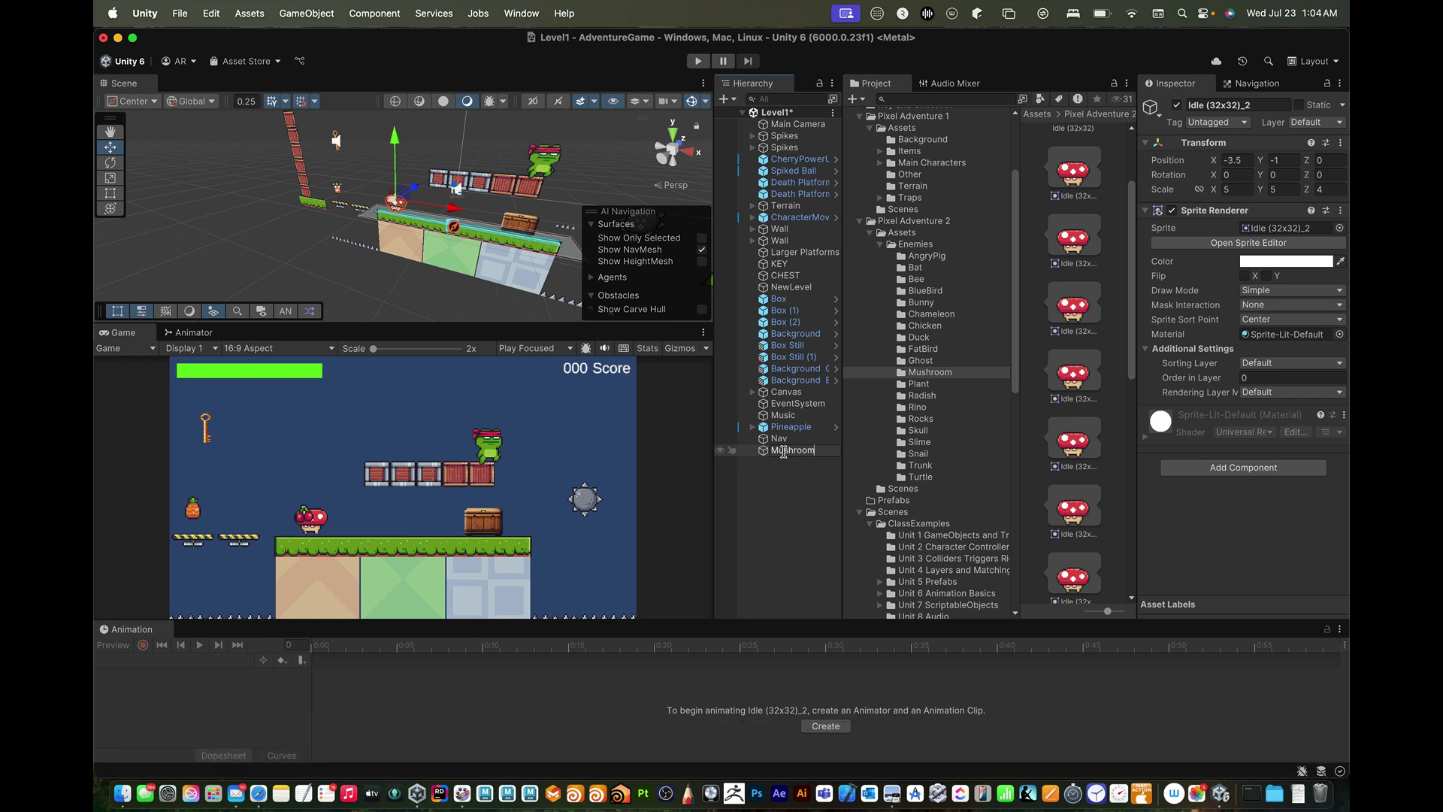
key("Return")
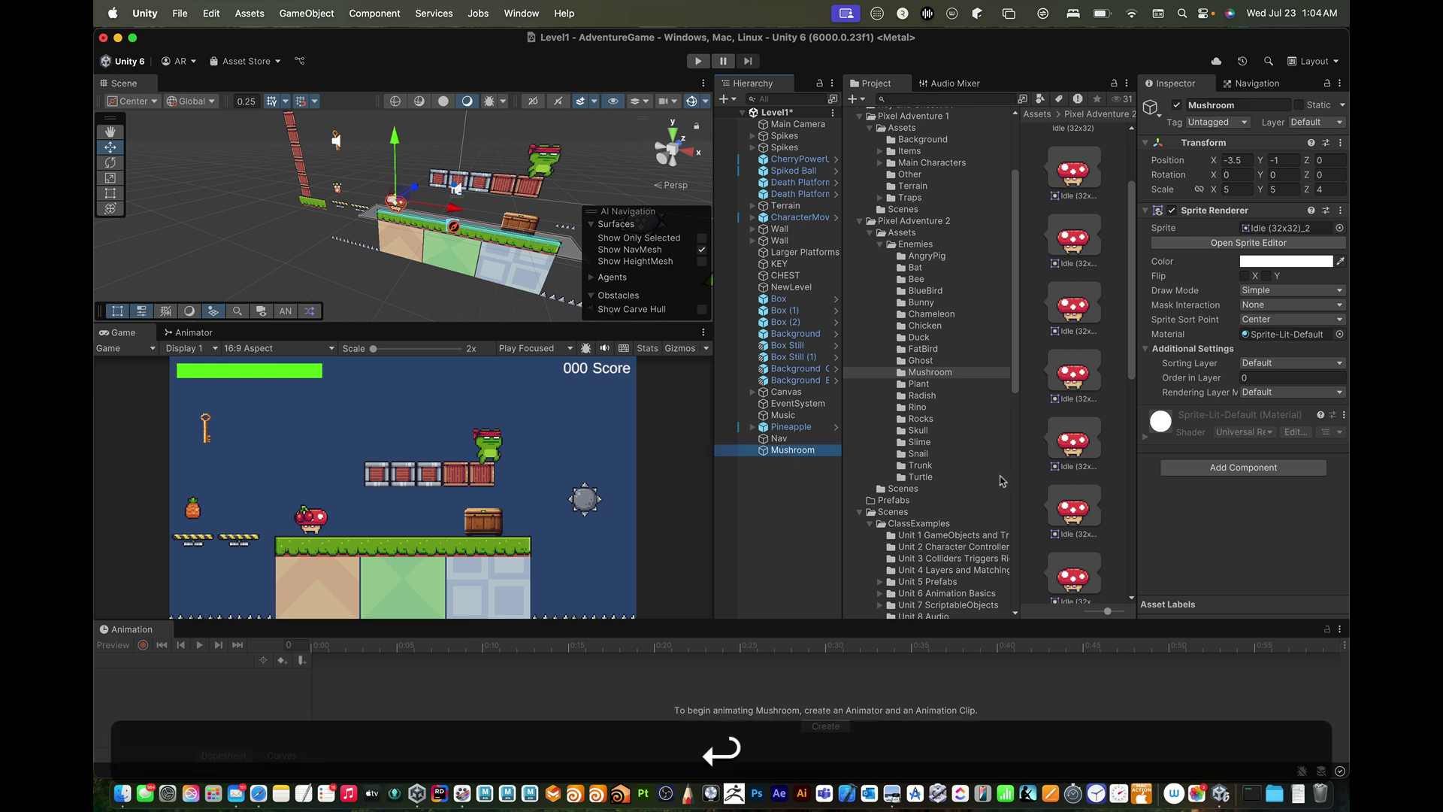
- Add a Nav Mesh Agent component to the Mushroom and review its settings
left_click(1249, 467)
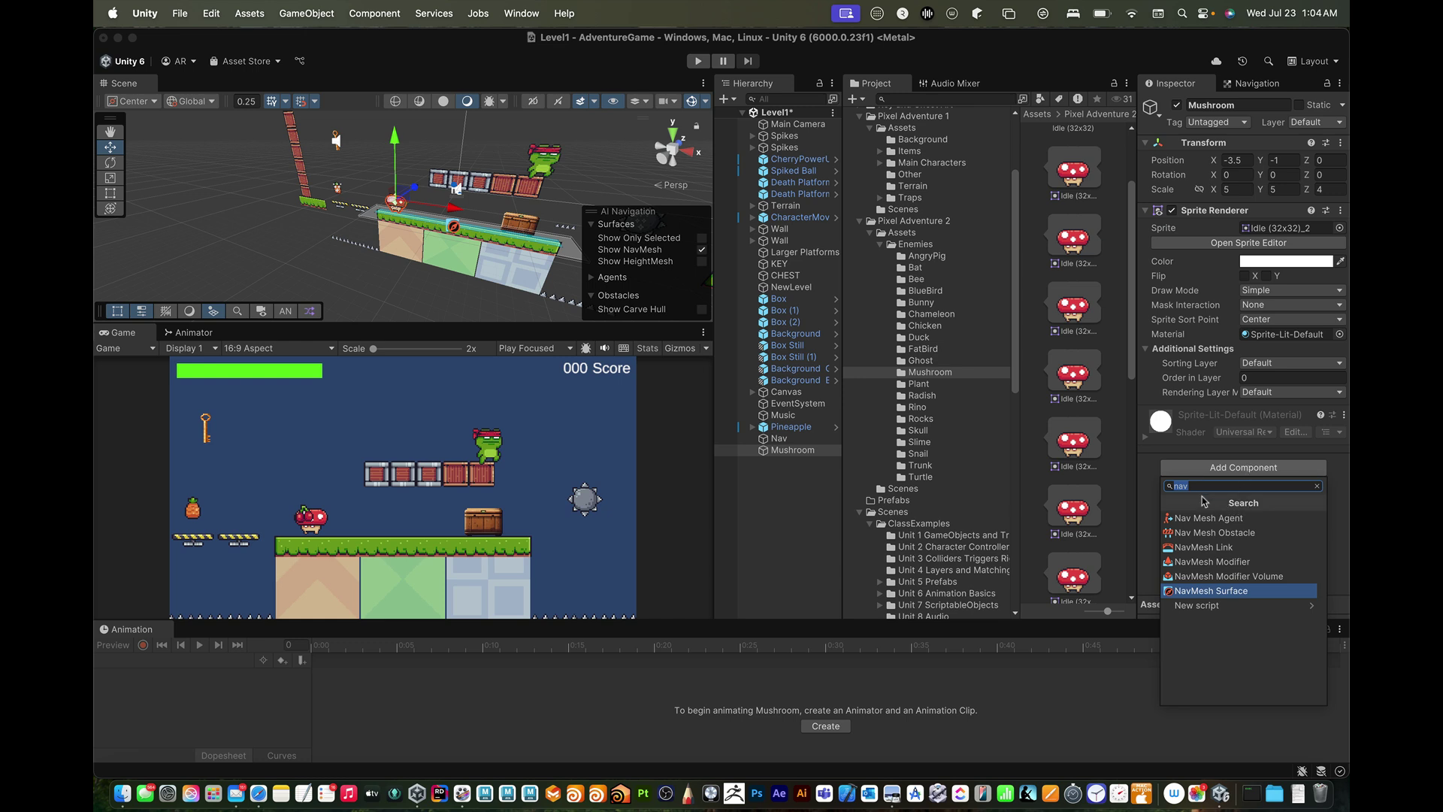
left_click(1209, 518)
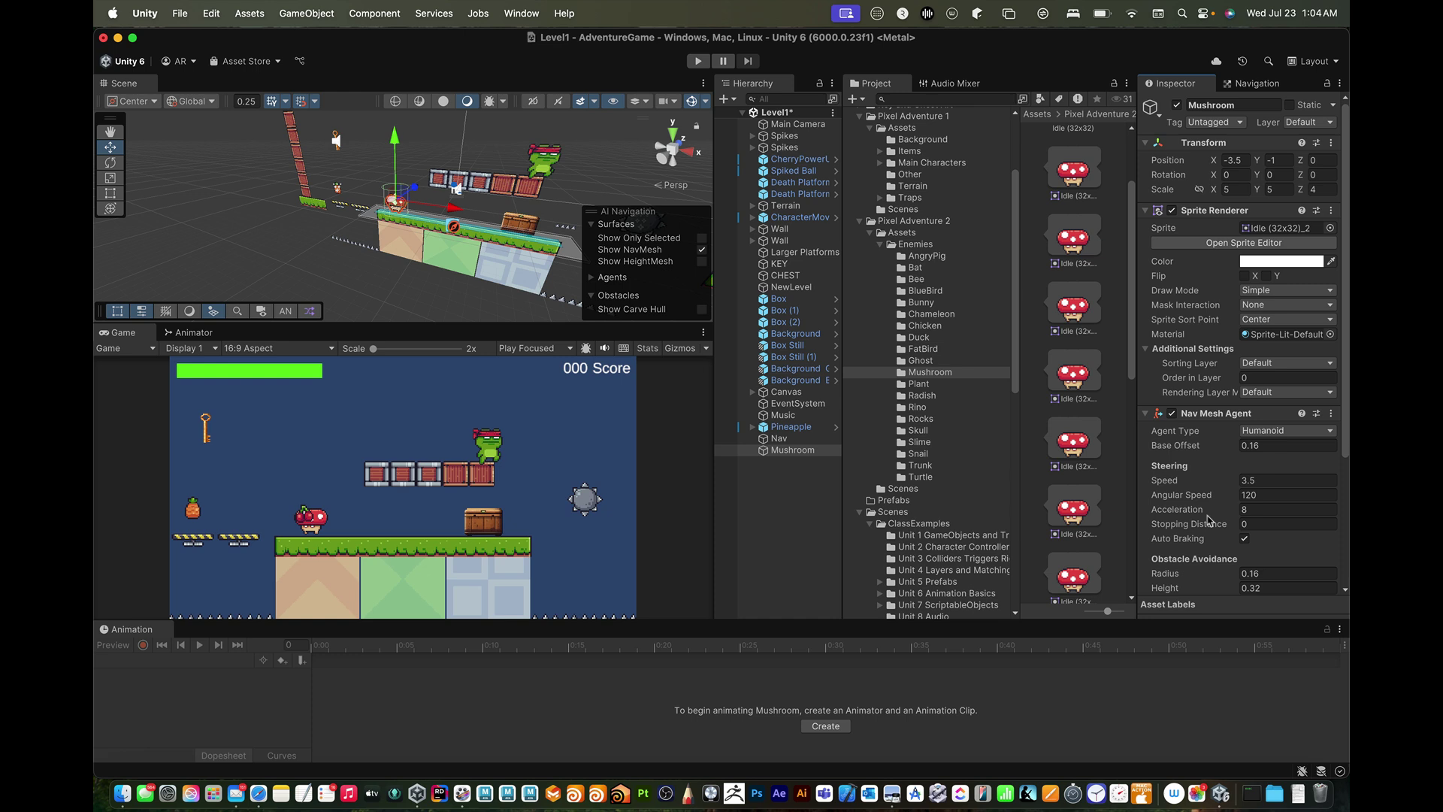
scroll(1208, 518, "down", 5)
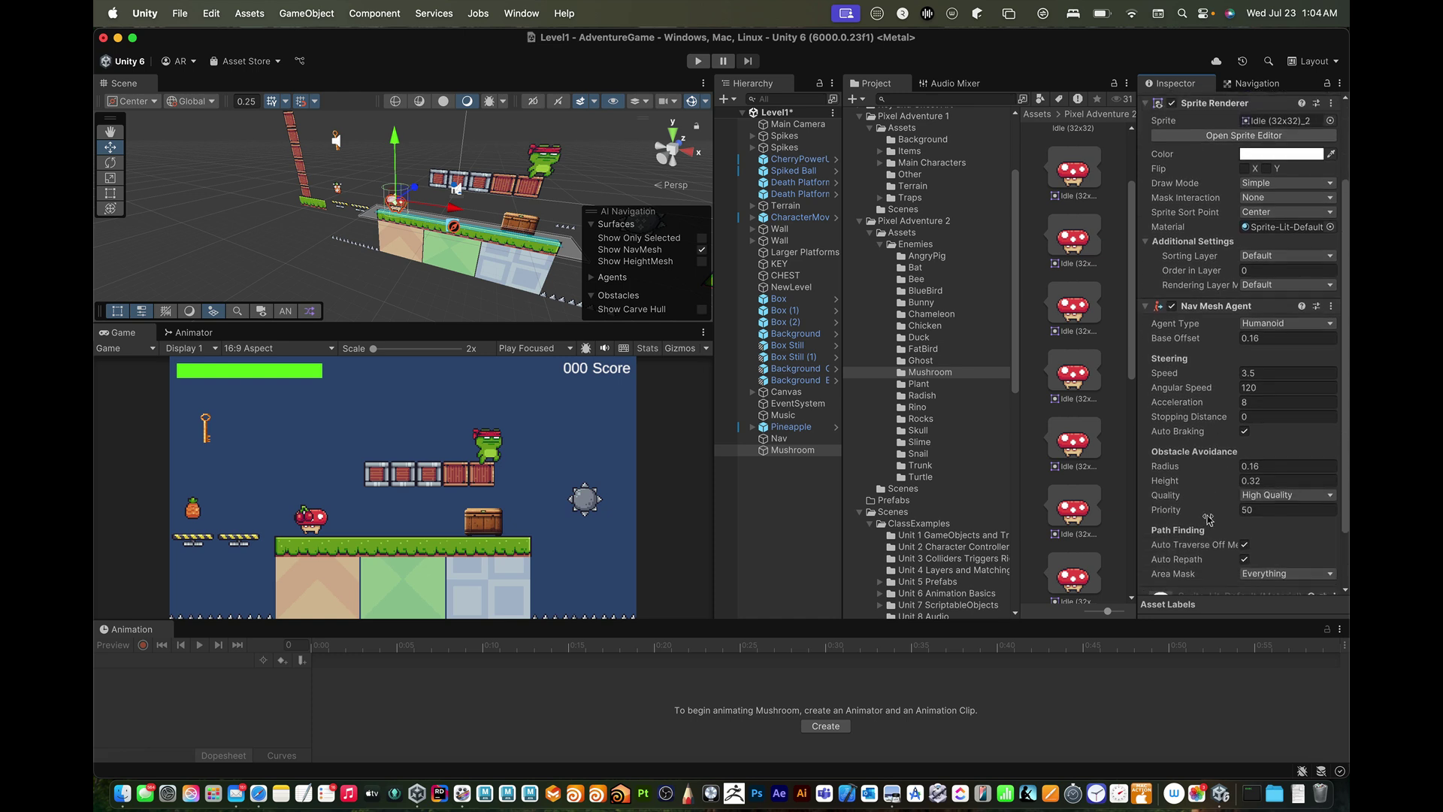
scroll(1208, 519, "up", 2)
scroll(1207, 518, "down", 1)
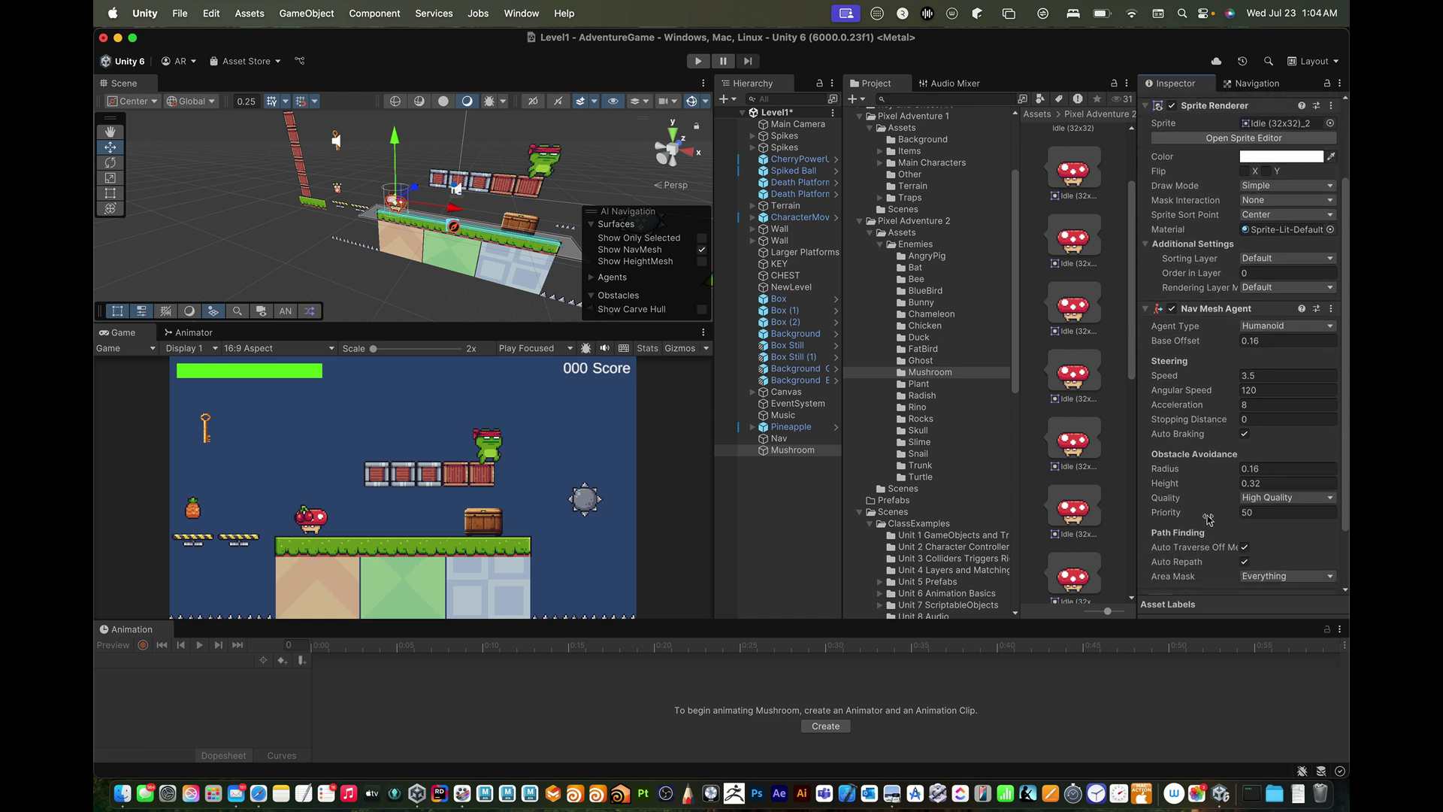
scroll(1208, 519, "up", 4)
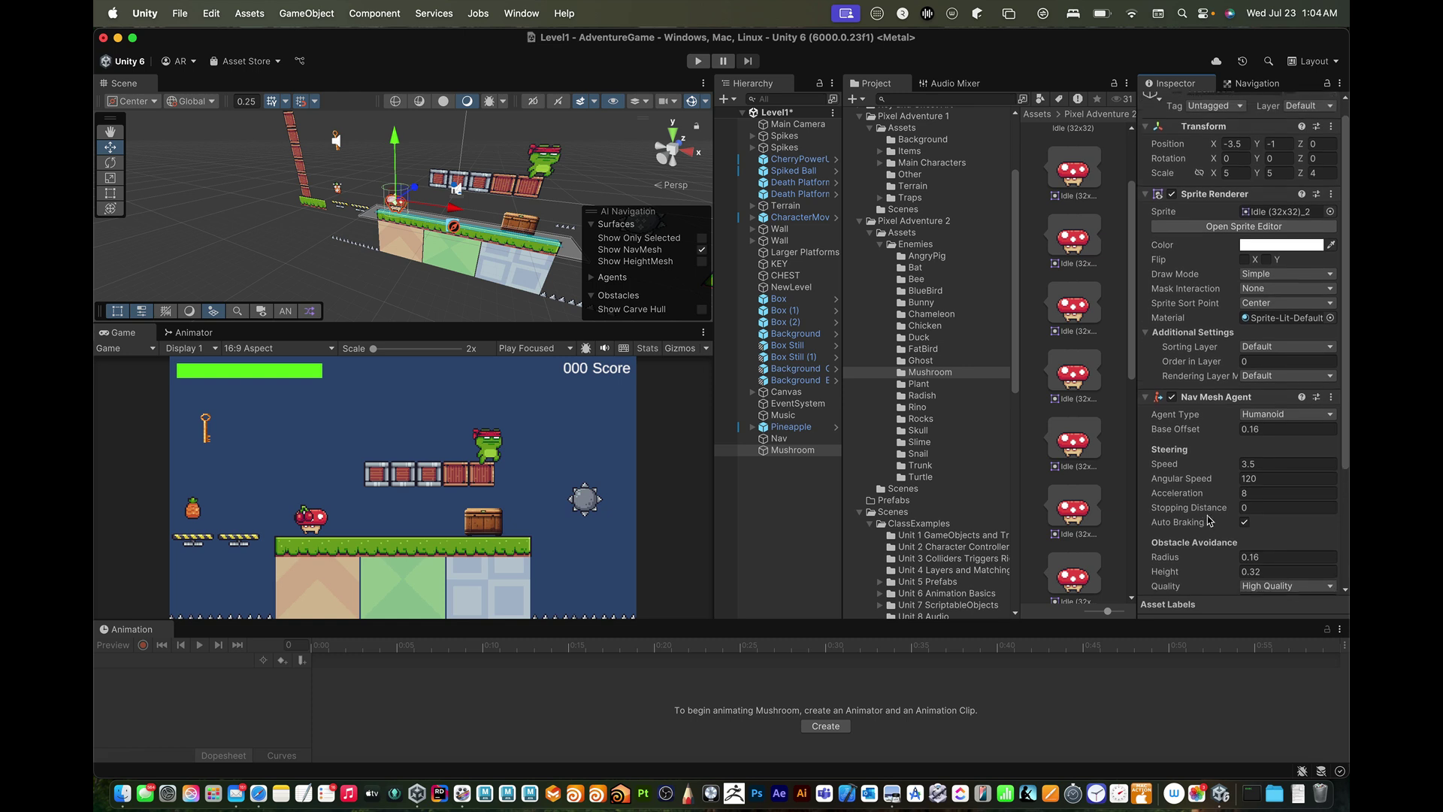
- Set the obstacle avoidance radius of the Mushroom's Nav Mesh Agent to 0.05
scroll(1207, 519, "down", 6)
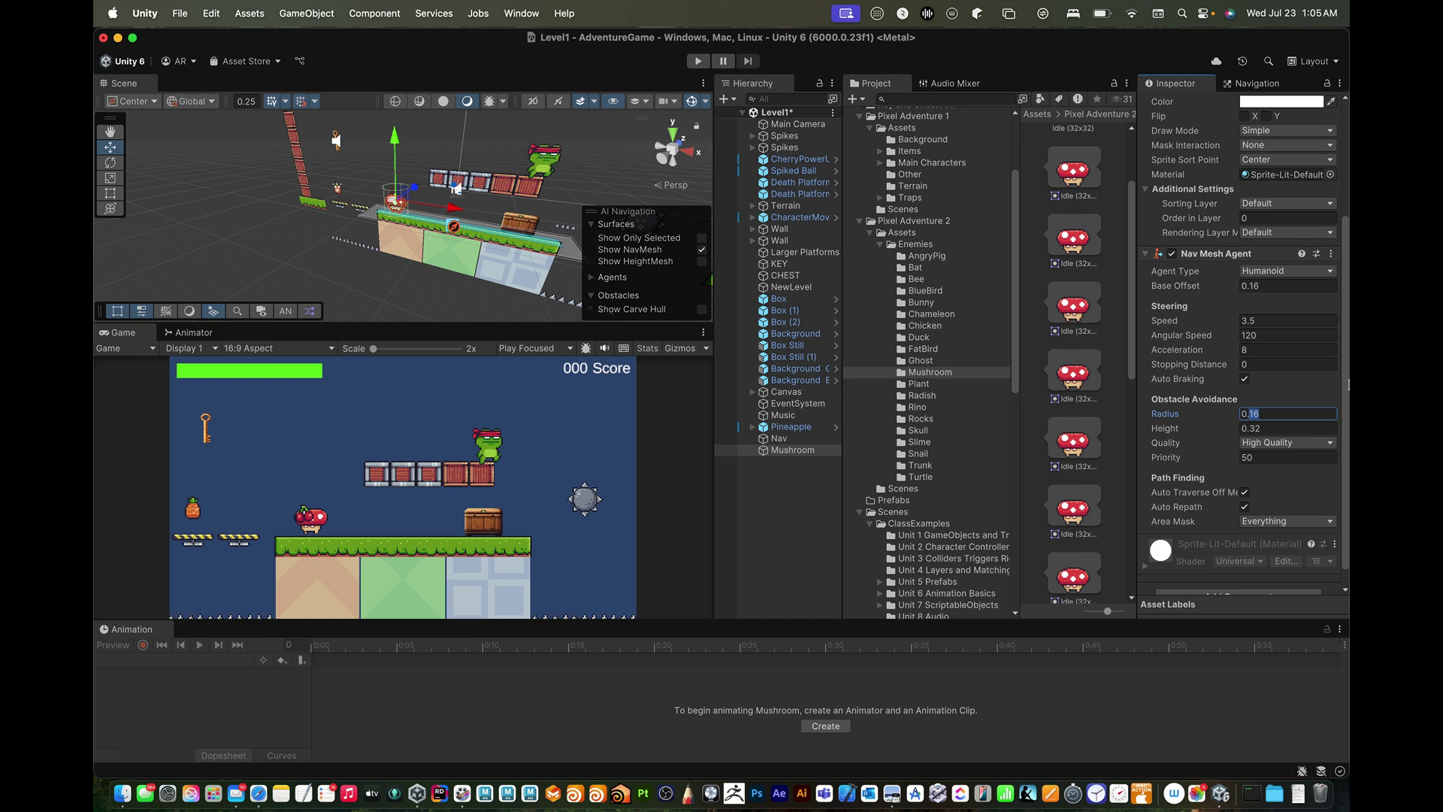
key("BackSpace")
key("Return")
type("0.05")
key("Return")
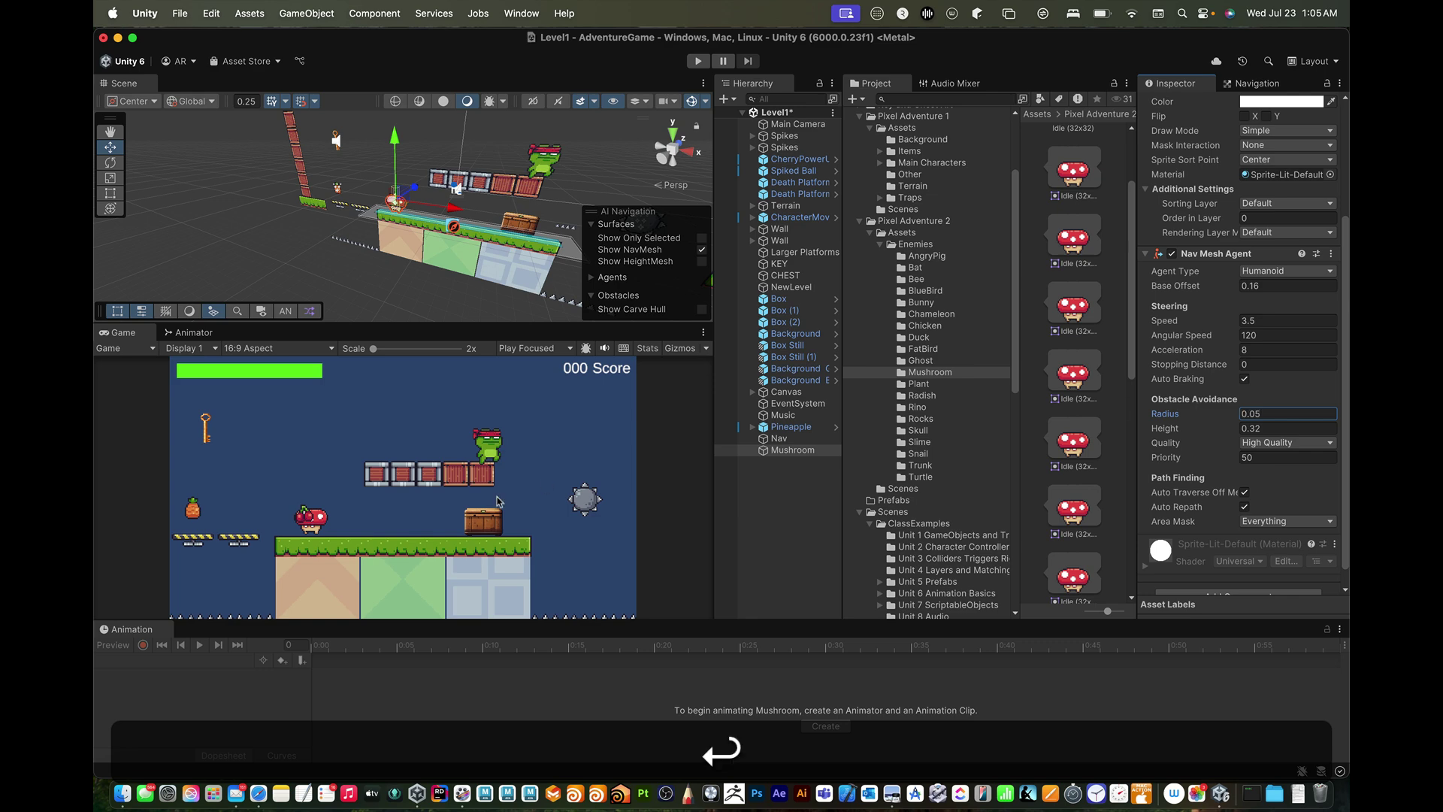
- Inspect the Mushroom's agent cylinder up close in the scene and briefly play-test how it sits on the grass terrain
key("f")
key("alt+f")
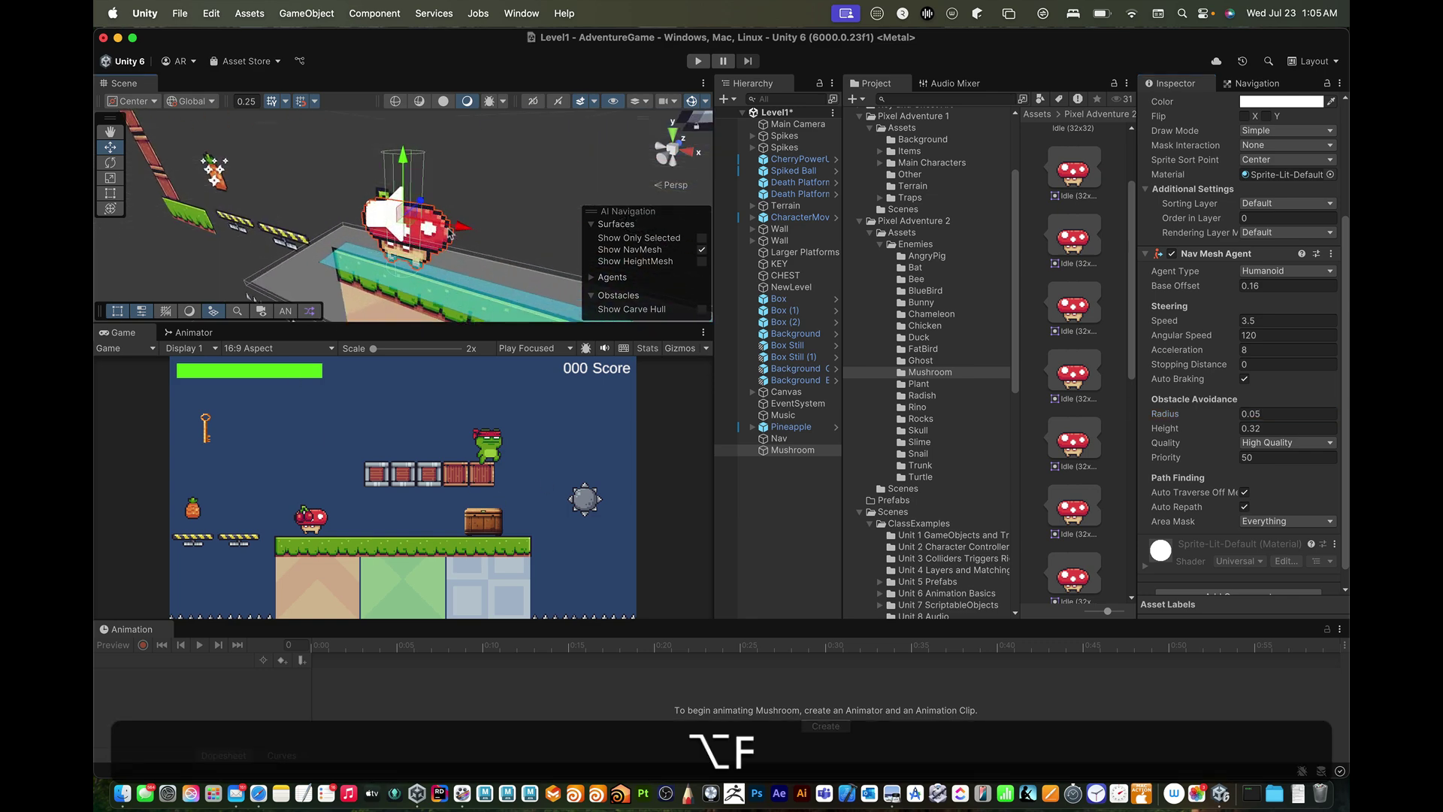
left_click_drag(450, 234, 515, 188, "alt")
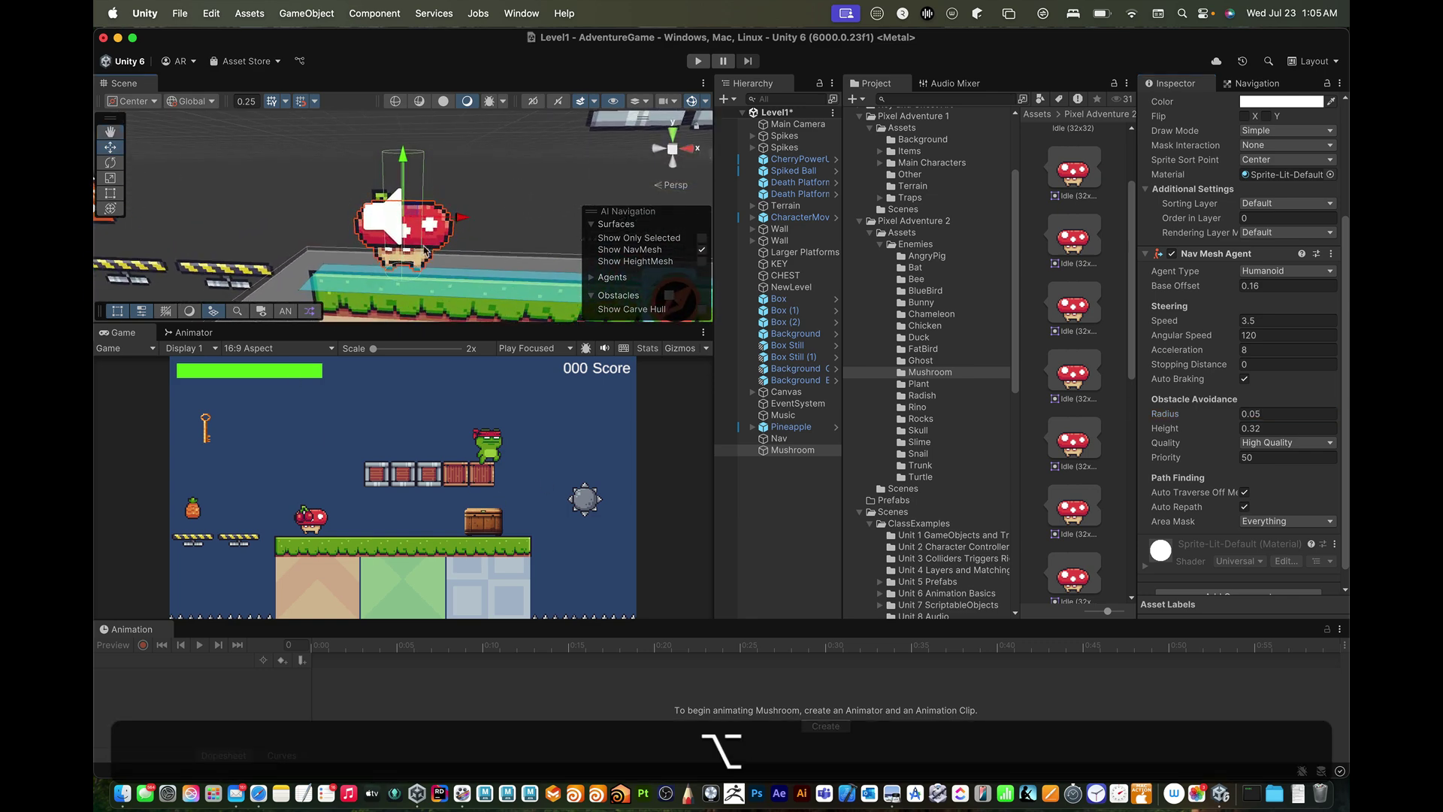
left_click_drag(424, 251, 423, 136, "alt")
mouse_move(415, 268)
left_mouse_down("alt")
mouse_move(397, 260)
mouse_move(392, 272)
left_mouse_up("alt")
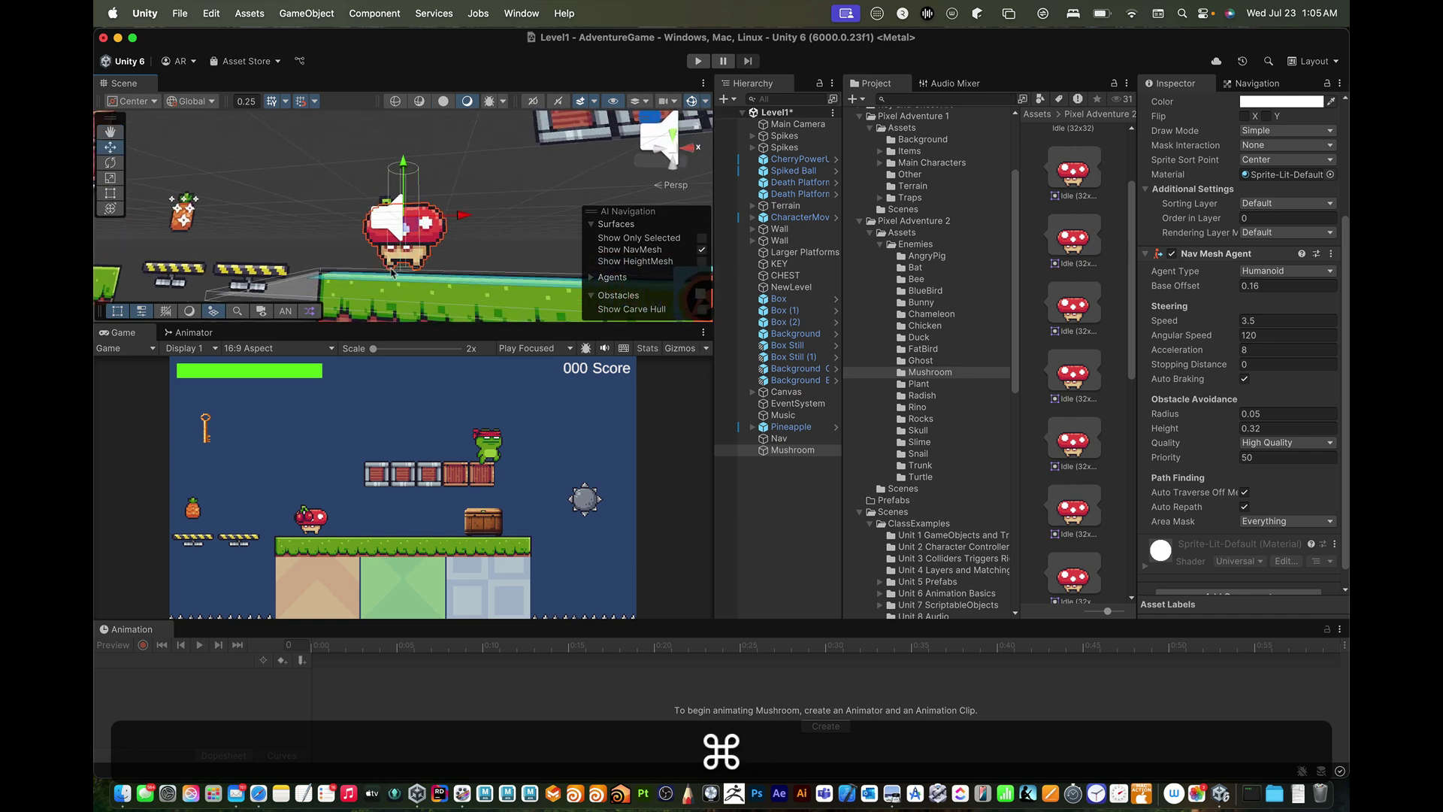
key("super+p")
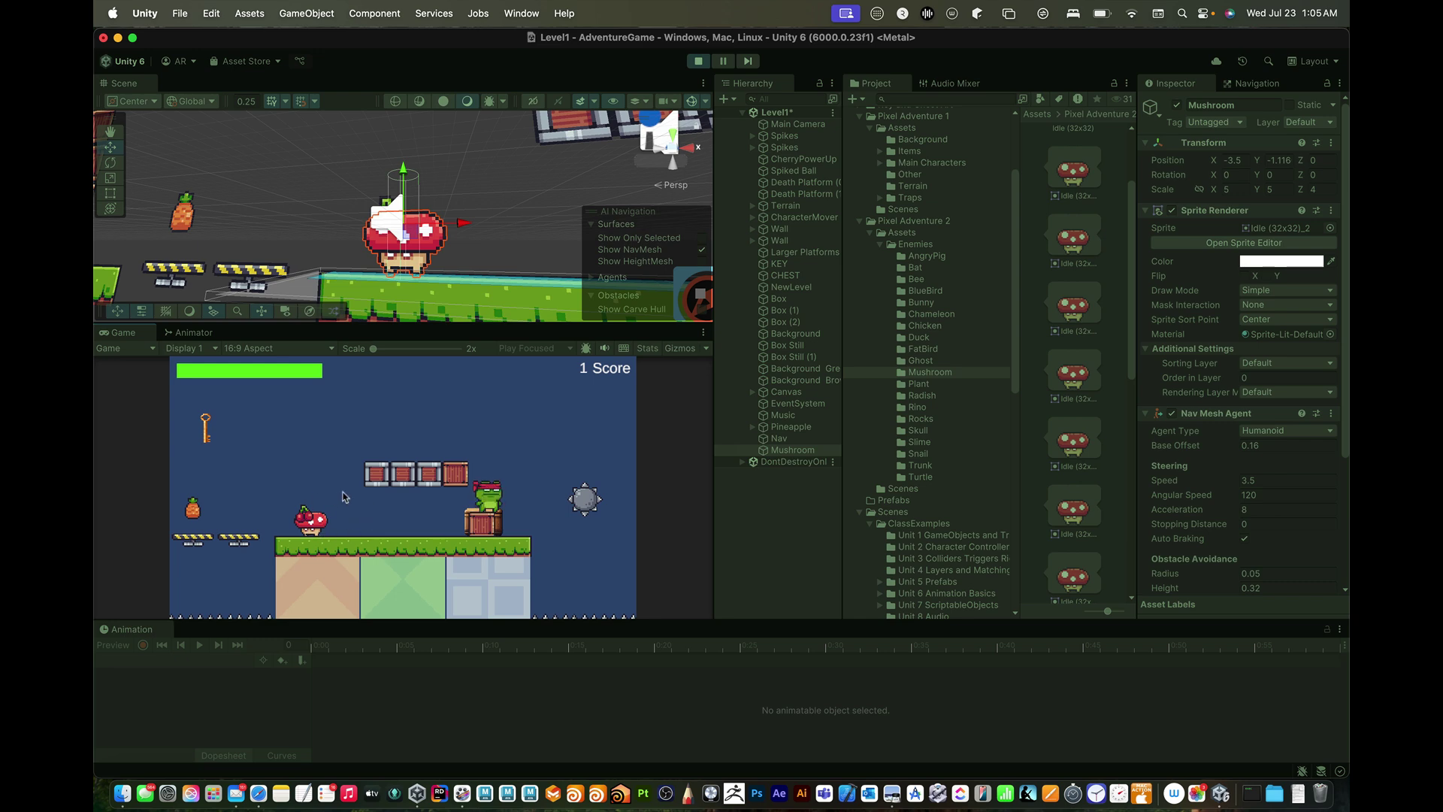
key("super+p")
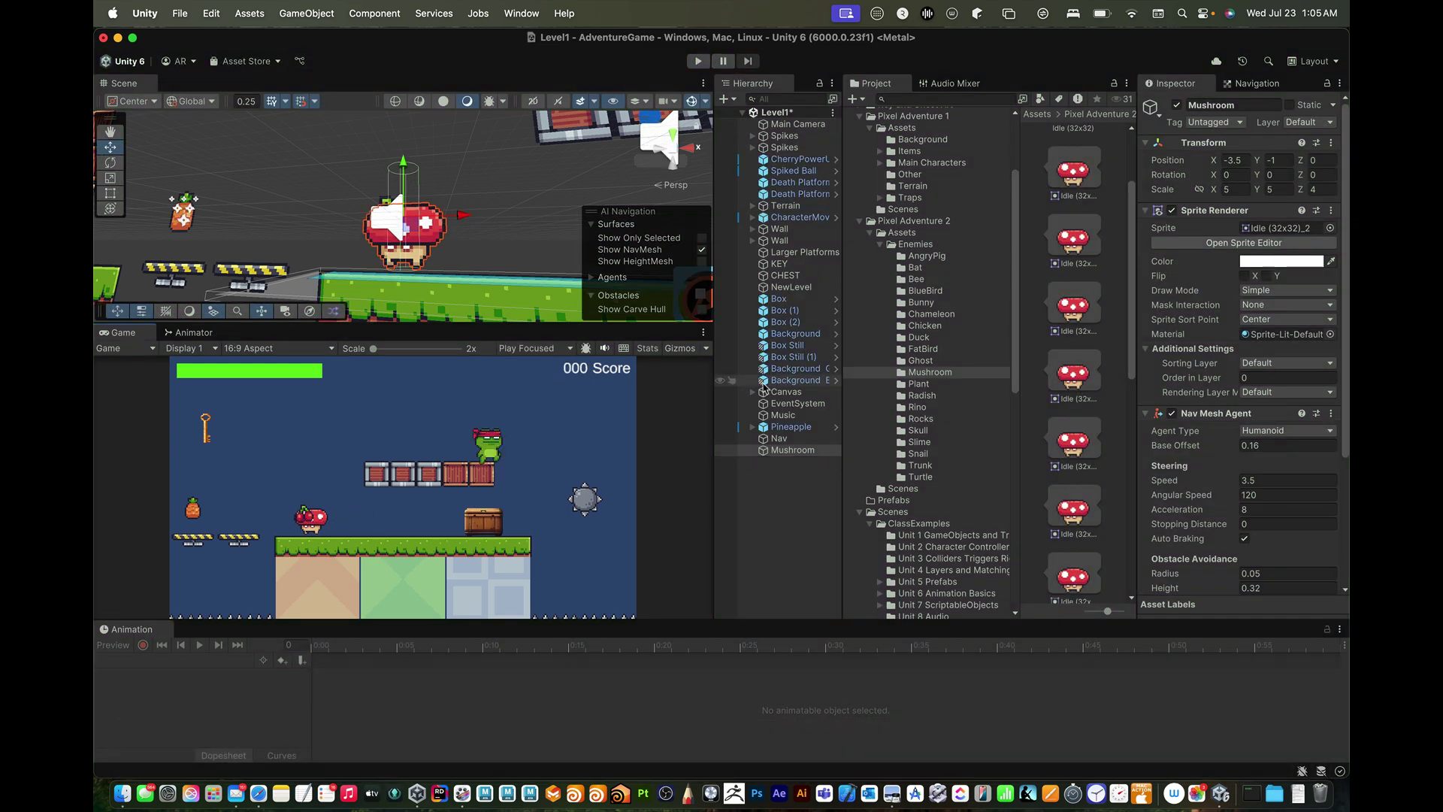
- Disable the Music object's Audio Source and play-test the level briefly
left_click(801, 415)
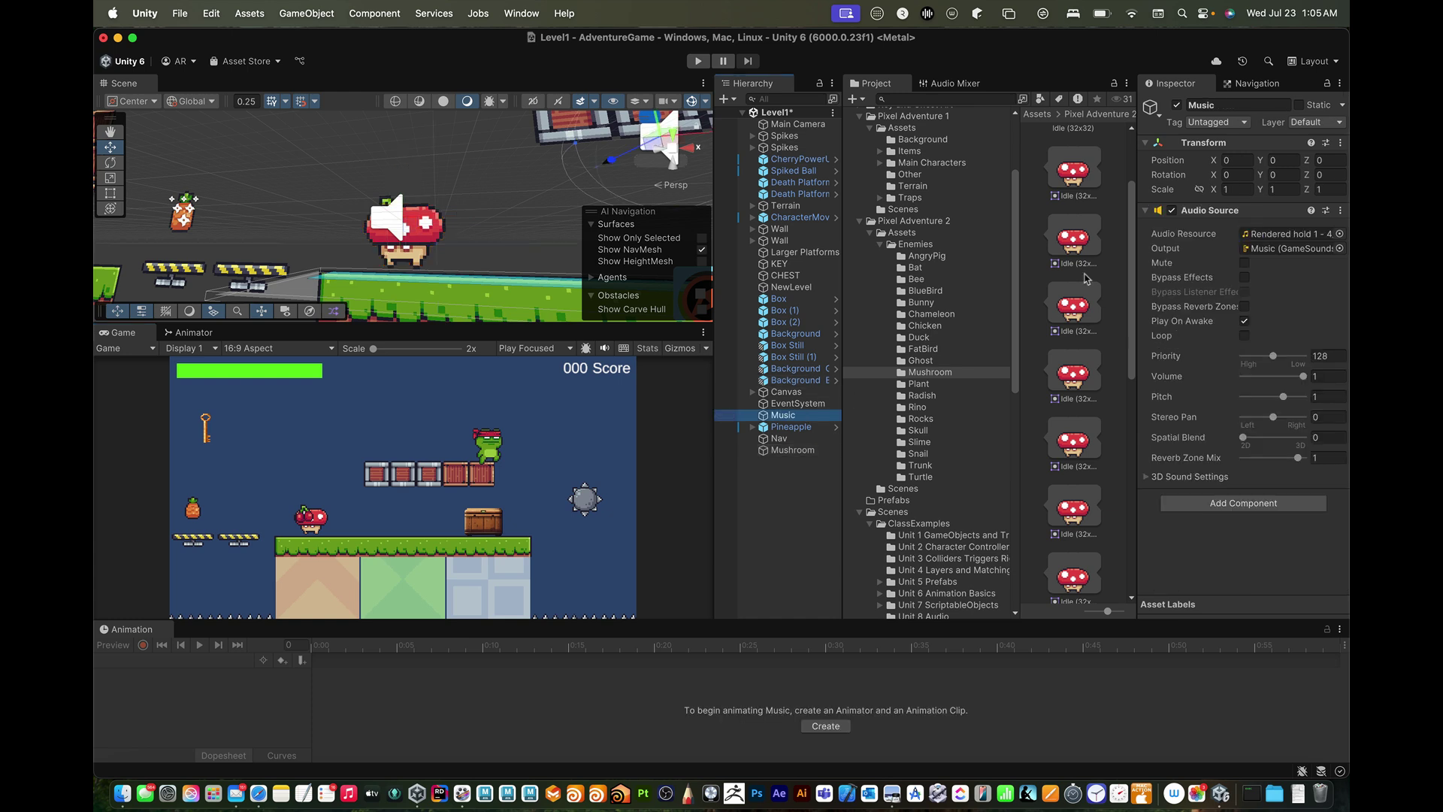
left_click(1173, 212)
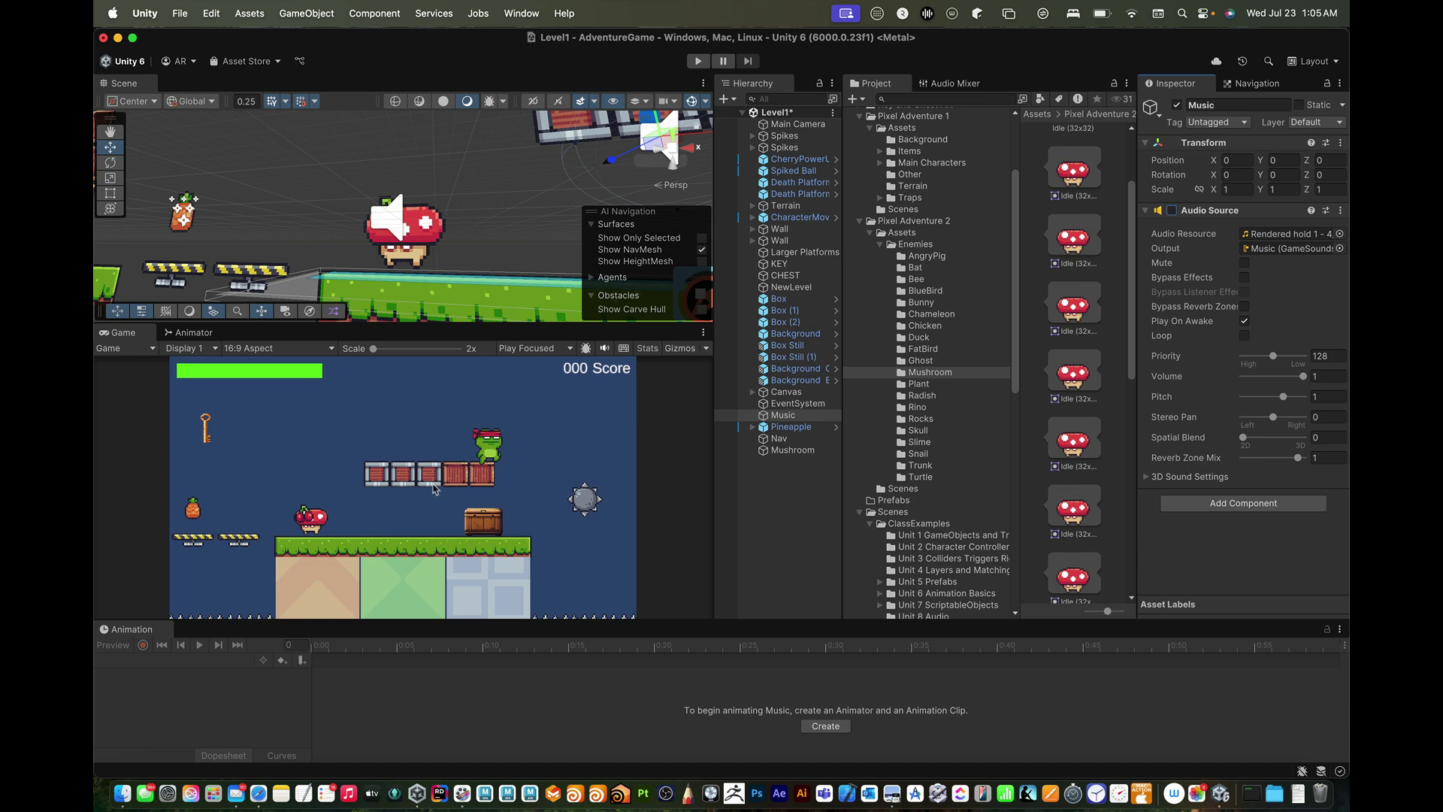
key("super+p")
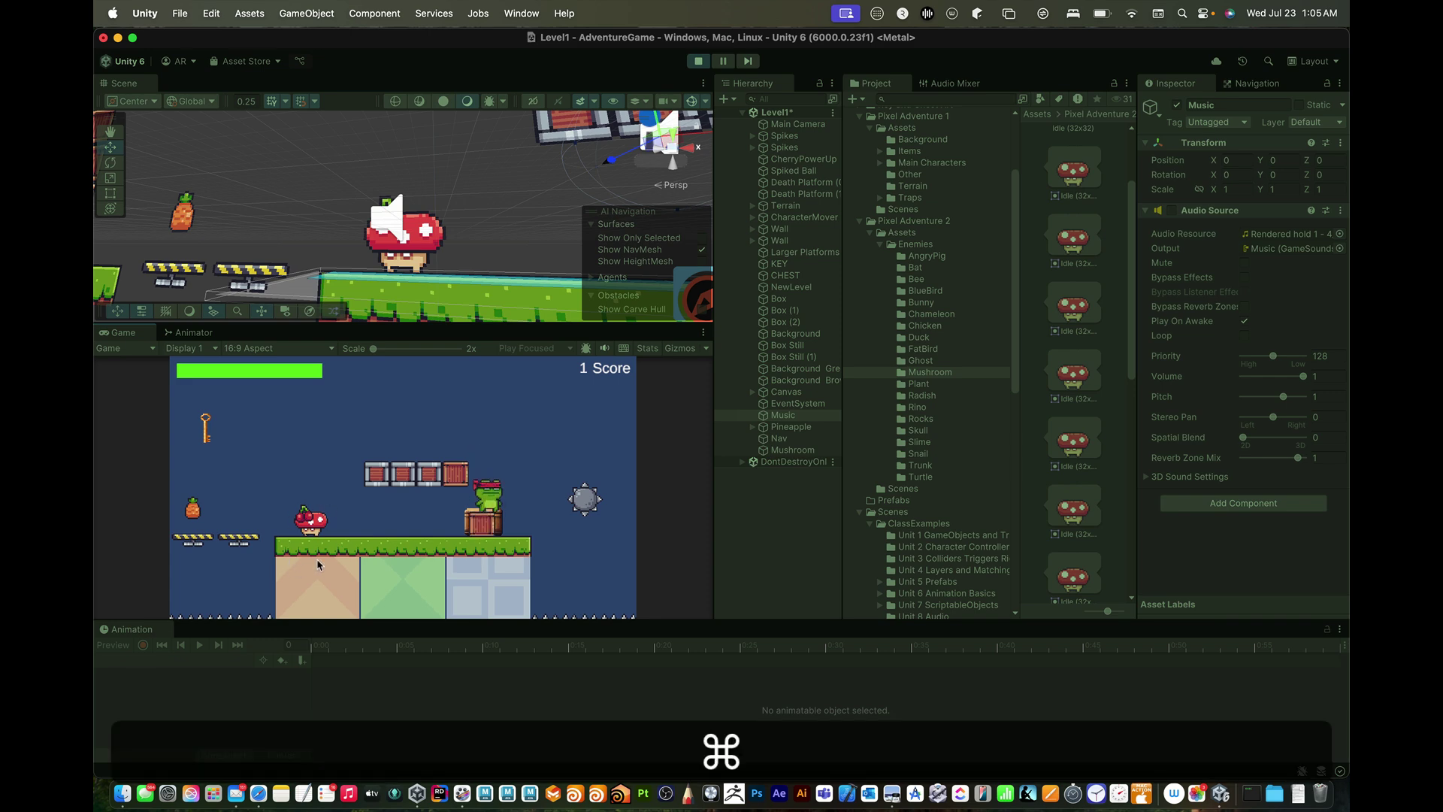
key("super+p")
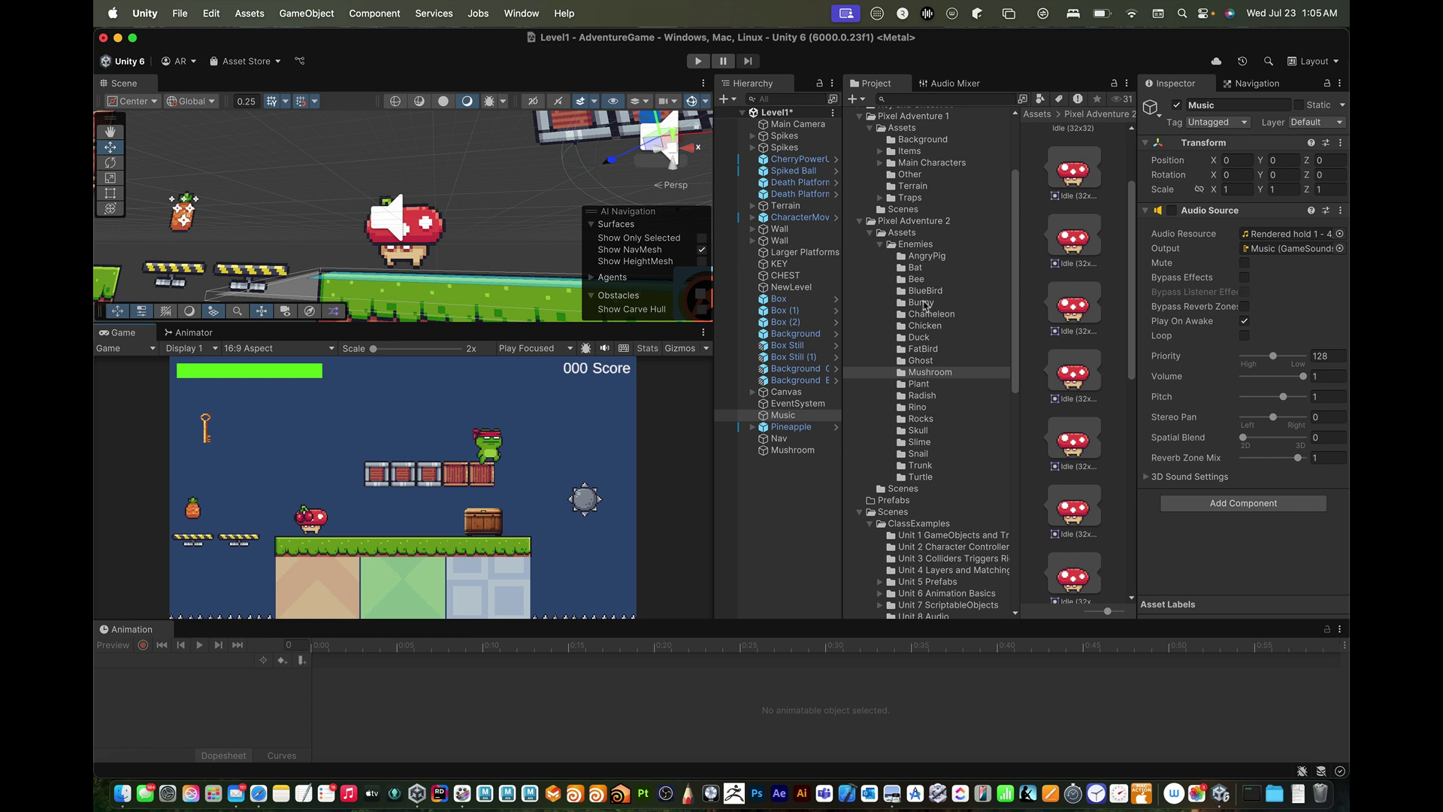
- Attach the AgentBehaviour script from the Tools/AI/Scripts/Simple folder to the Mushroom
left_click(859, 221)
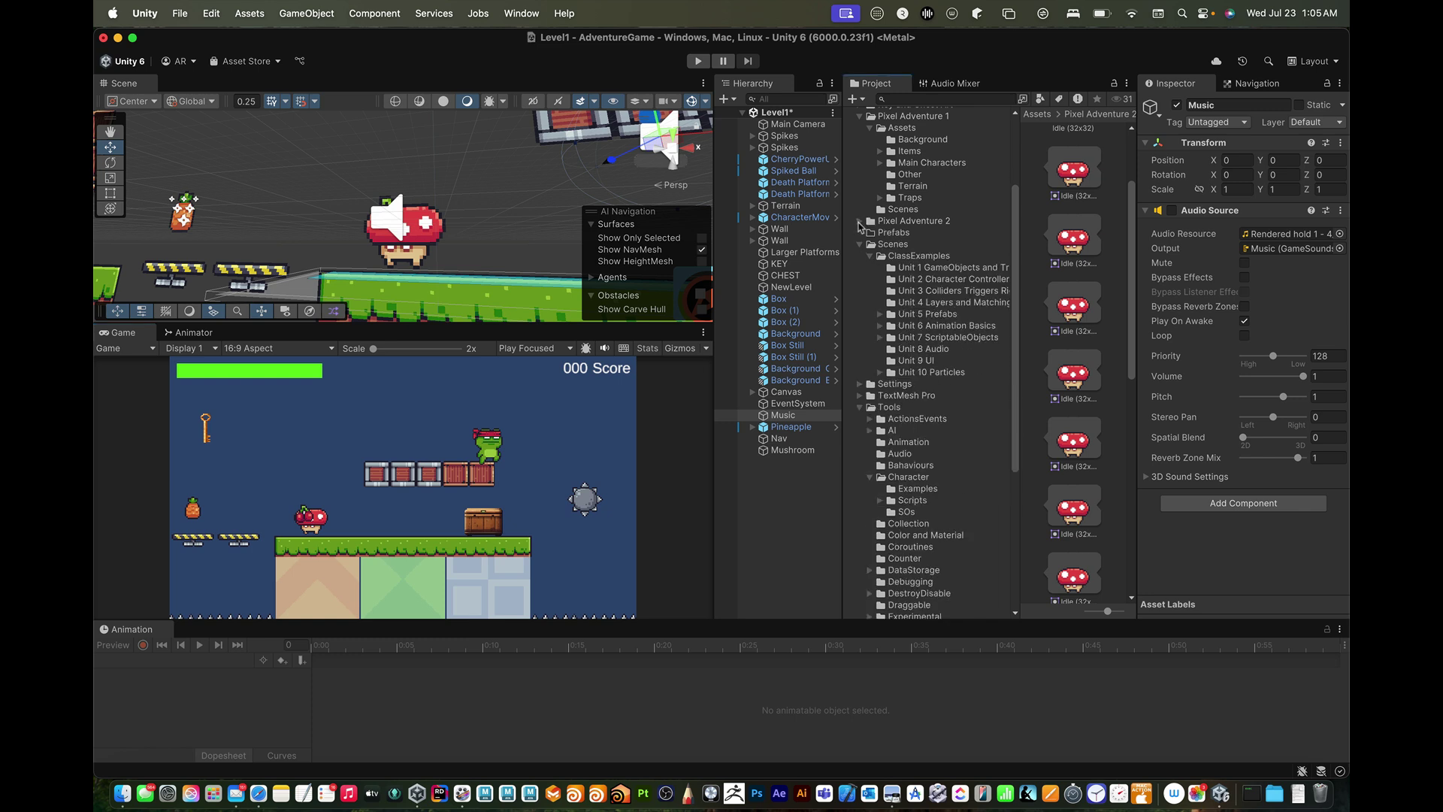
scroll(859, 223, "up", 5)
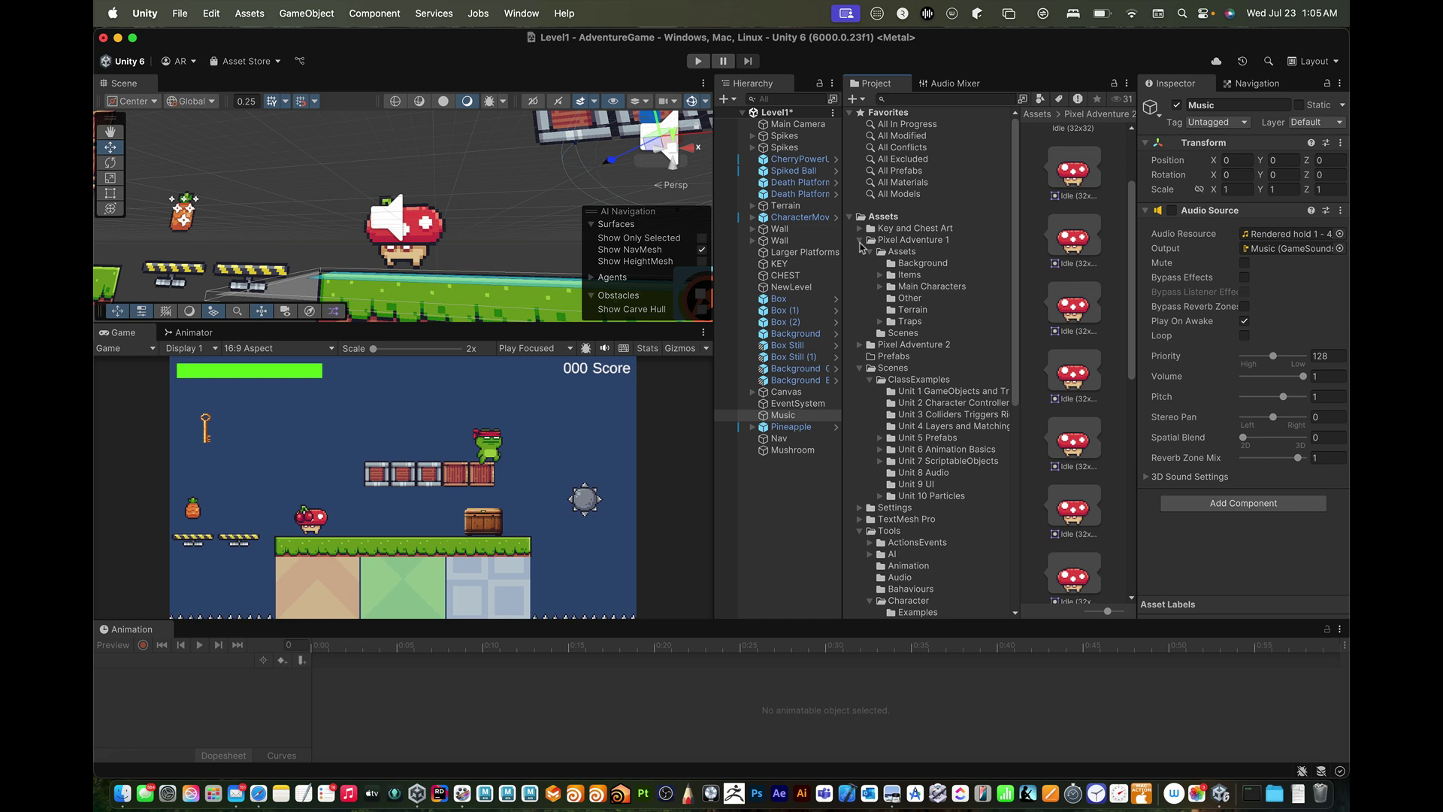
left_click(859, 239)
scroll(860, 241, "down", 4)
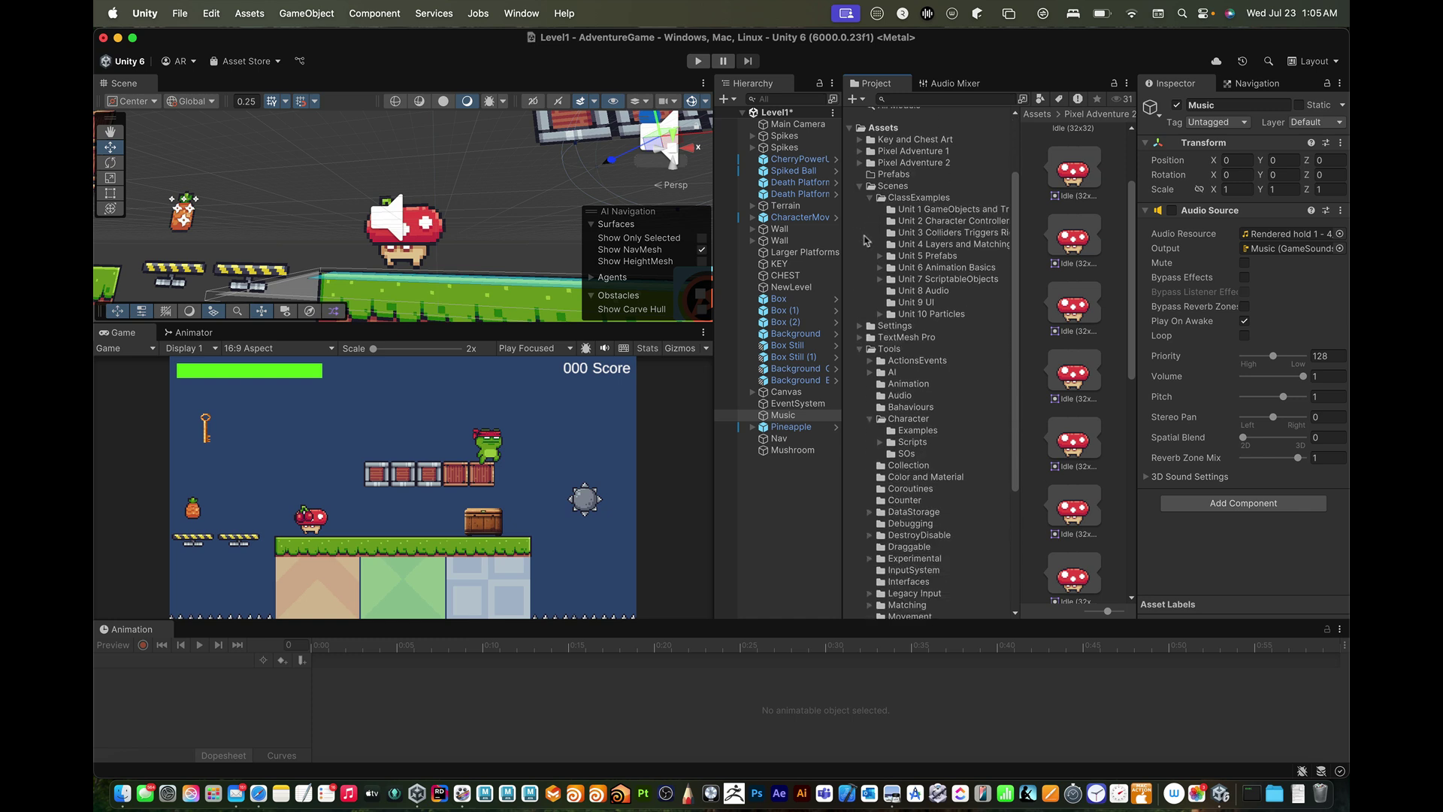
left_click(890, 372)
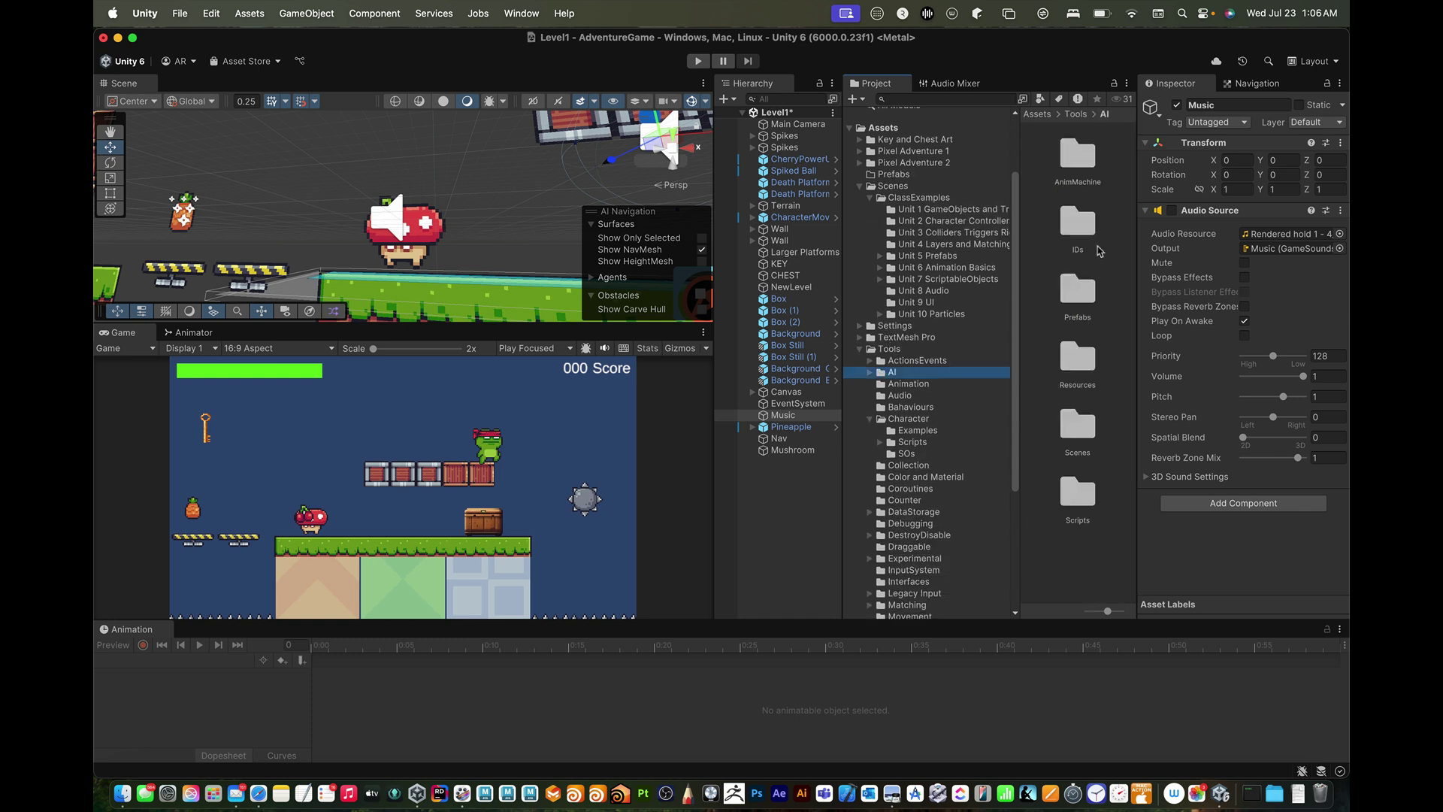
double_click(1077, 492)
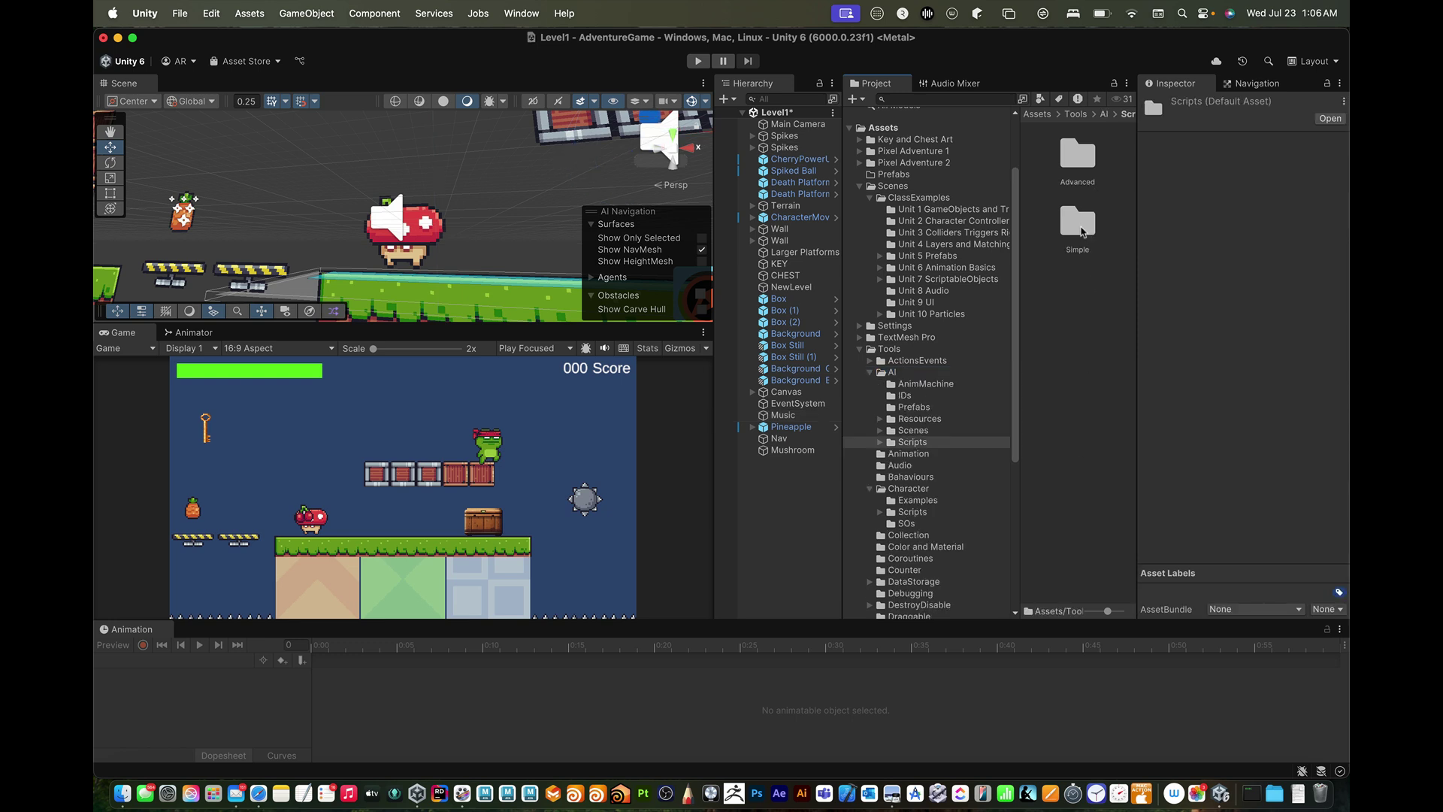
double_click(1082, 232)
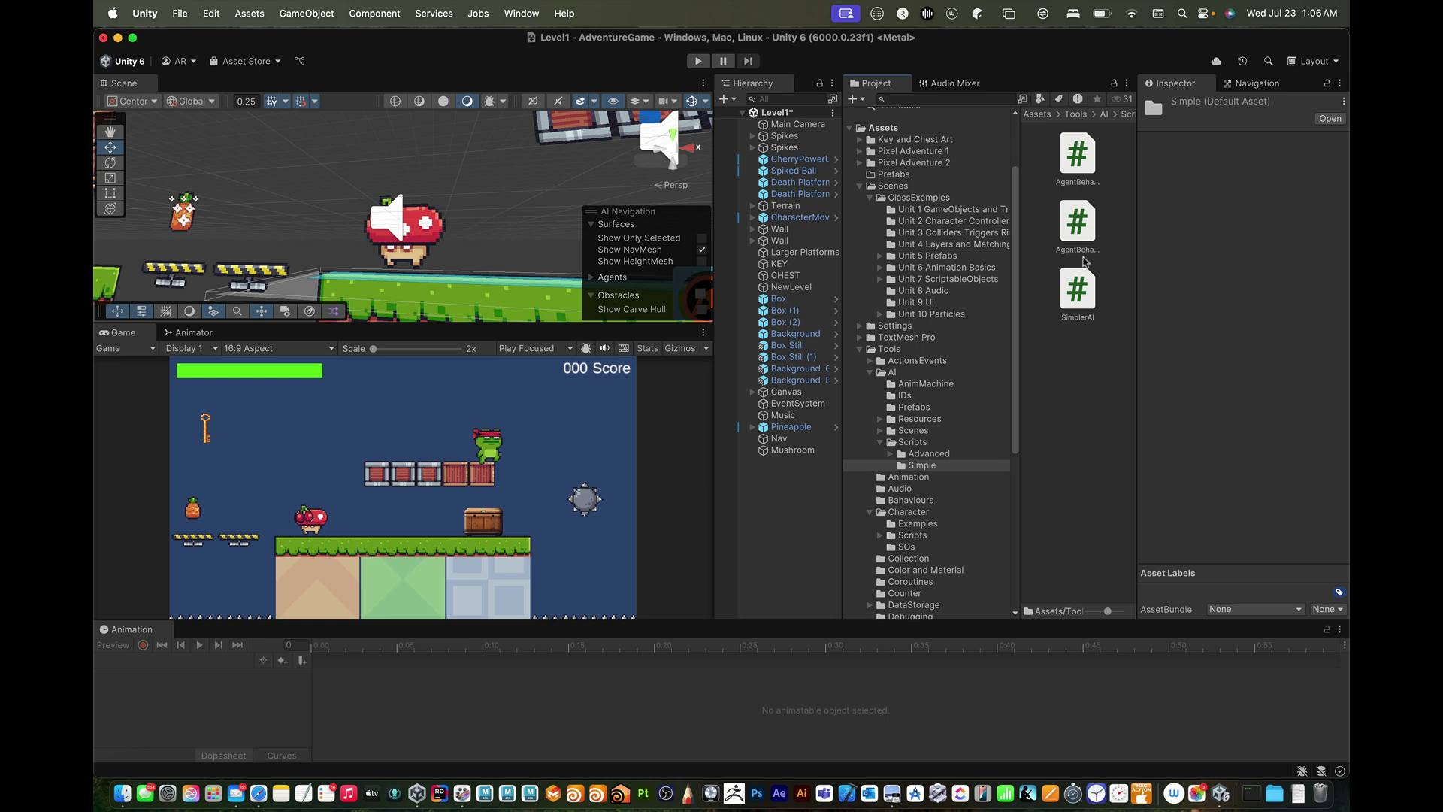
left_click(1079, 150)
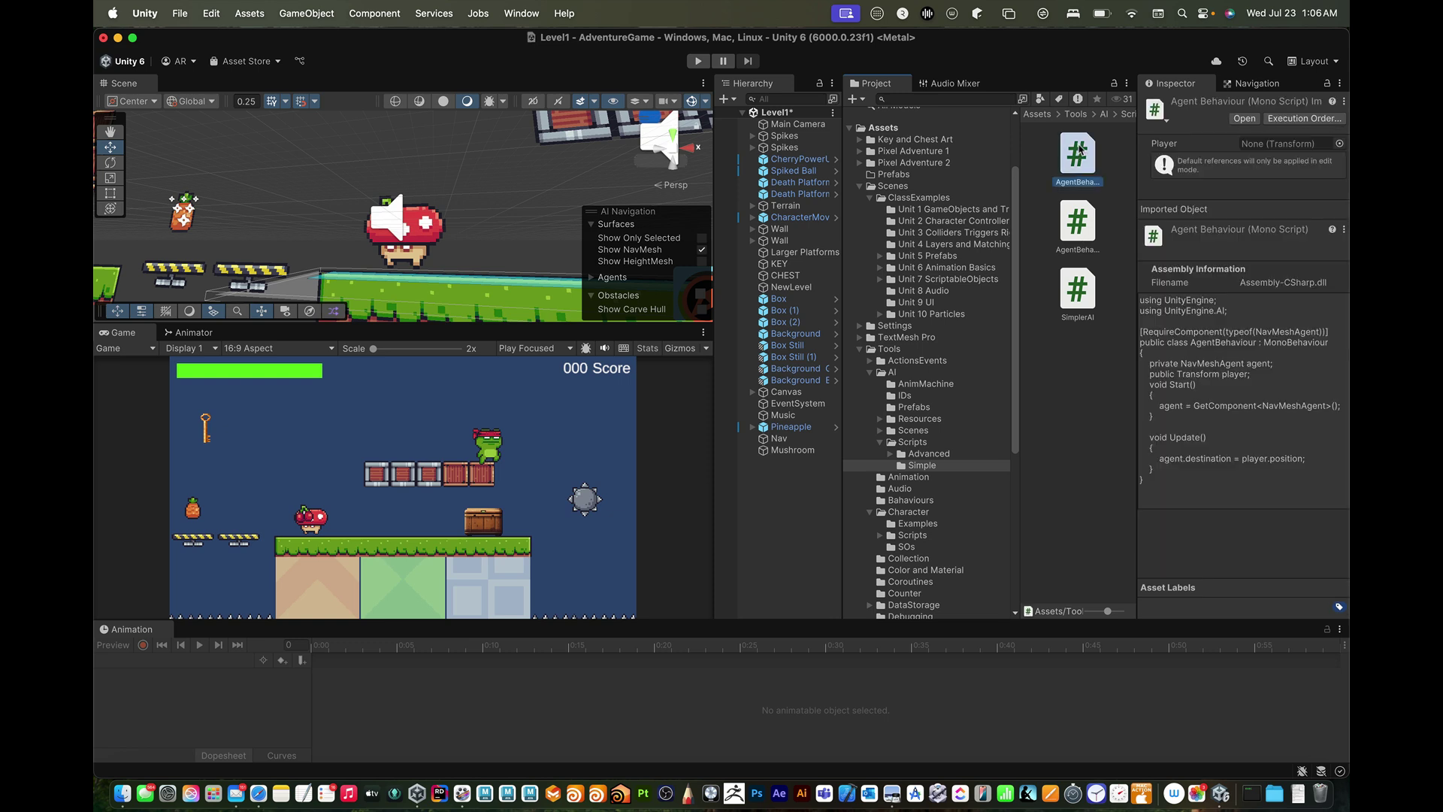
left_click_drag(1079, 150, 777, 452)
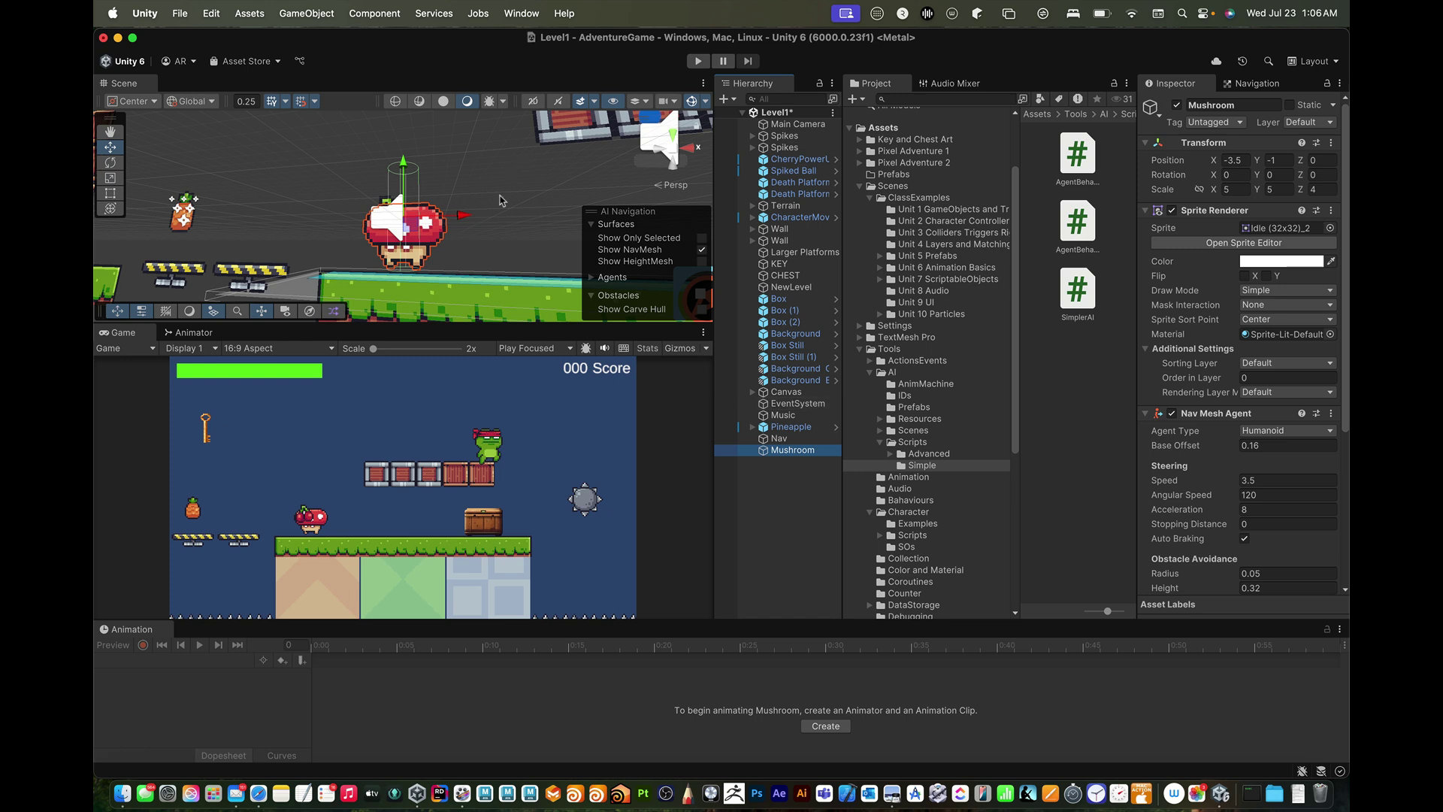
- Set the angular speed of the Mushroom's Nav Mesh Agent to 0
scroll(1230, 429, "down", 3)
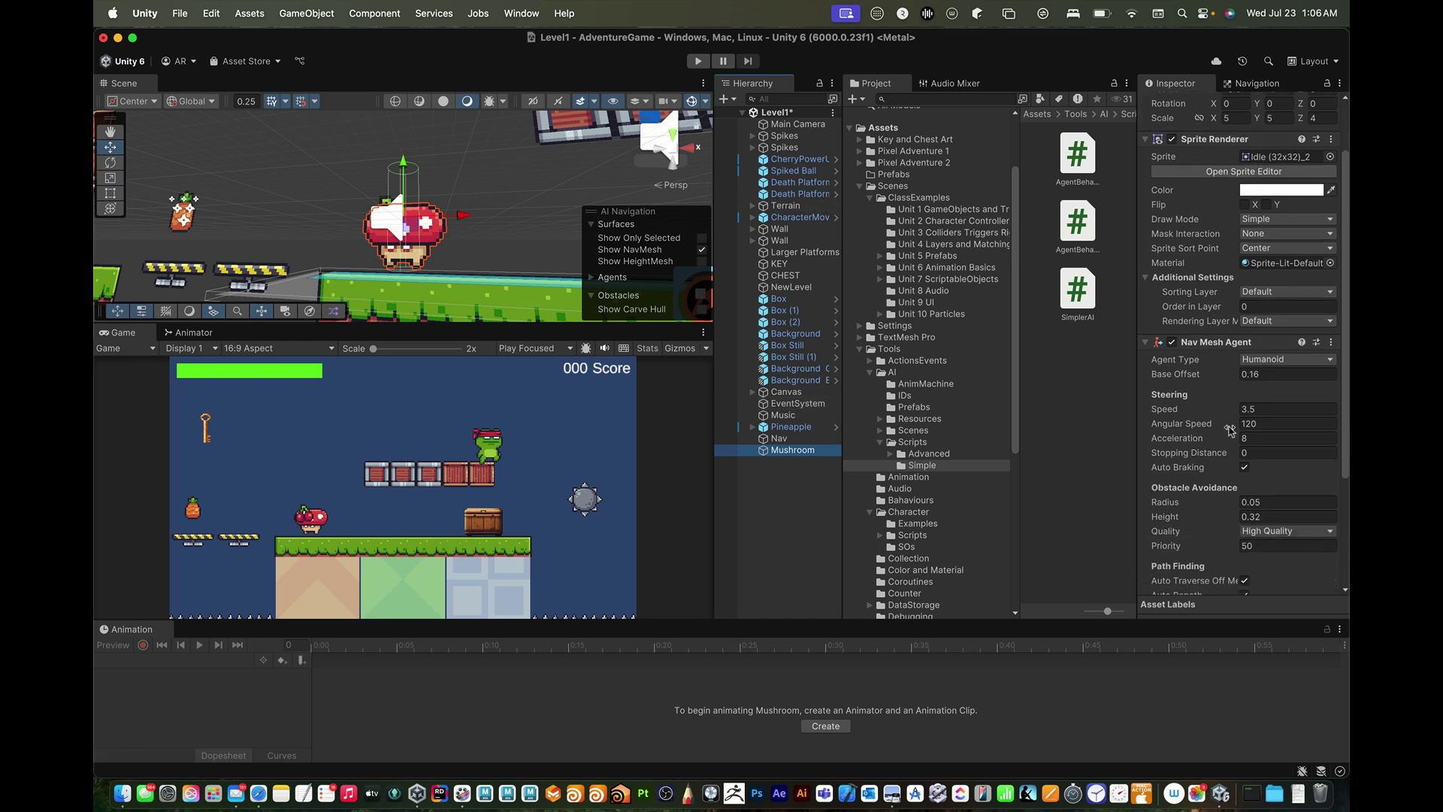
scroll(1230, 429, "down", 1)
left_click(1219, 388)
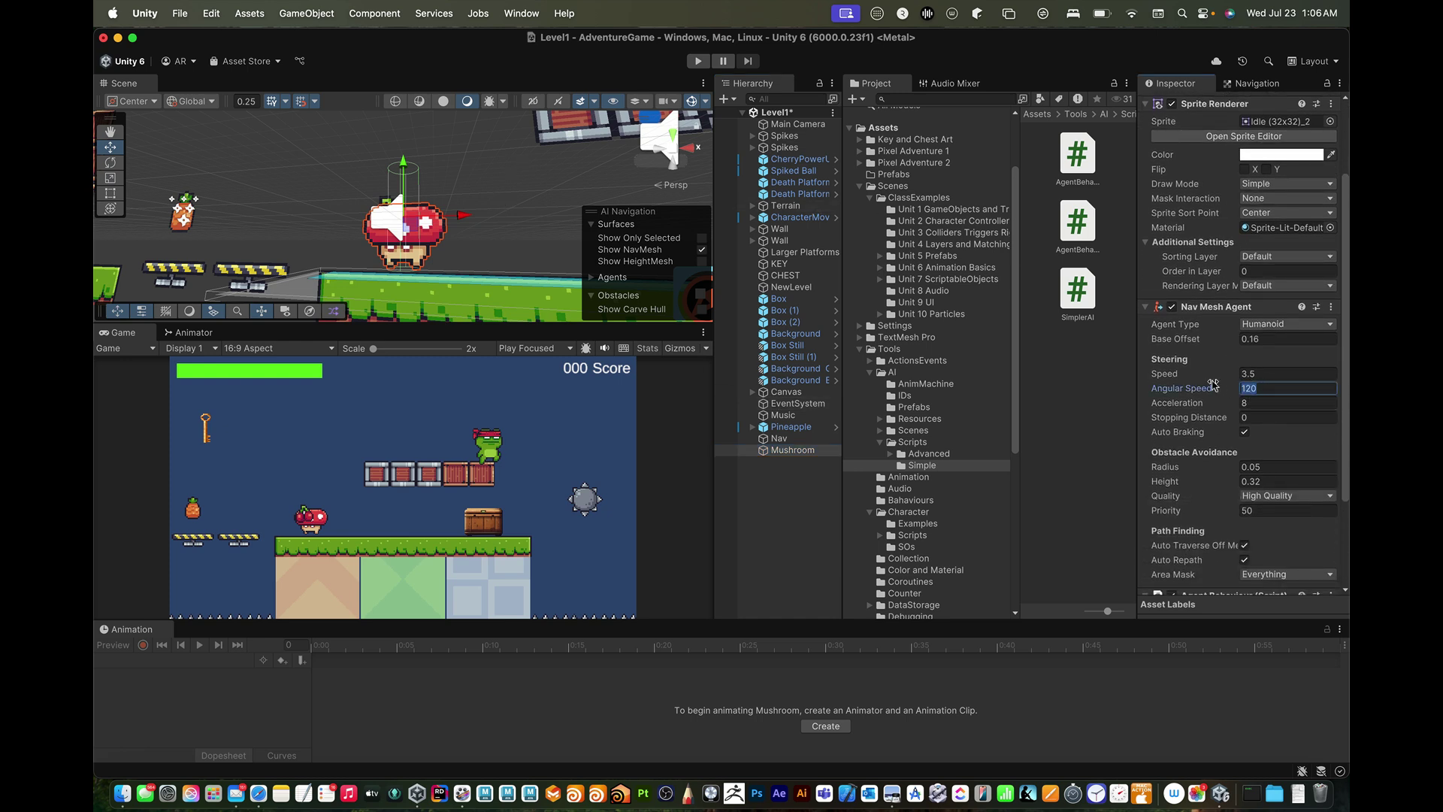
type("0")
key("Return")
- Assign CharacterMover as the Player of the Mushroom's Agent Behaviour script and play-test the chase
scroll(1215, 499, "down", 3)
scroll(1215, 499, "down", 2)
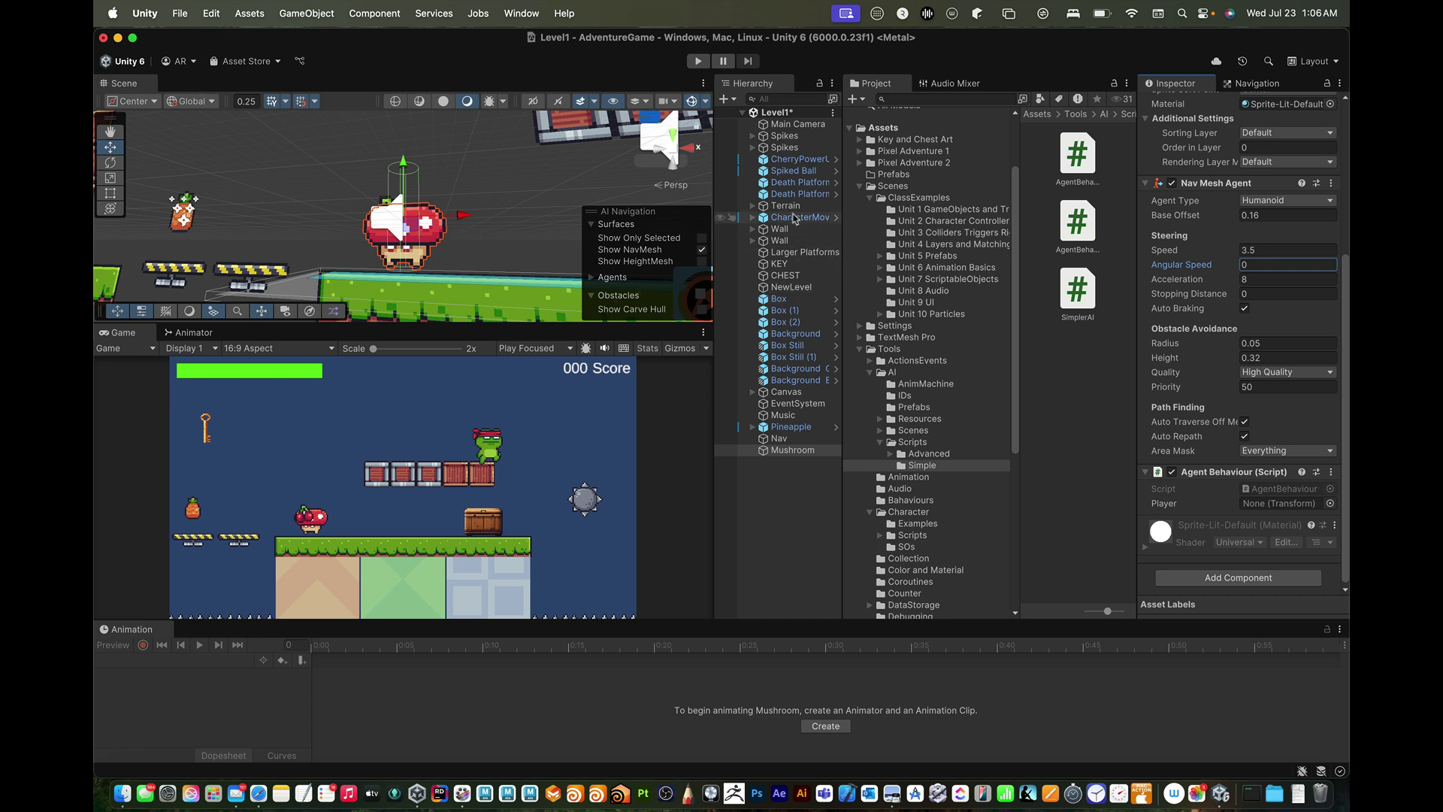
left_click(785, 220)
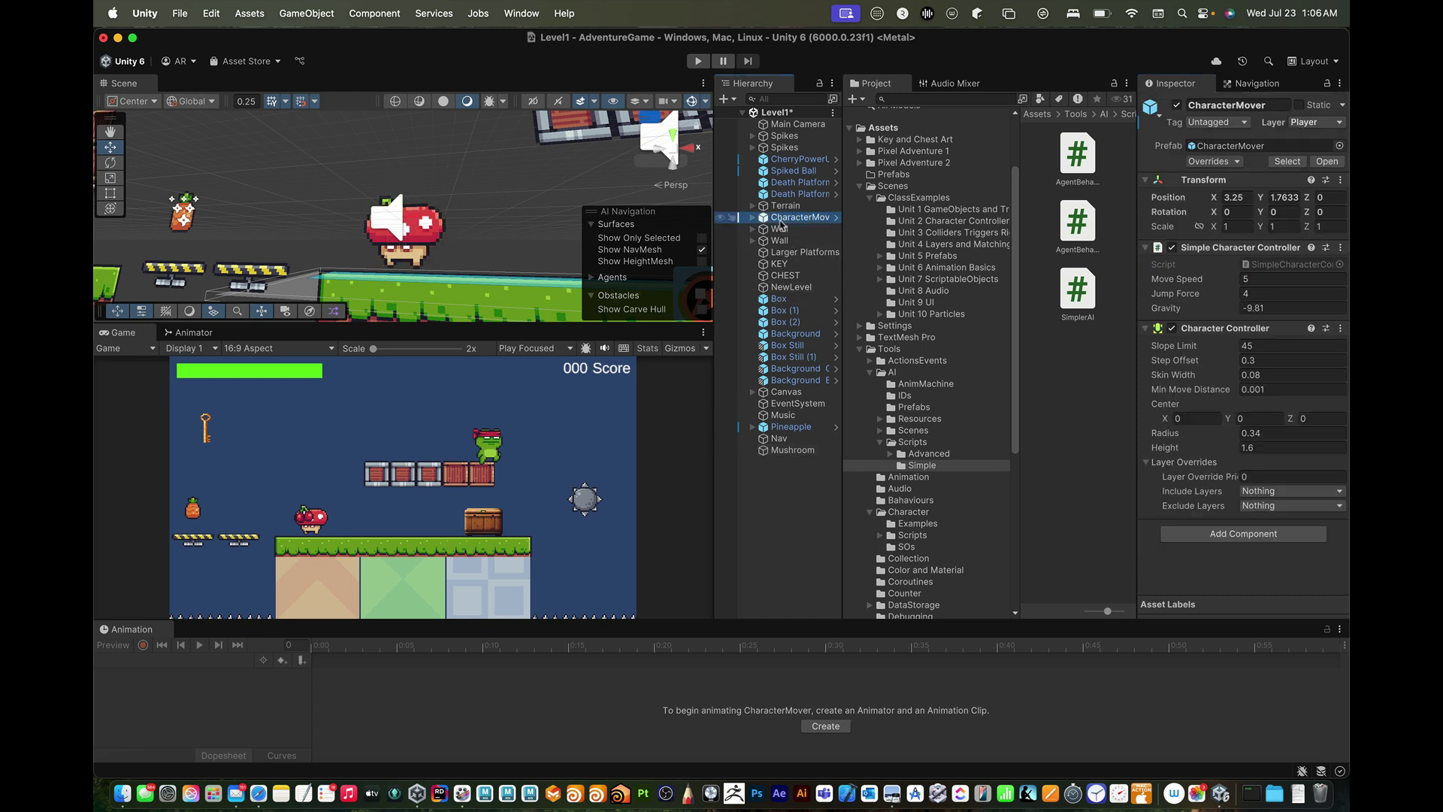
key("f")
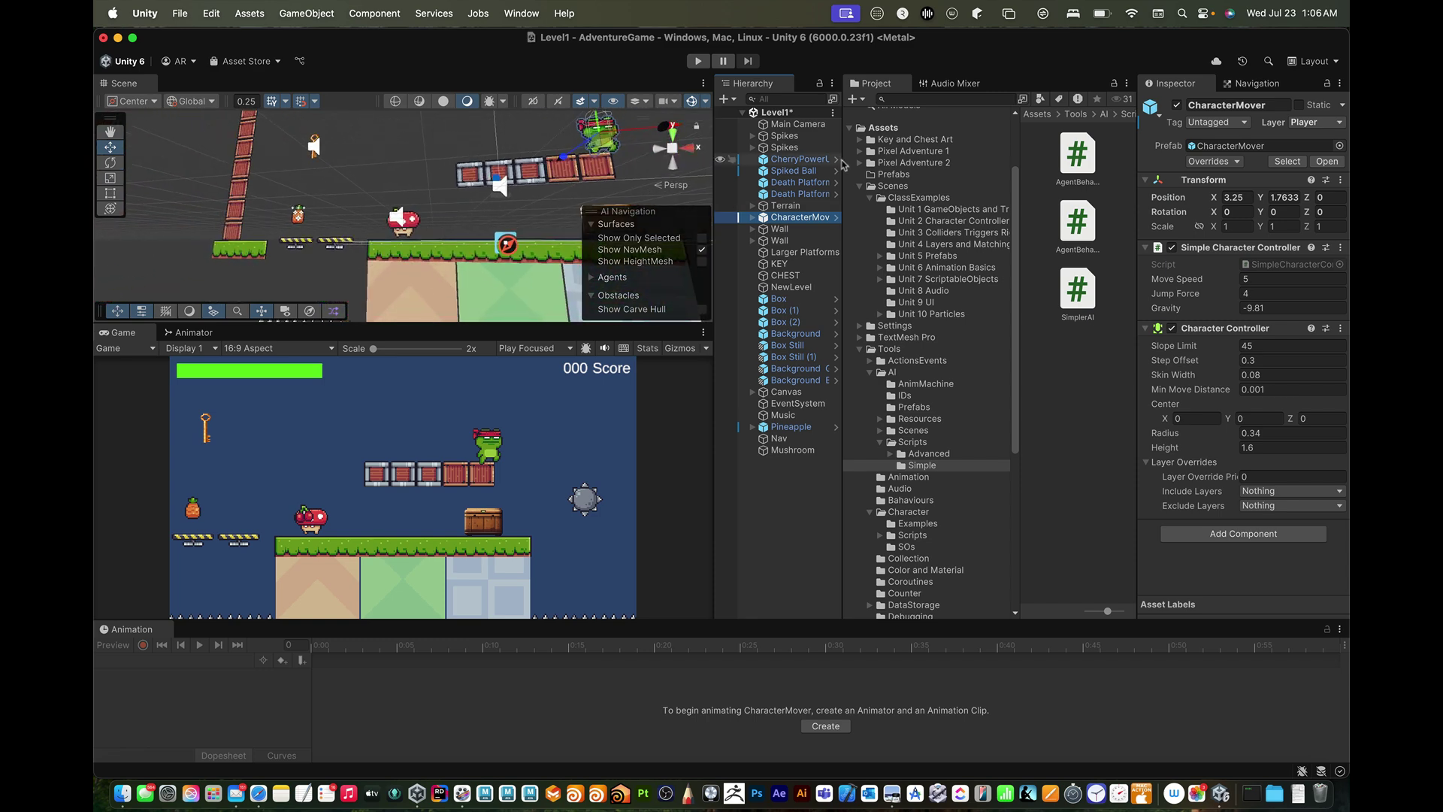
left_click(793, 450)
left_click_drag(787, 222, 1212, 498)
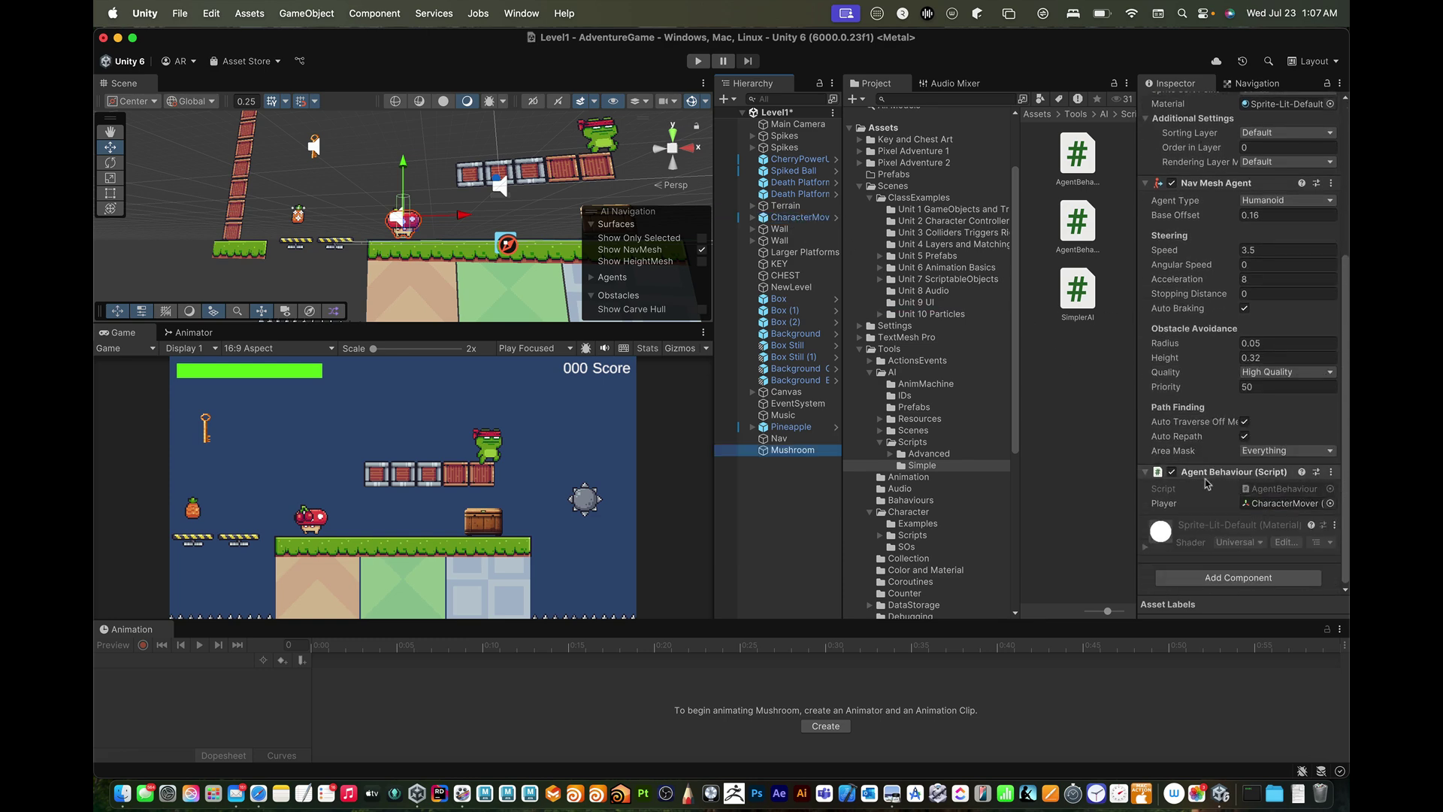
key("super+p")
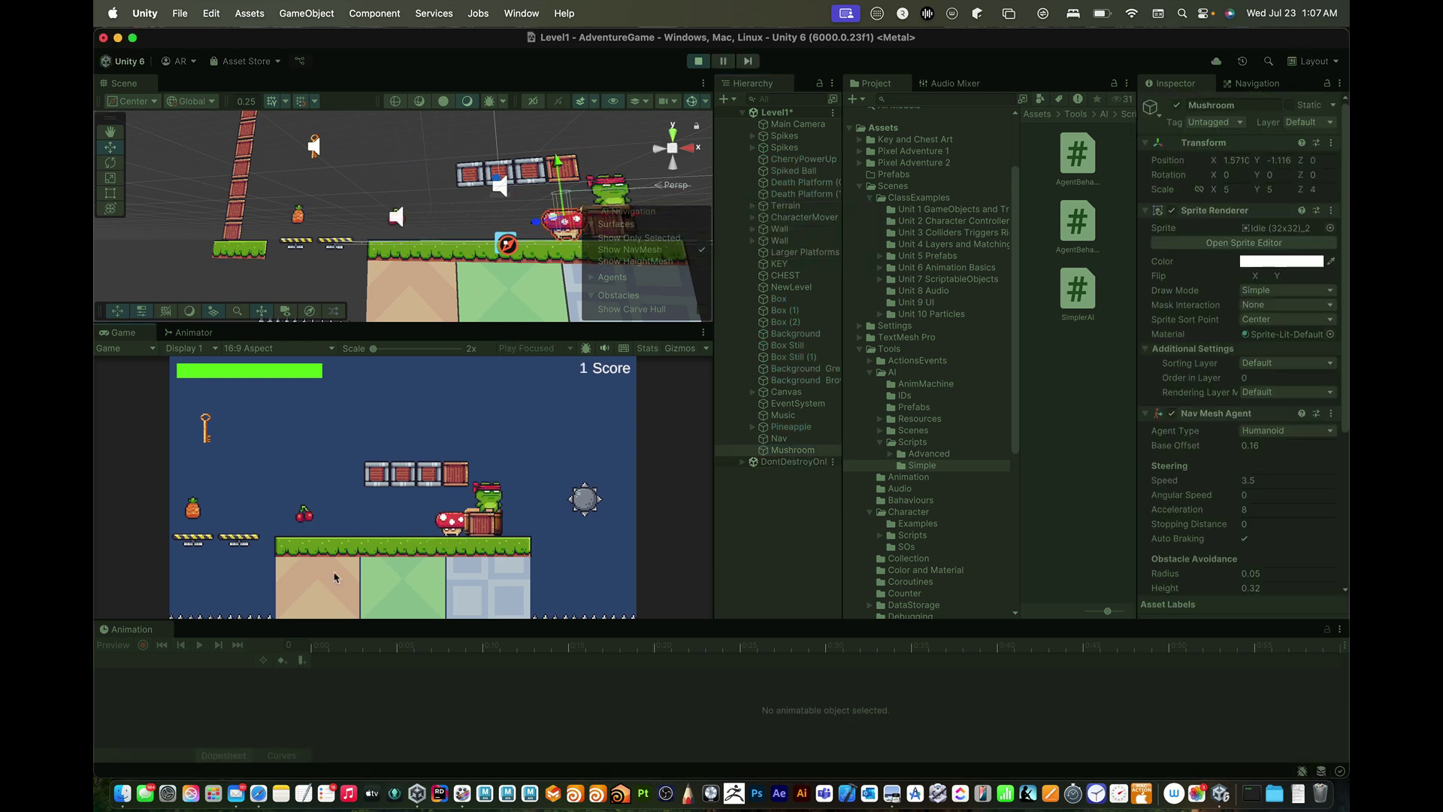
- Play-test the chase by moving the character back and forth across the platform, and exit play mode
key("Left")
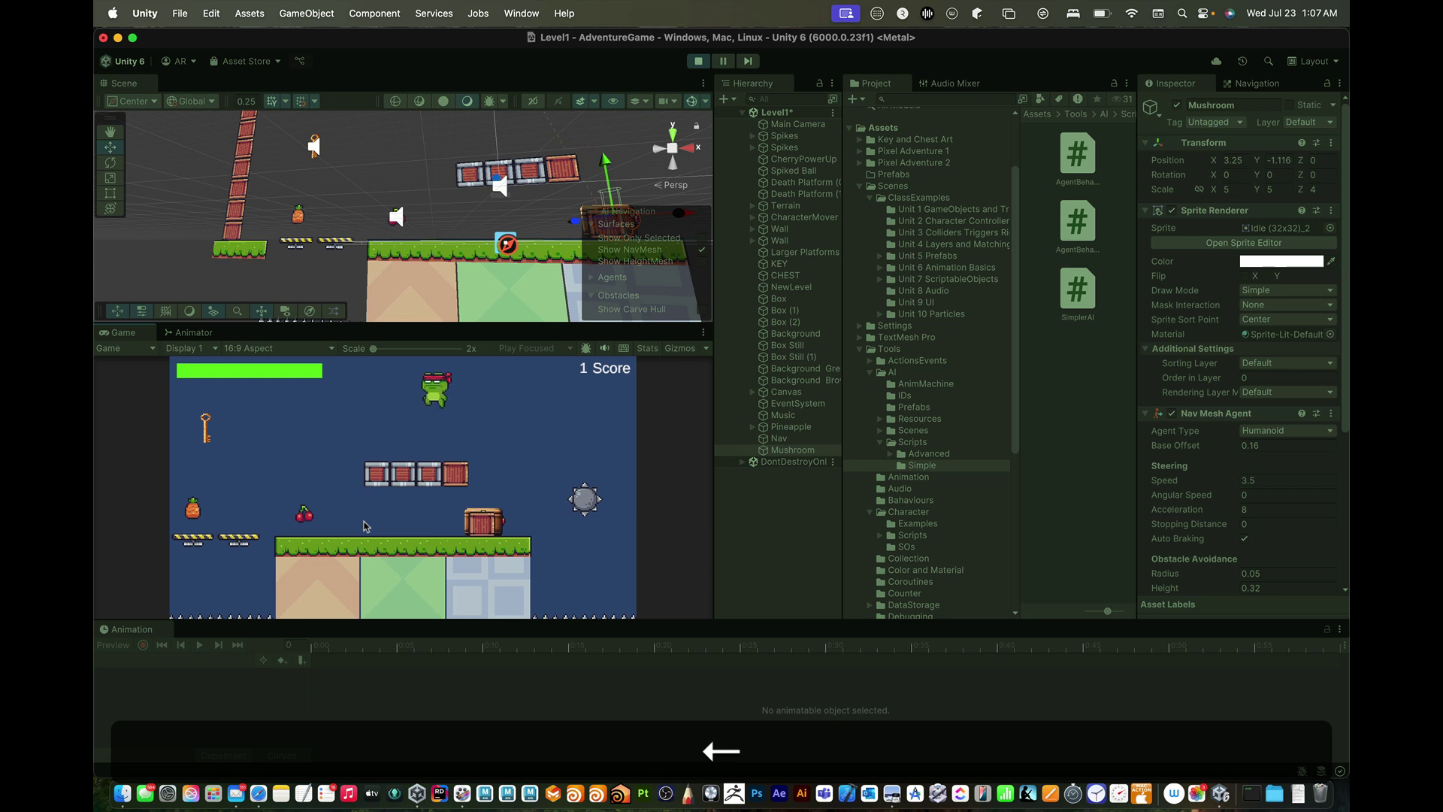
key("Right")
key("Right")
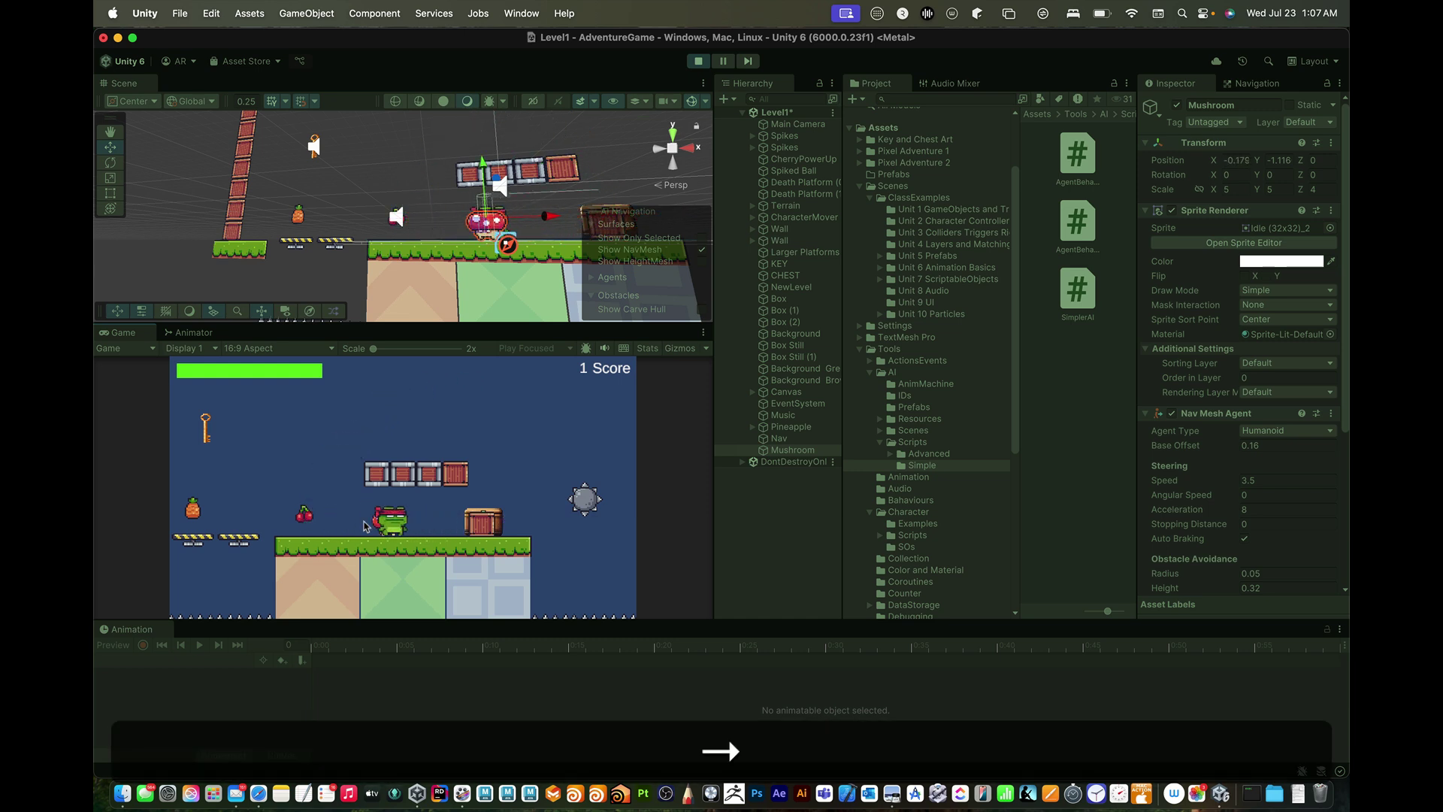
key("Left")
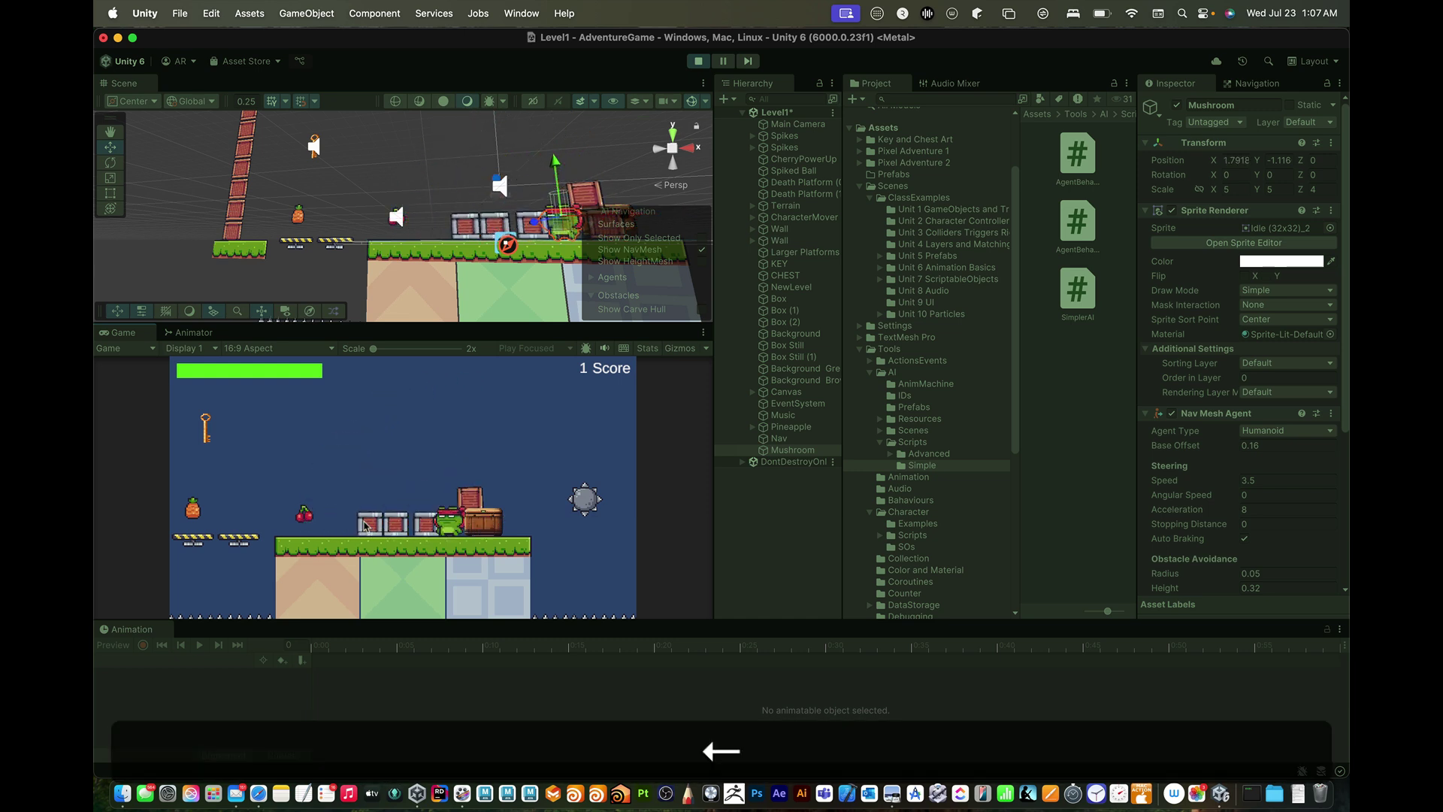
key("Right")
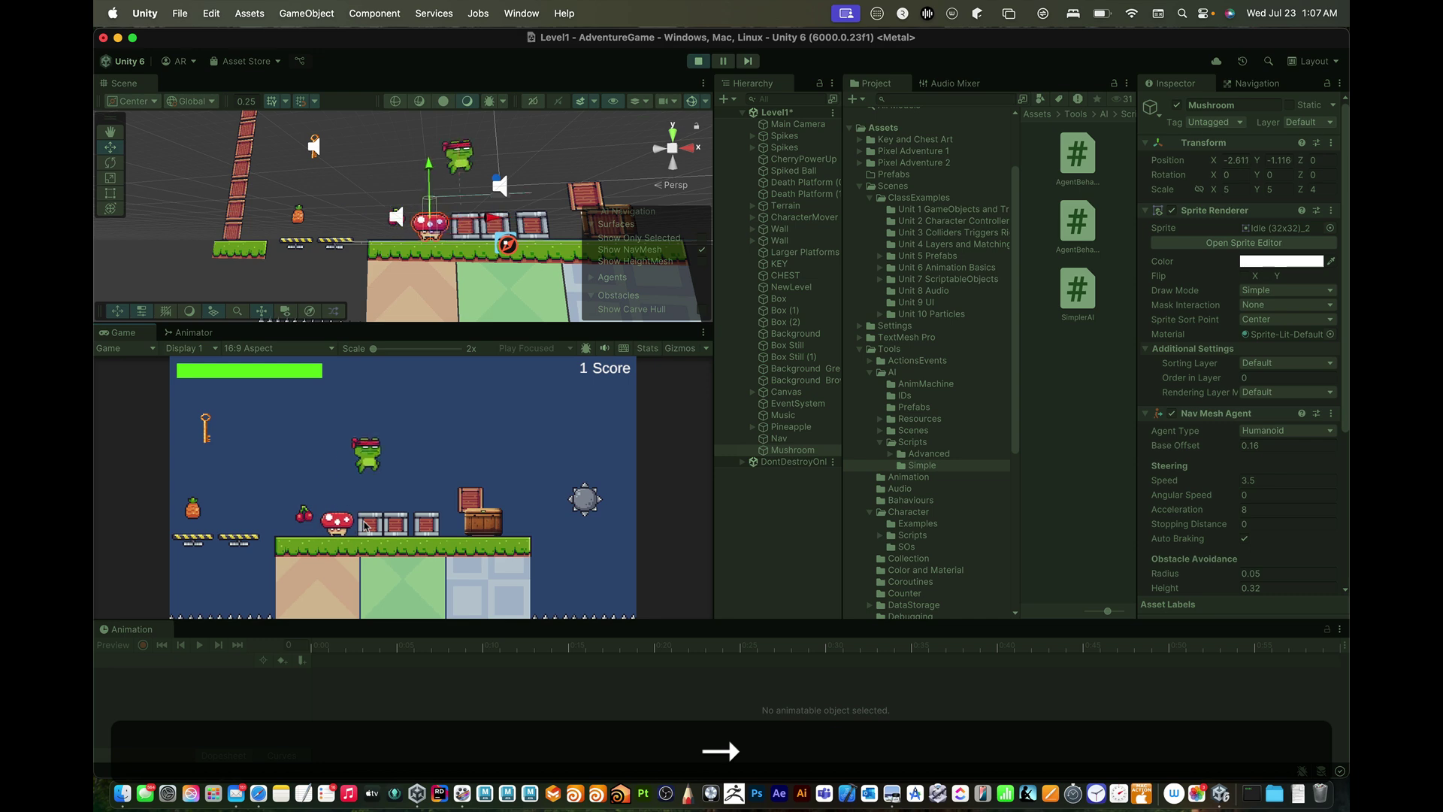
key("Right")
key("Left")
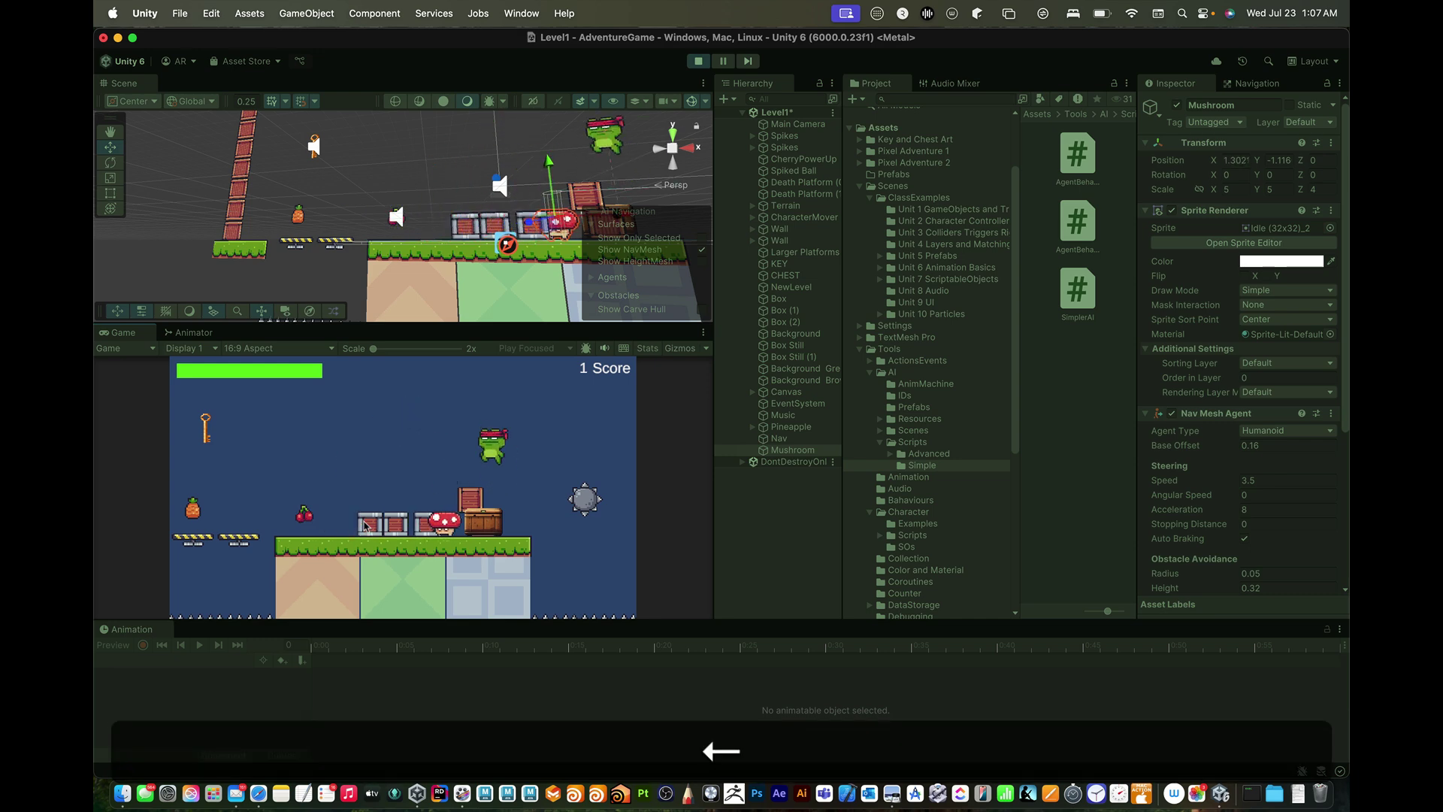
key("super+p")
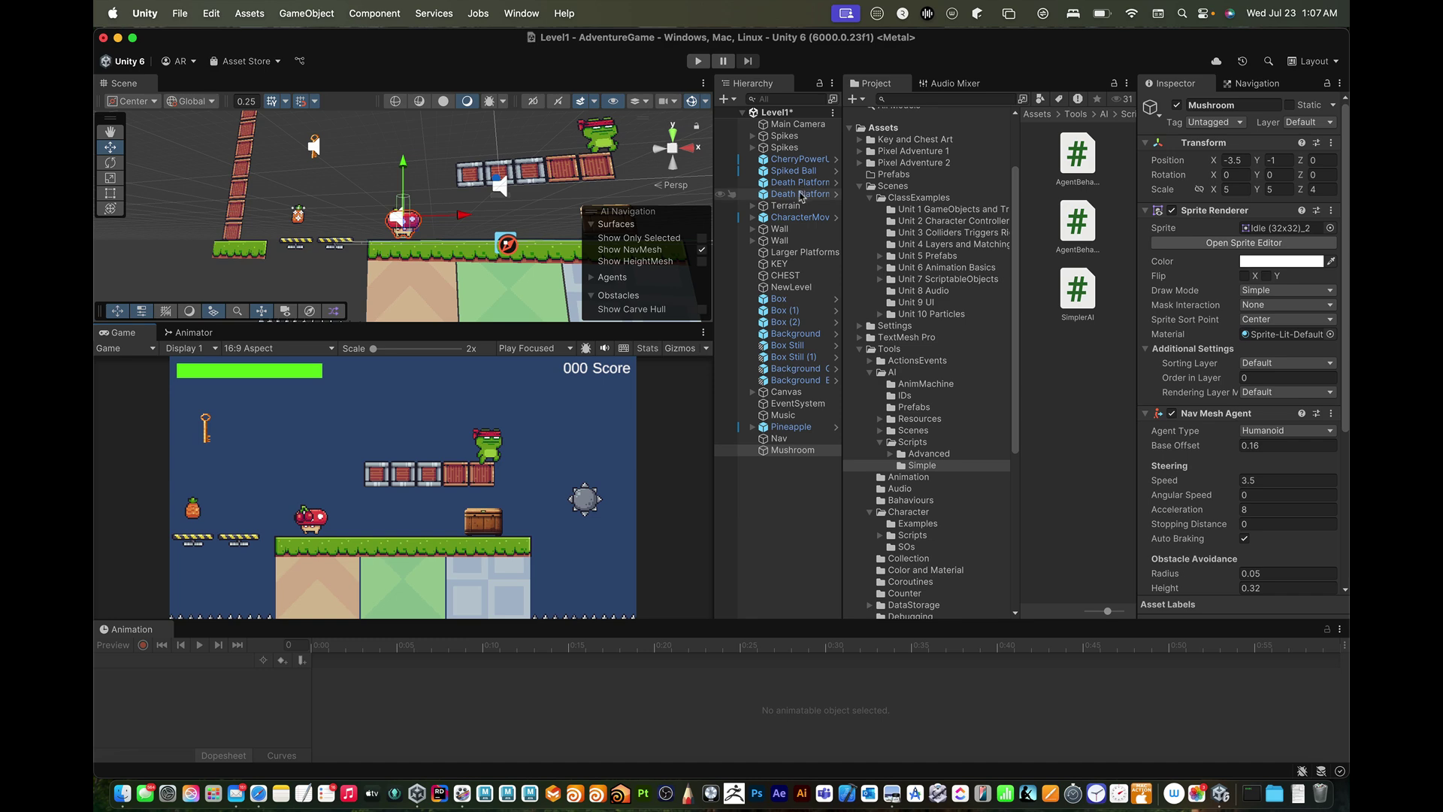
- Add a Nav Mesh Obstacle component to the CharacterMover object
left_click(798, 218)
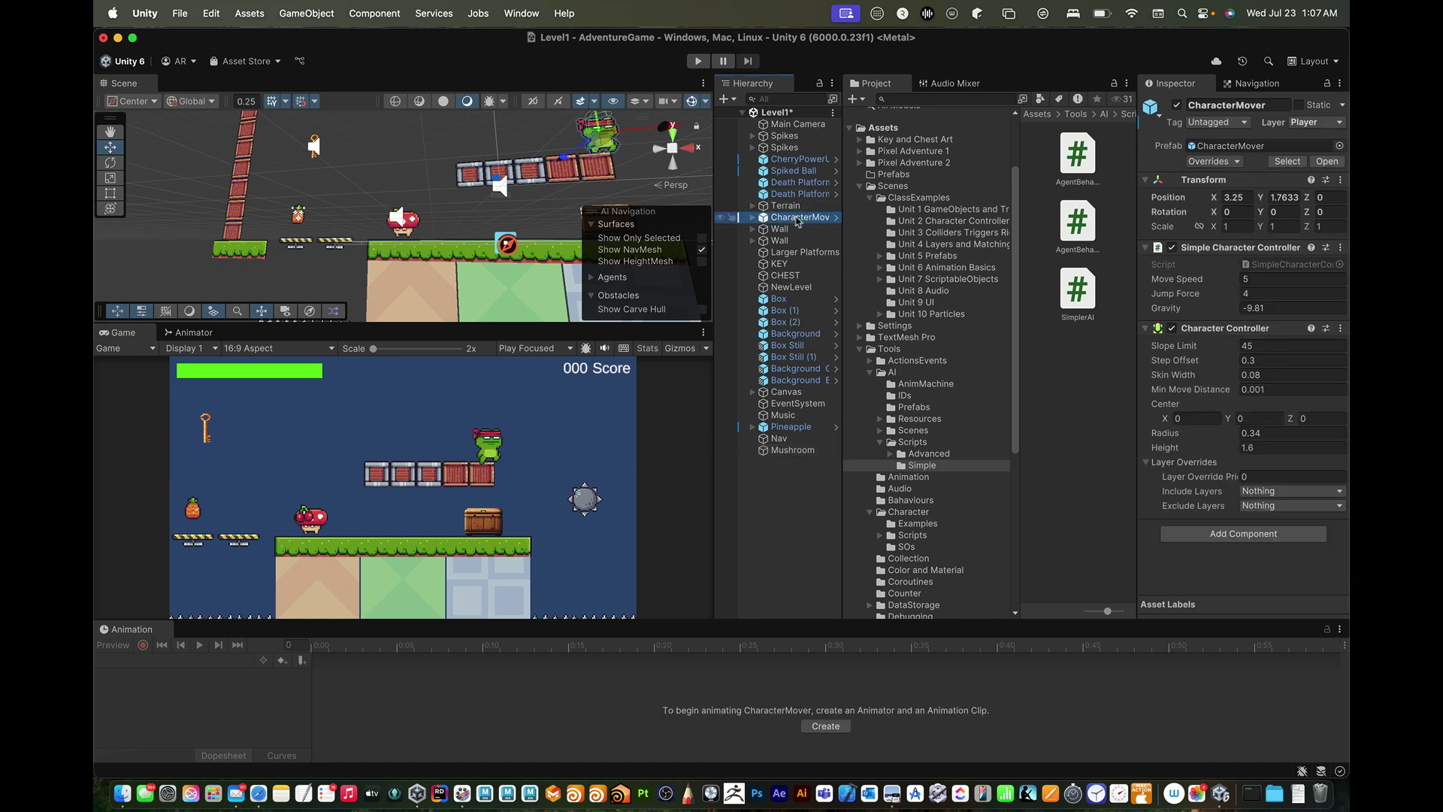
double_click(798, 218)
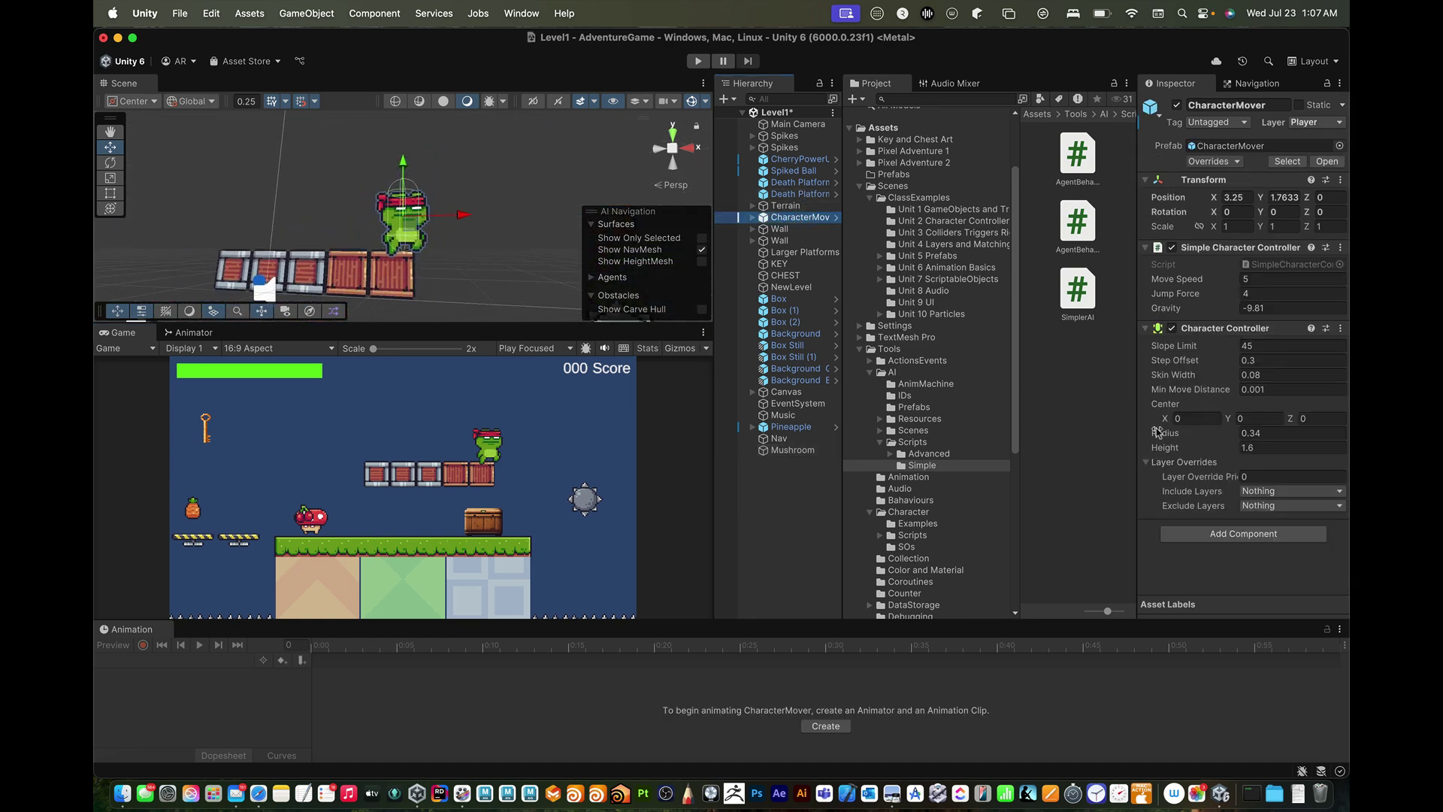
left_click(1201, 533)
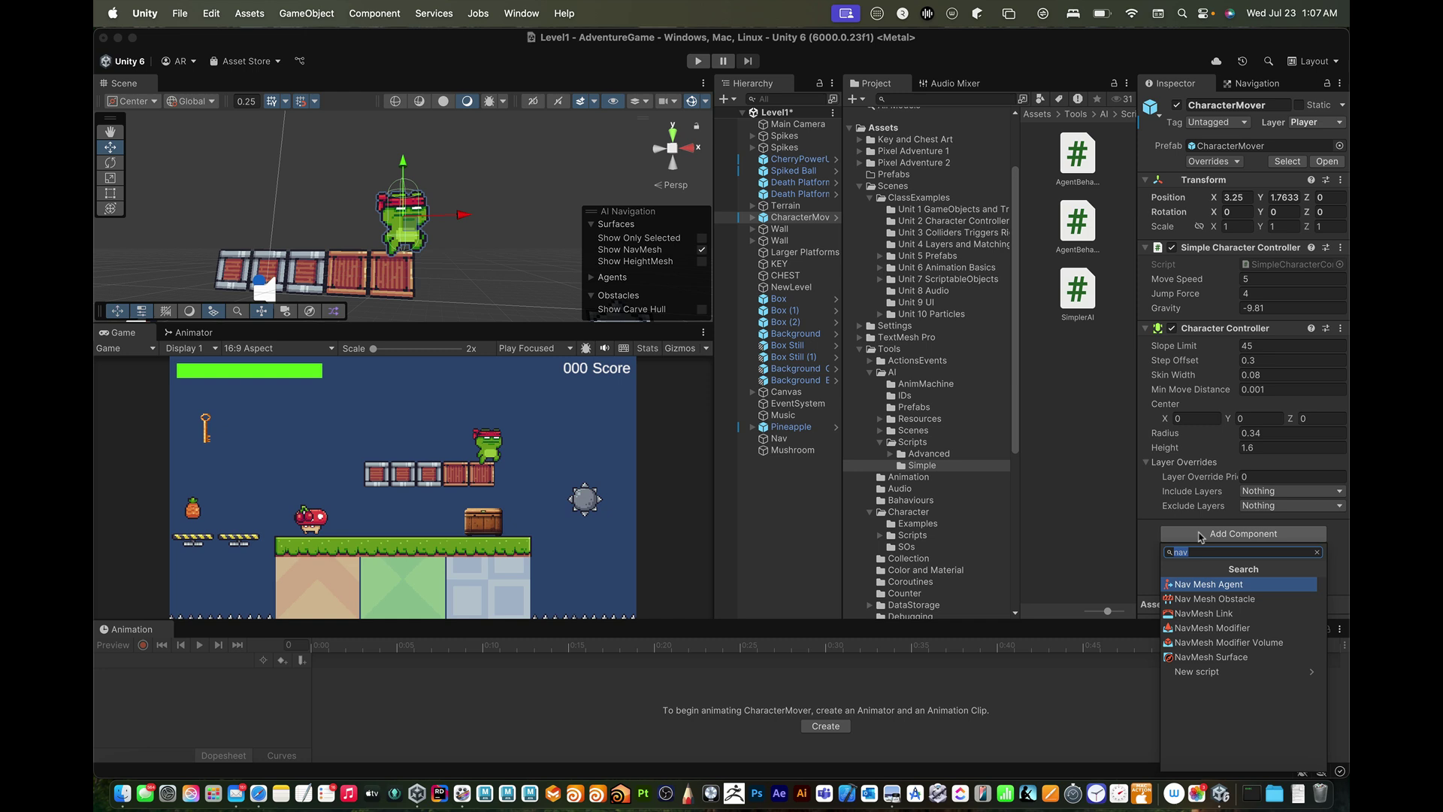
left_click(1195, 599)
mouse_move(444, 216)
left_mouse_down("alt")
mouse_move(134, 210)
mouse_move(475, 230)
mouse_move(460, 234)
left_mouse_up("alt")
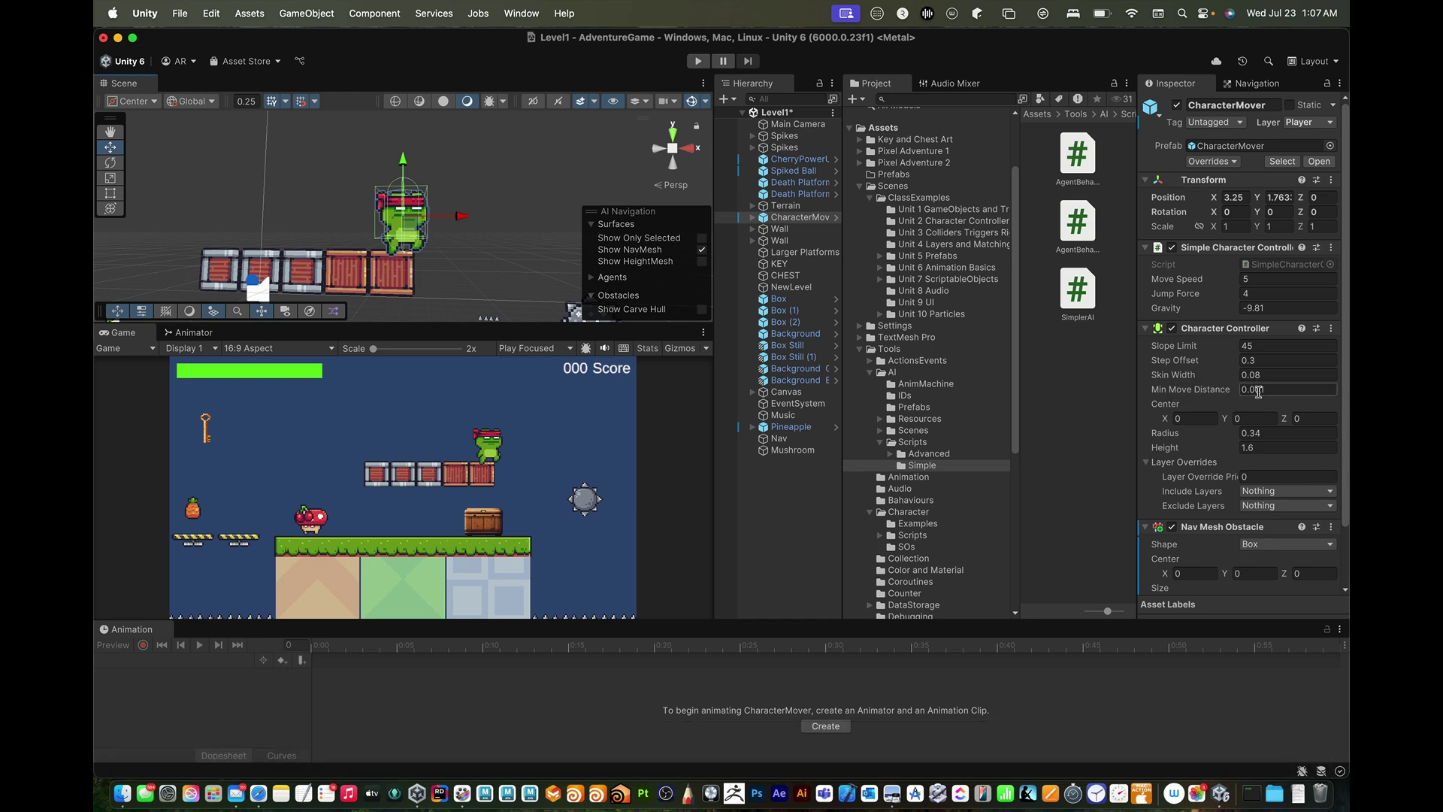
- Set the size of CharacterMover's Nav Mesh Obstacle to 0.8 in X and 1.2 in Y, with its center Y at -0.16
scroll(1236, 447, "down", 3)
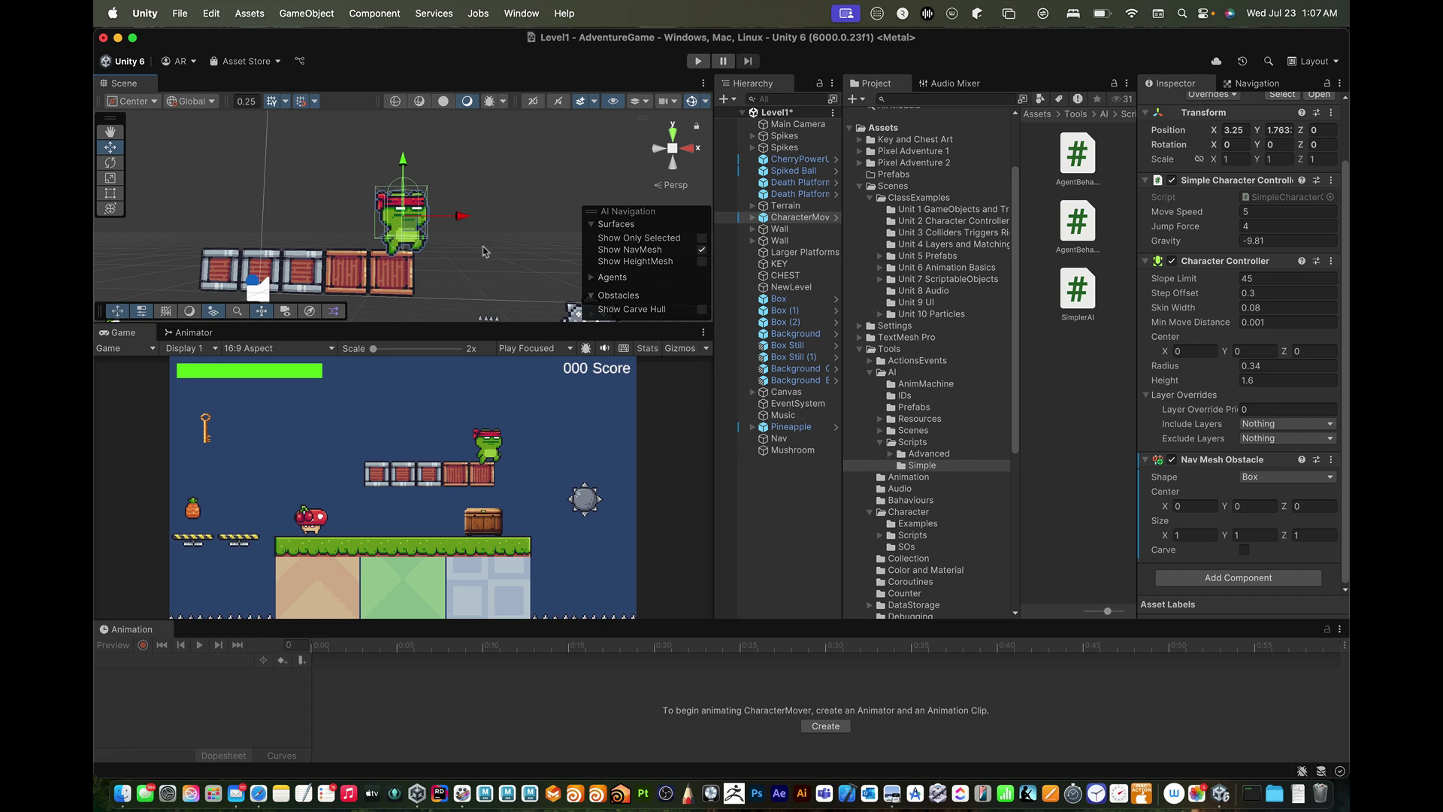
left_click(1178, 536)
type(".8")
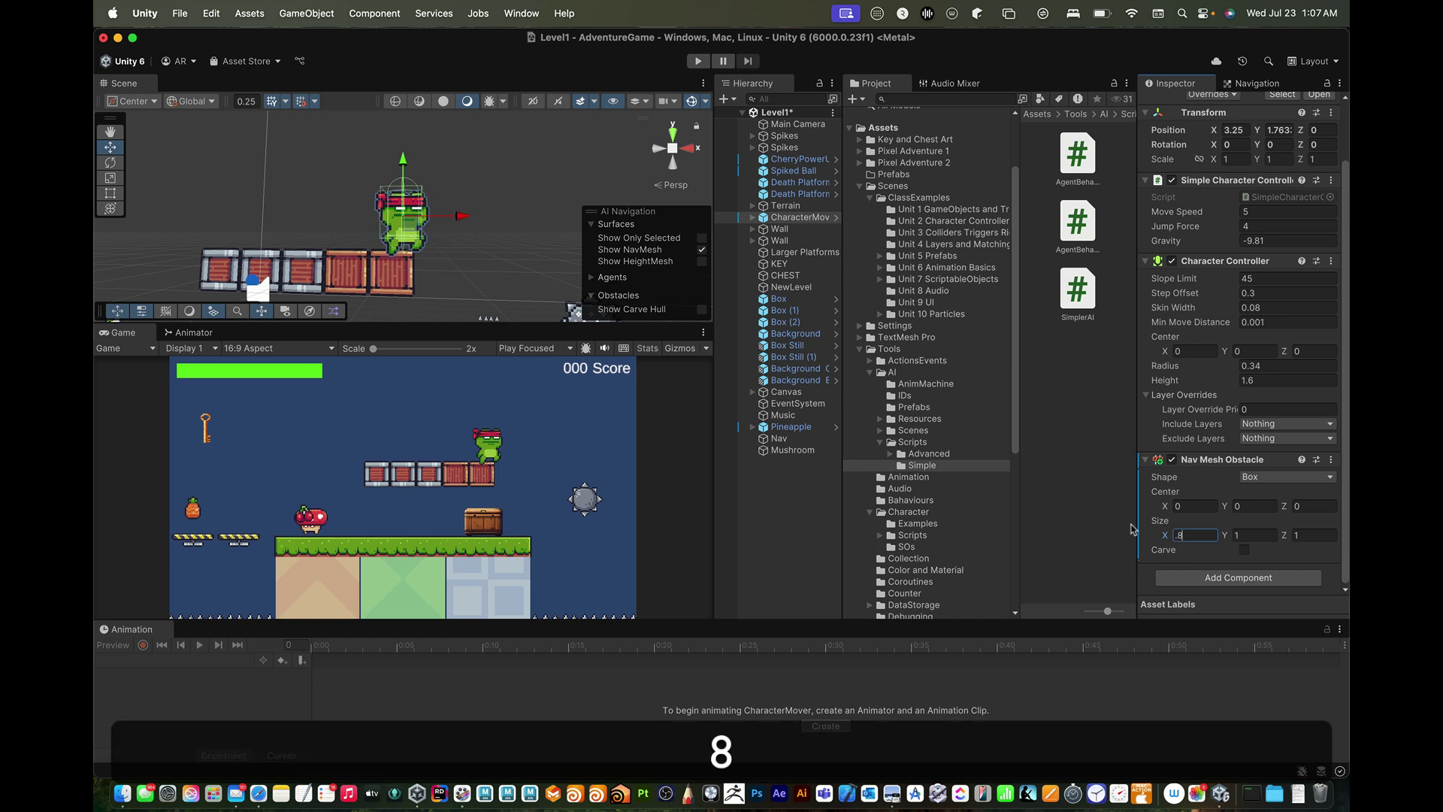
key("Tab")
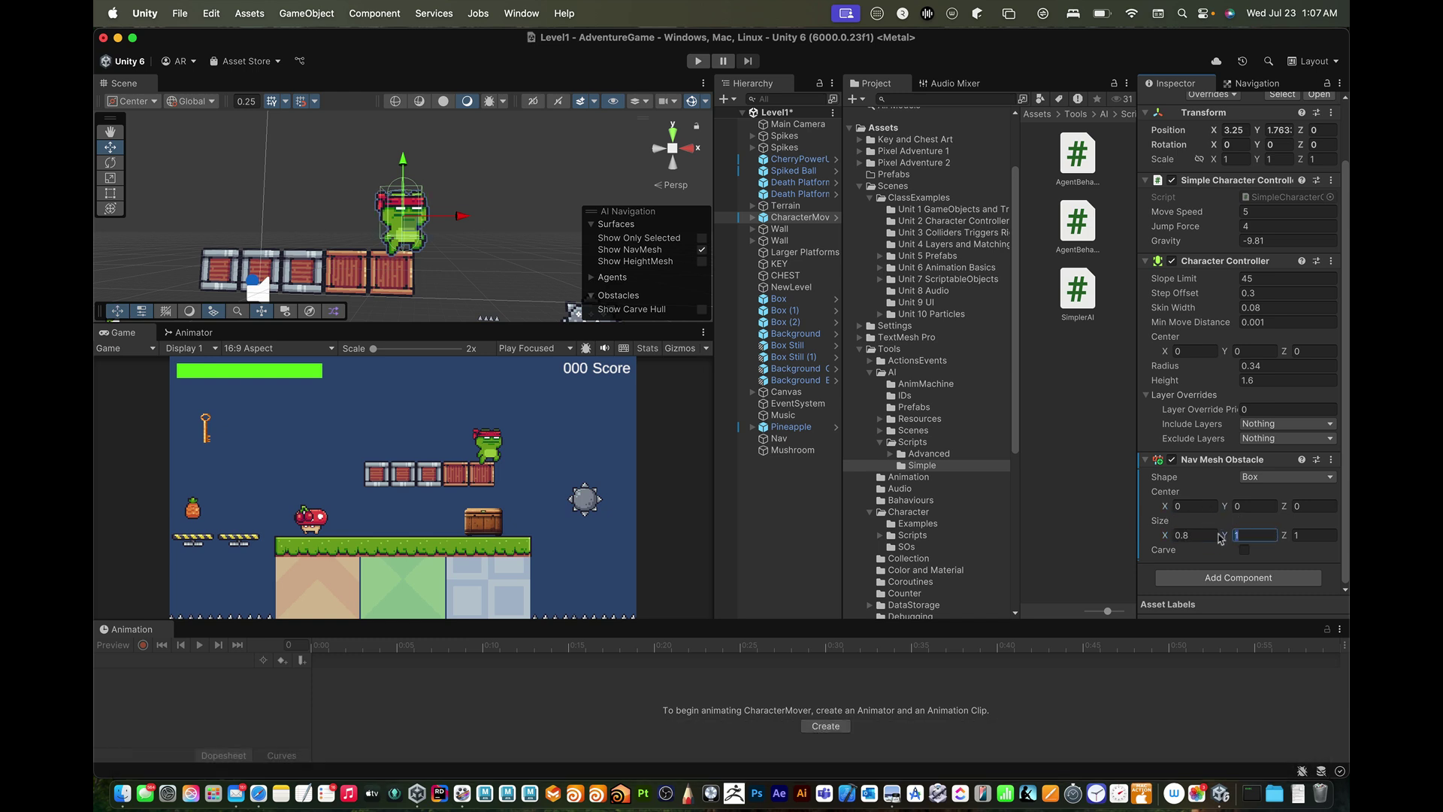
type("1.2")
key("Return")
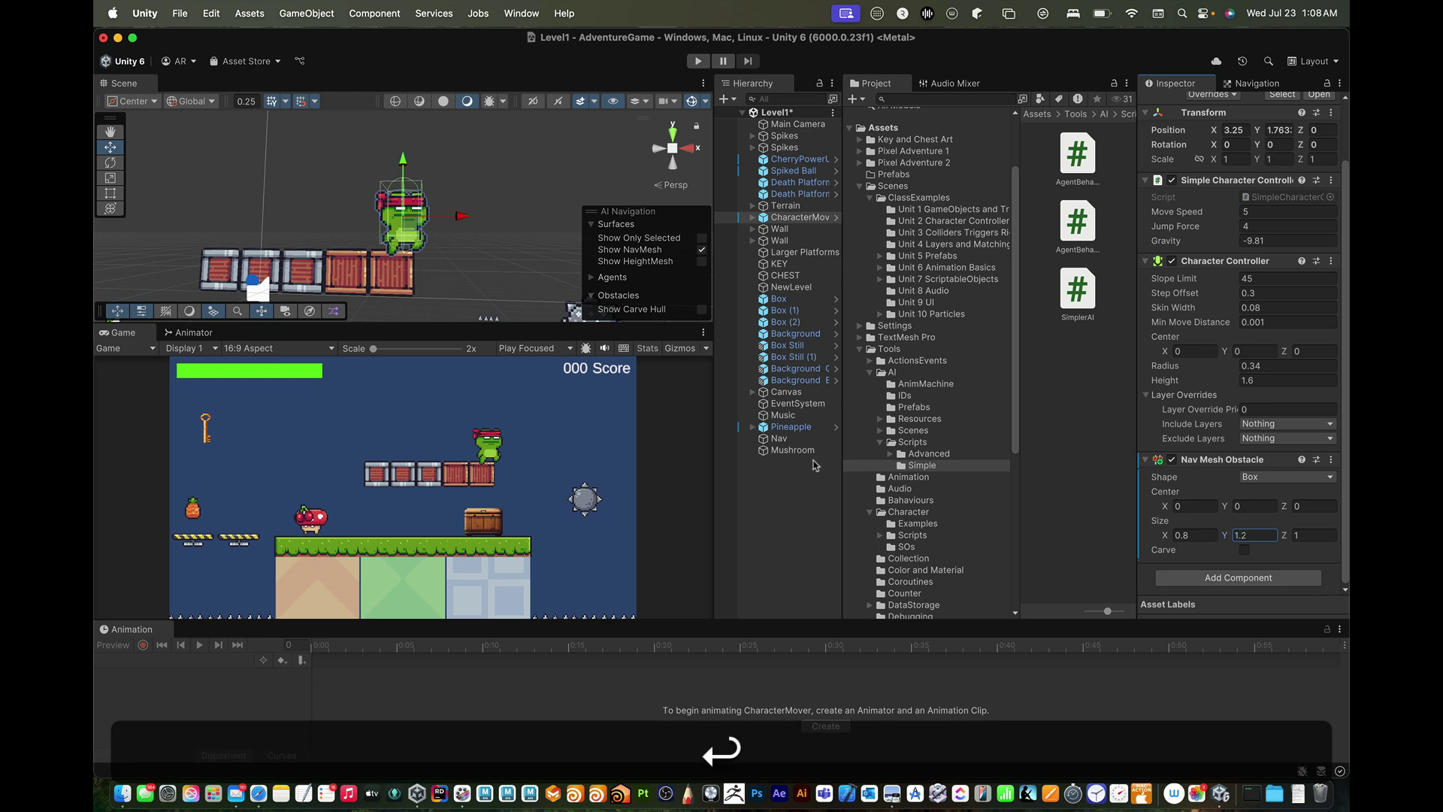
left_click_drag(499, 223, 532, 167, "alt")
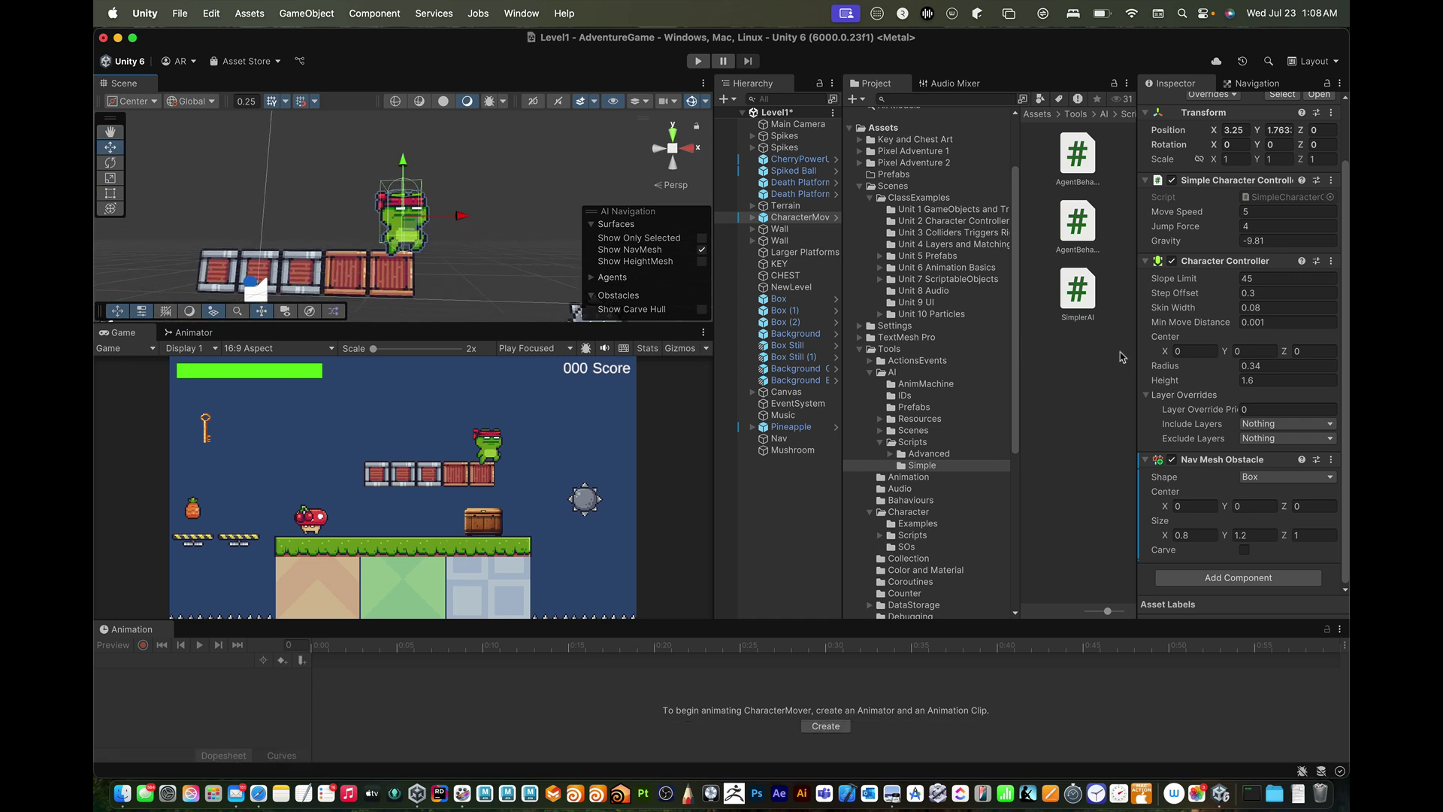
left_click_drag(1223, 508, 1222, 511)
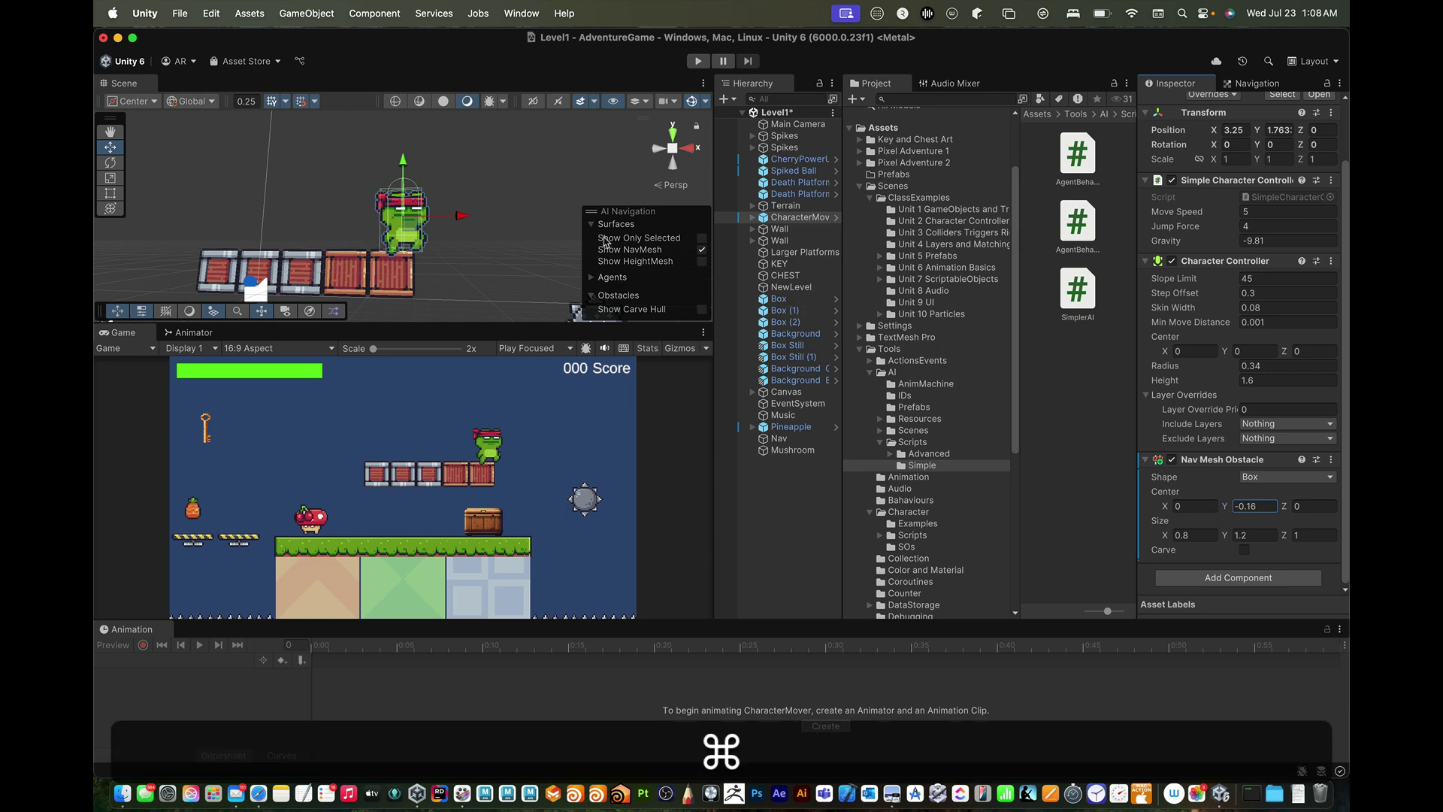
- Play-test how the Mushroom follows the character with the Nav Mesh Obstacle attached, and exit play mode
key("super+p")
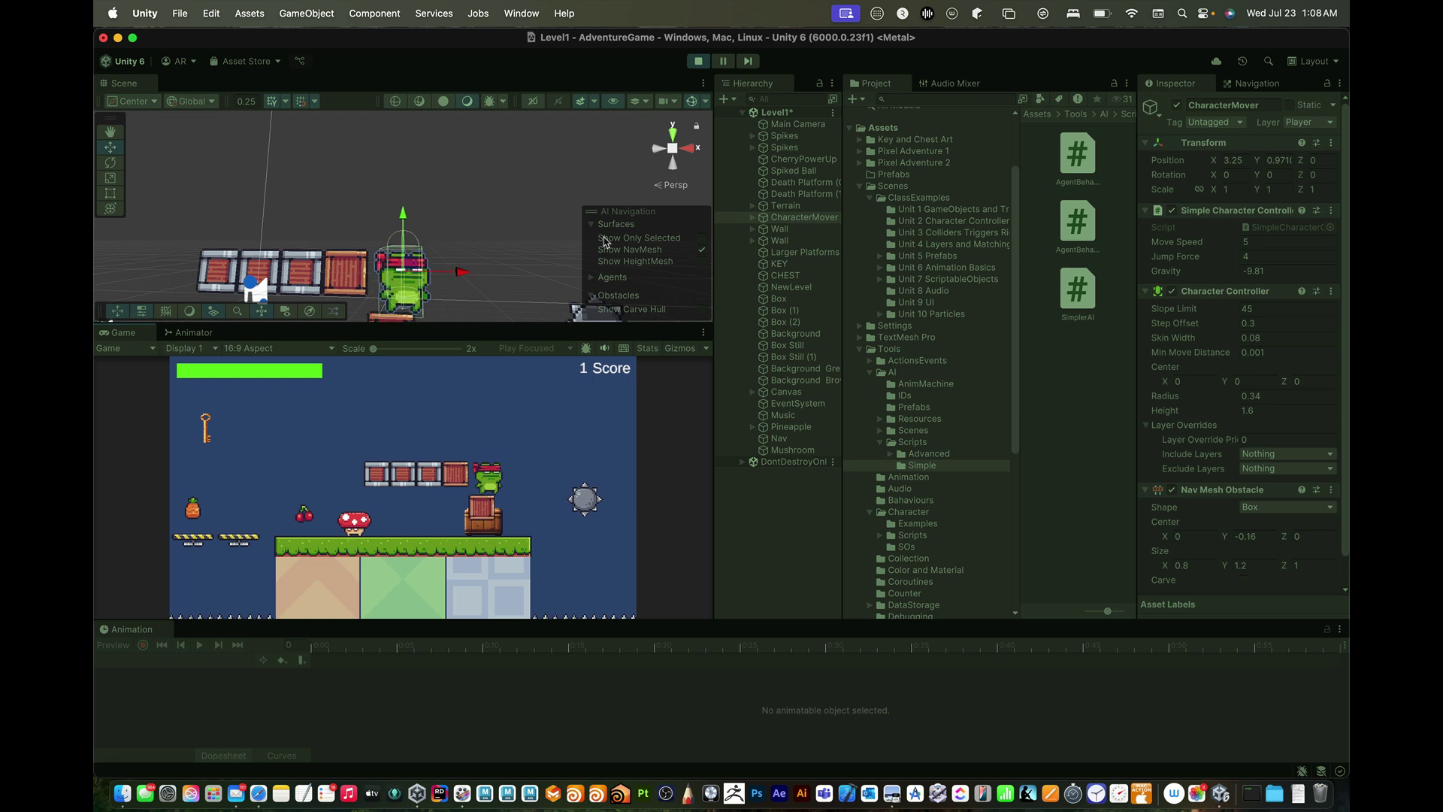
key("Left")
key("Left")
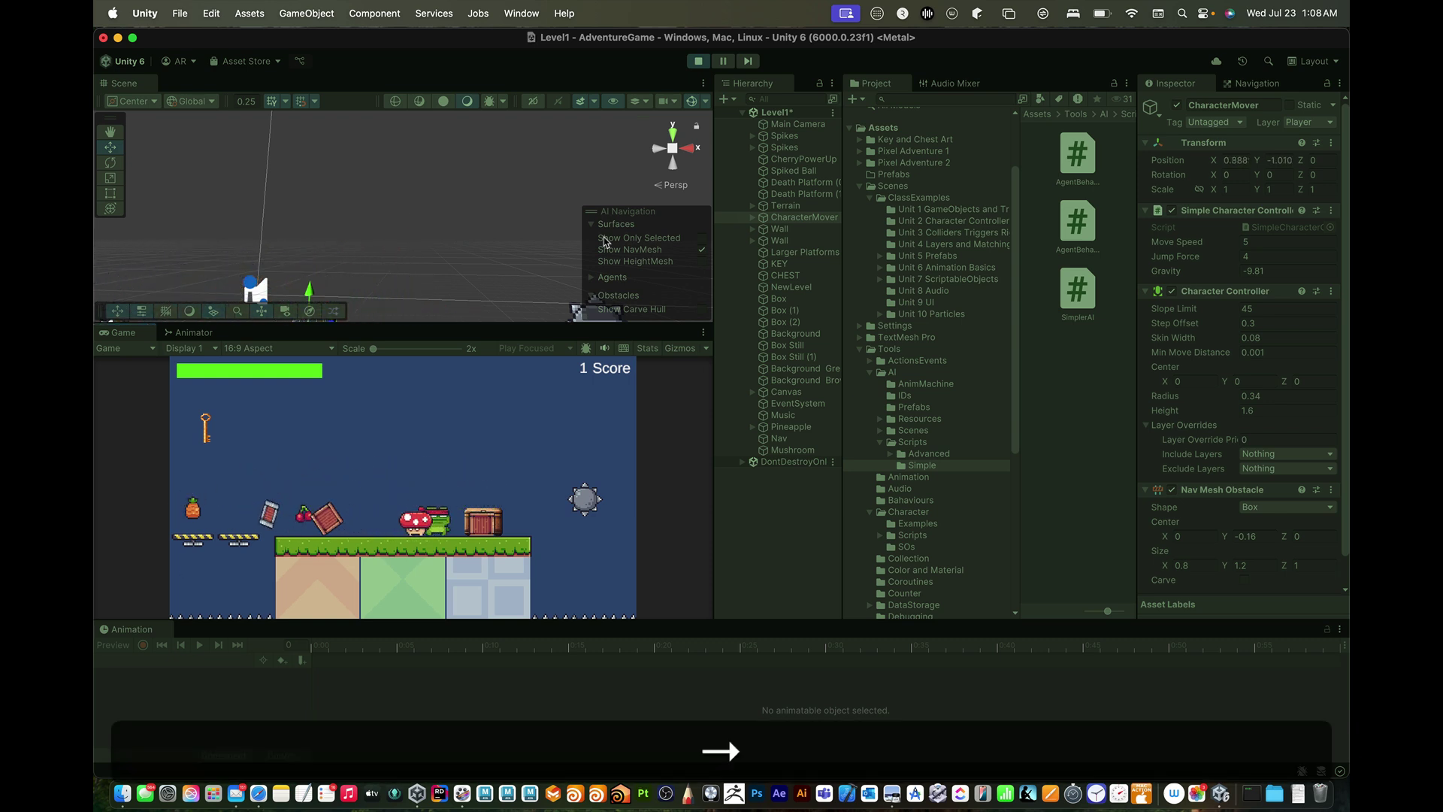
key("Right")
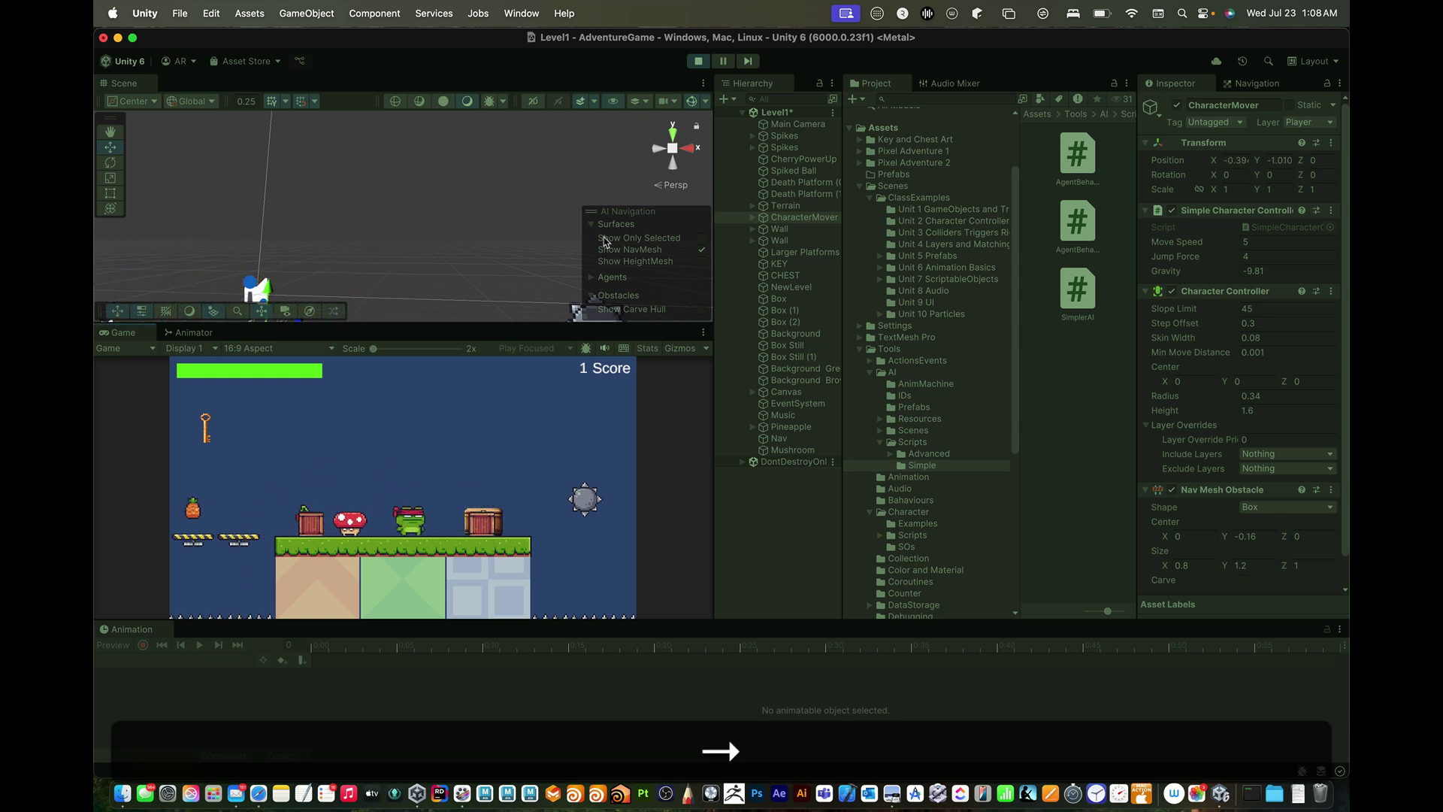
key("Left")
key("Right")
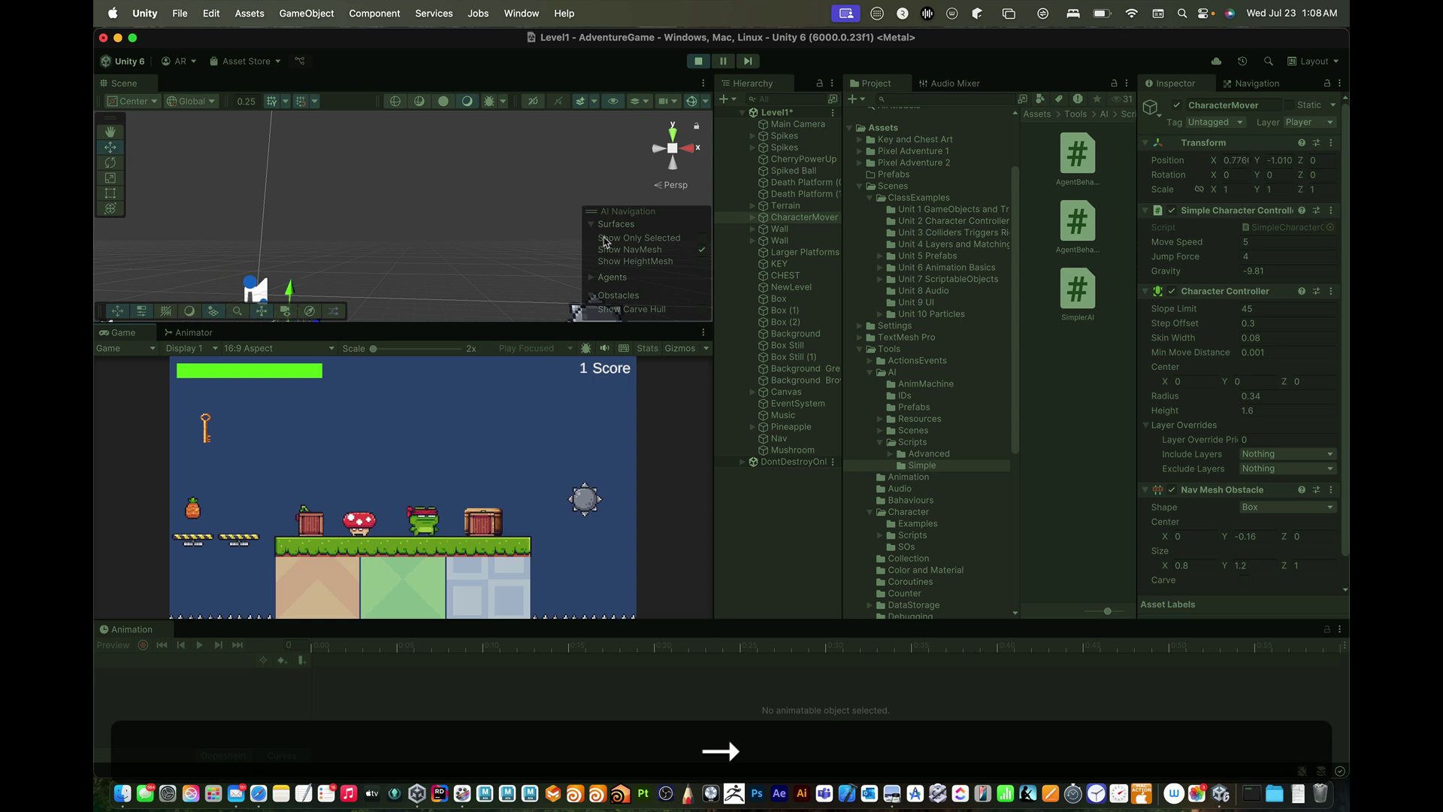
key("Left")
key("Right")
key("Left")
key("Right")
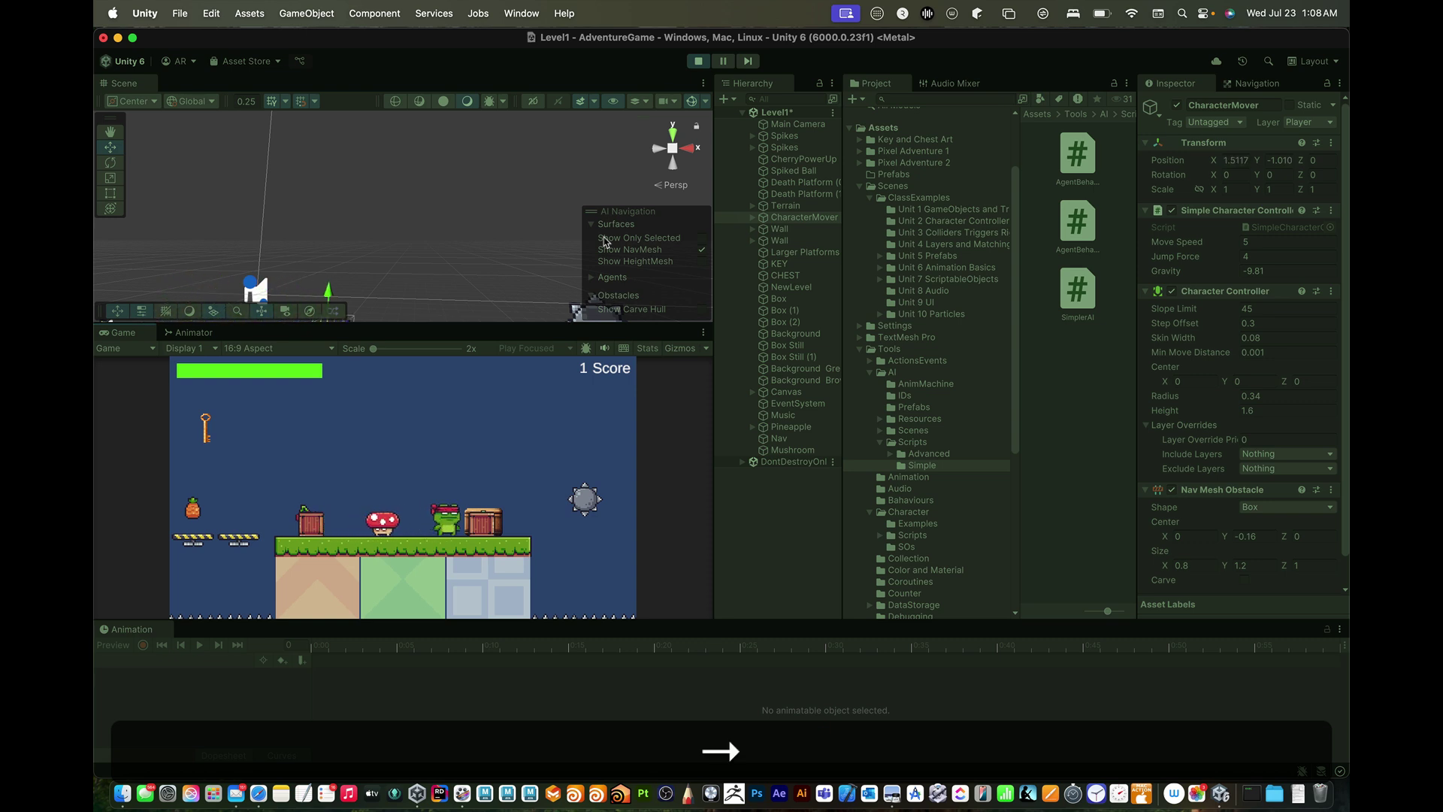
key("Left")
key("Right")
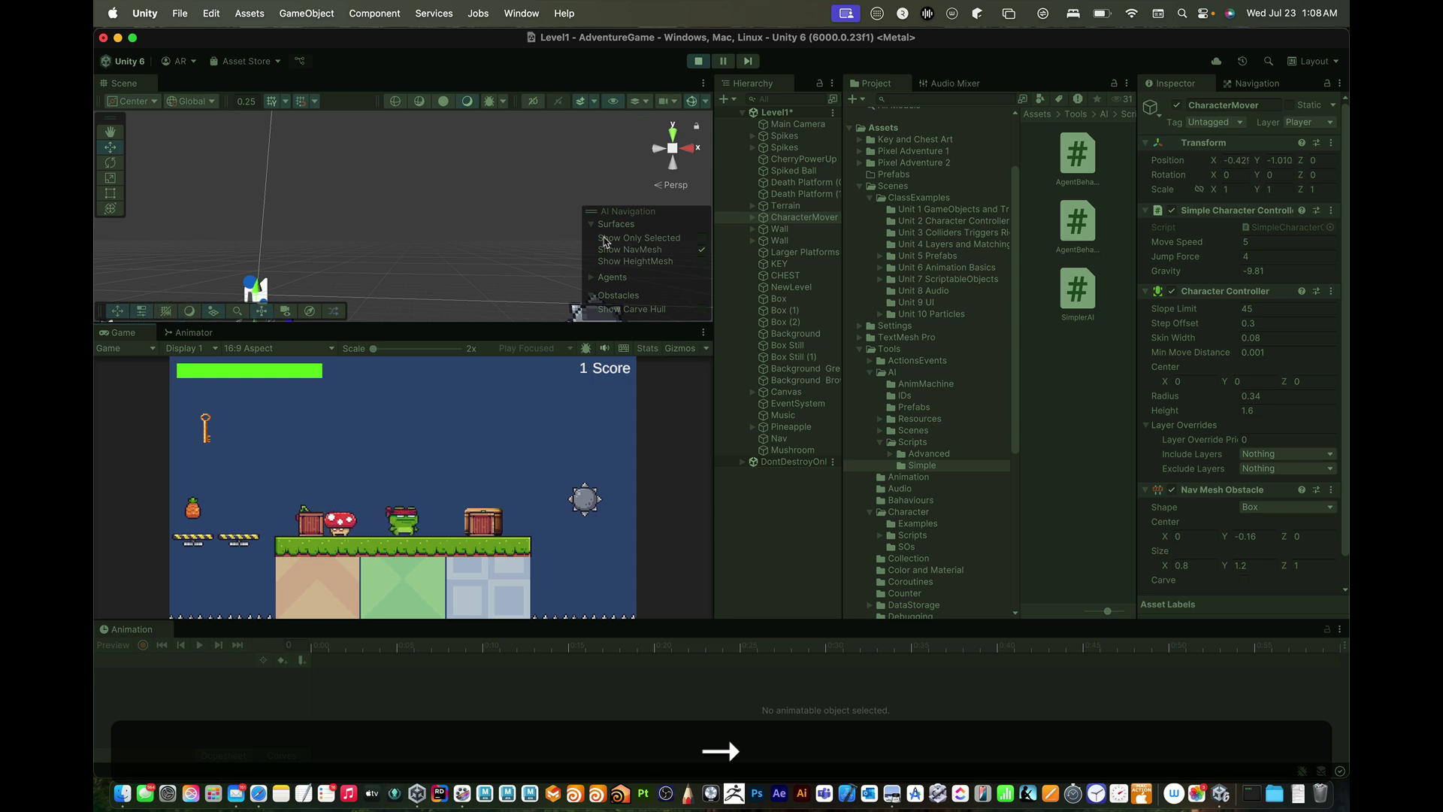
key("super+p")
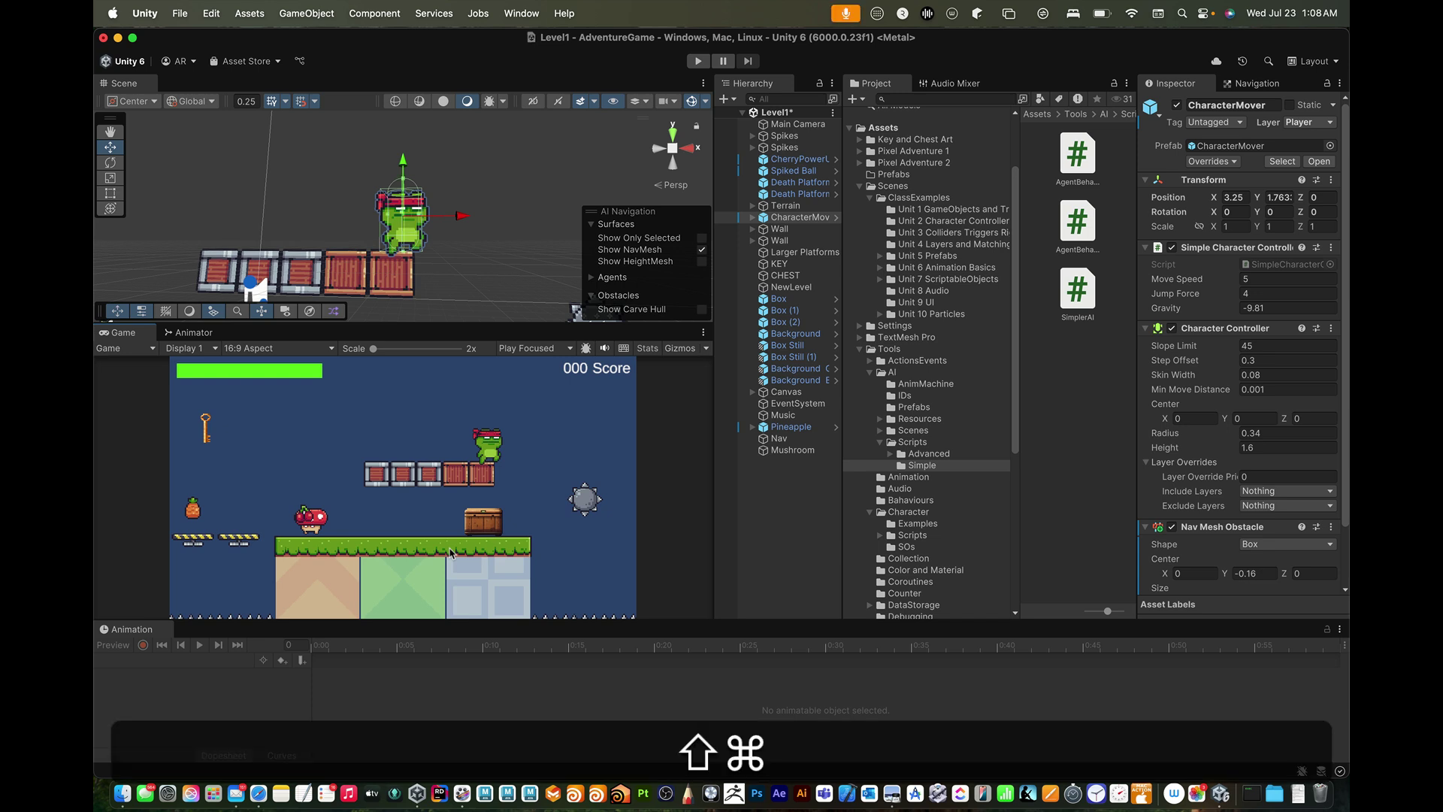
- Duplicate the Nav plane in the Level1 scene
left_click(759, 471)
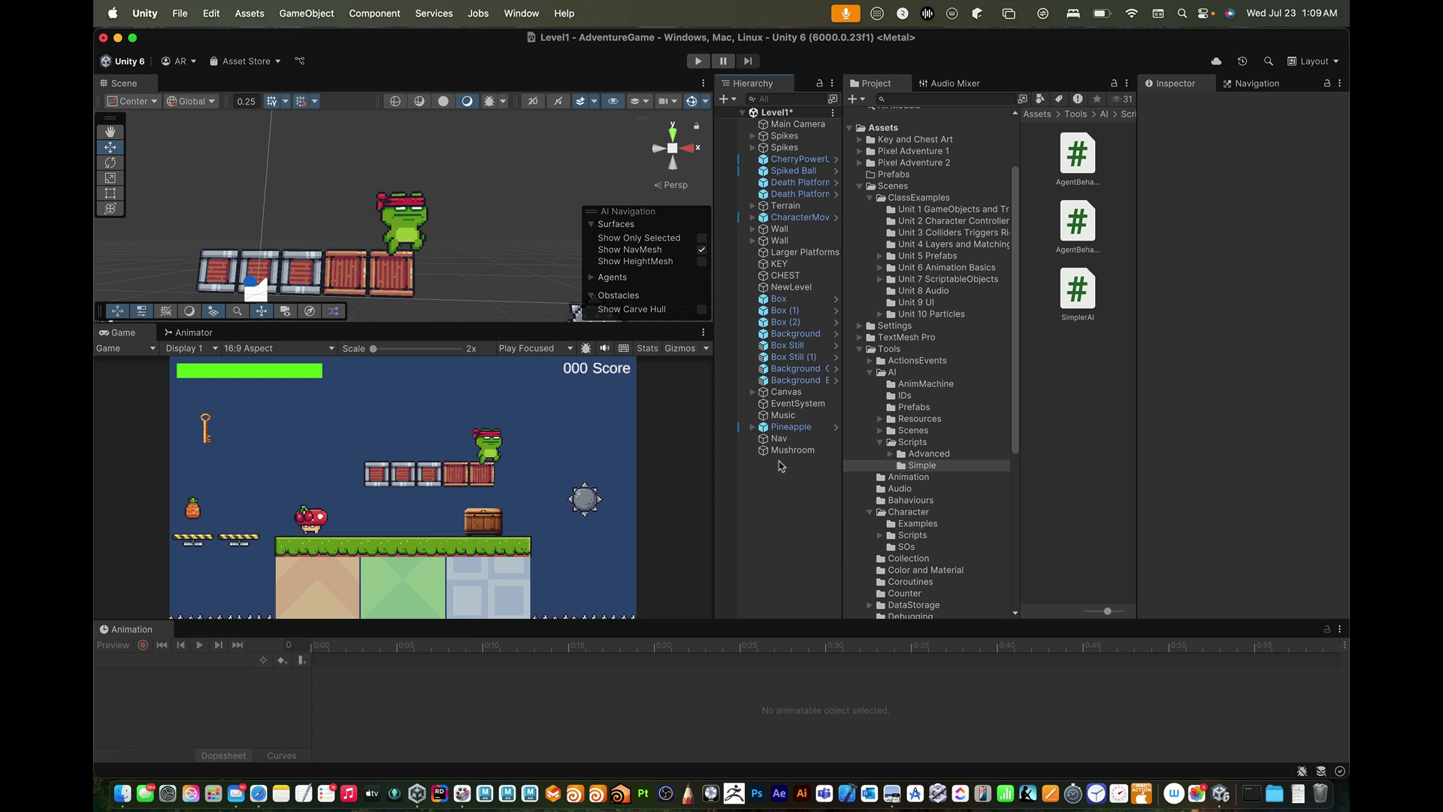
left_click(778, 438)
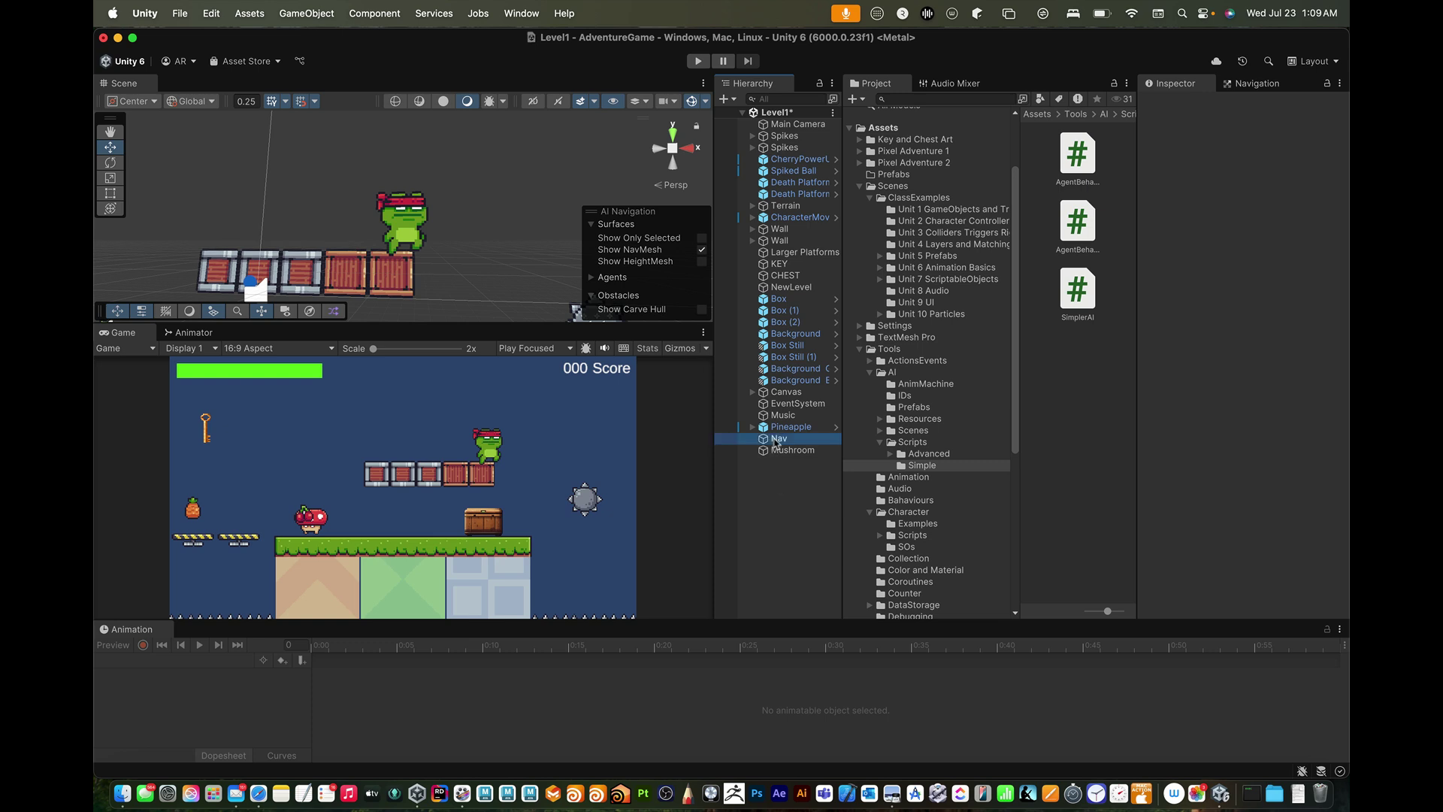
scroll(421, 214, "down", 8)
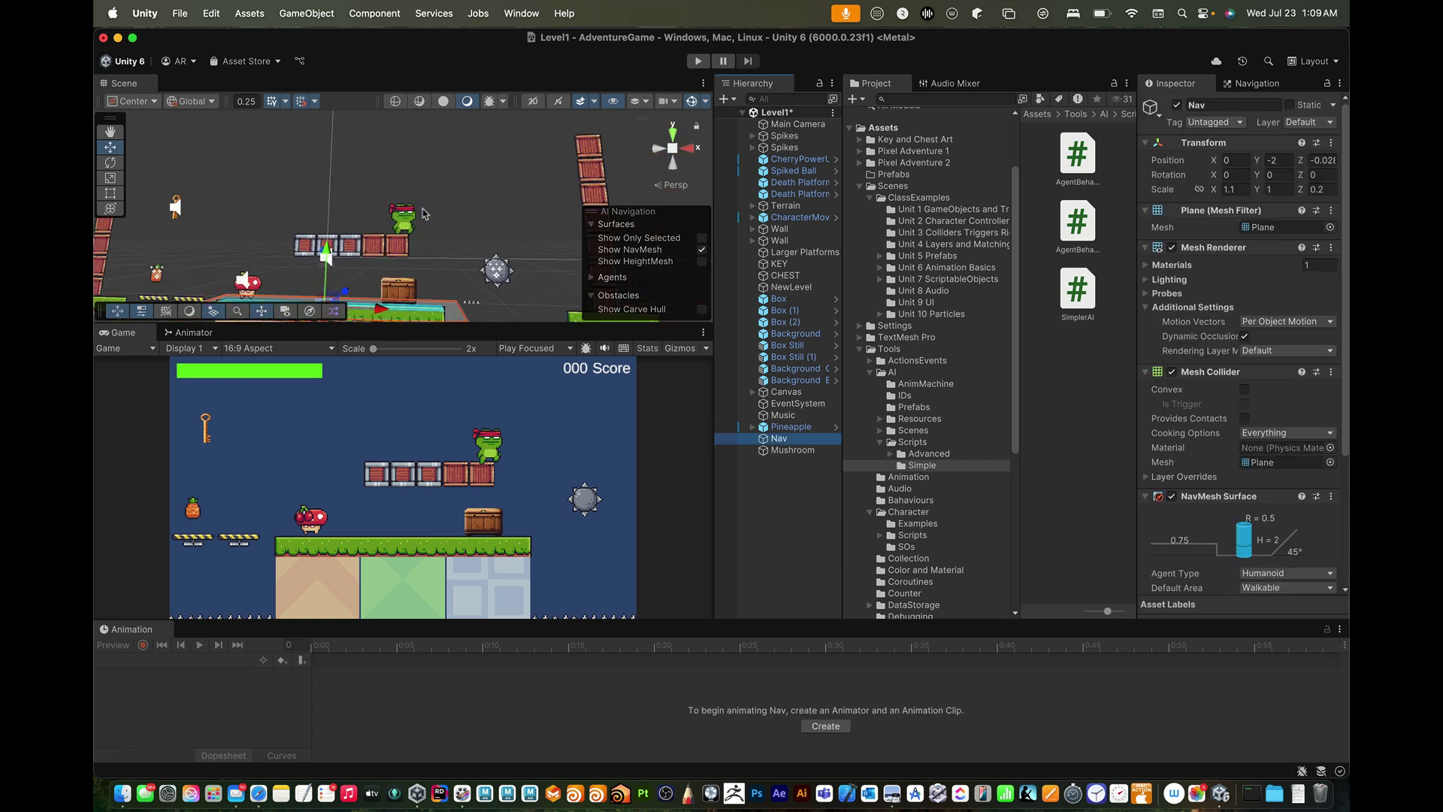
left_click_drag(422, 214, 370, 293, "alt")
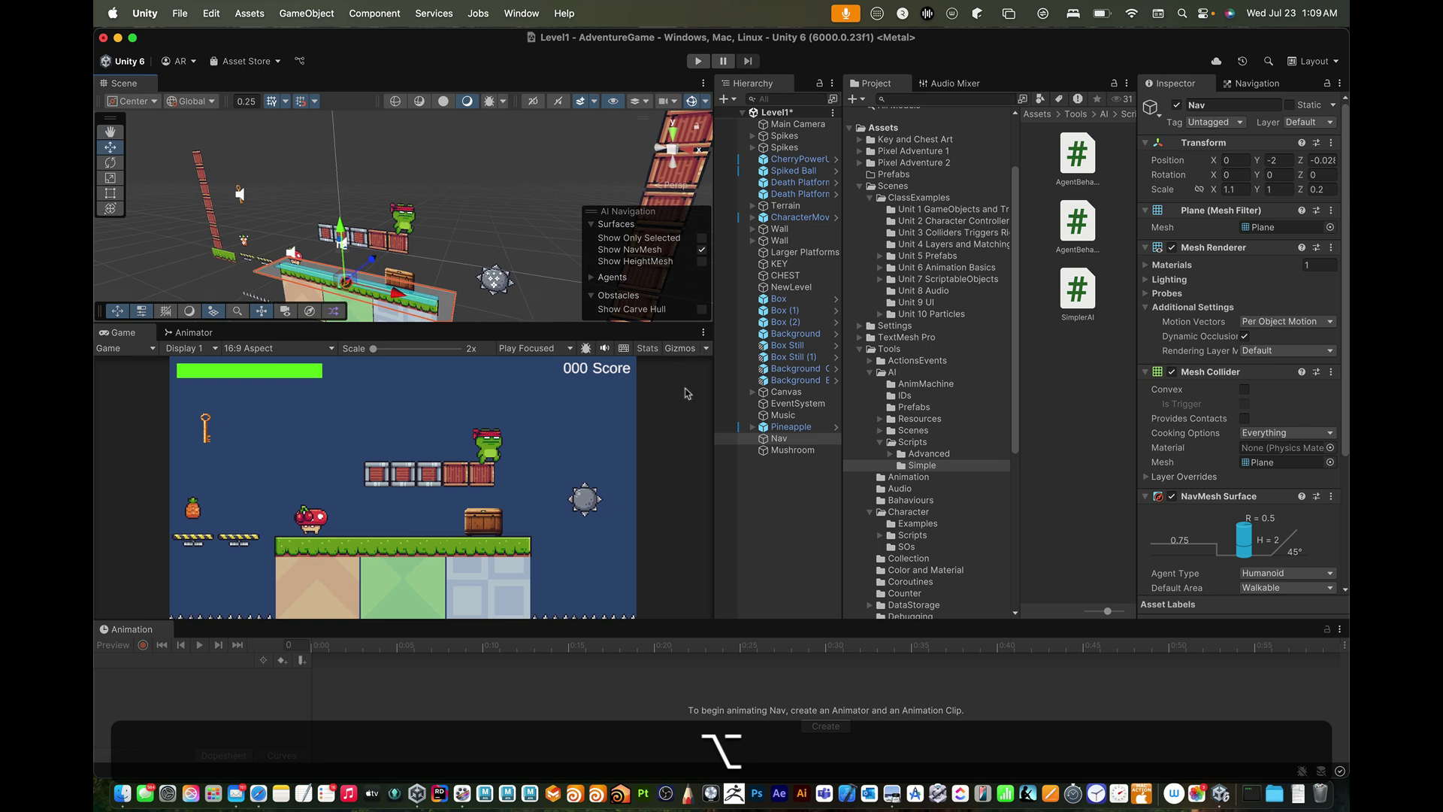
key("super+d")
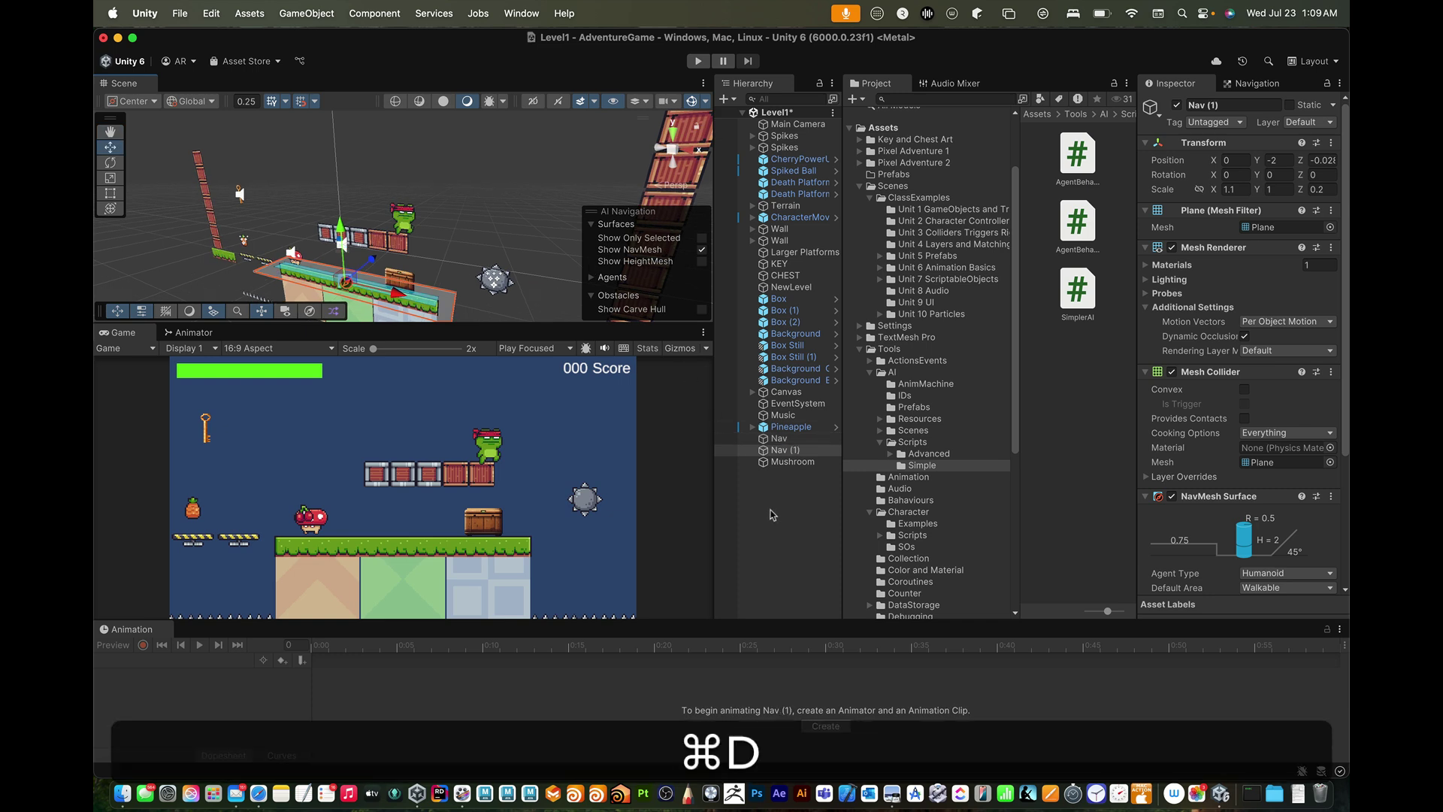
- Rename the duplicated Nav plane as Nav Side
key("Return")
left_click(782, 518)
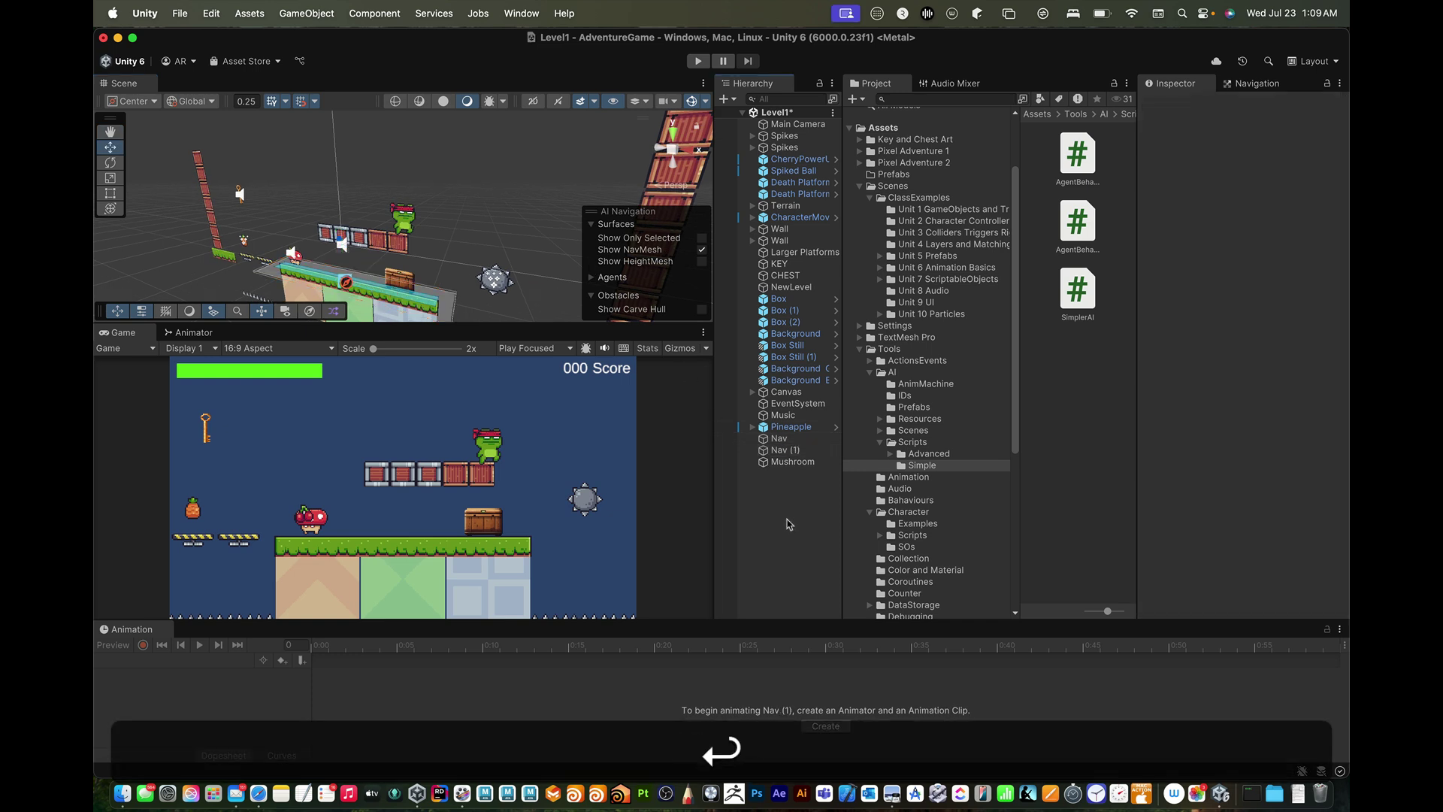
left_click(780, 450)
key("Return")
key("Right")
key("BackSpace")
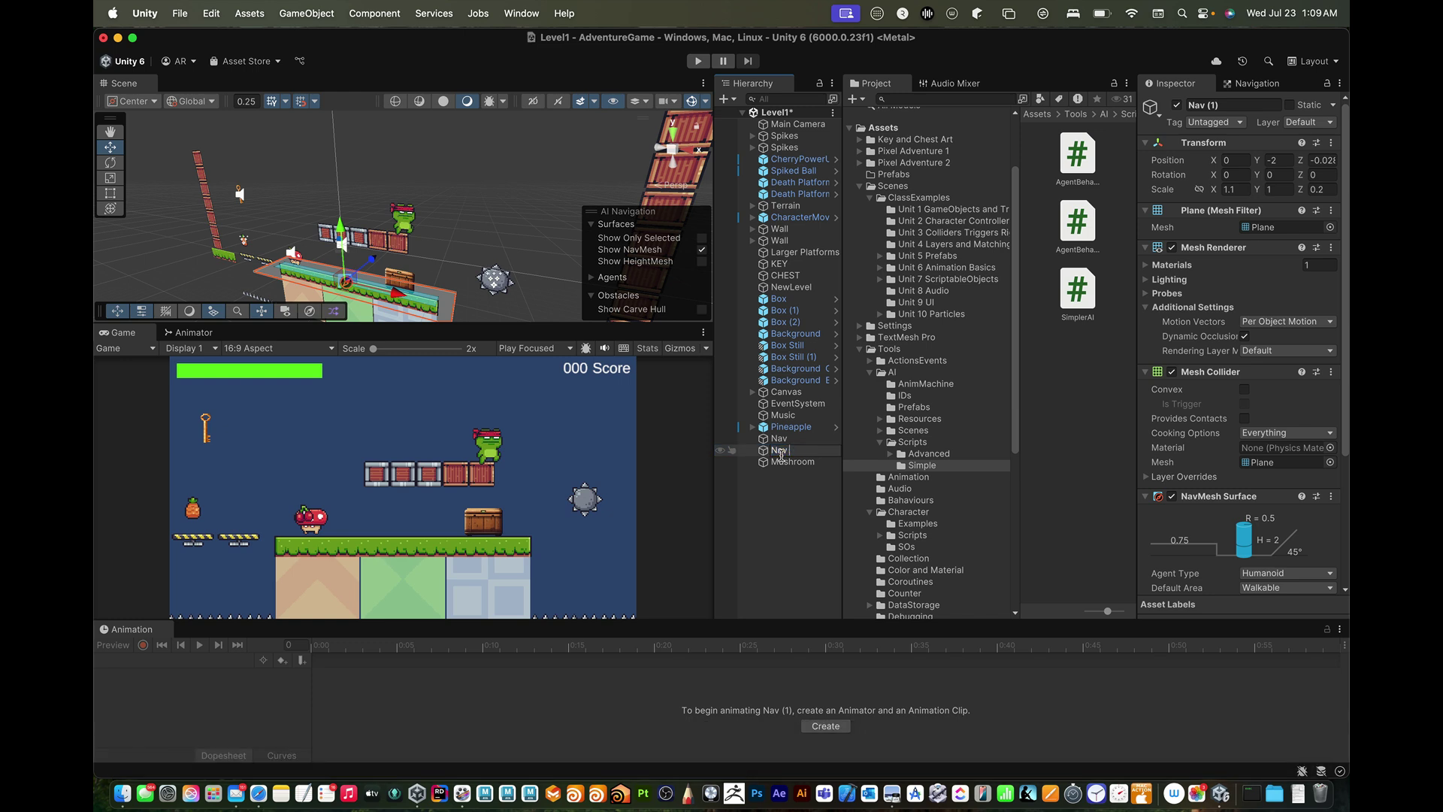
type("Side")
key("Return")
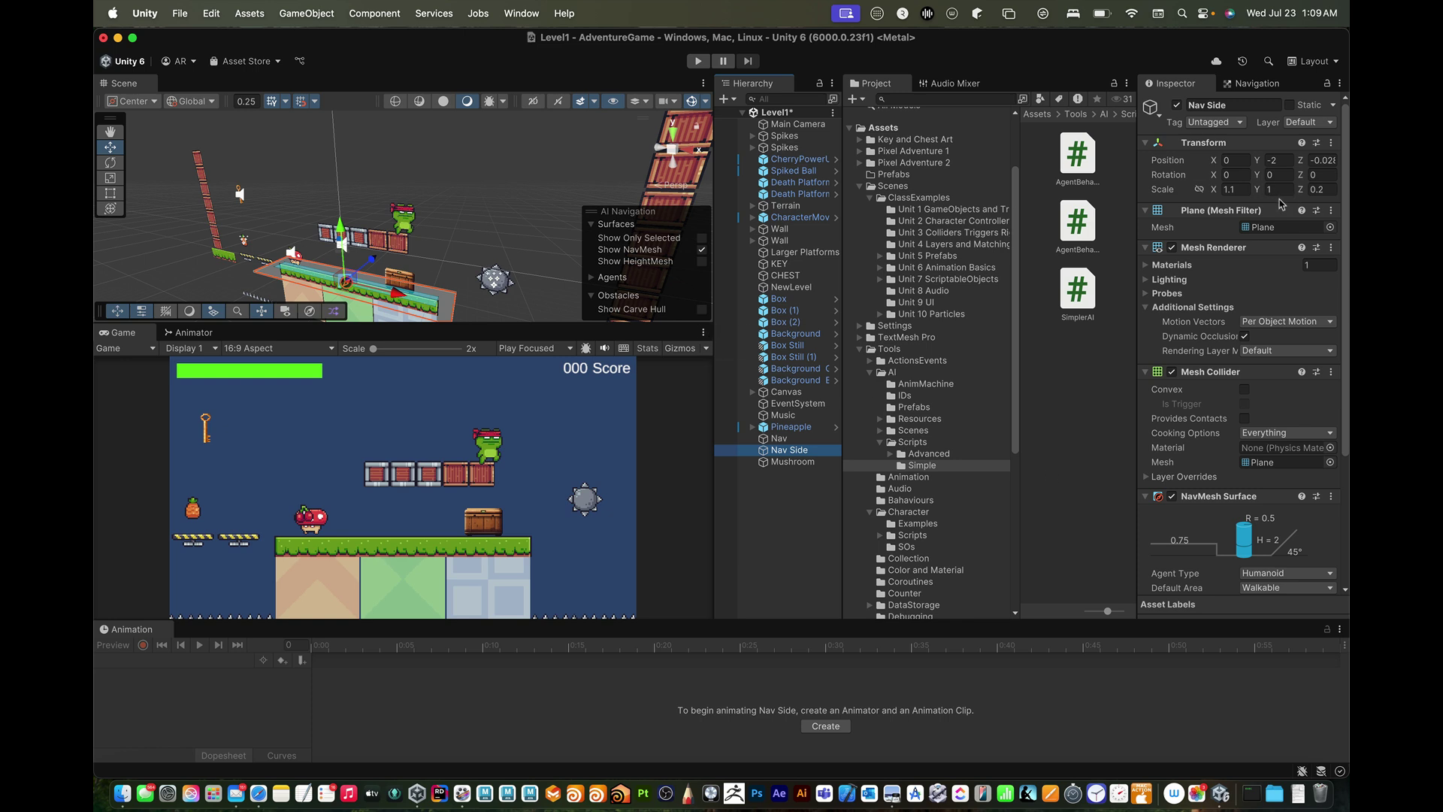
- Set the Z scale of Nav Side to 0.5 and activate the Rotate tool
left_click(1327, 191)
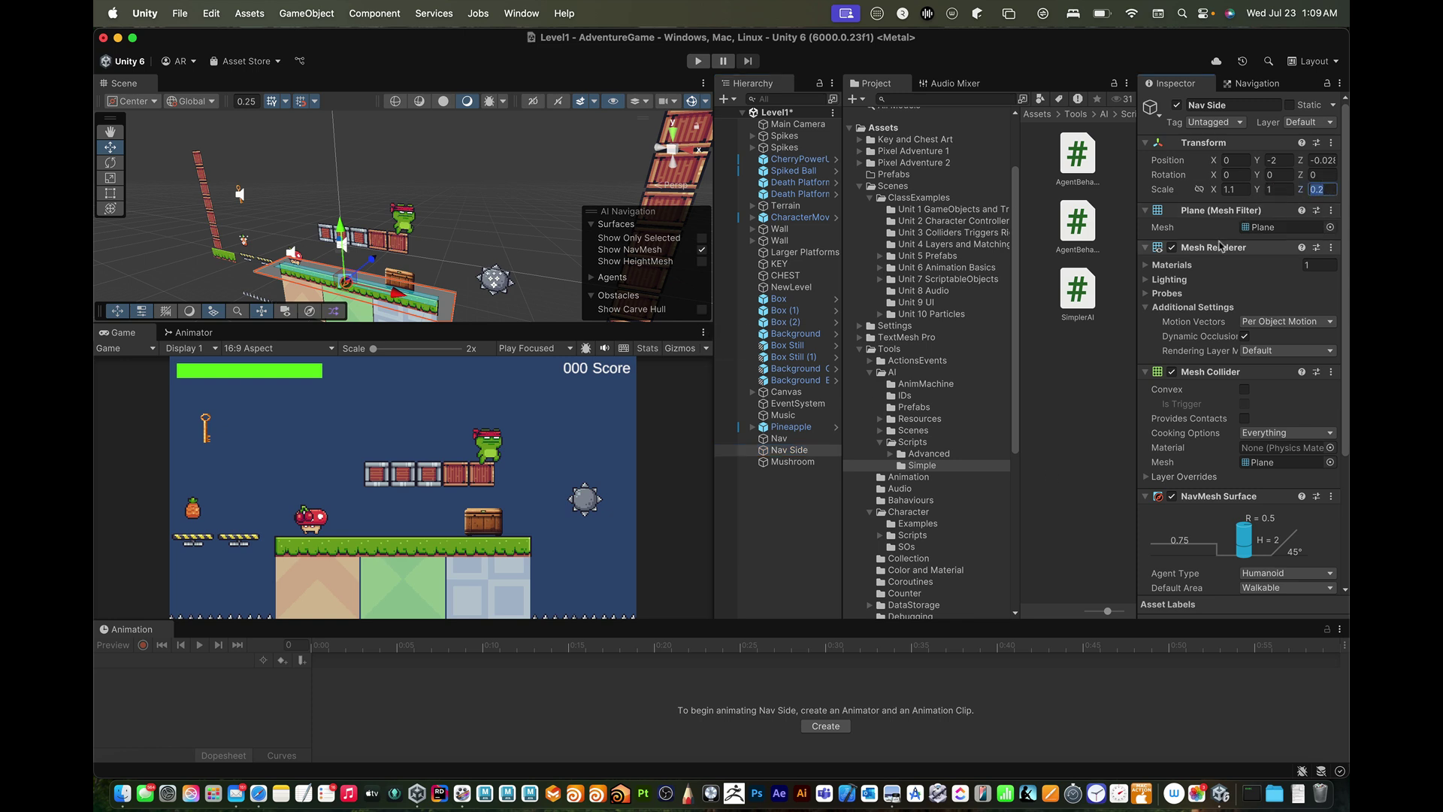
type("1")
key("Return")
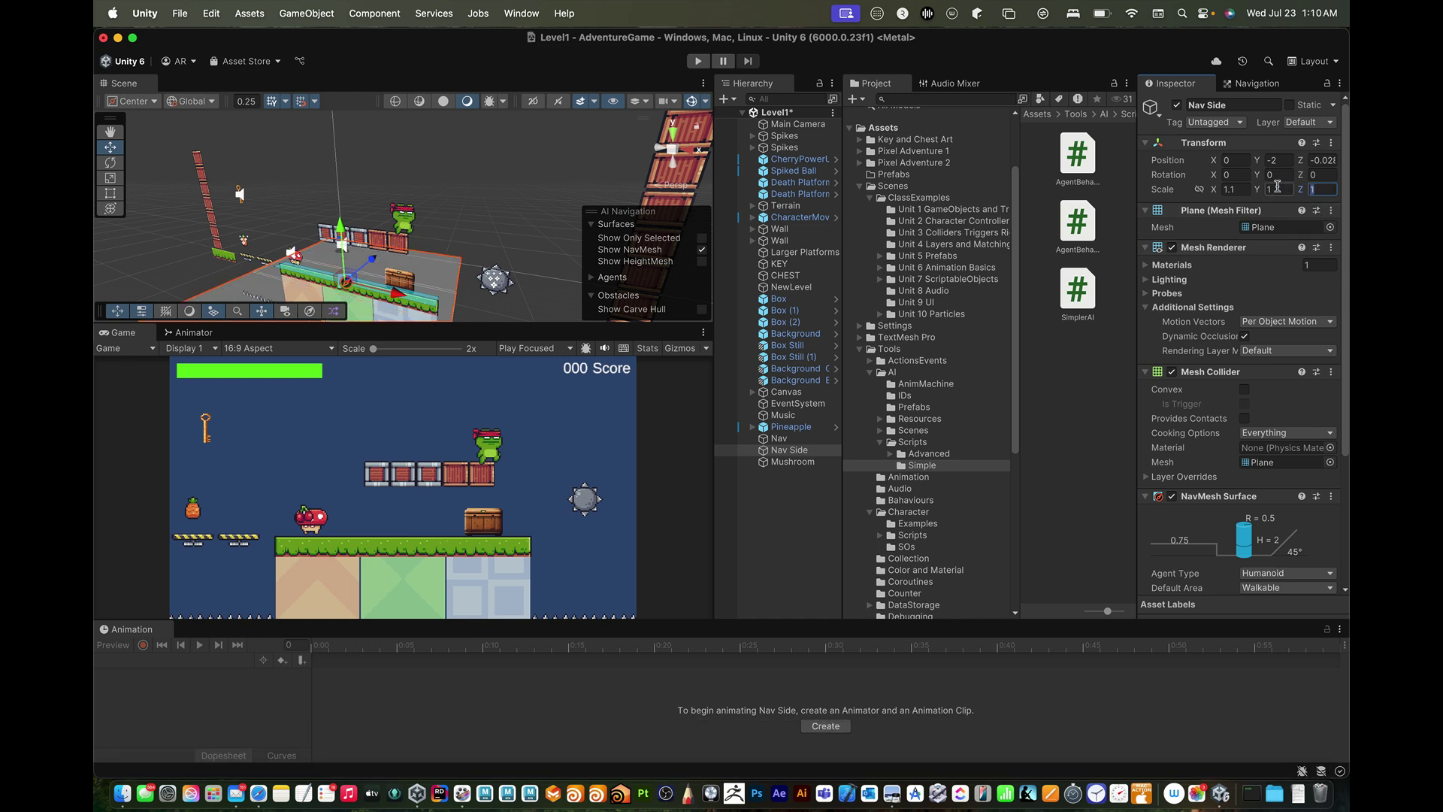
type("0.5")
key("Return")
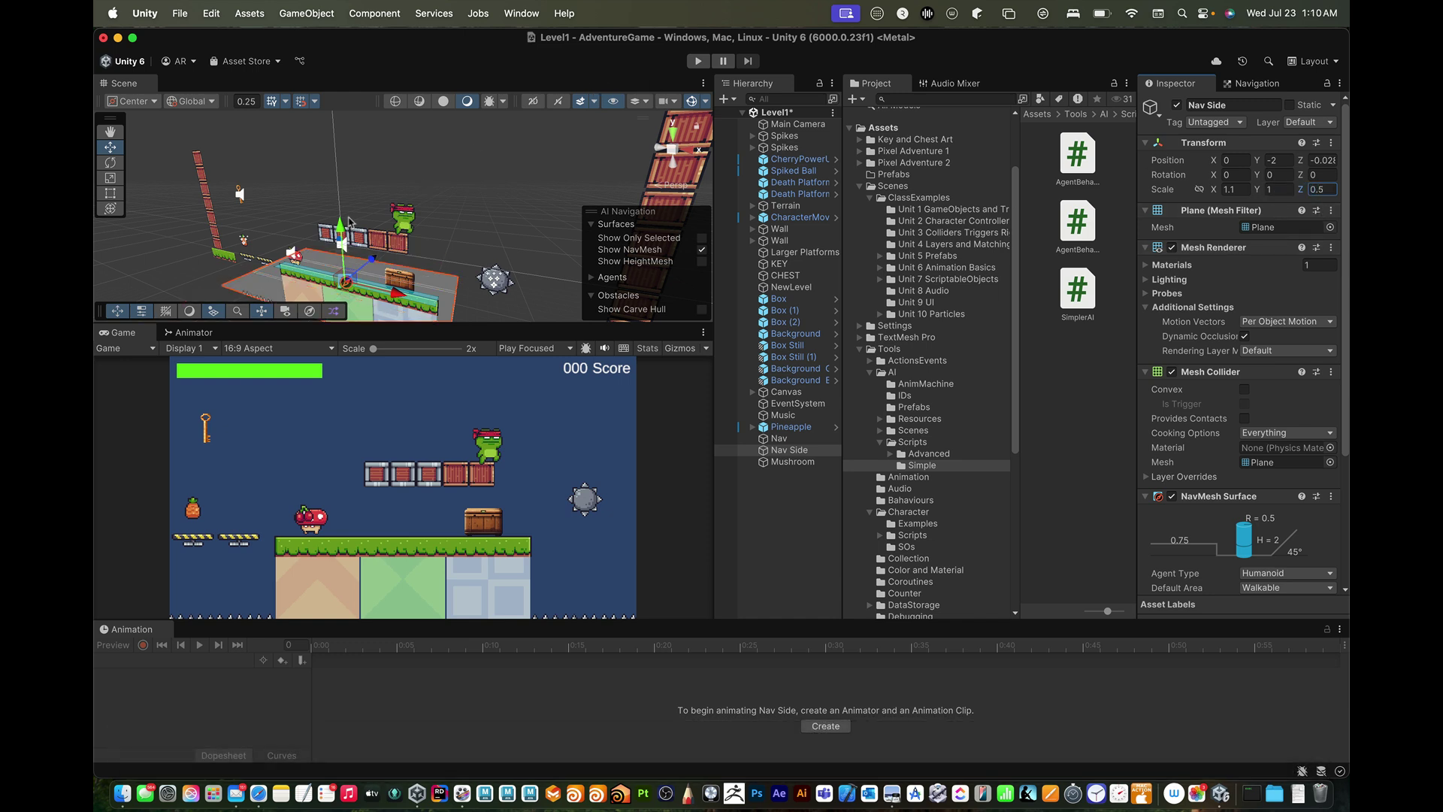
key("e")
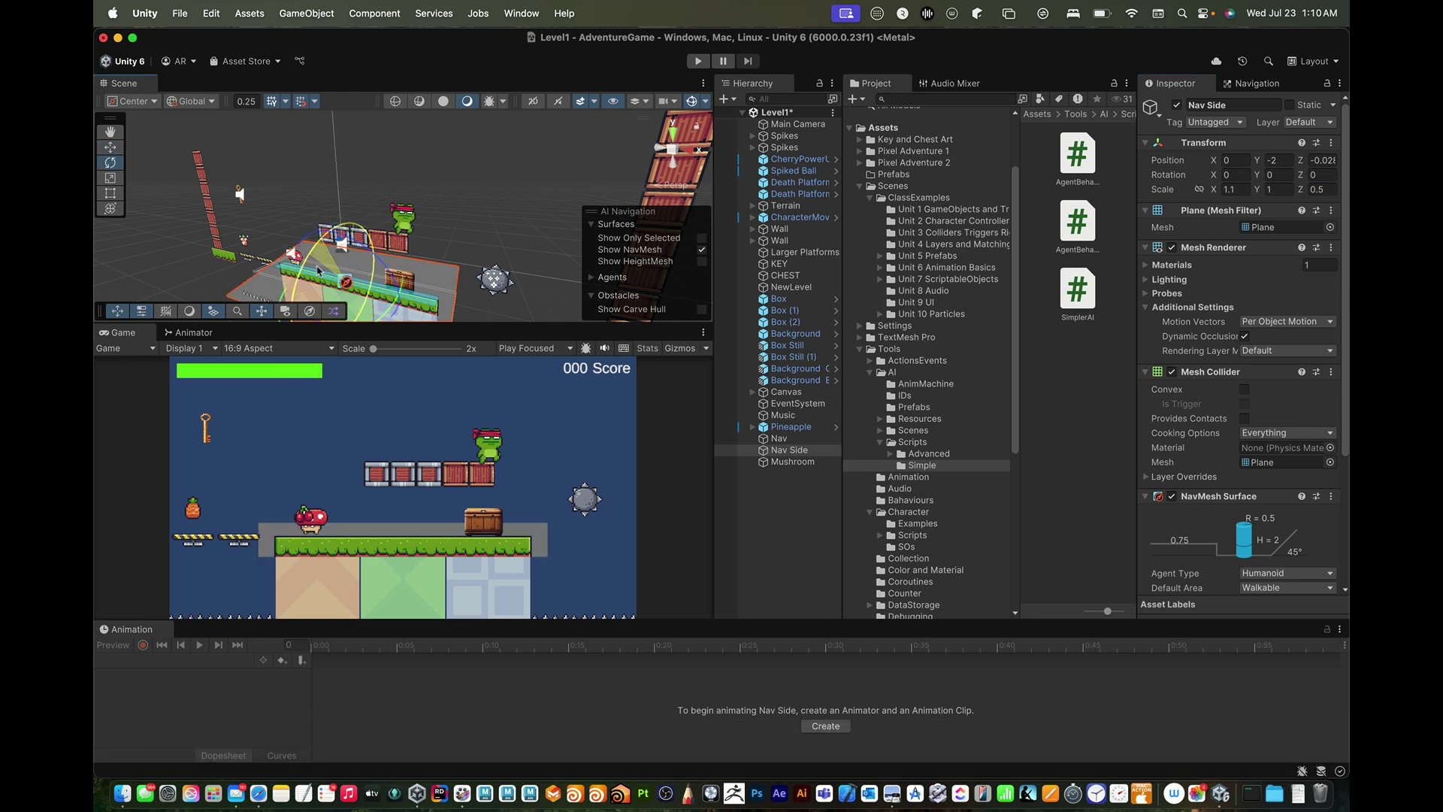
- Rotate the Nav Side plane to -90 on X so it stands upright, and raise it to Y 2.25
left_click_drag(327, 243, 287, 308)
left_click_drag(362, 221, 335, 149, "alt")
key("w")
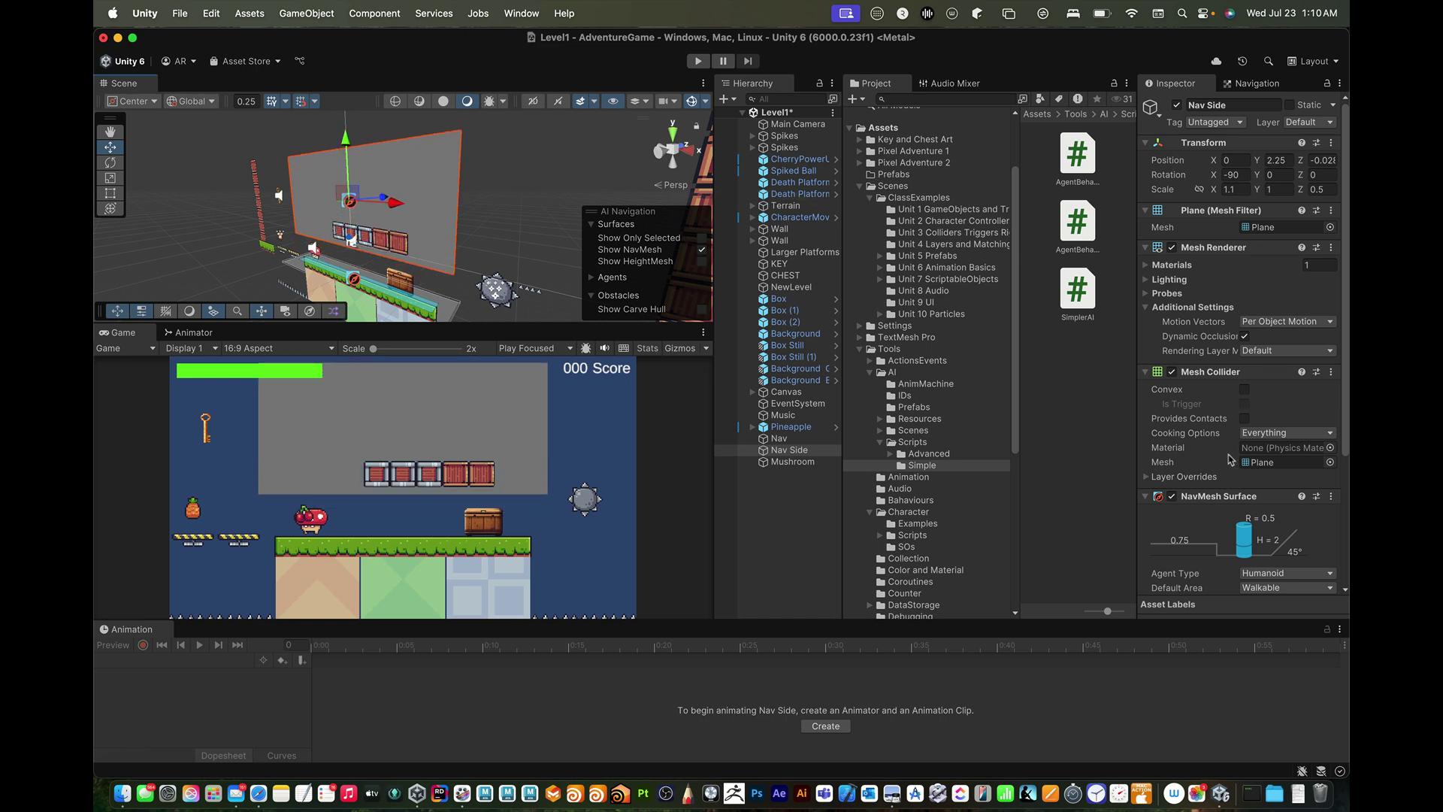
- Bake the NavMesh Surface of the upright Nav Side plane
scroll(1230, 459, "down", 5)
left_click(1314, 502)
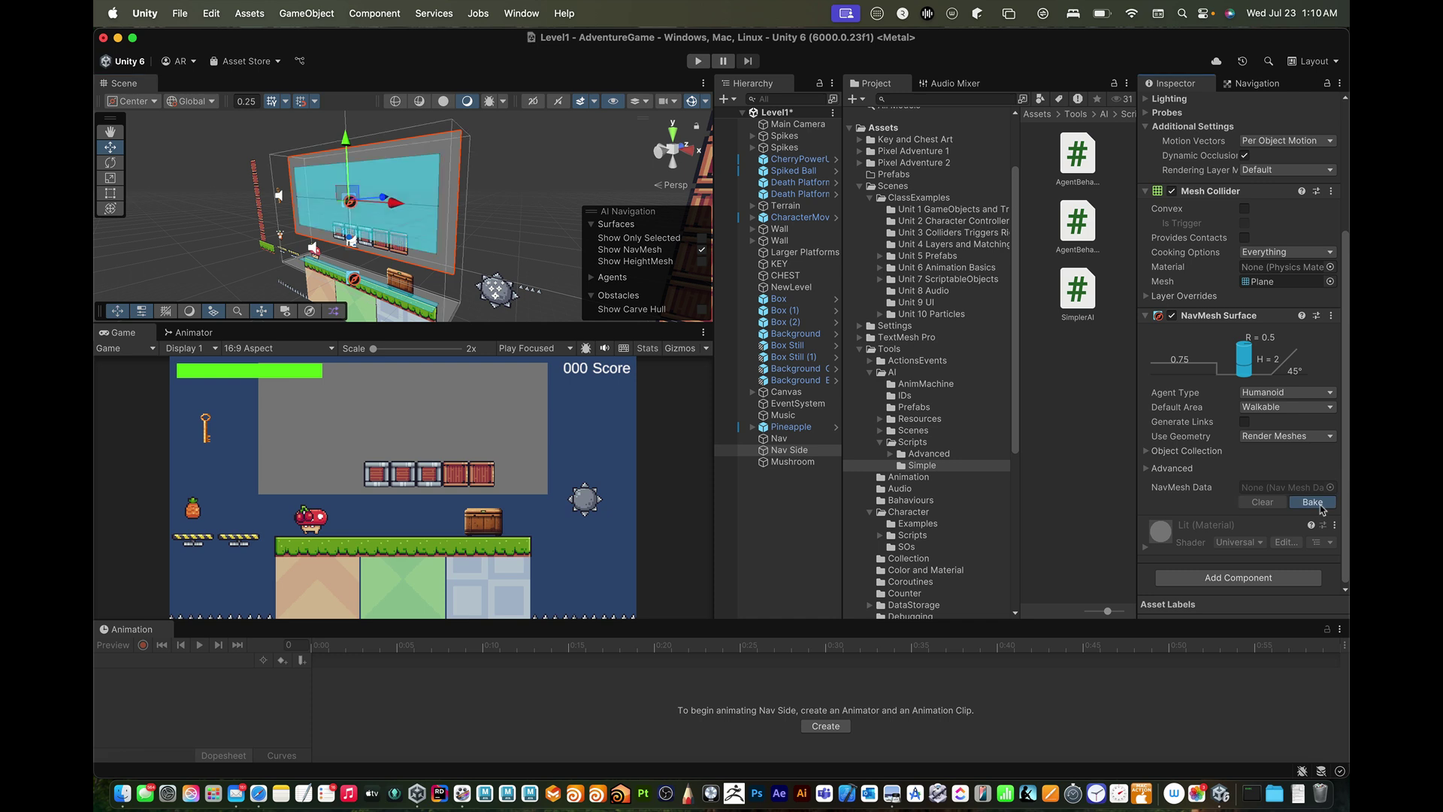
left_click_drag(376, 194, 244, 188, "alt")
- Create an empty GameObject in Level1 and position it in front of Nav Side at X 2.75, Y 2.5, Z -0.25
left_click(818, 535)
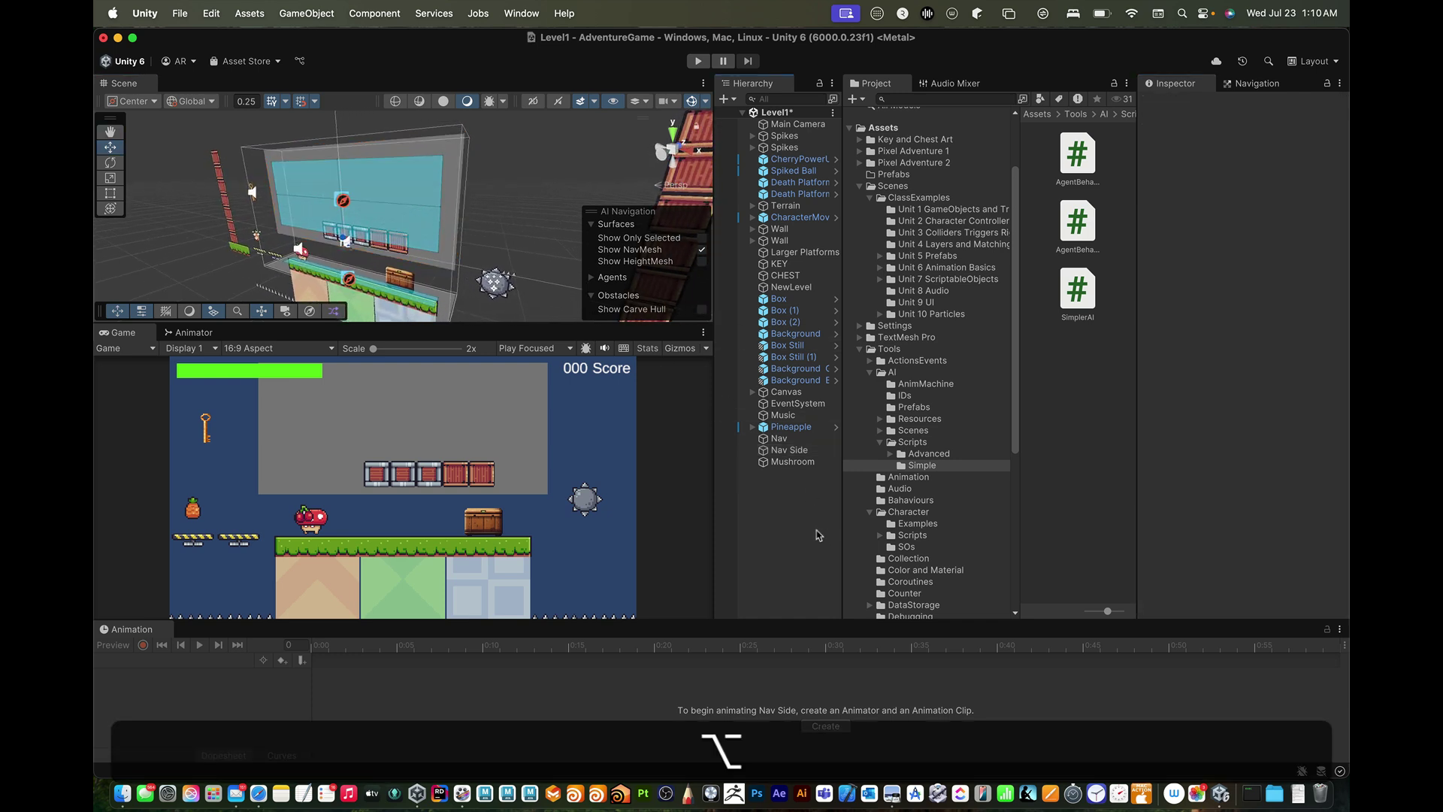
right_click(783, 499)
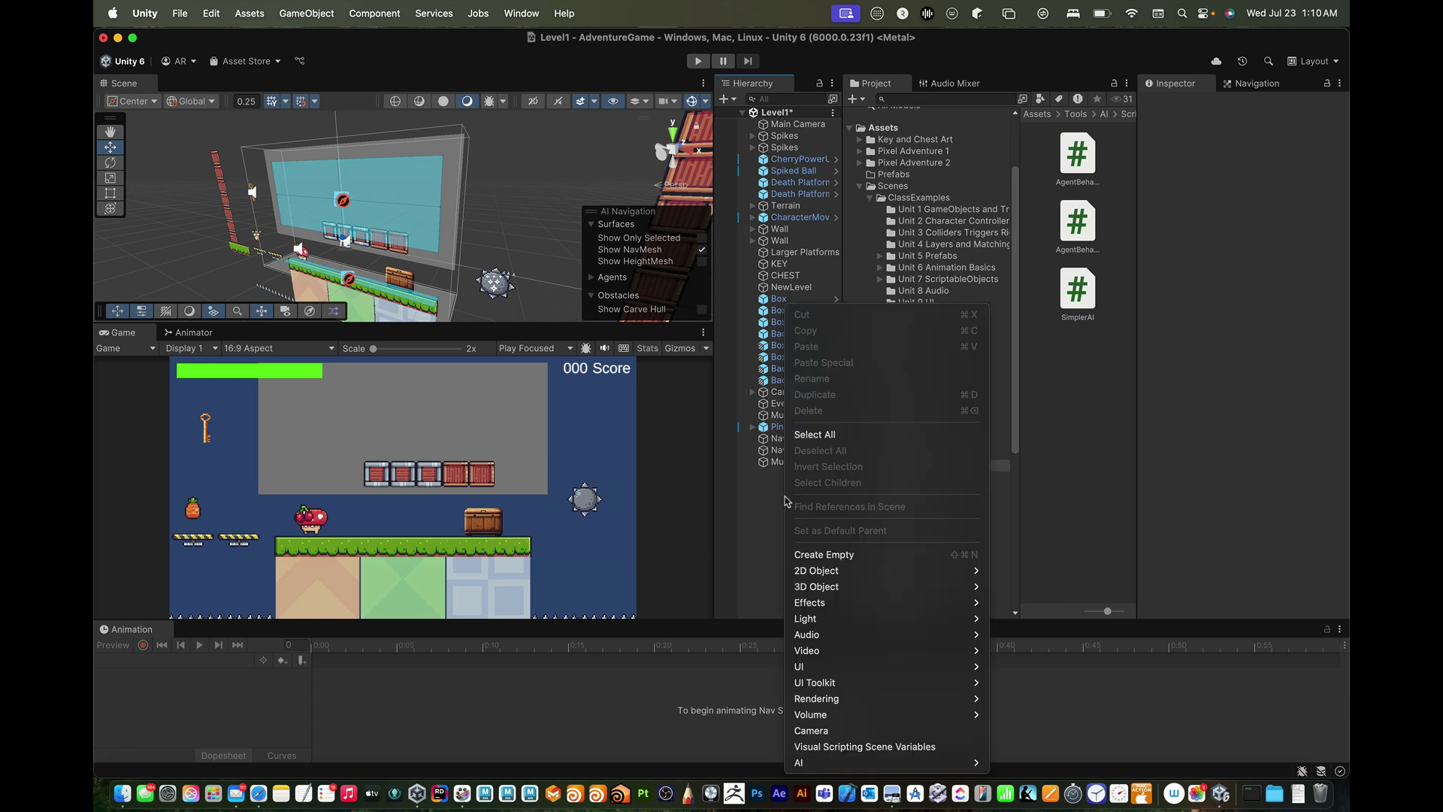
left_click(824, 554)
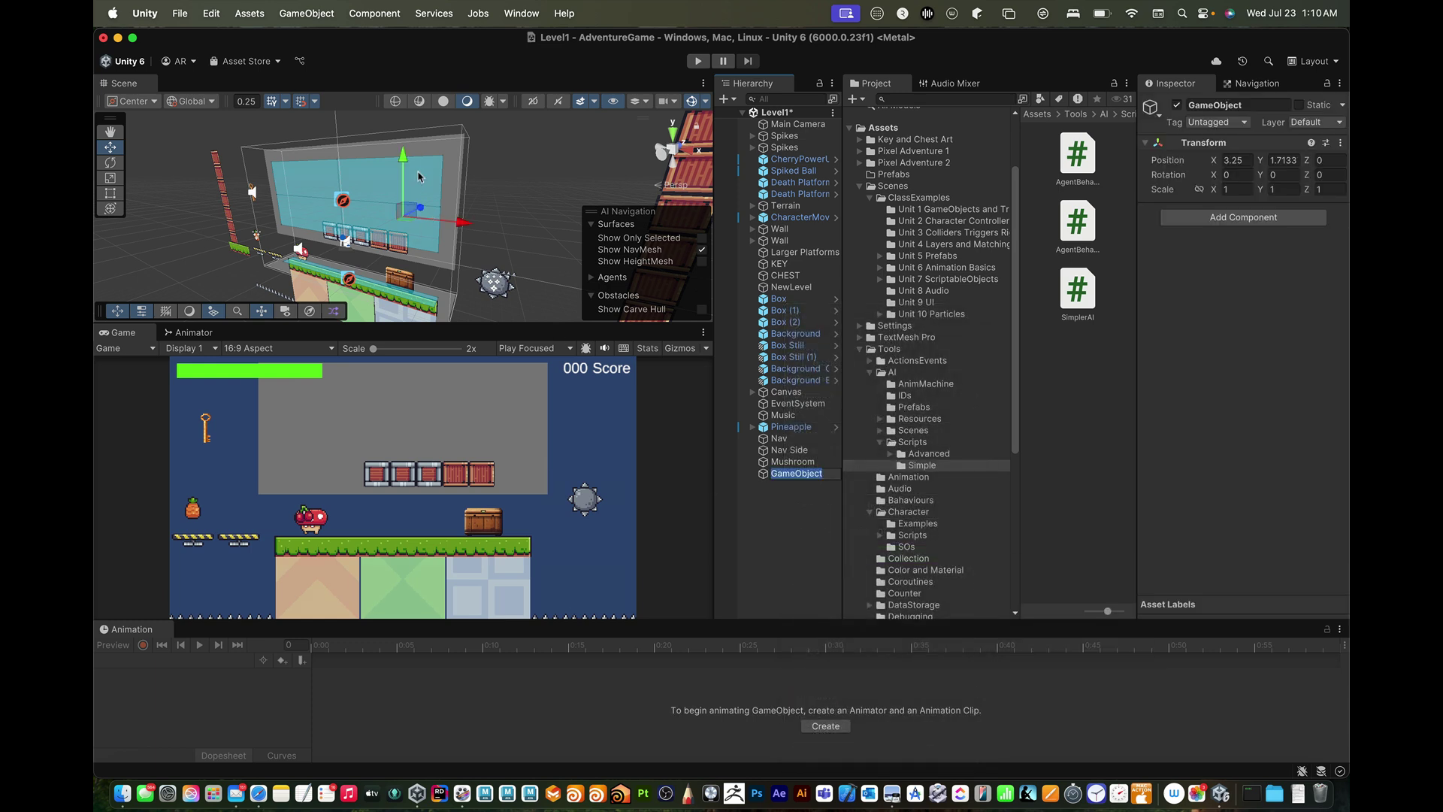
left_click_drag(443, 237, 300, 232, "alt")
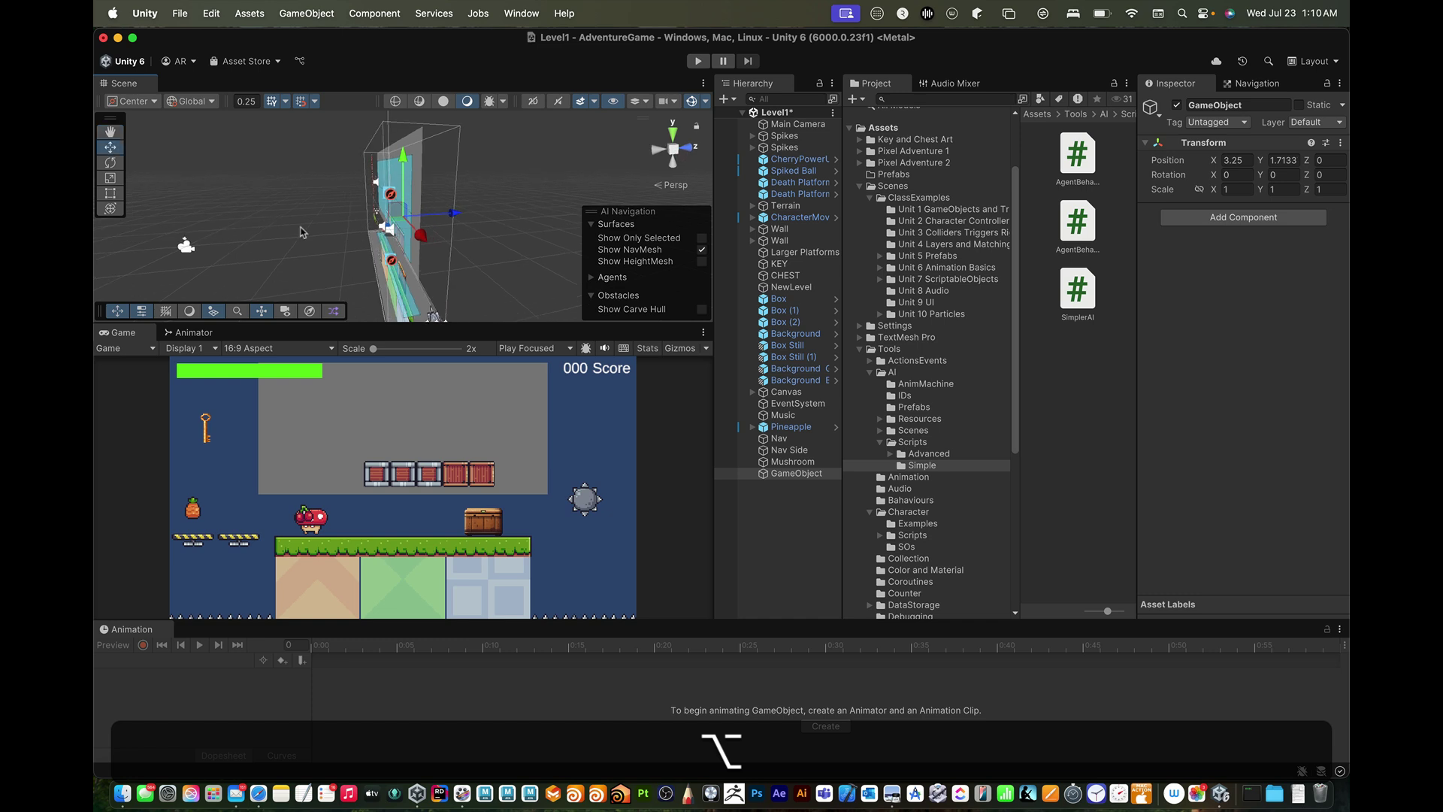
left_click_drag(453, 214, 588, 223)
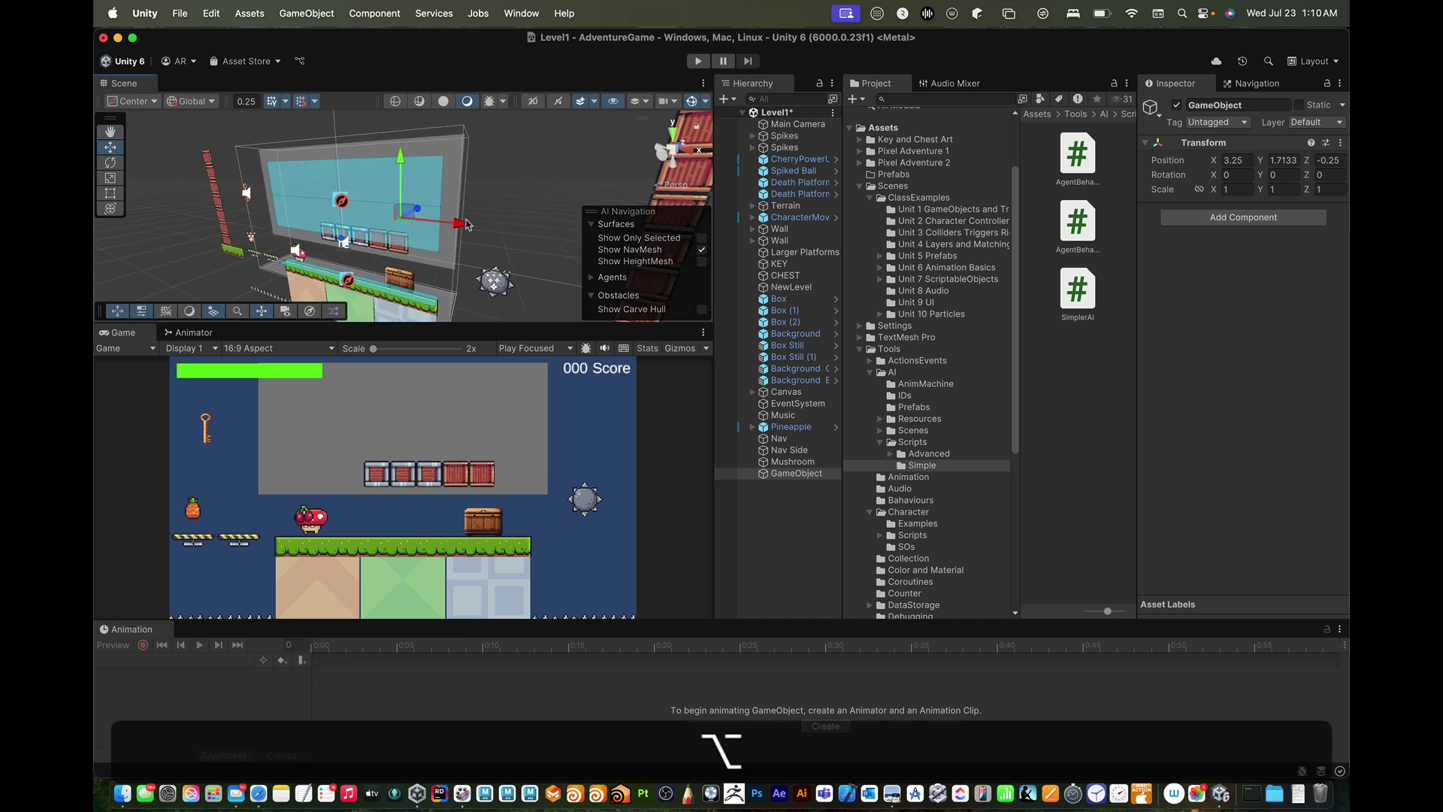
left_click_drag(466, 224, 451, 225)
left_click_drag(390, 154, 387, 143)
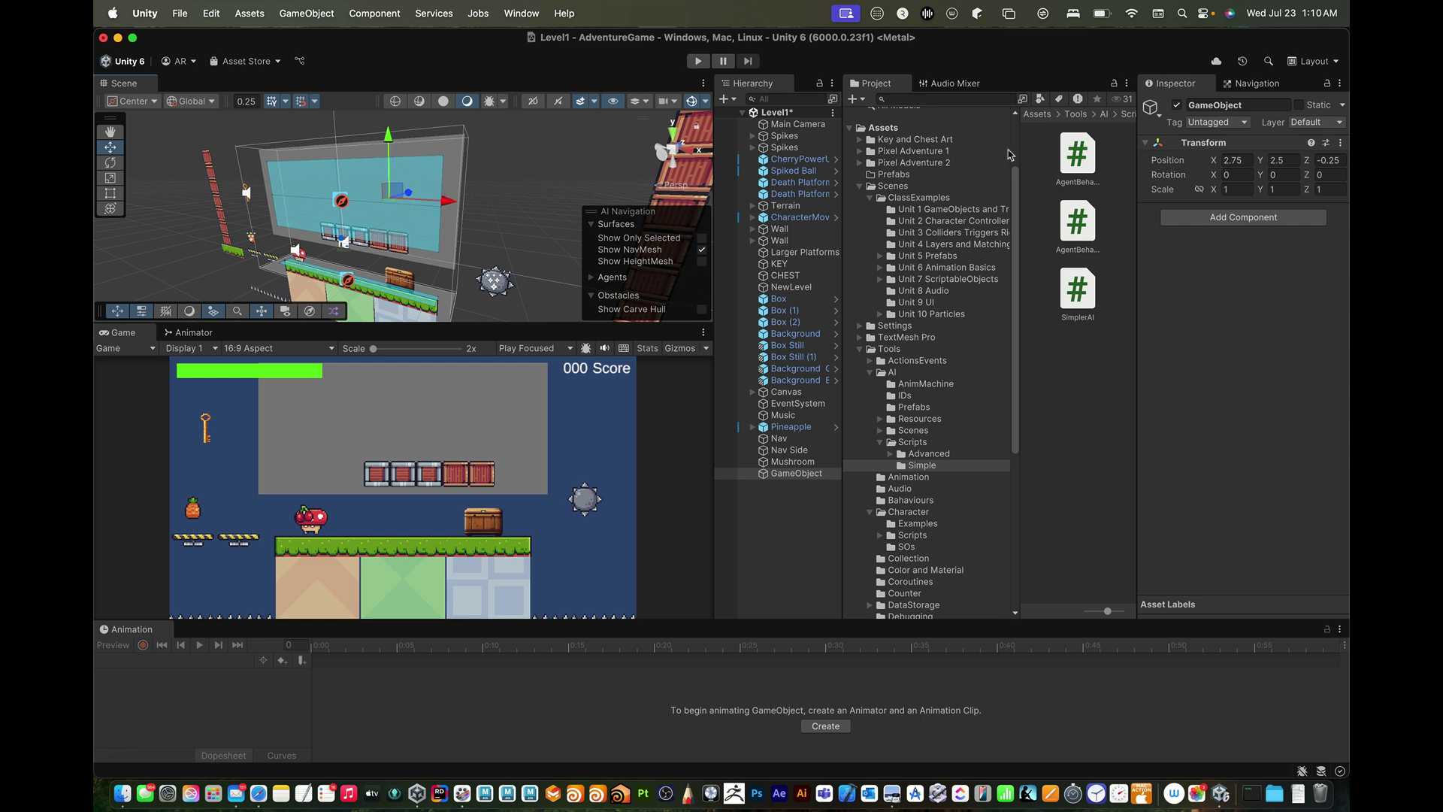
- Add a Nav Mesh Agent component to the empty GameObject
left_click(1236, 218)
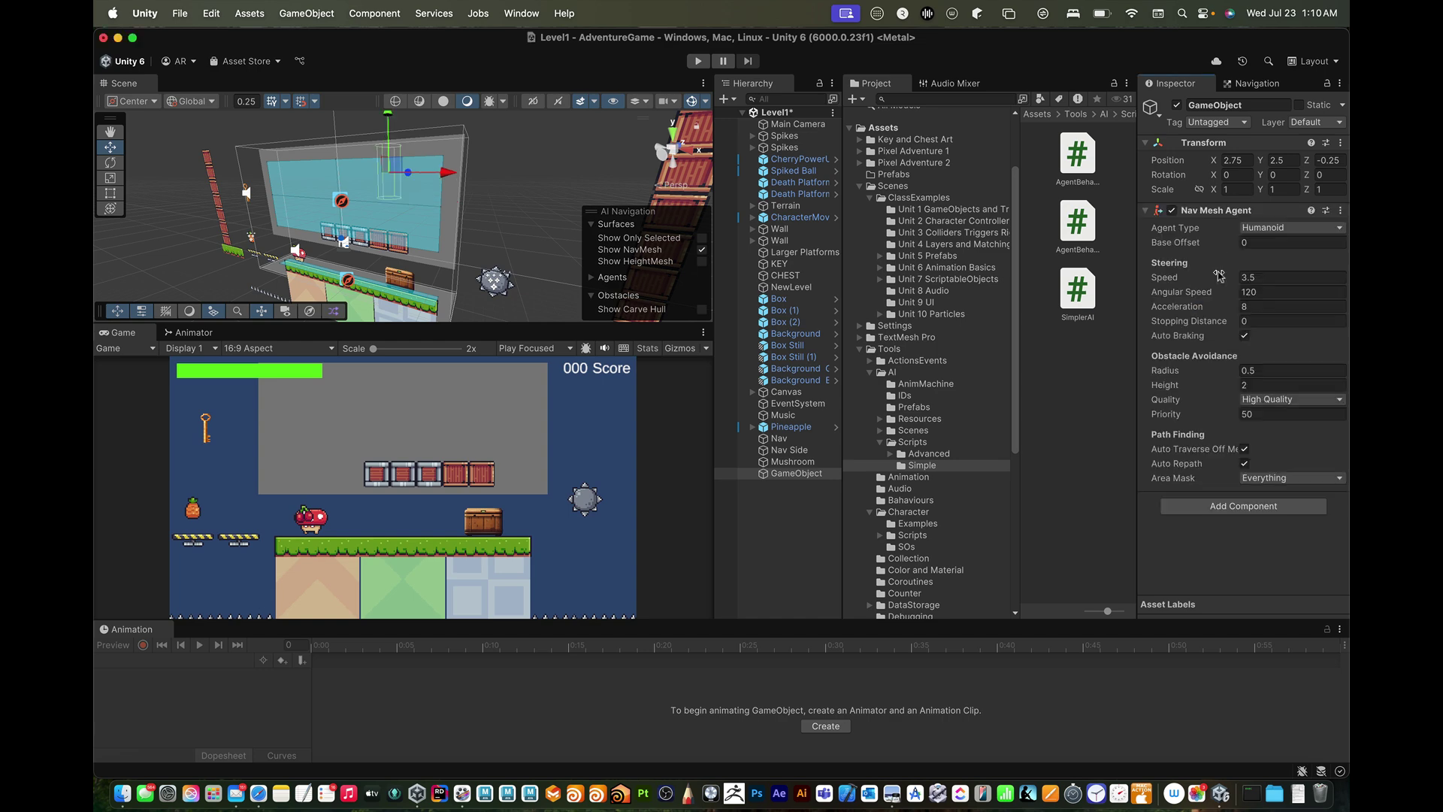
left_click(1217, 269)
- Play-test how the new agent aligns itself to the vertical Nav Side NavMesh, and exit play mode
key("alt")
left_click_drag(490, 189, 411, 192, "alt")
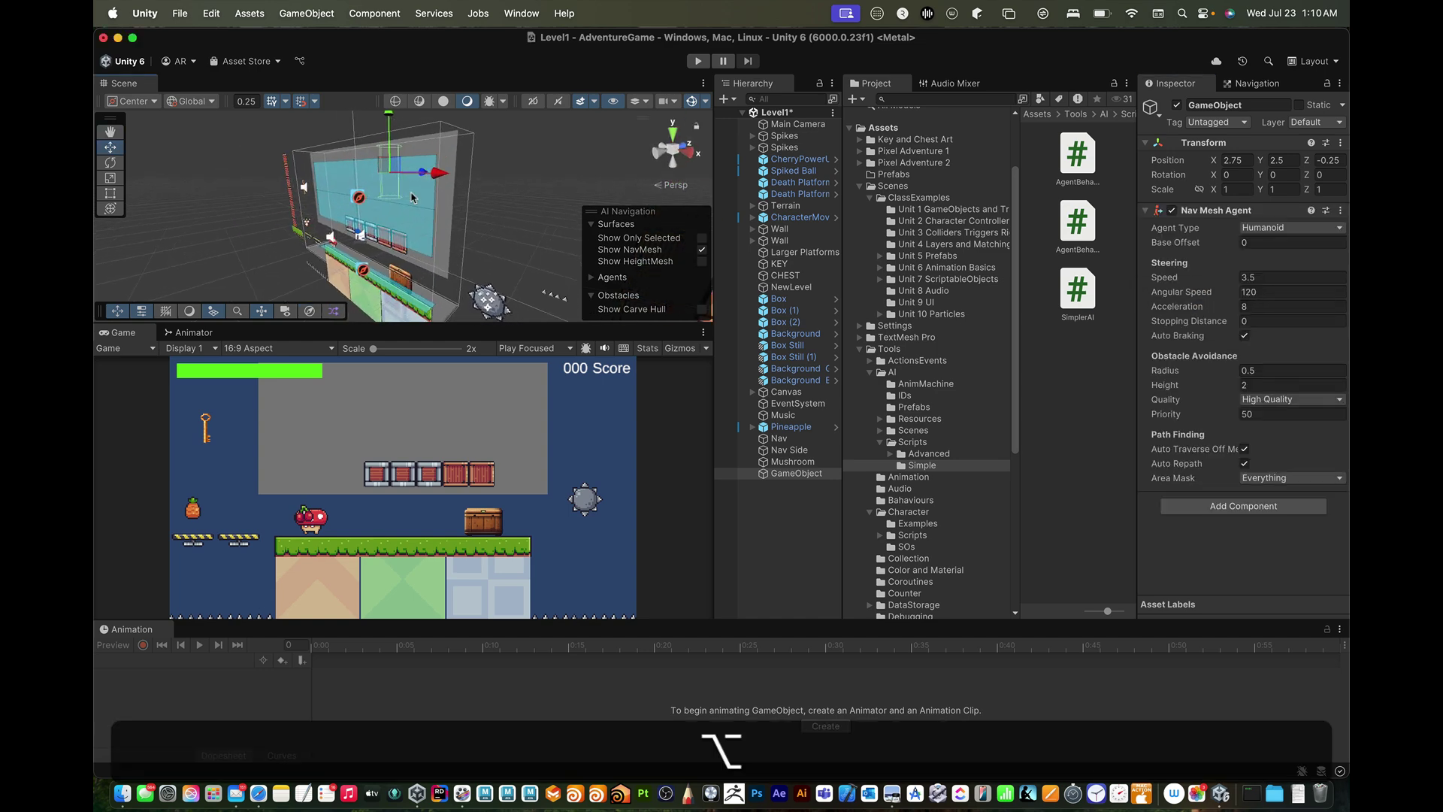
key("super+alt+p")
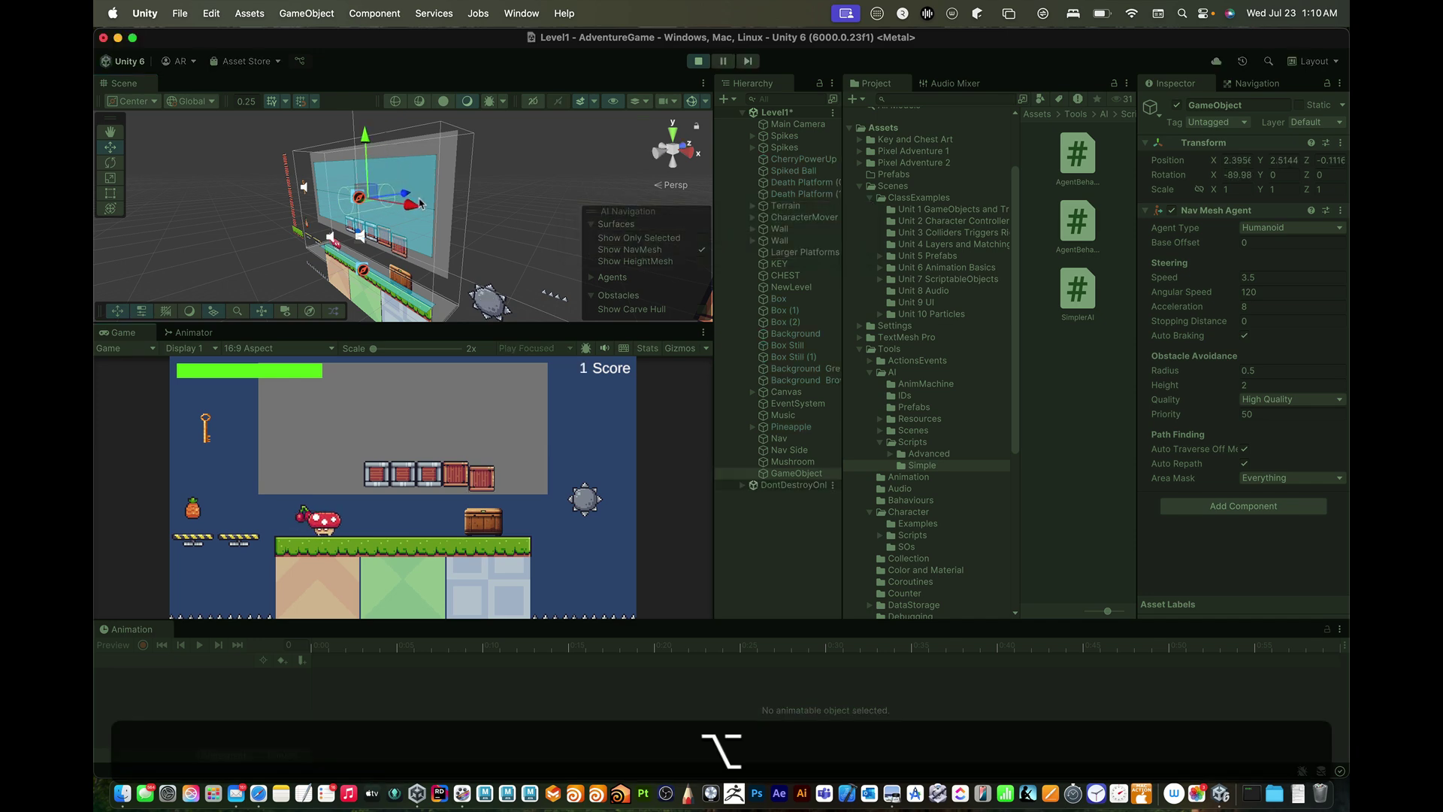
key("super+p")
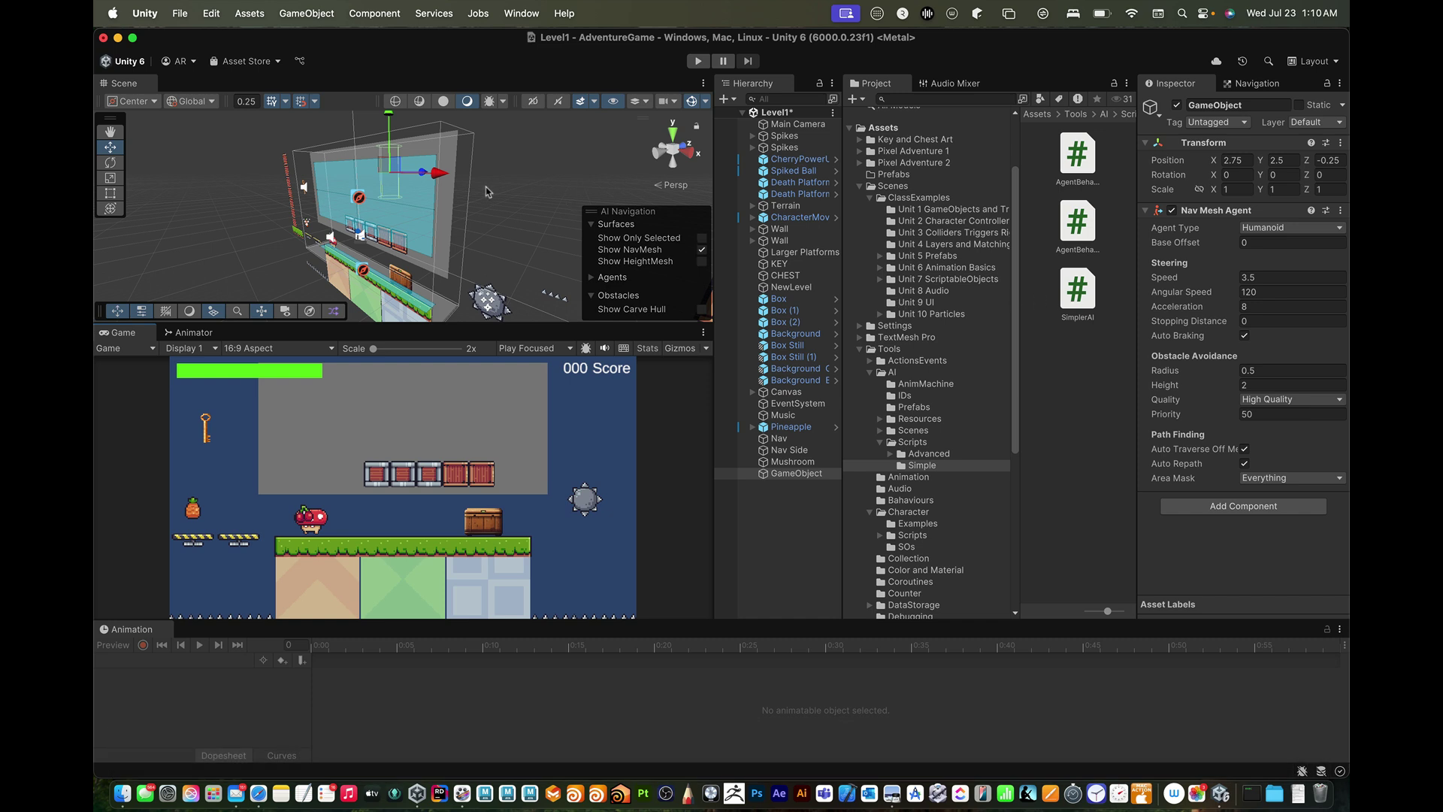
- Try rotating the agent GameObject about its X axis, and undo the rotation
key("e")
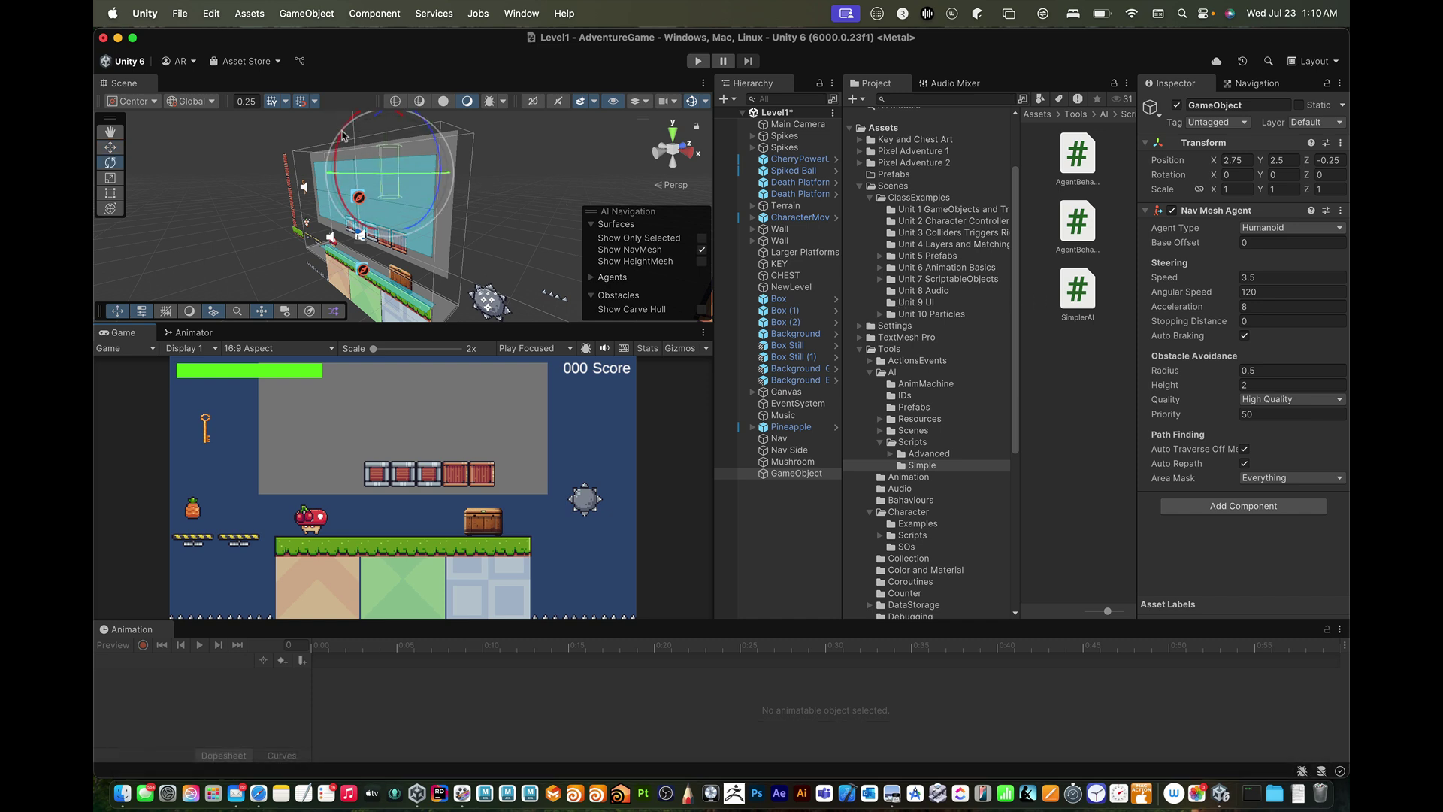
left_click_drag(345, 138, 331, 171)
key("super+z")
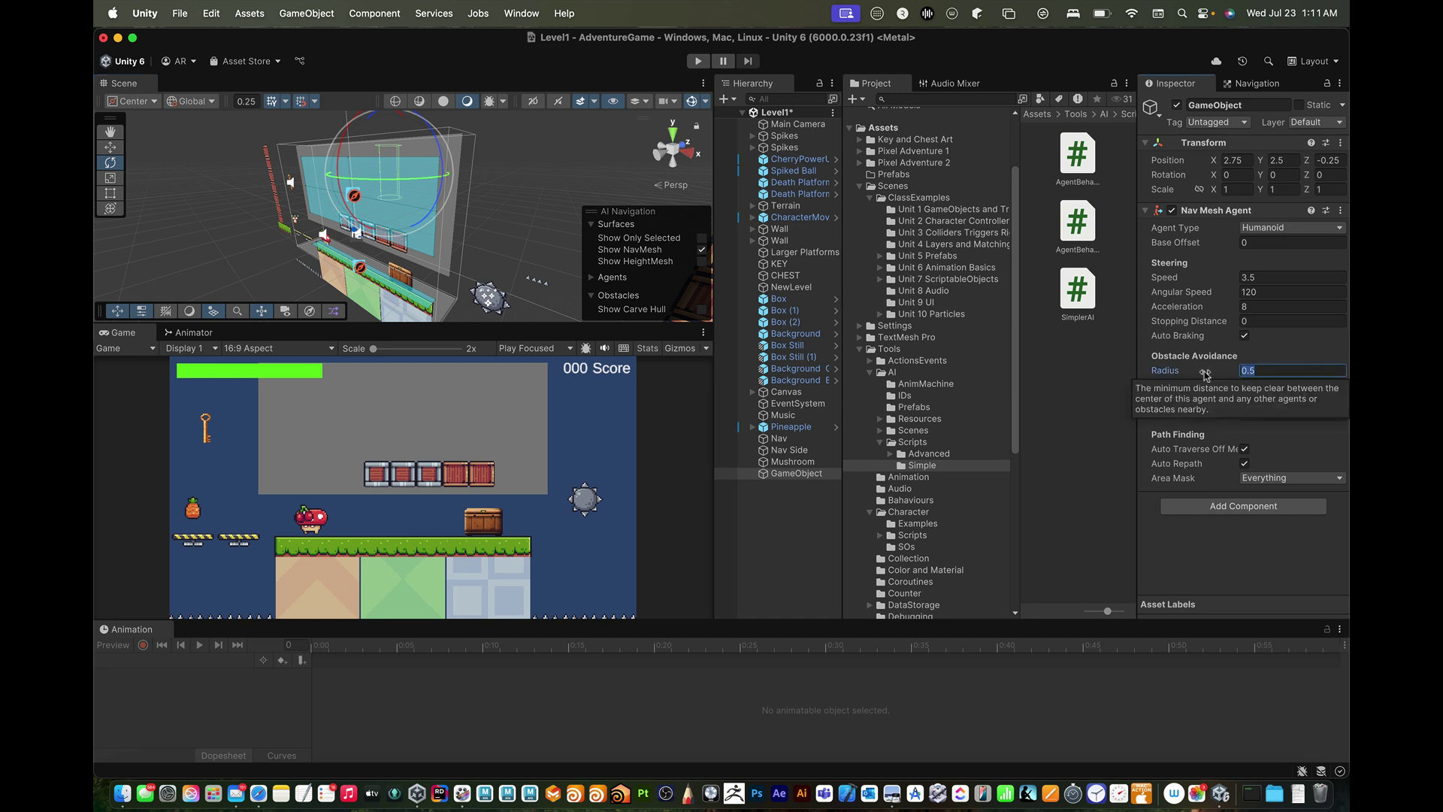
- Set the Nav Mesh Agent's obstacle avoidance radius and height both to 0.1, and frame the agent in the scene
type("0.1")
key("Return")
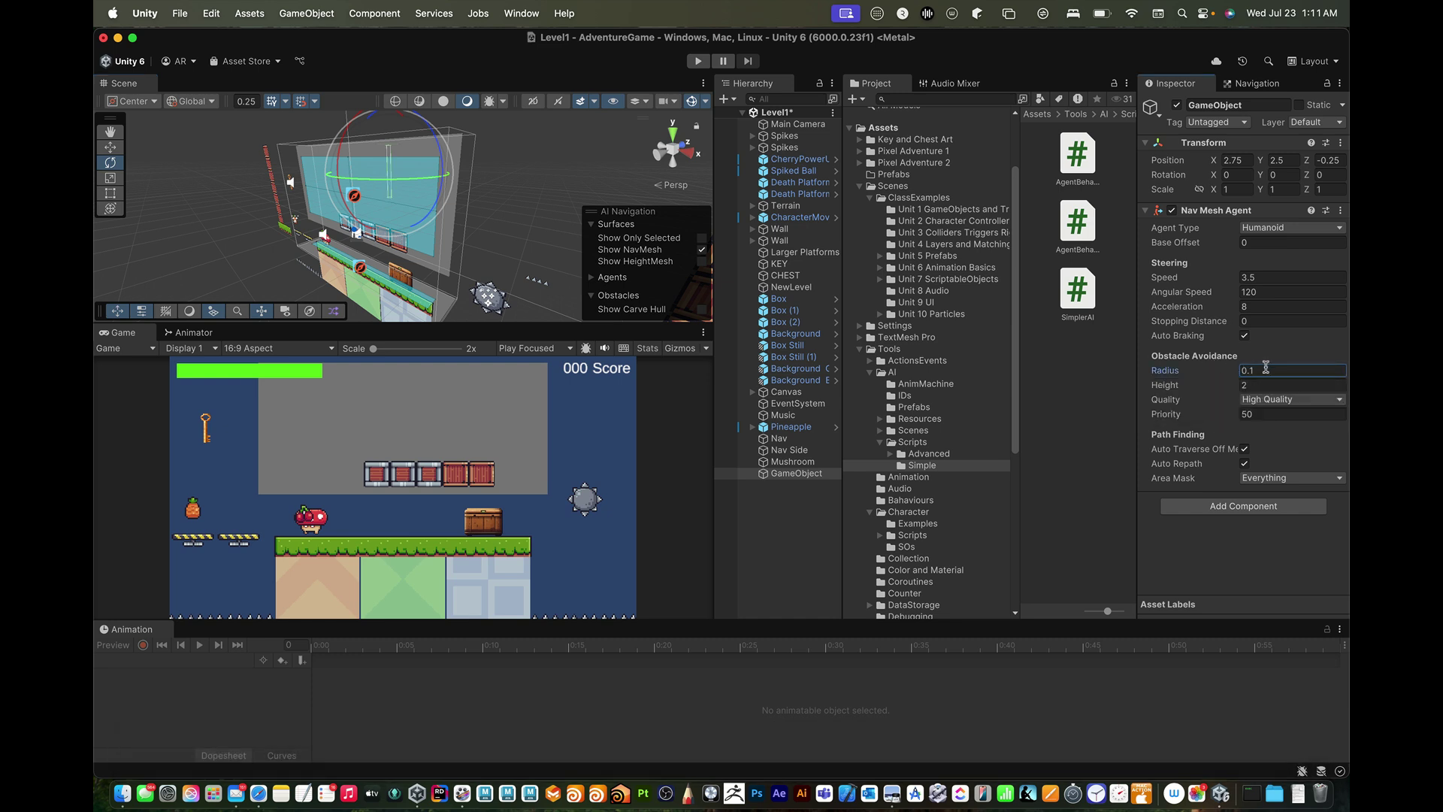
type(".")
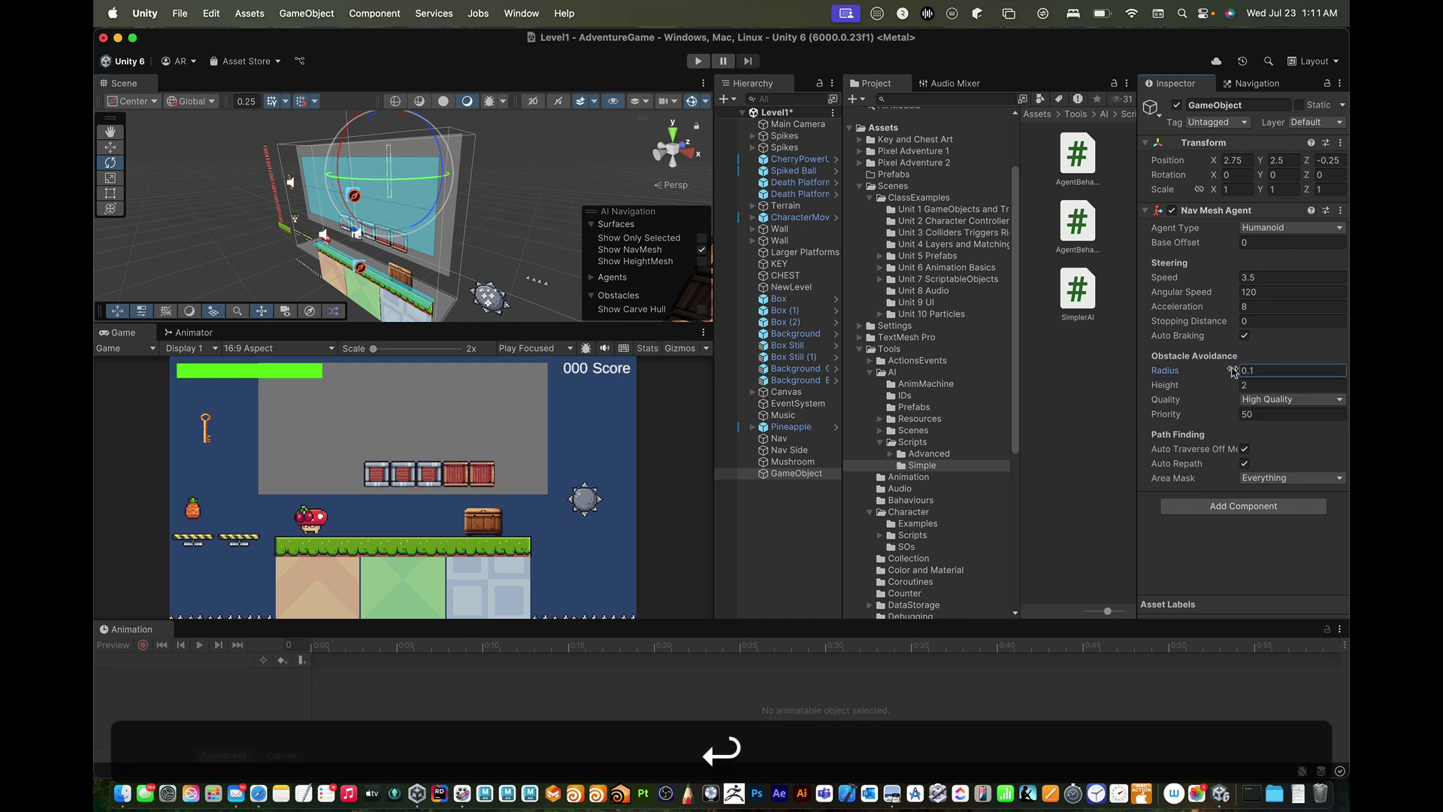
mouse_move(1212, 373)
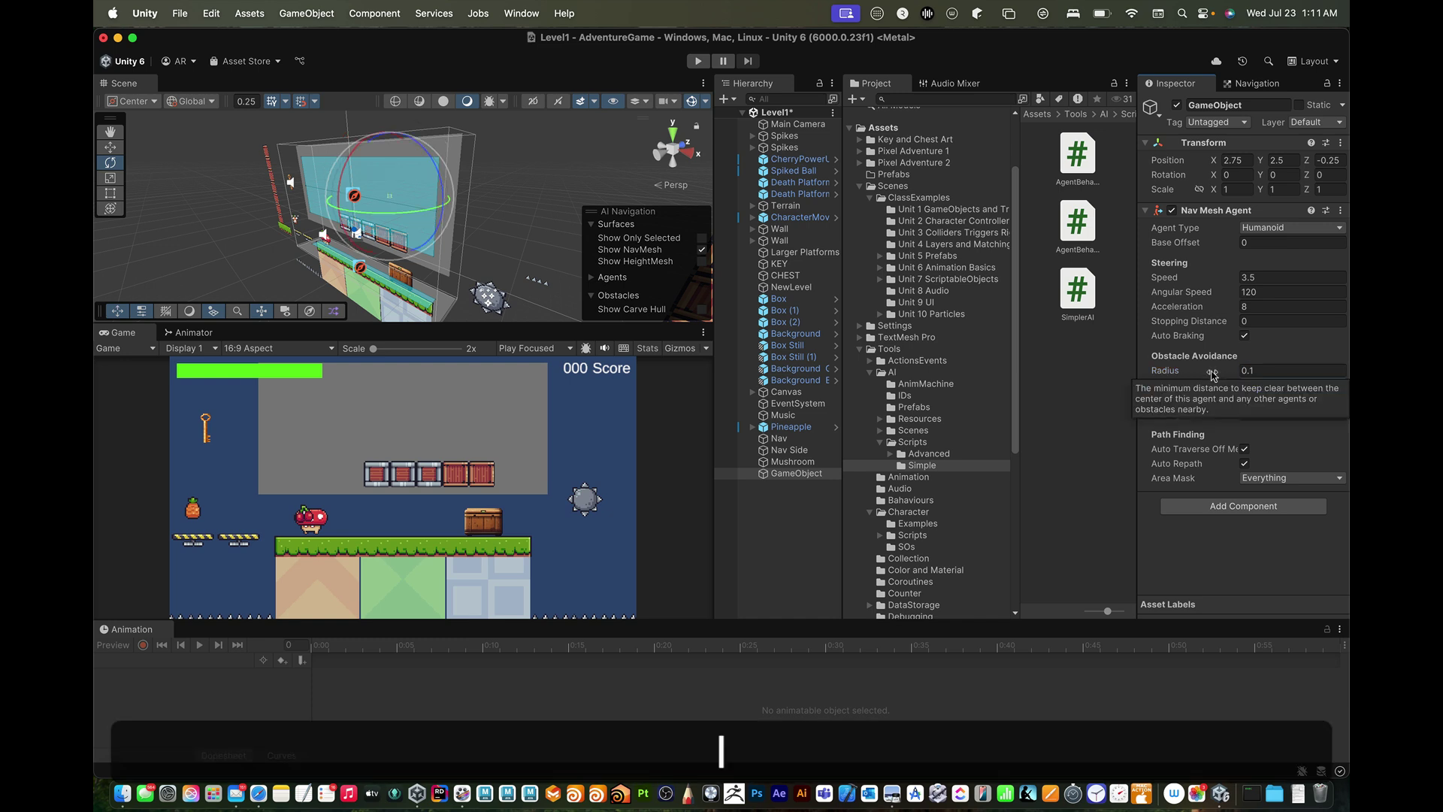
key("Tab")
key("Return")
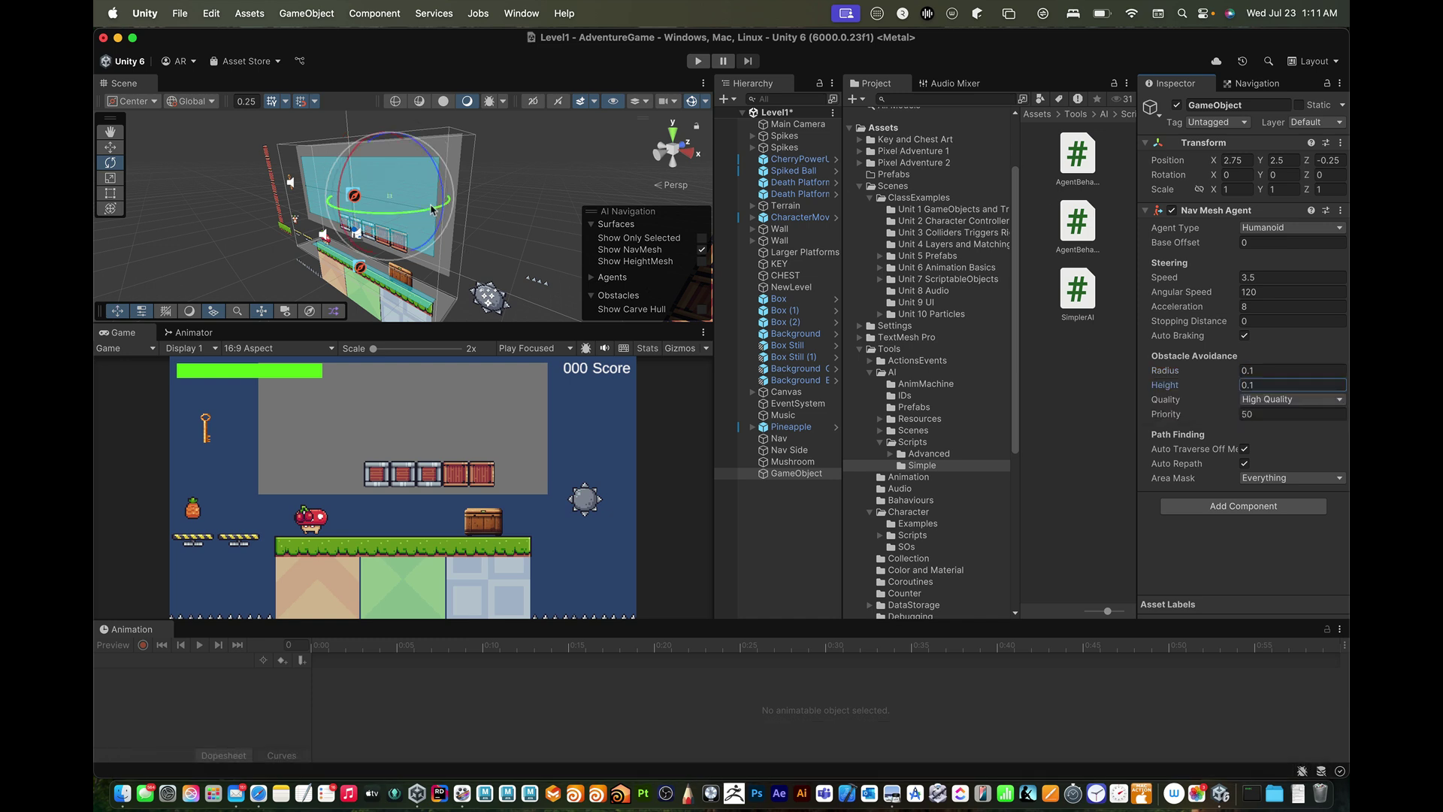
key("f")
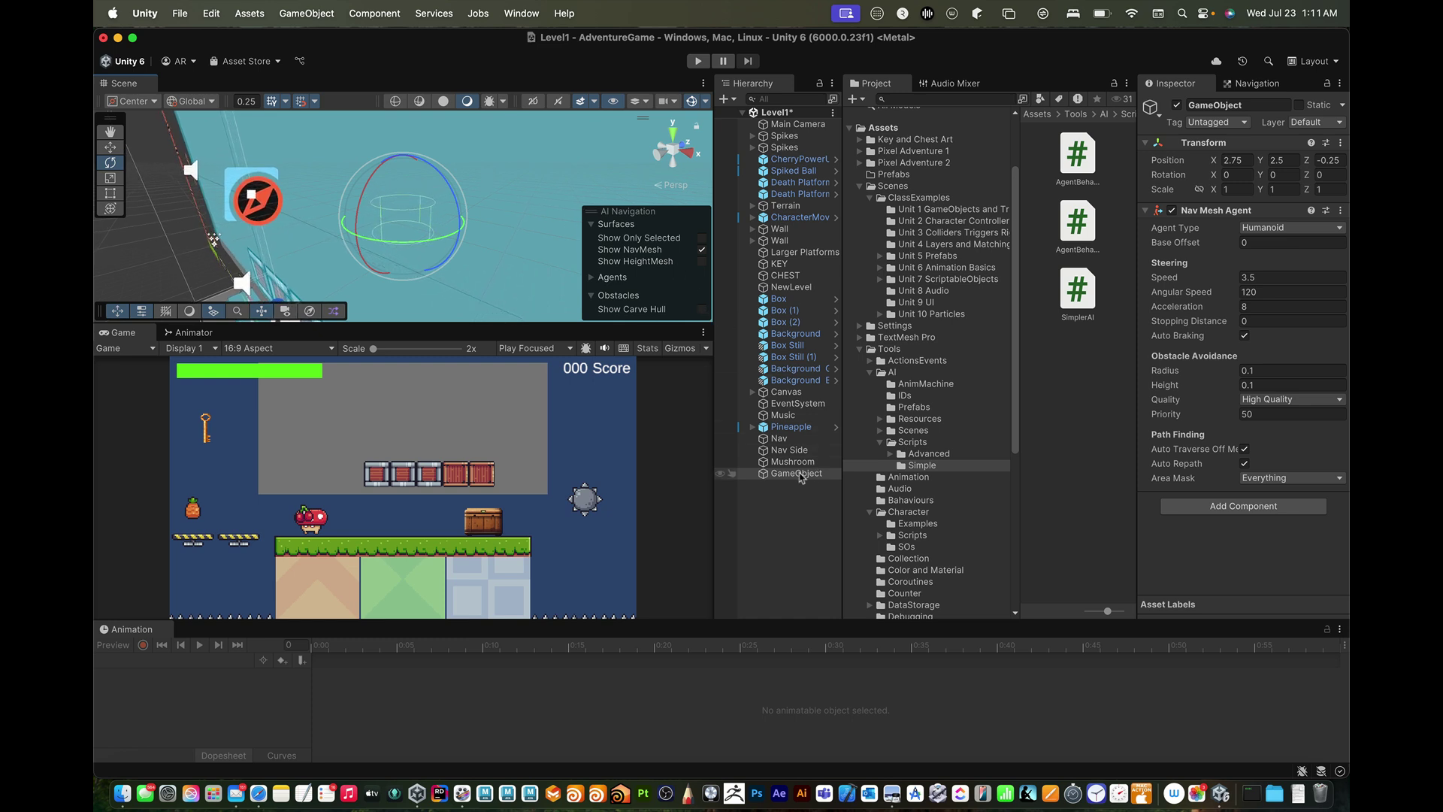
- Open the Bat folder among the Pixel Adventure 2 enemies in the project assets
right_click(801, 474)
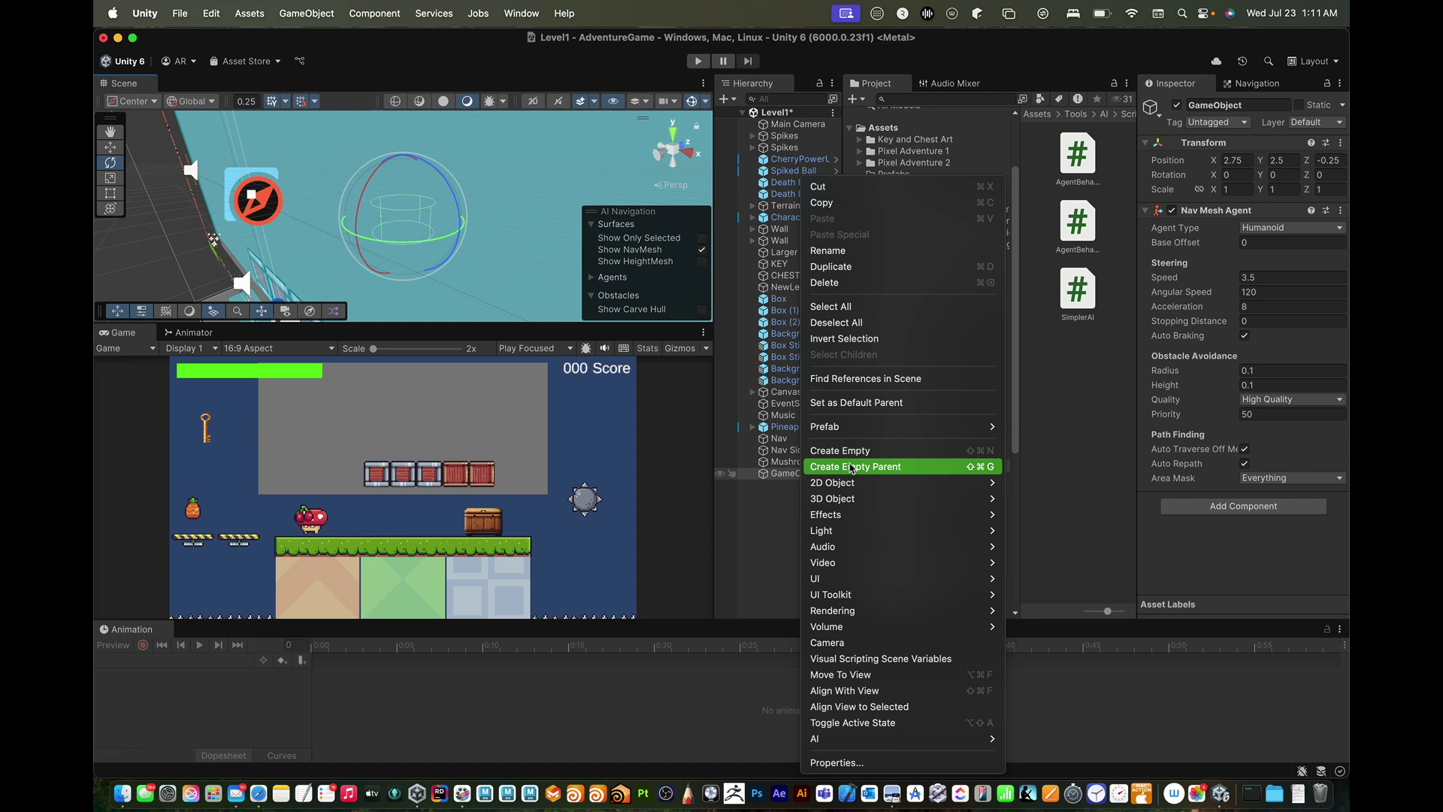
left_click(1058, 343)
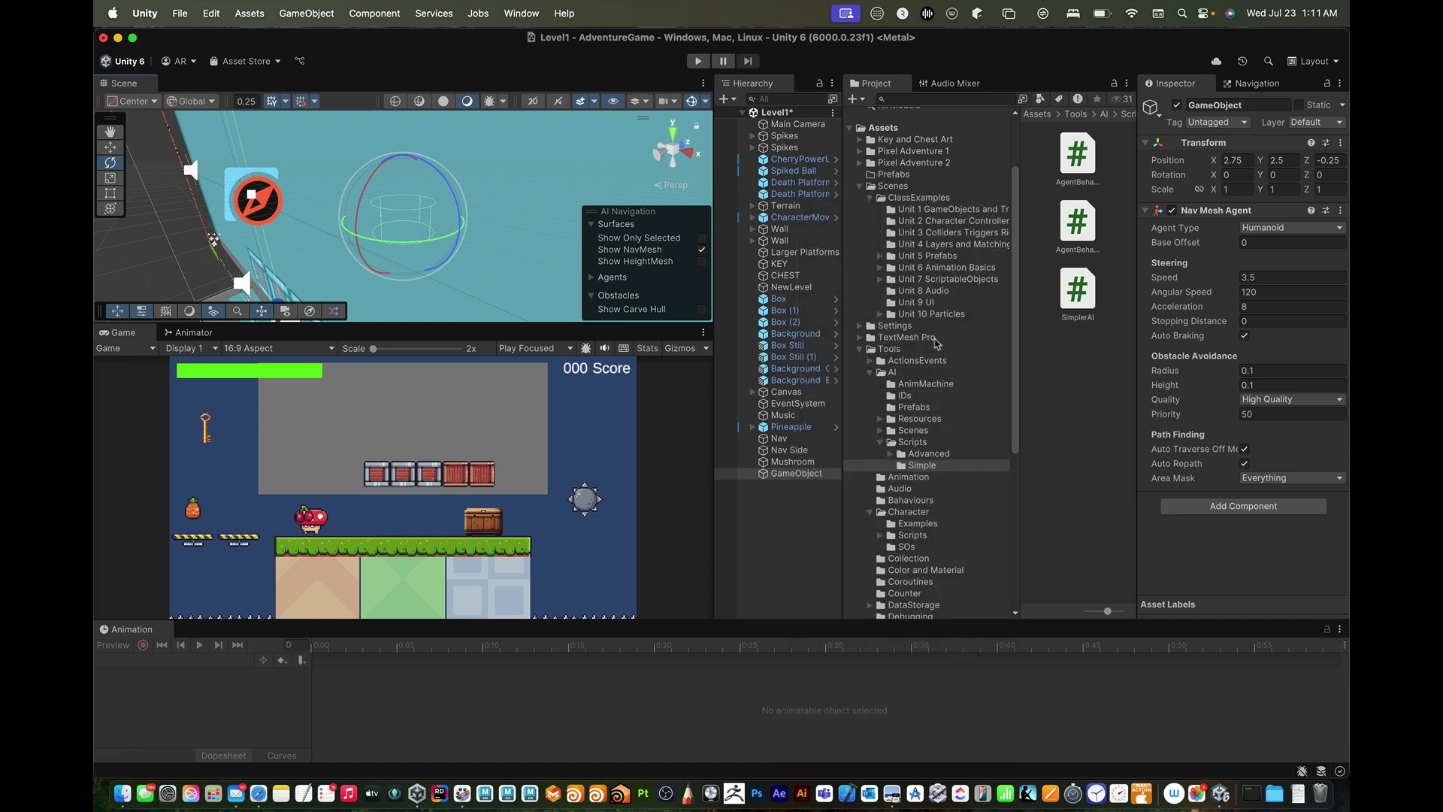
scroll(927, 284, "up", 3)
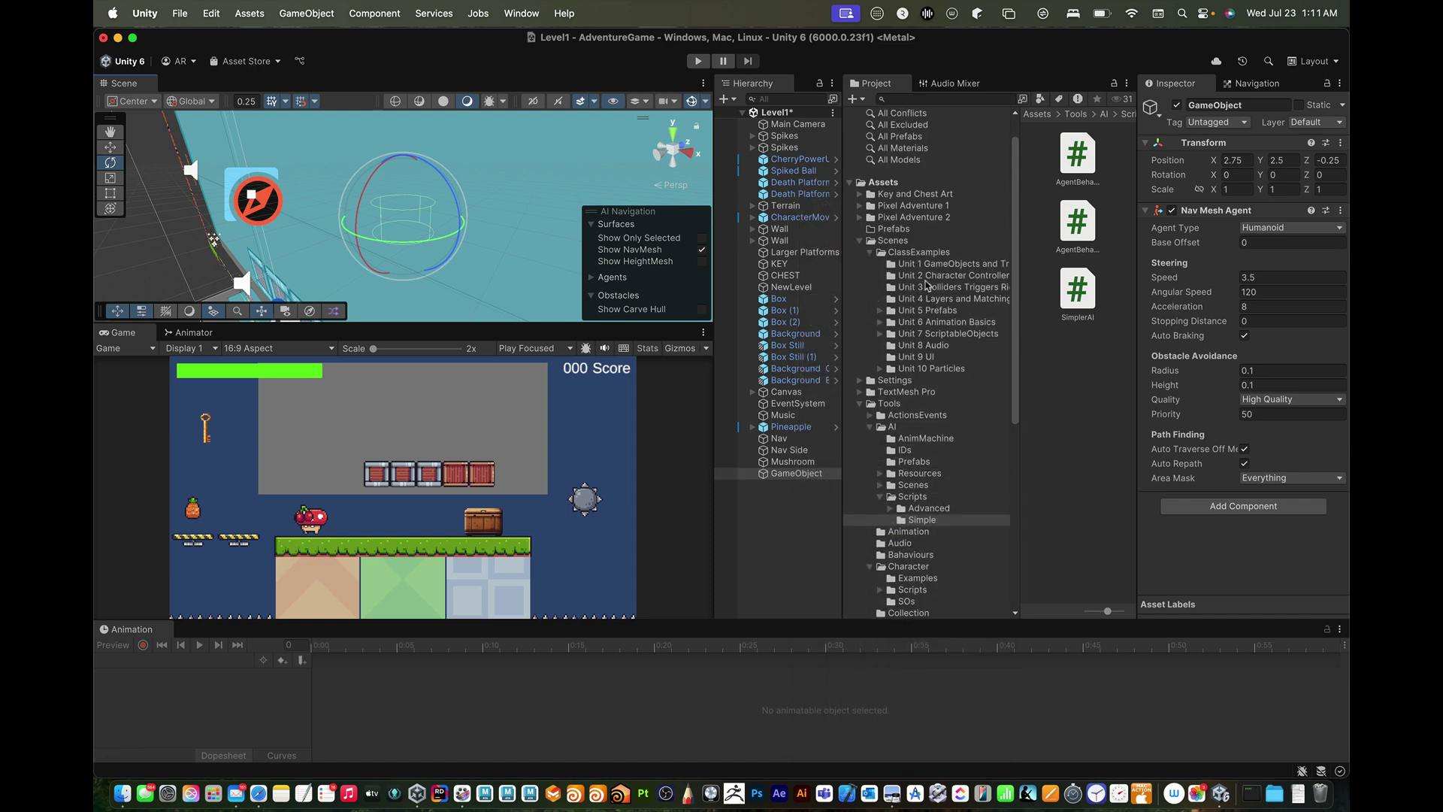
scroll(927, 284, "up", 2)
left_click(861, 248)
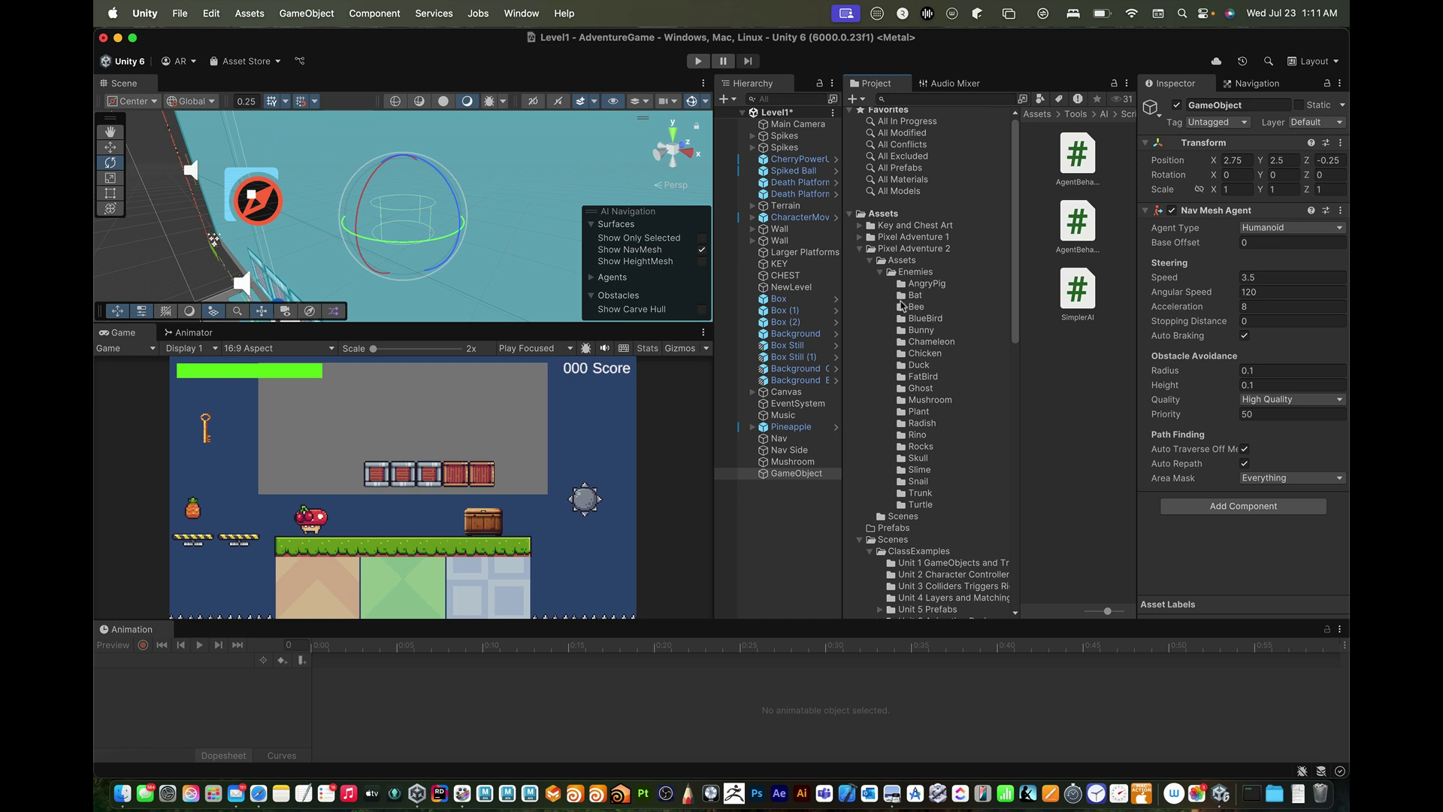
left_click(903, 298)
left_click(1101, 220)
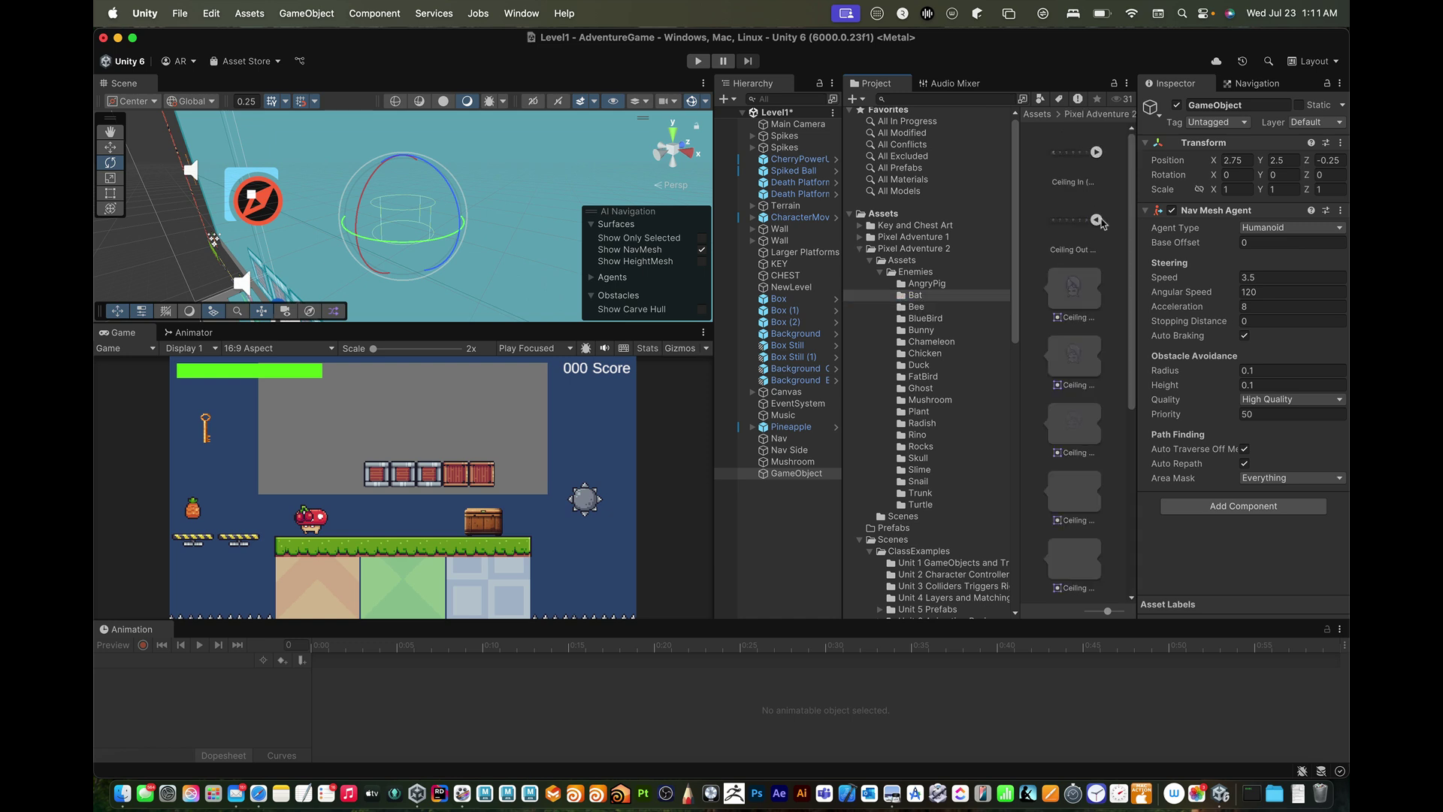
- Expand the Flying (46x30) sprite sheet and add its sprite Flying (46x30)_0 as a child of the agent GameObject
scroll(1076, 315, "down", 3)
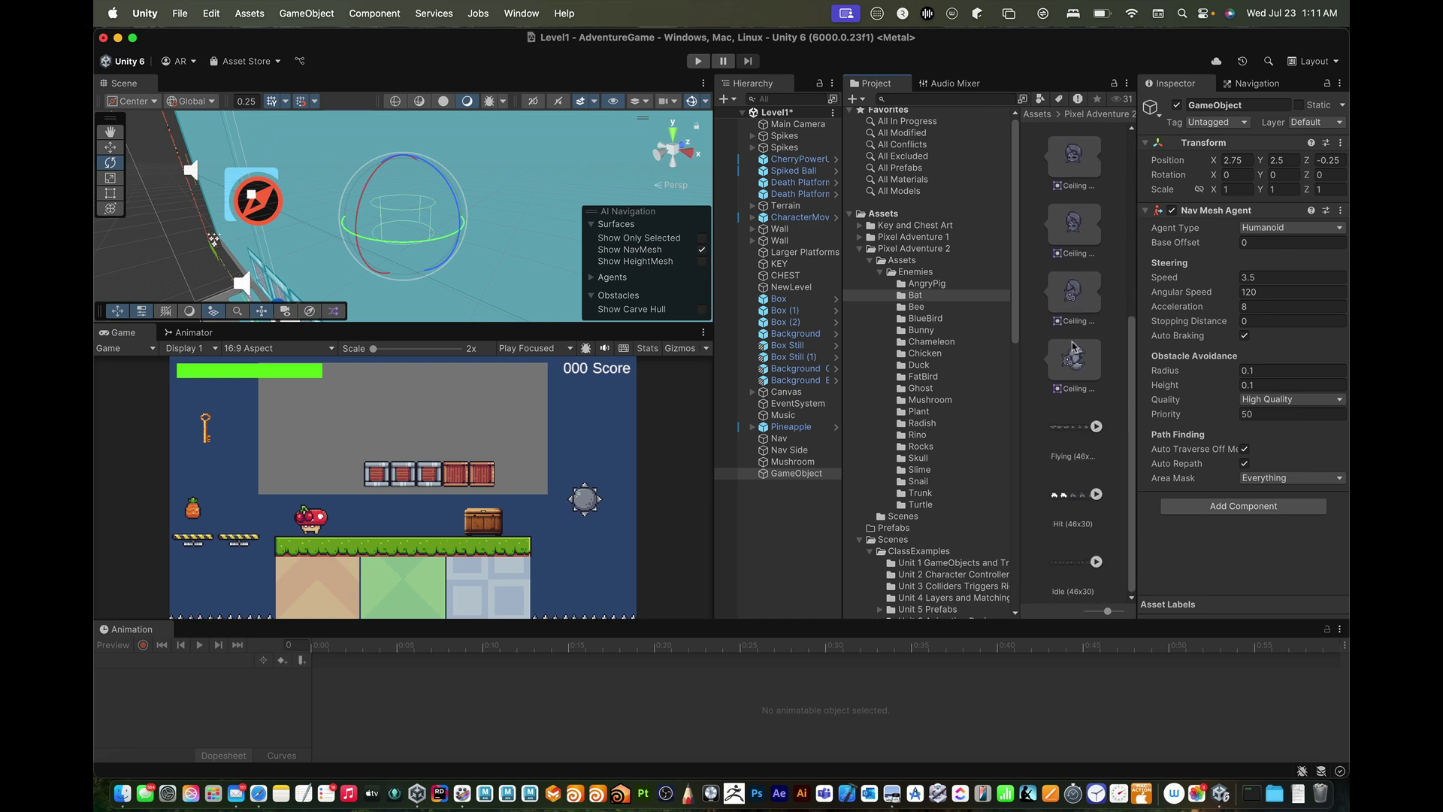
left_click(1095, 427)
scroll(1089, 444, "down", 2)
left_click(1079, 425)
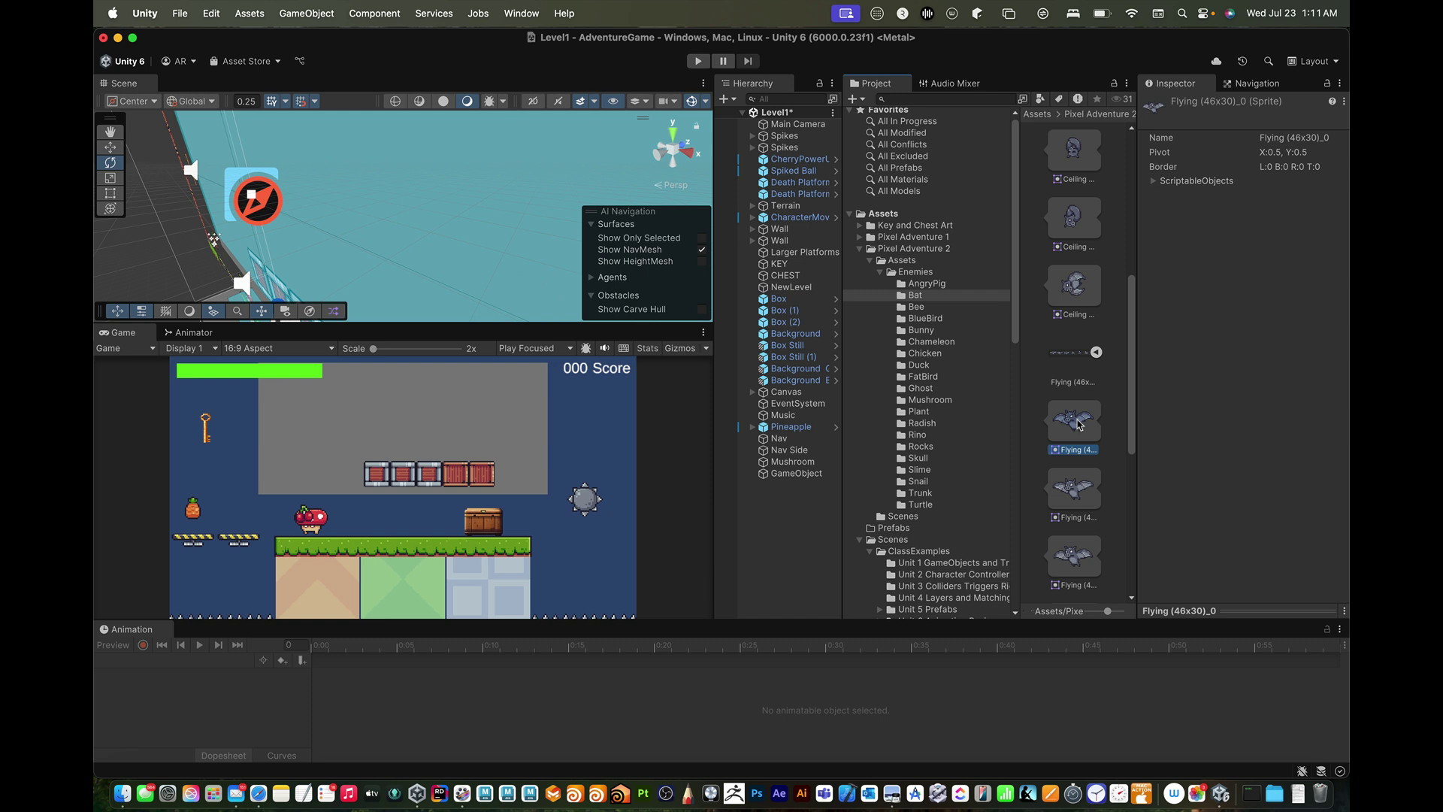
left_click_drag(1080, 425, 790, 477)
- Rename the parent GameObject holding the Nav Mesh Agent as BatAgent
left_click(790, 475)
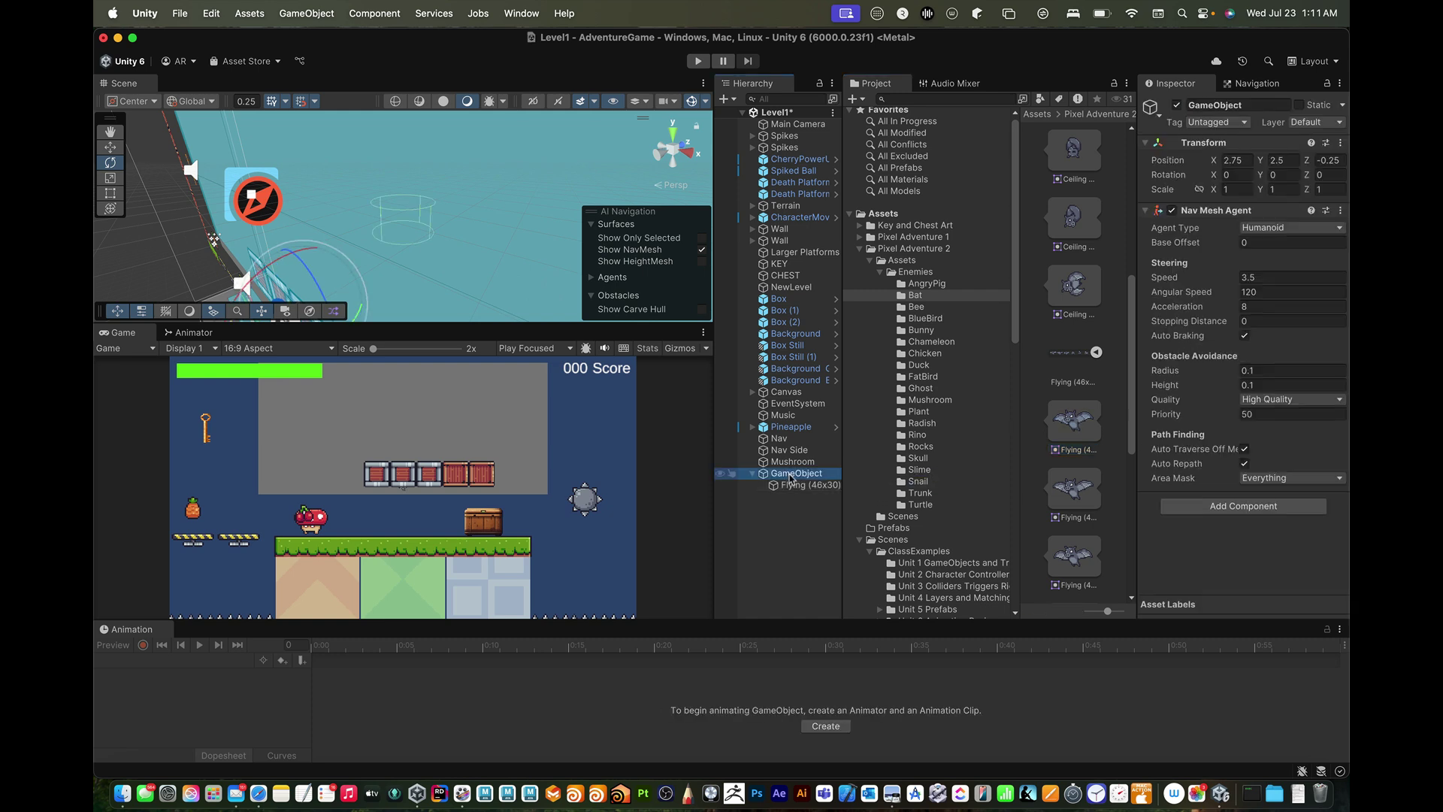
key("Return")
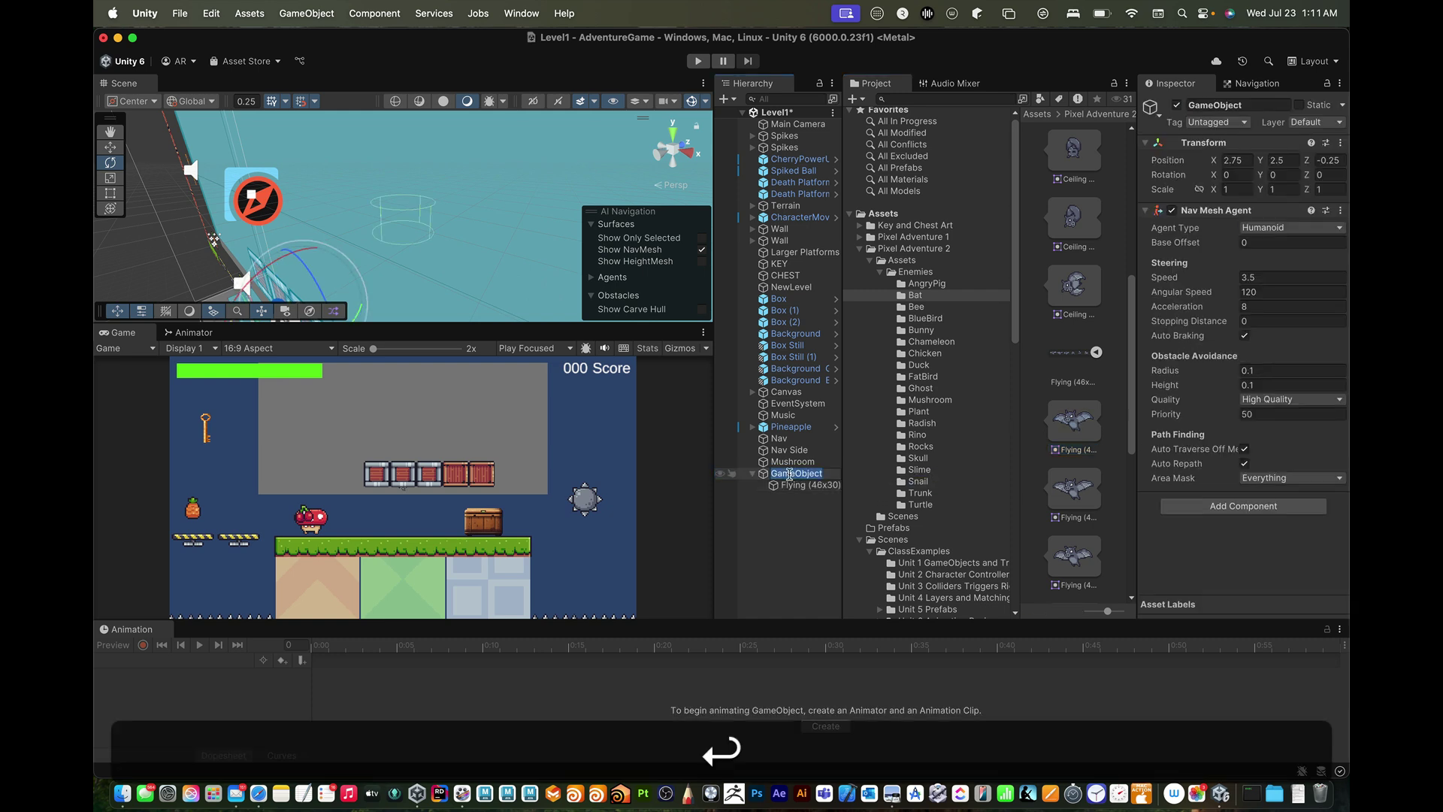
type("BatAgent")
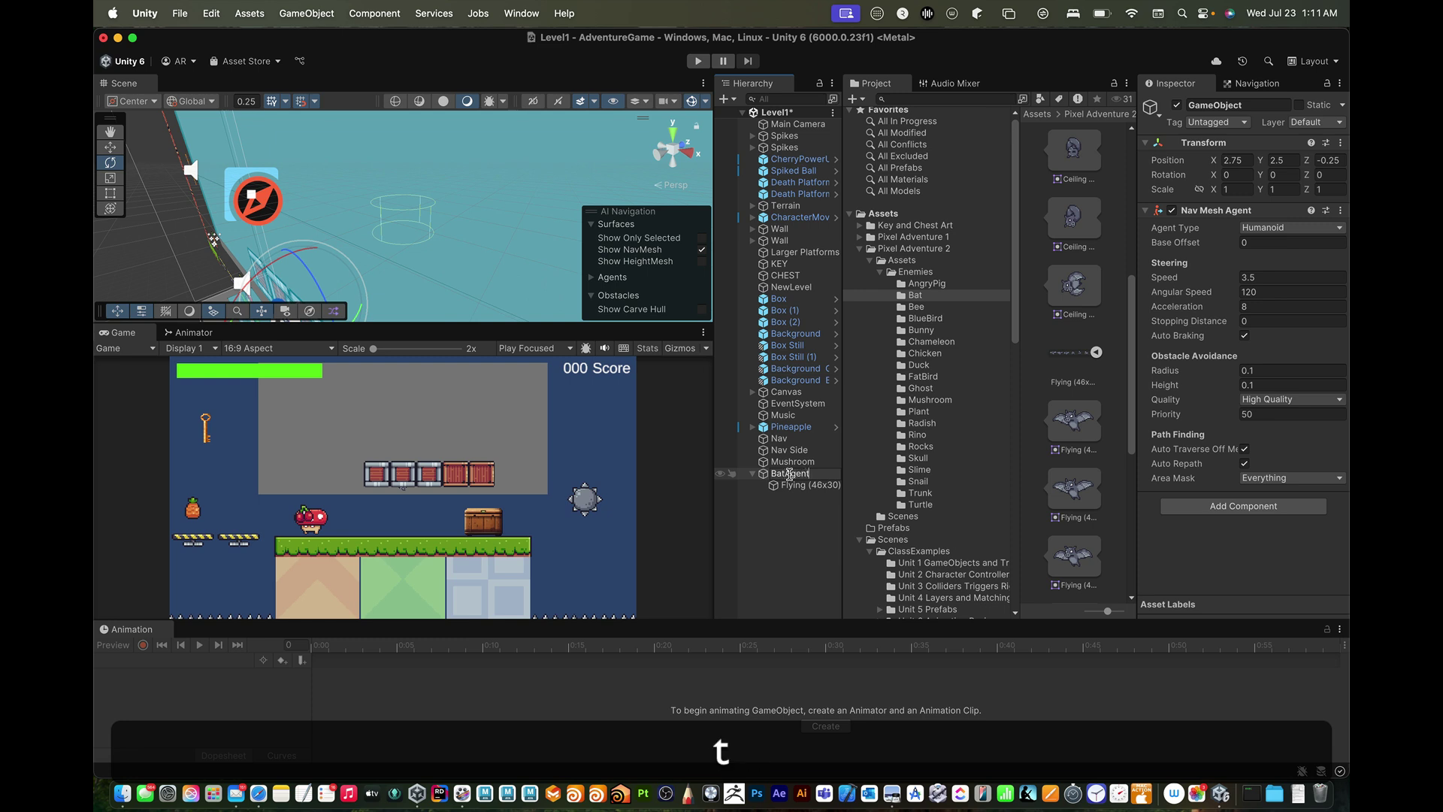
key("Return")
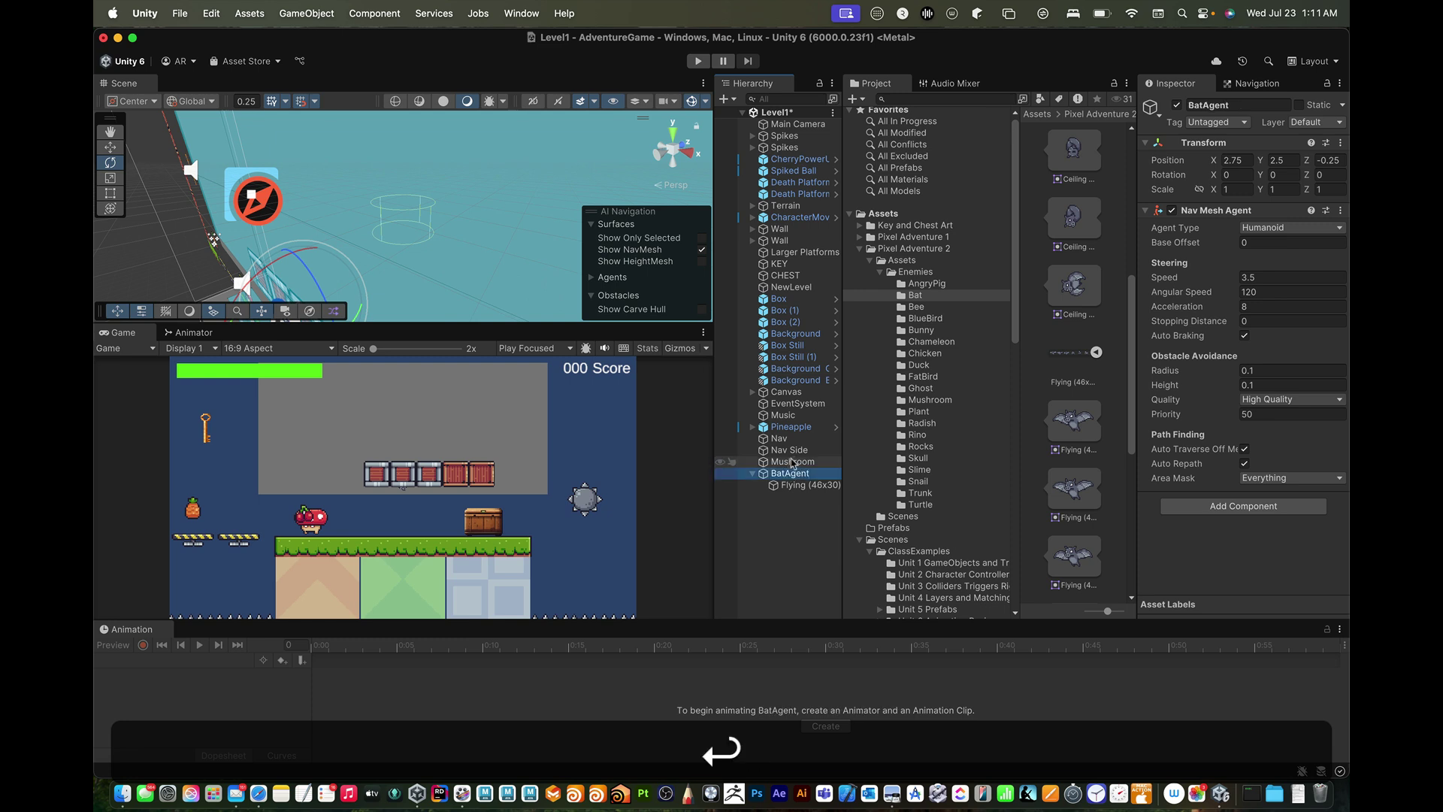
- Rename the Mushroom object as MushroomAgent
left_click(789, 462)
key("Return")
key("Right")
type("Agent")
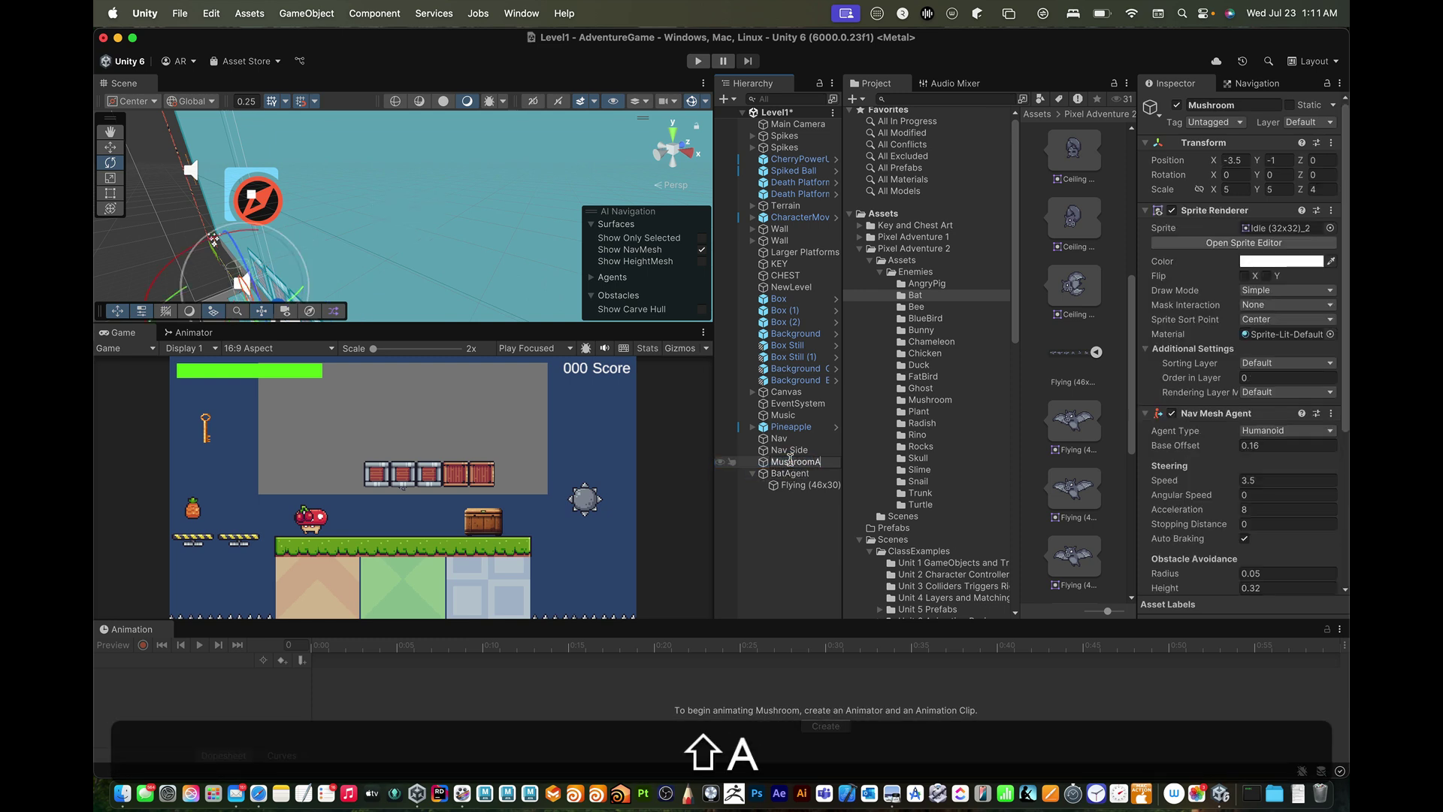
key("Return")
- Rename BatAgent's flying sprite child as BatArt and frame it in the scene
left_click(797, 485)
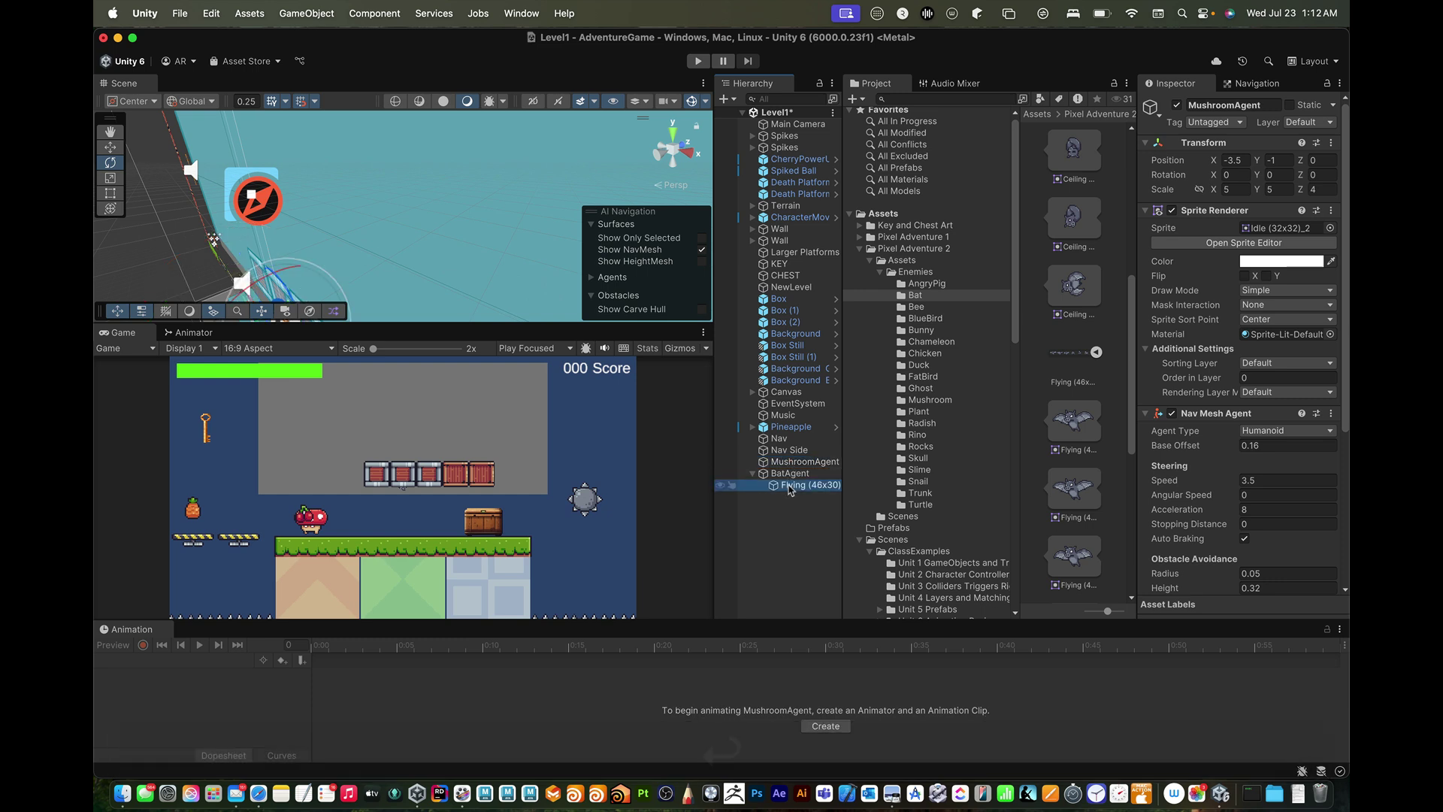
key("Return")
type("BatArt")
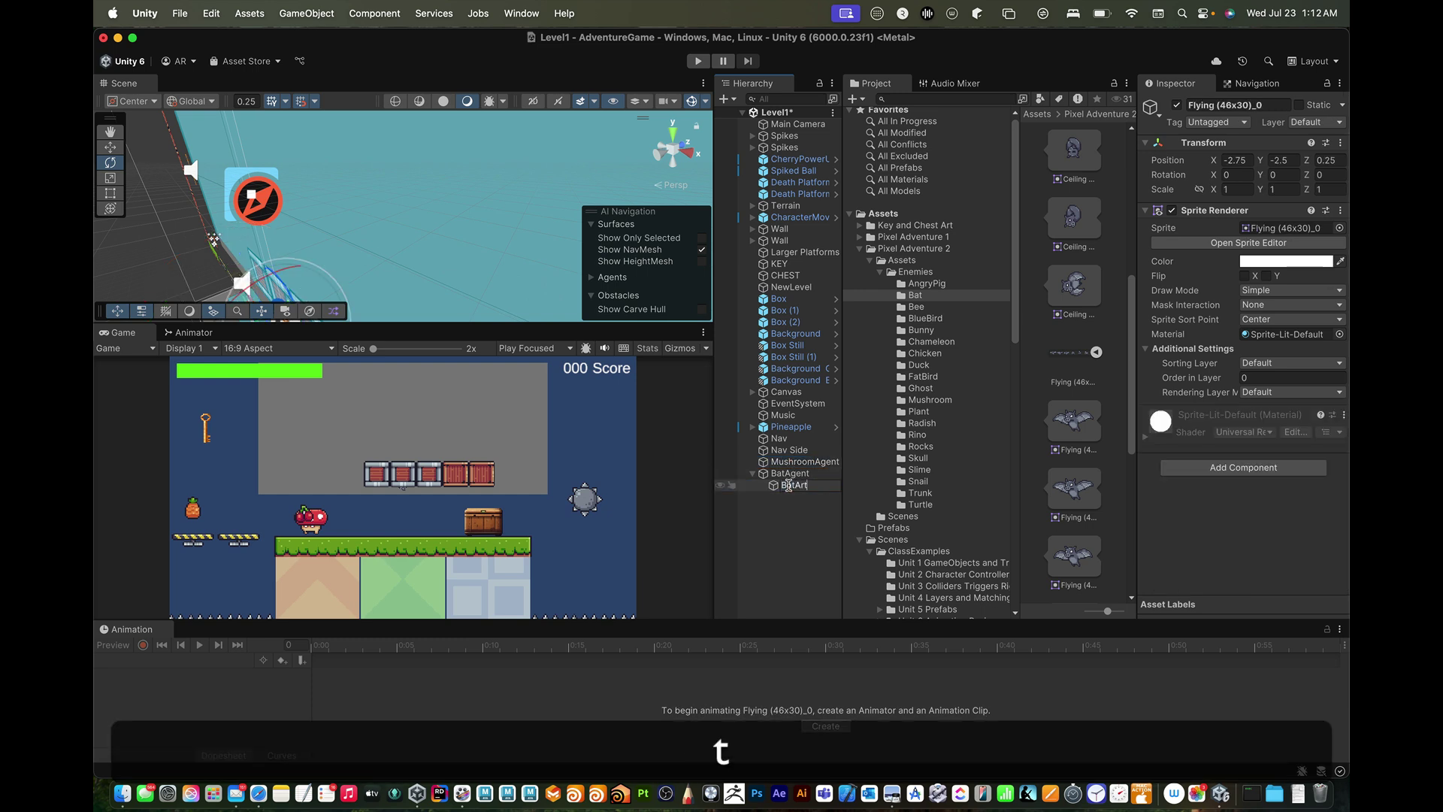
key("Return")
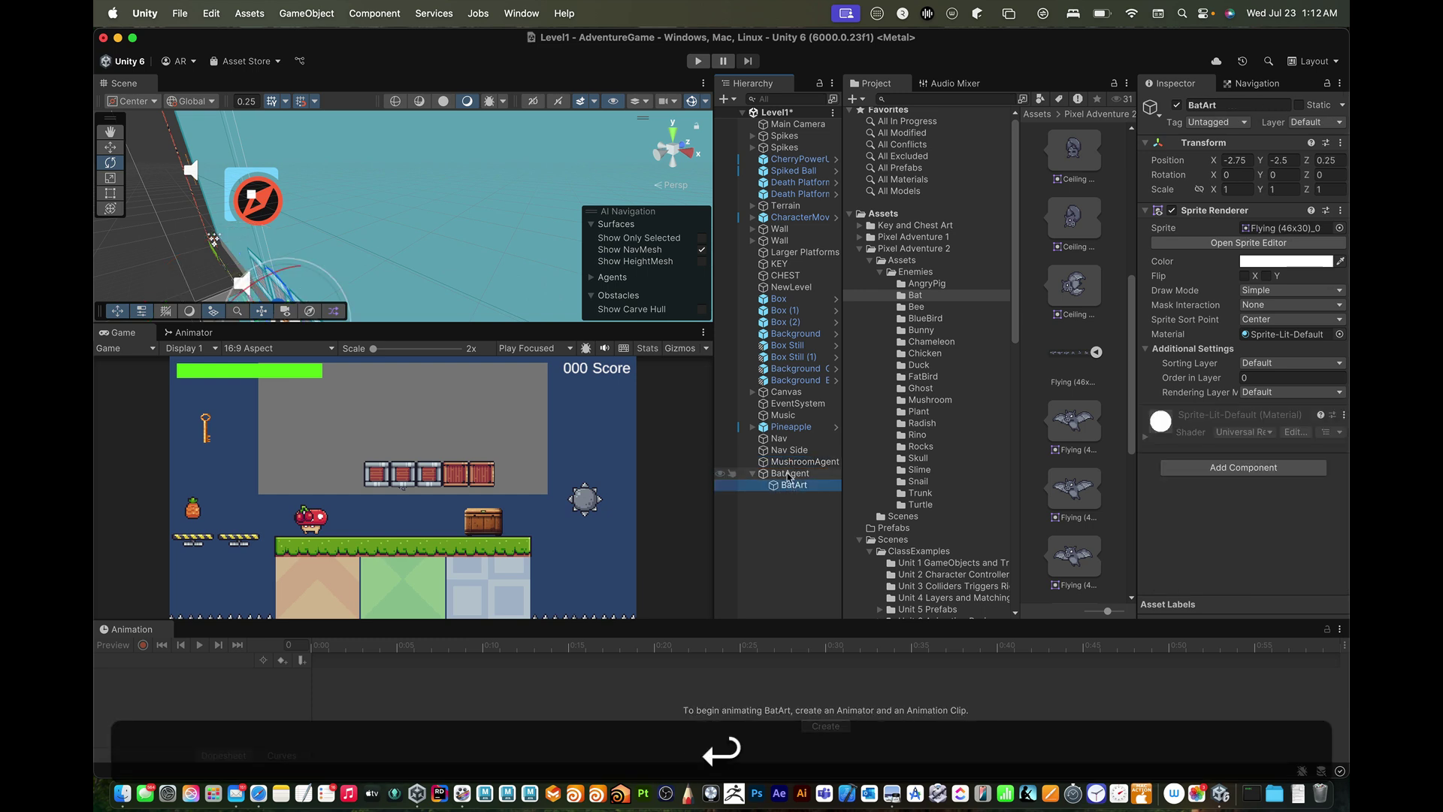
double_click(790, 486)
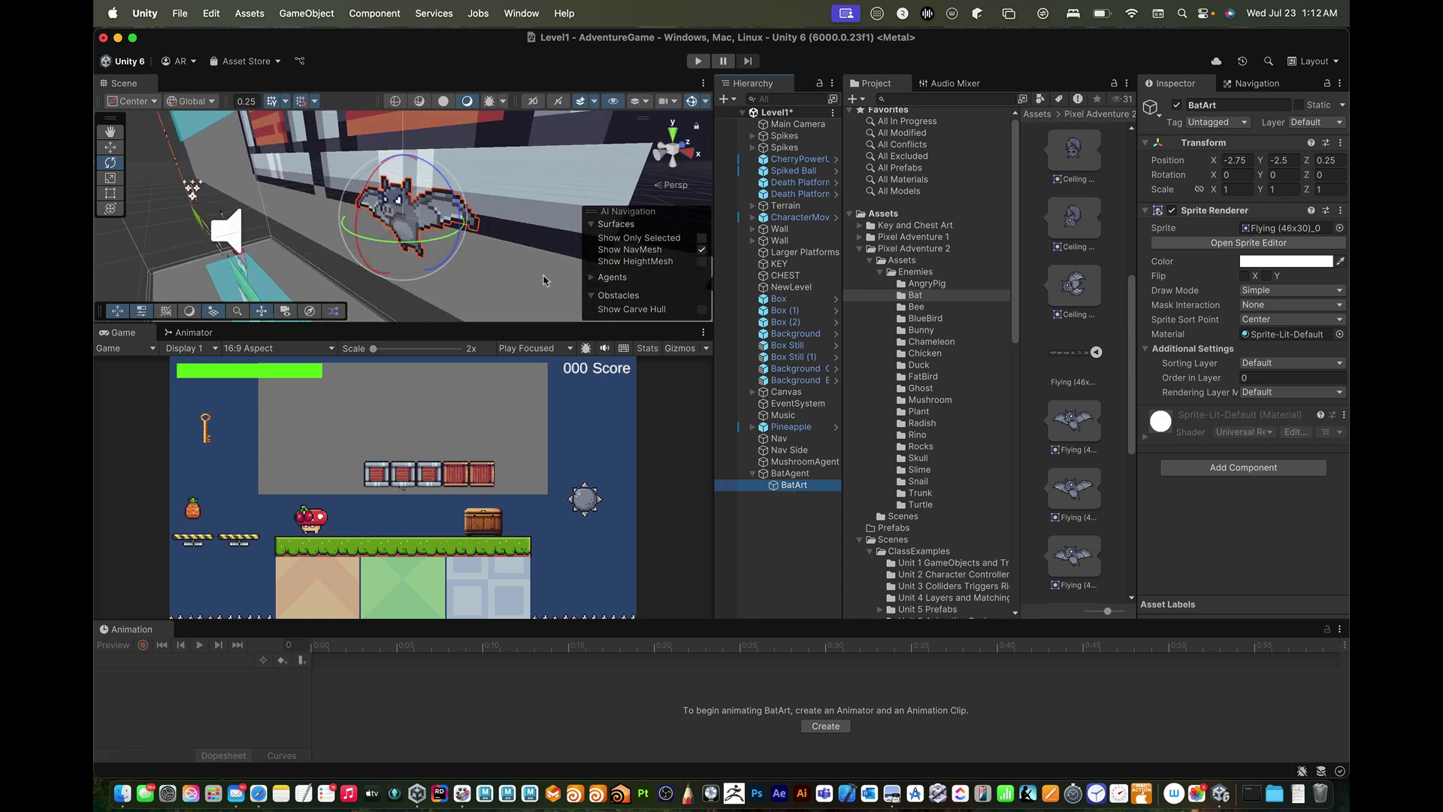
- Set BatArt's X and Y position to 0 relative to its parent
left_click(1236, 160)
key("BackSpace")
type("0")
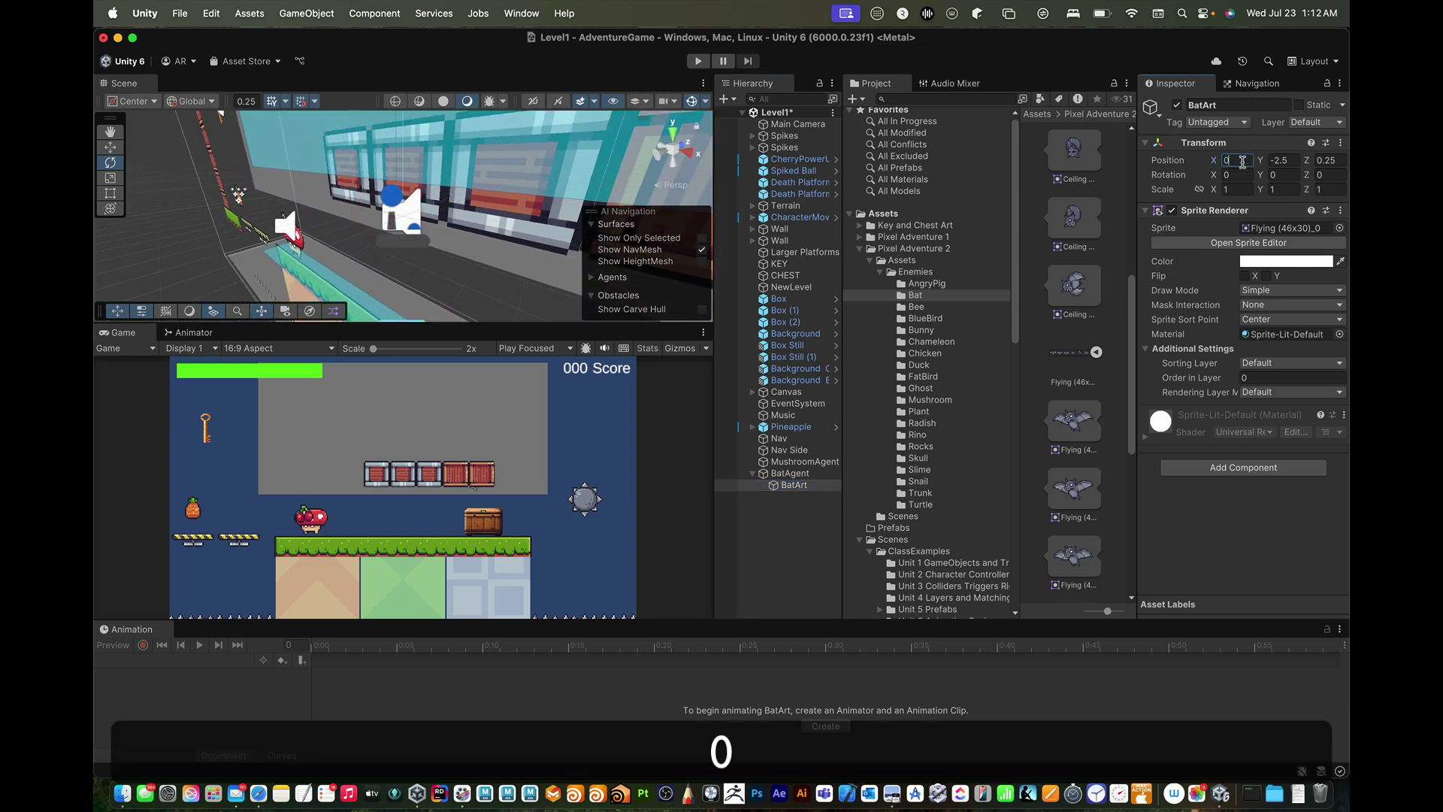
type("0")
key("Tab")
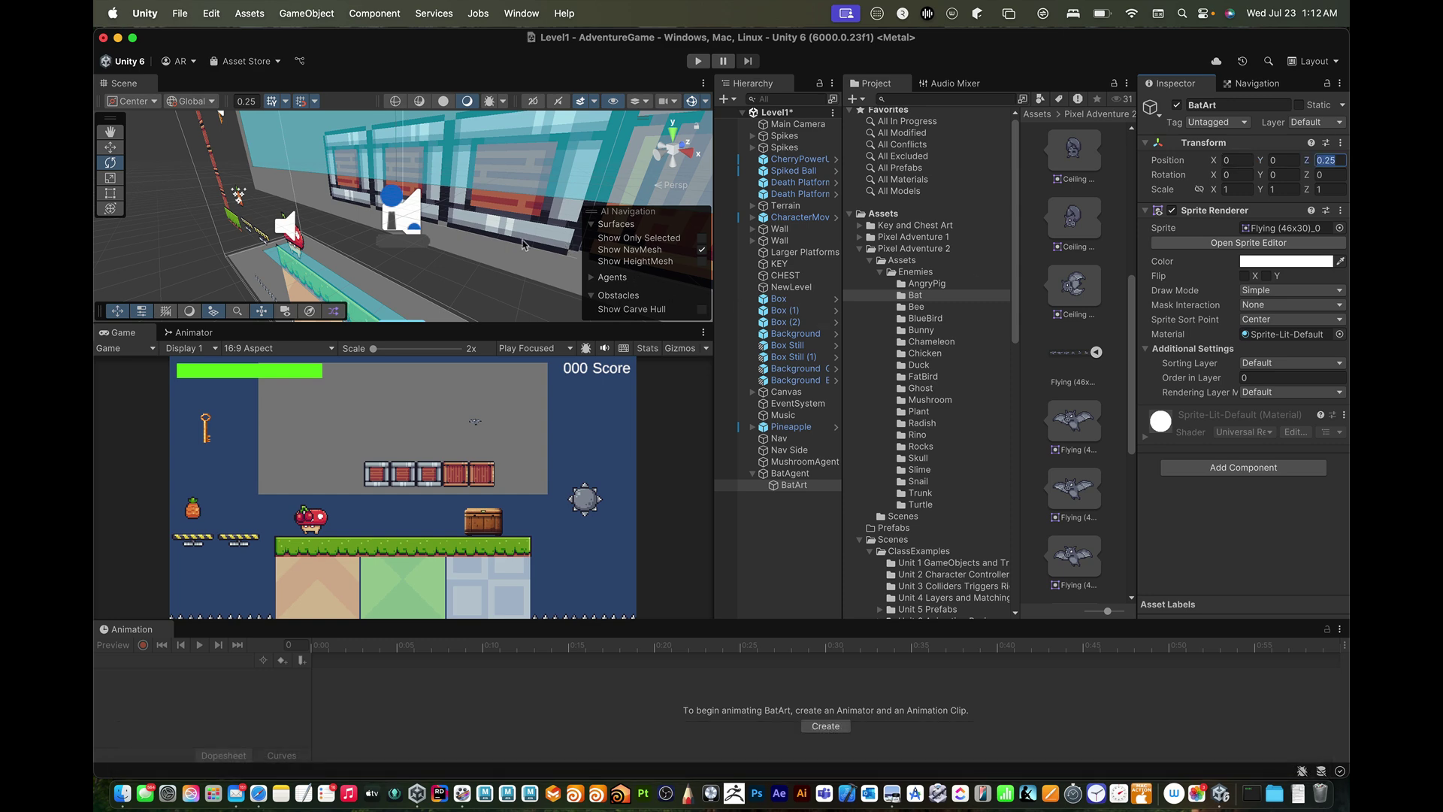
- Frame BatArt in the scene and rotate it to 90 degrees about its X axis
left_click(789, 449)
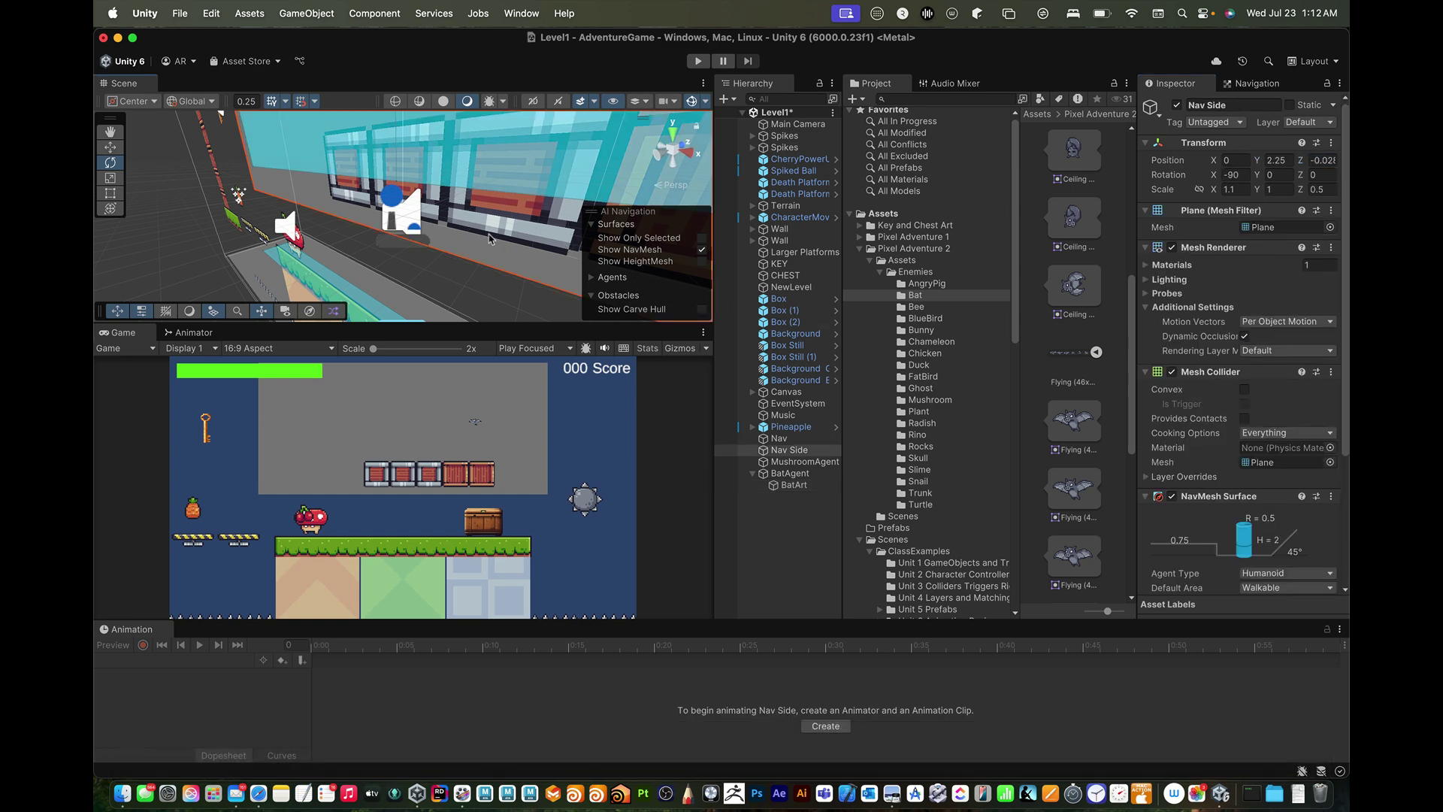
double_click(793, 485)
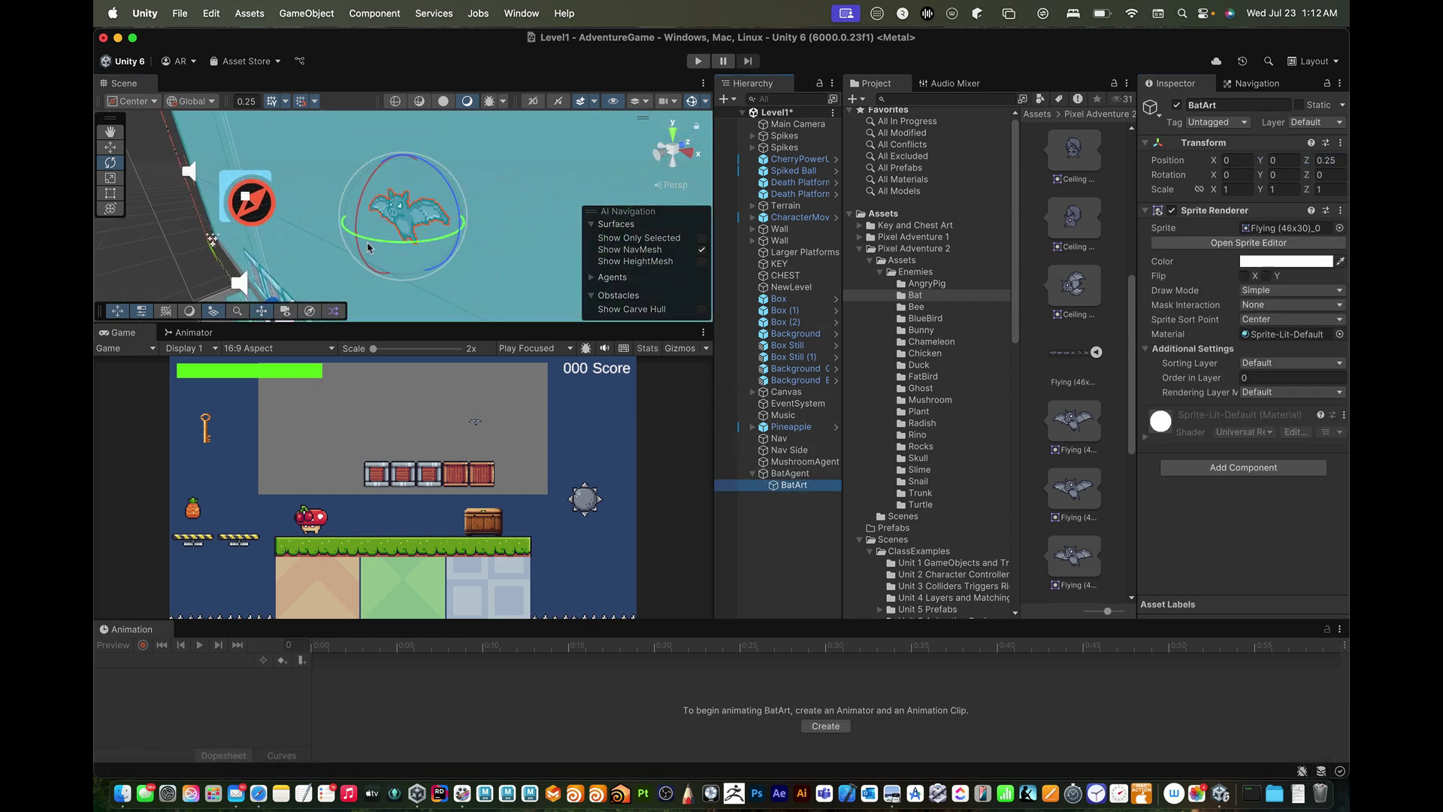
key("e")
left_click_drag(363, 196, 455, 127)
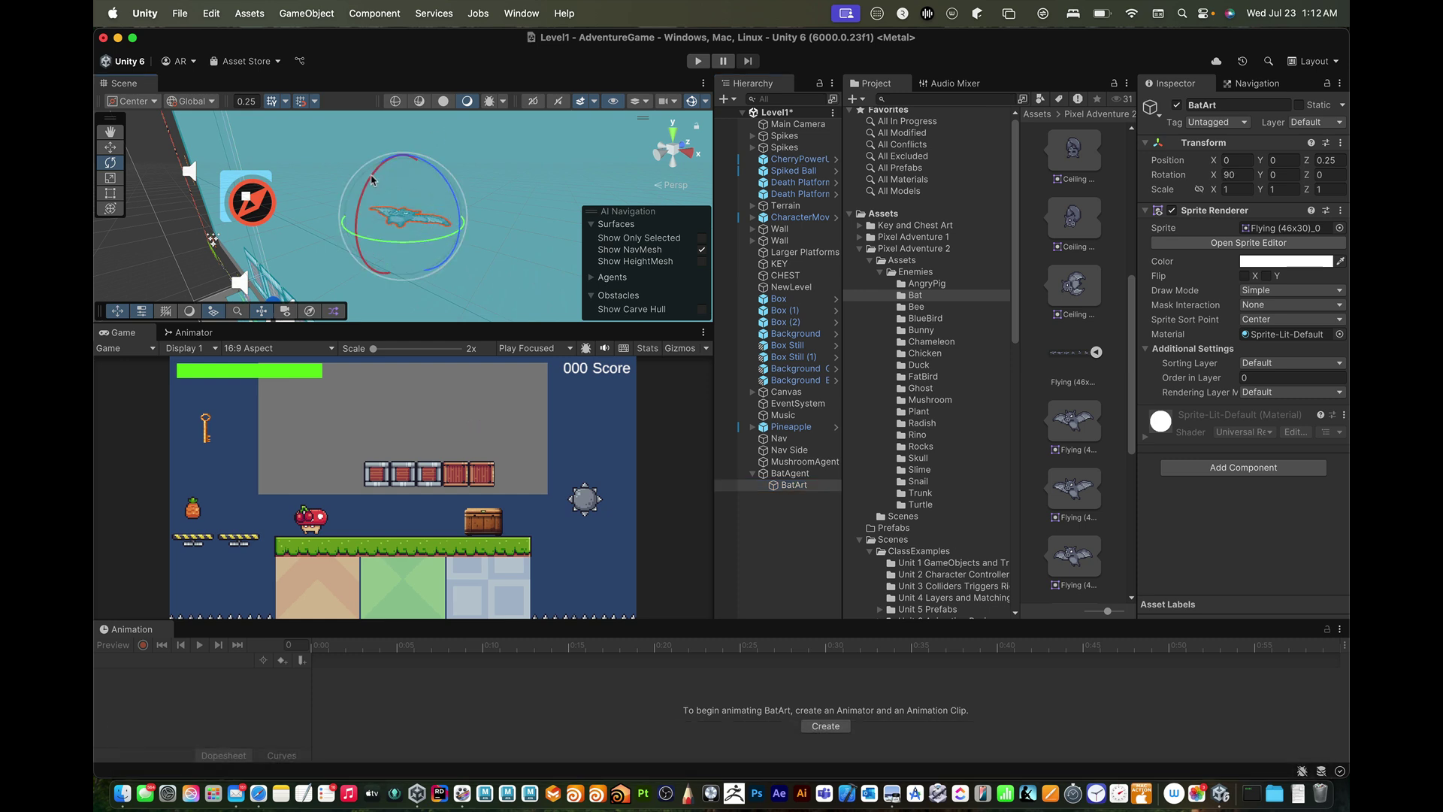
key("super")
- Add the Agent Behaviour script to BatArt and assign CharacterMover as its Player
left_click(1253, 469)
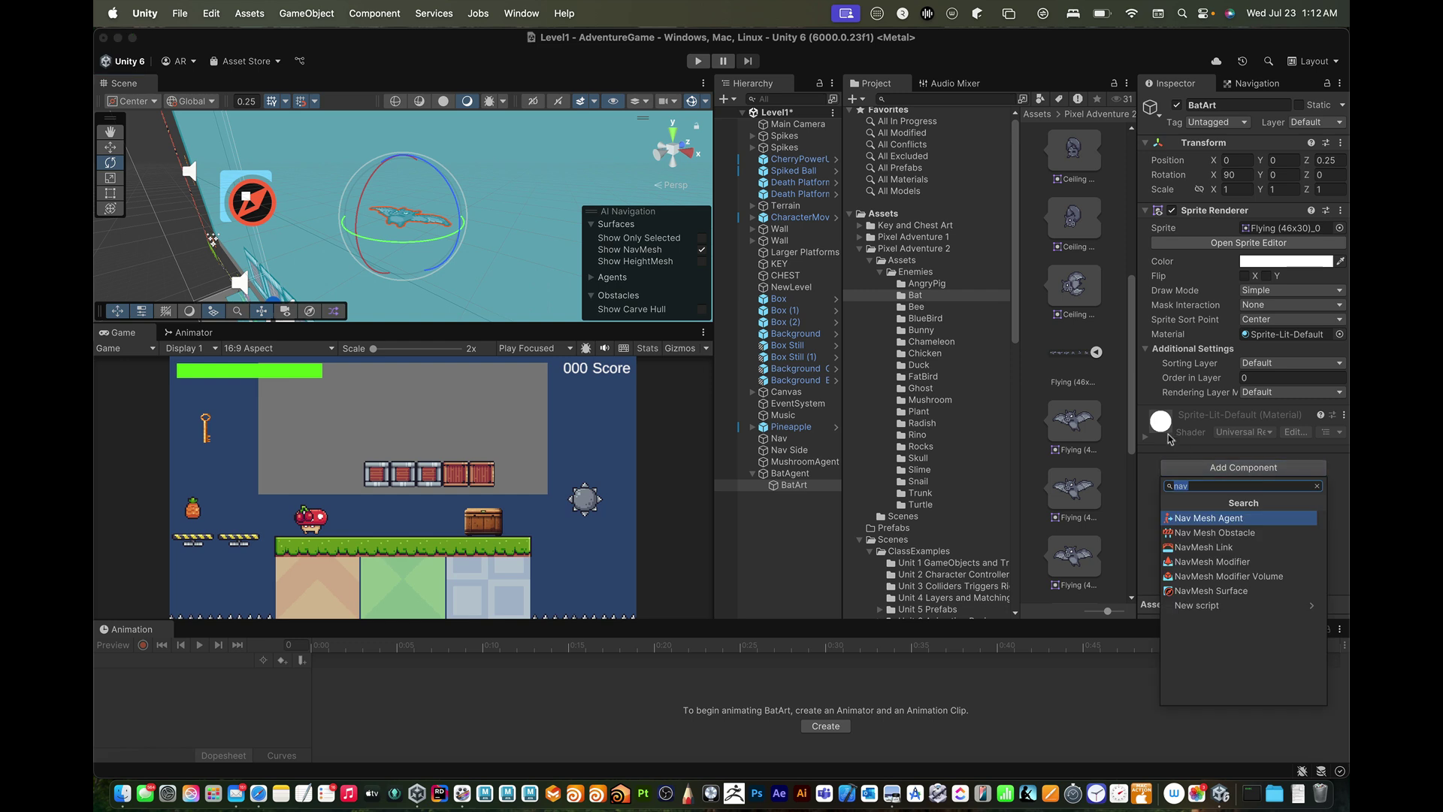
type("a")
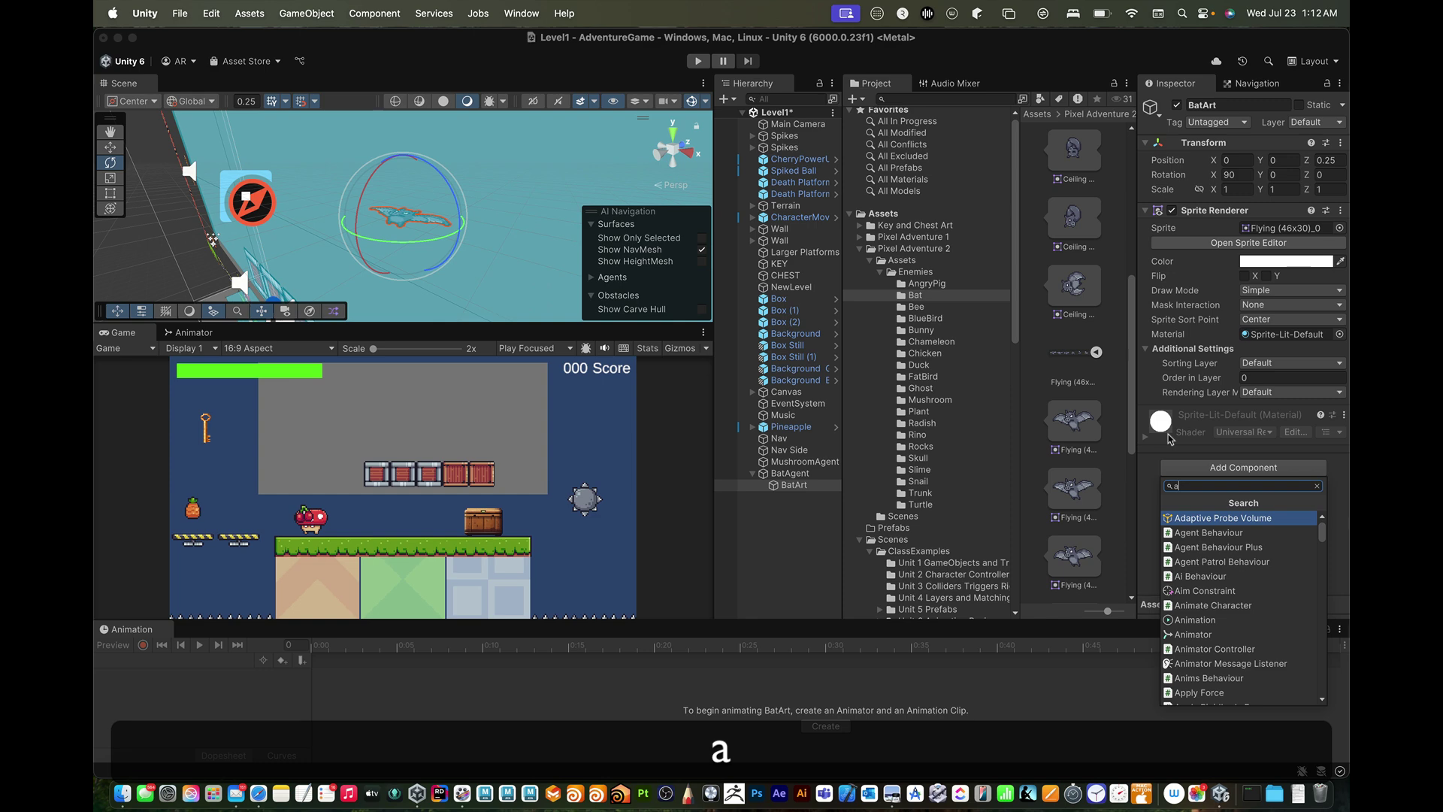
type("get")
key("BackSpace")
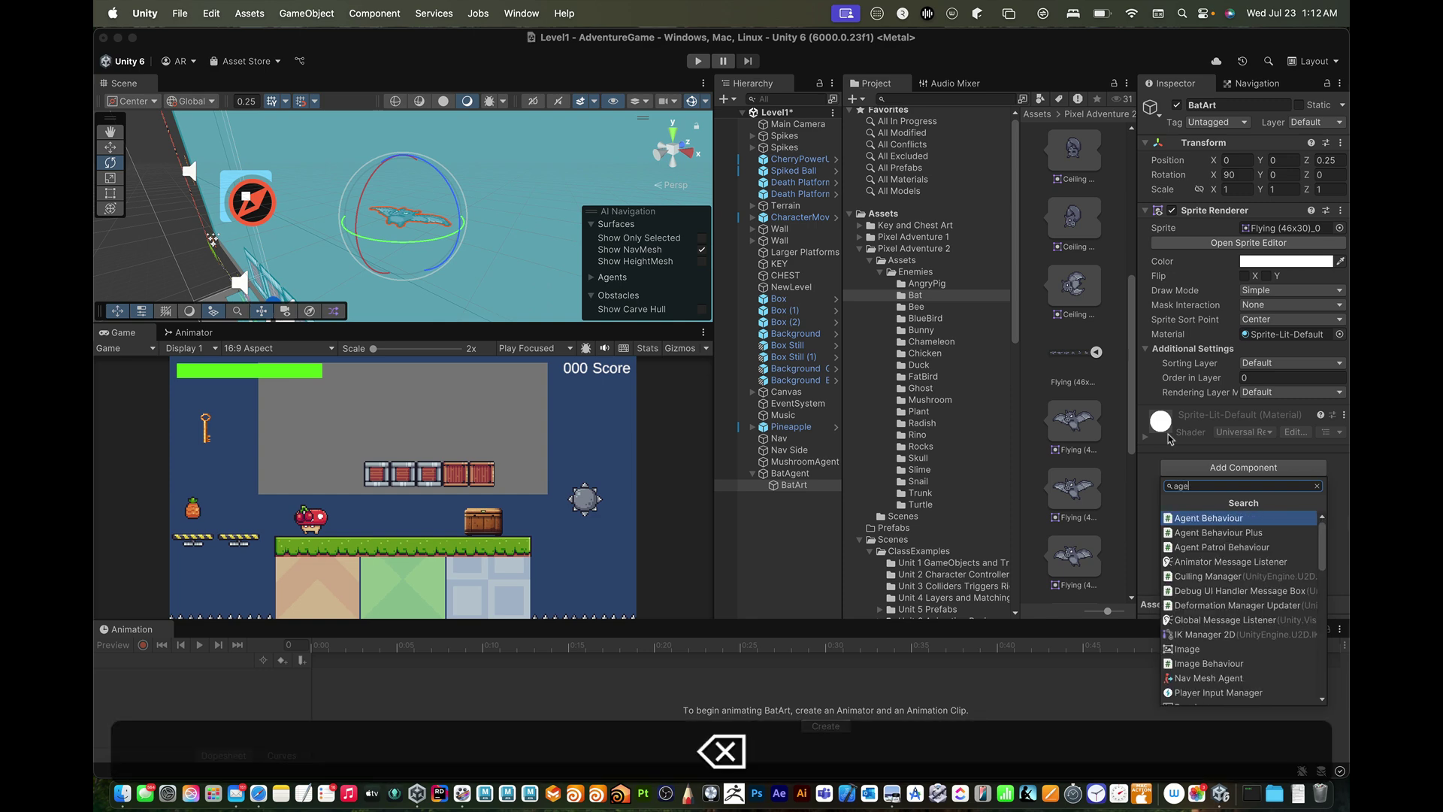
key("Return")
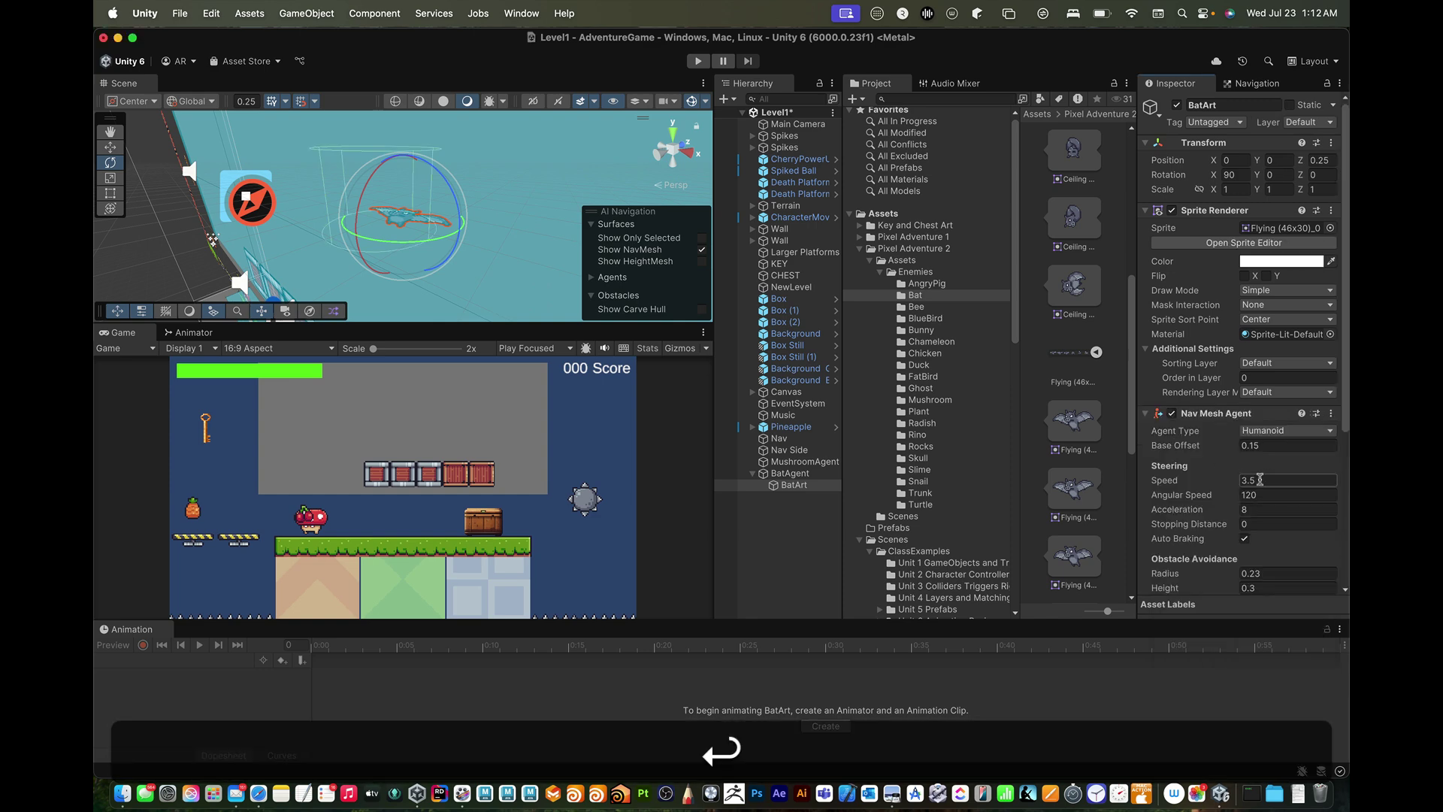
scroll(1251, 479, "down", 5)
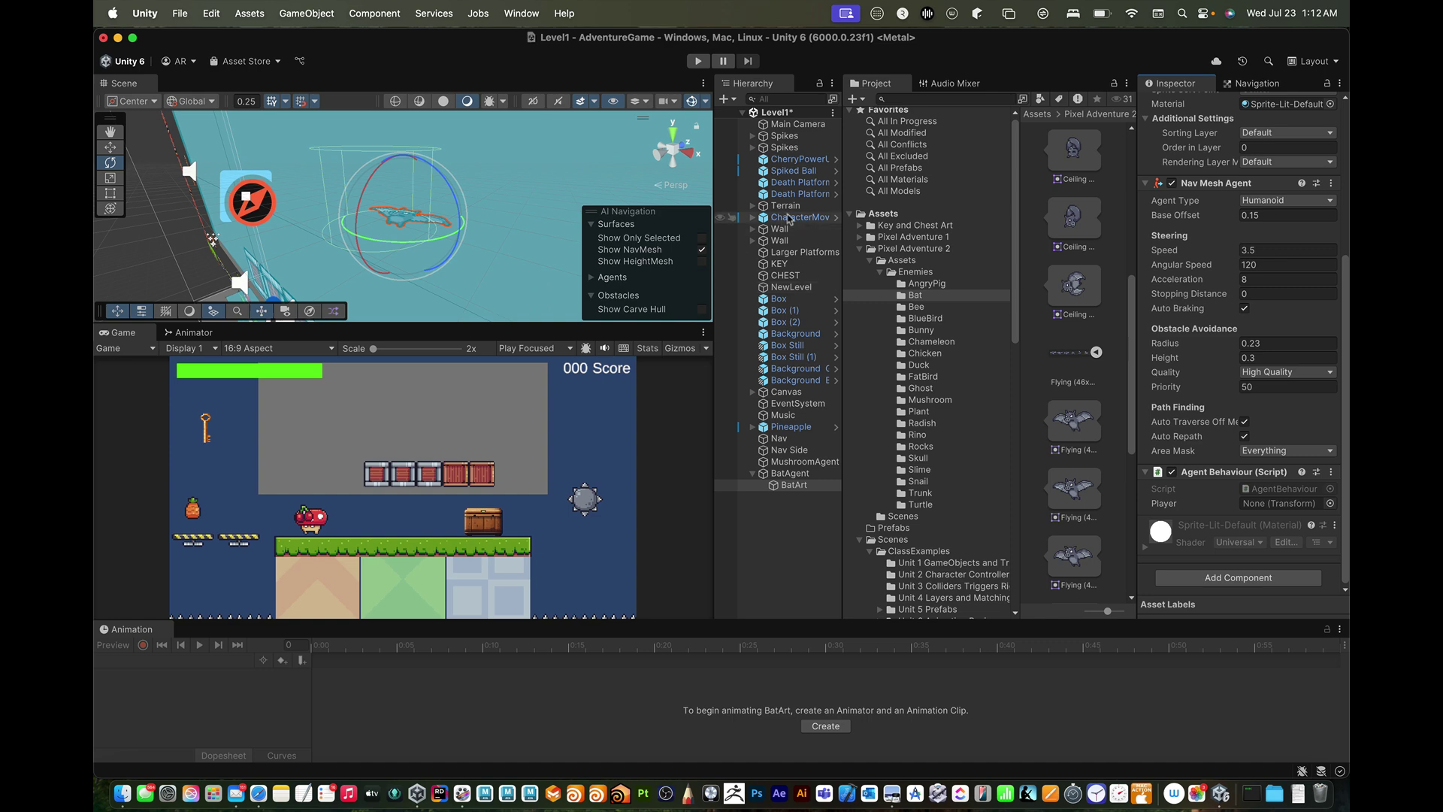
left_click_drag(800, 217, 1267, 514)
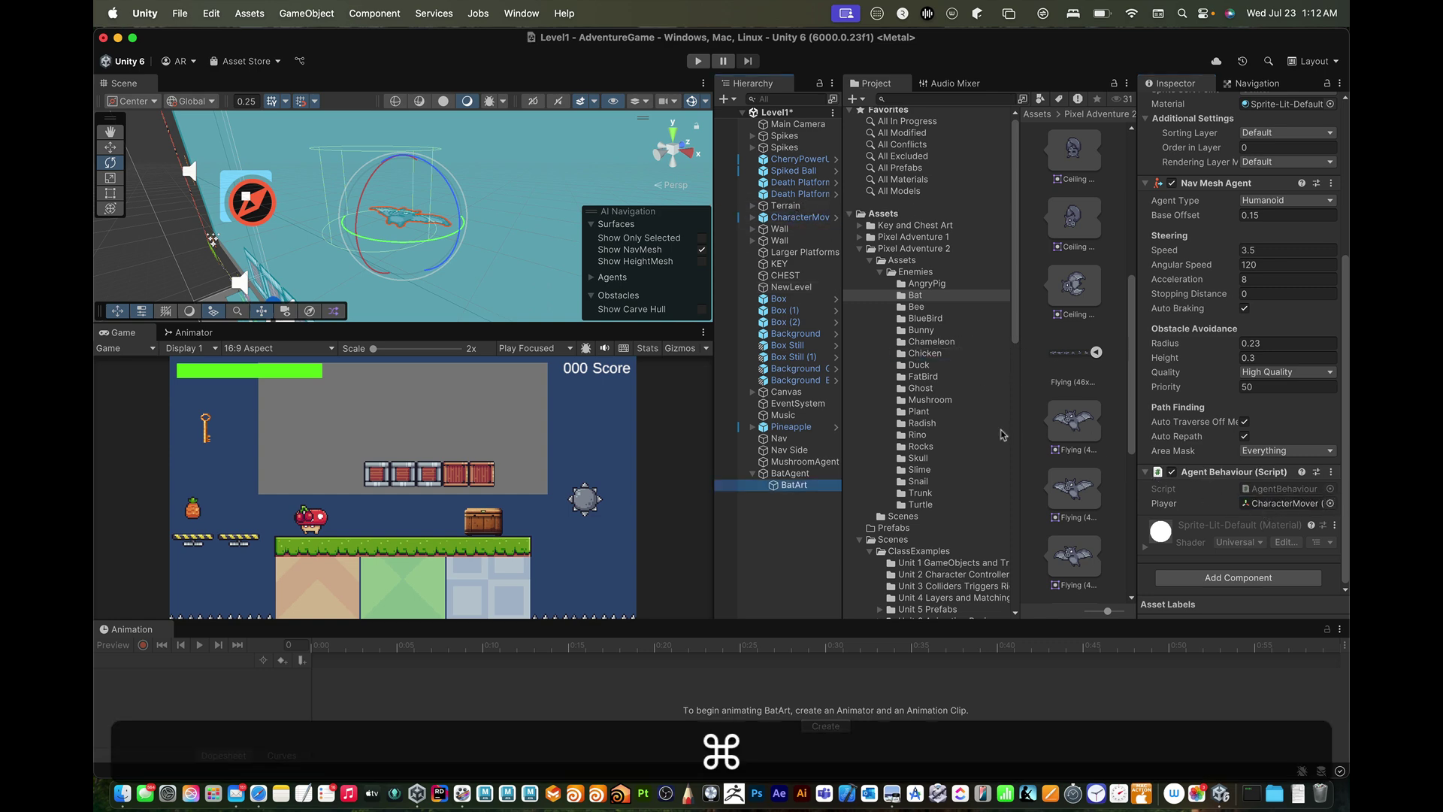
- Play-test the level and examine how the bat is oriented and moves along the upright surface
key("super+p")
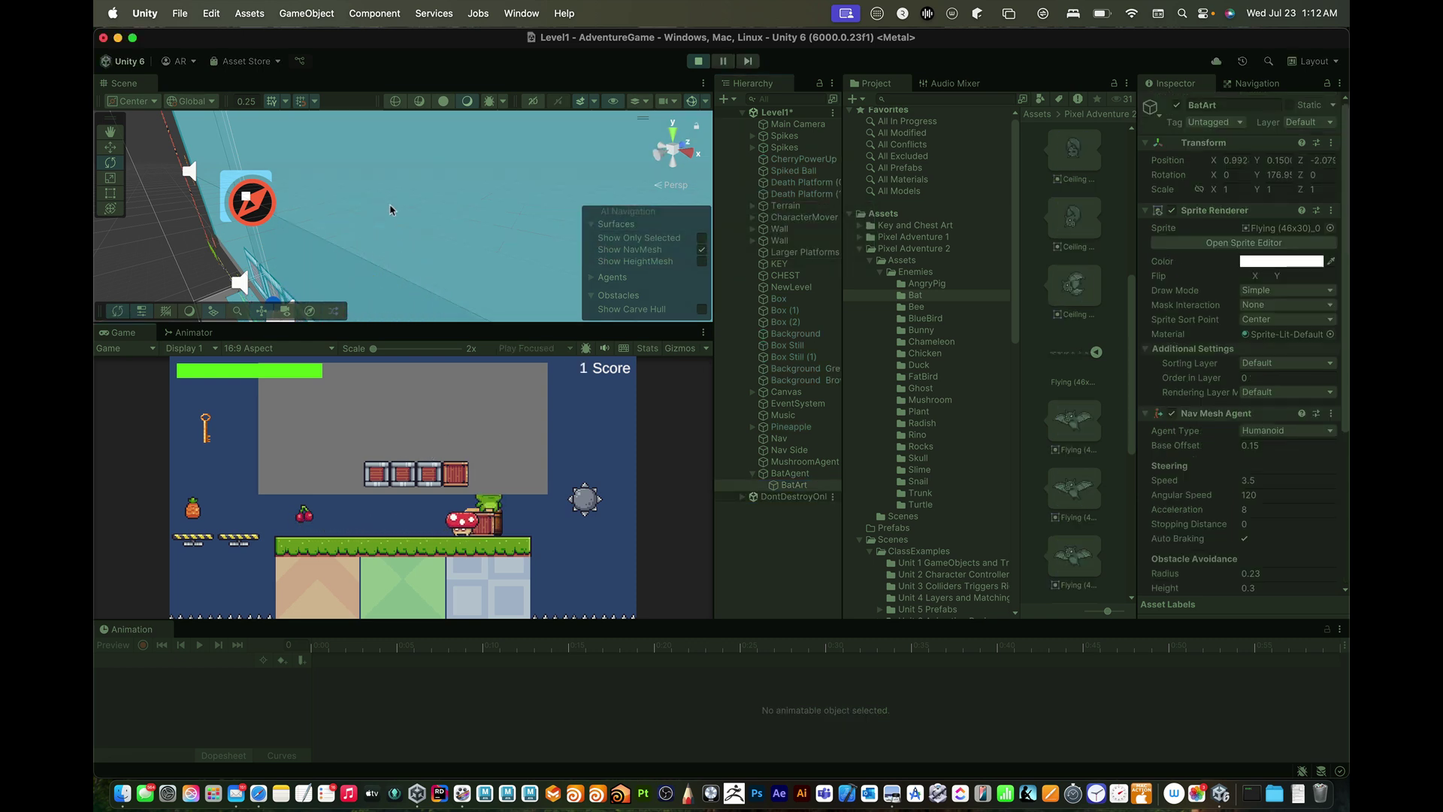
scroll(385, 212, "down", 10)
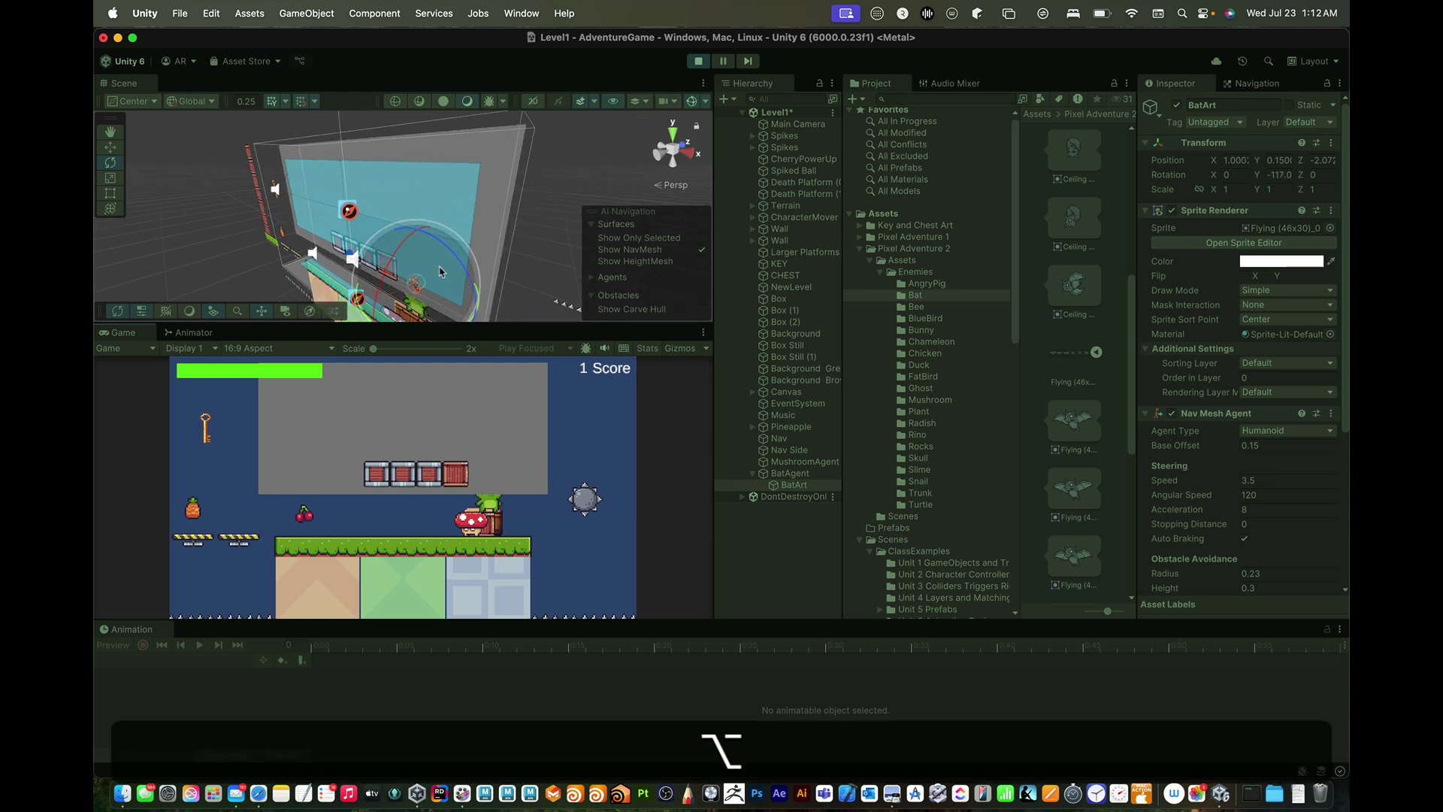
left_click_drag(385, 212, 478, 230, "alt")
key("f")
key("super+p")
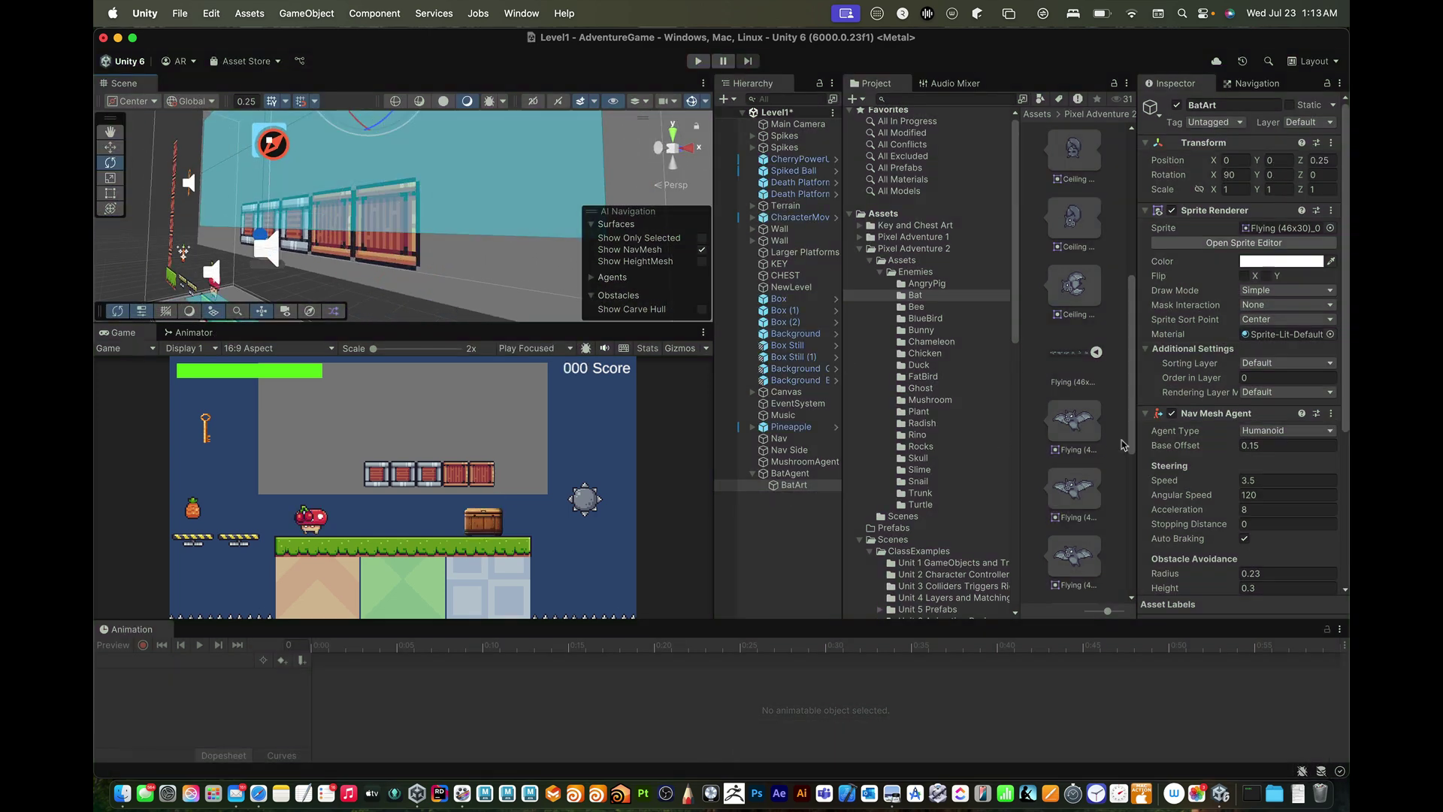
- Set the angular speed of BatArt's Nav Mesh Agent to 0 and play-test the level
scroll(1214, 458, "down", 1)
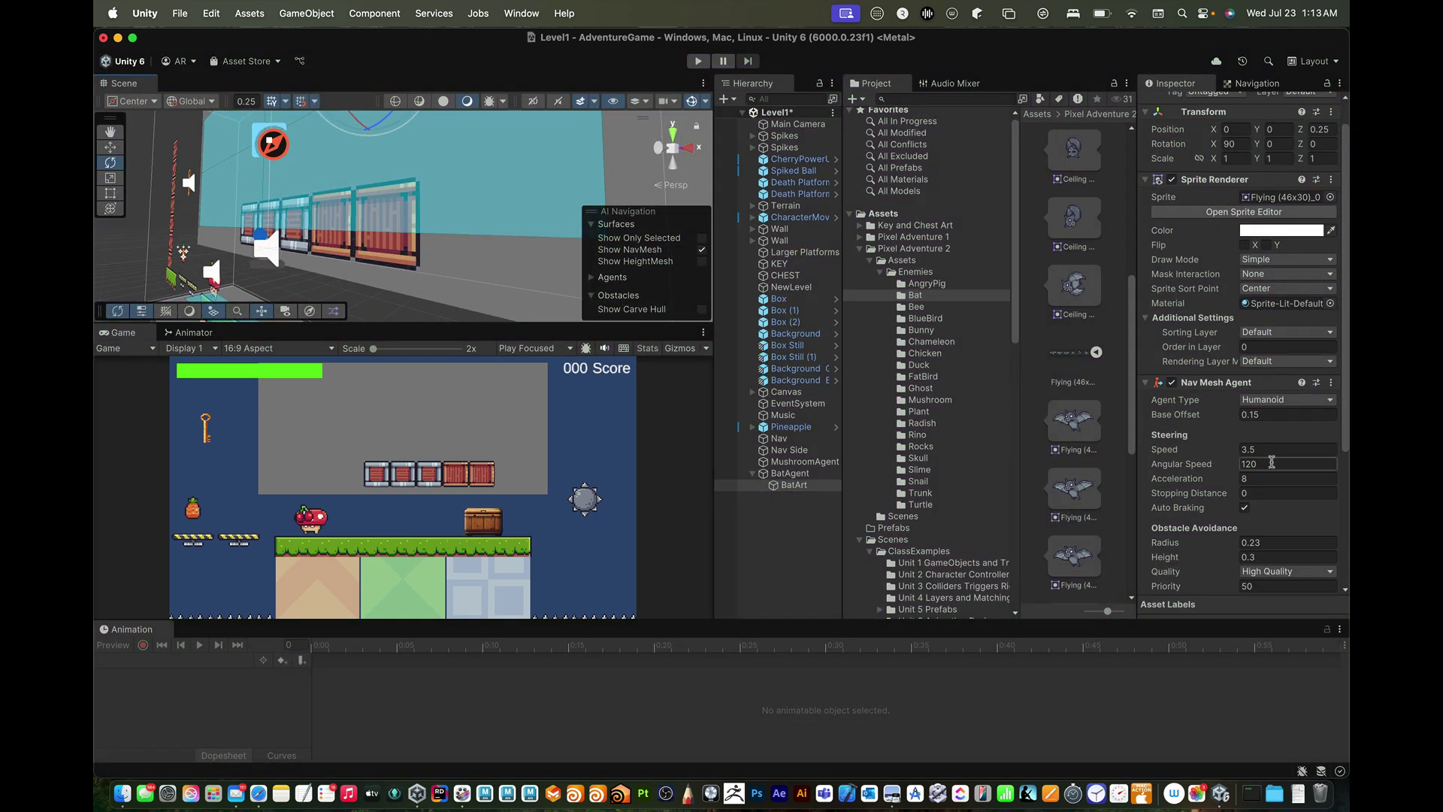
type("0")
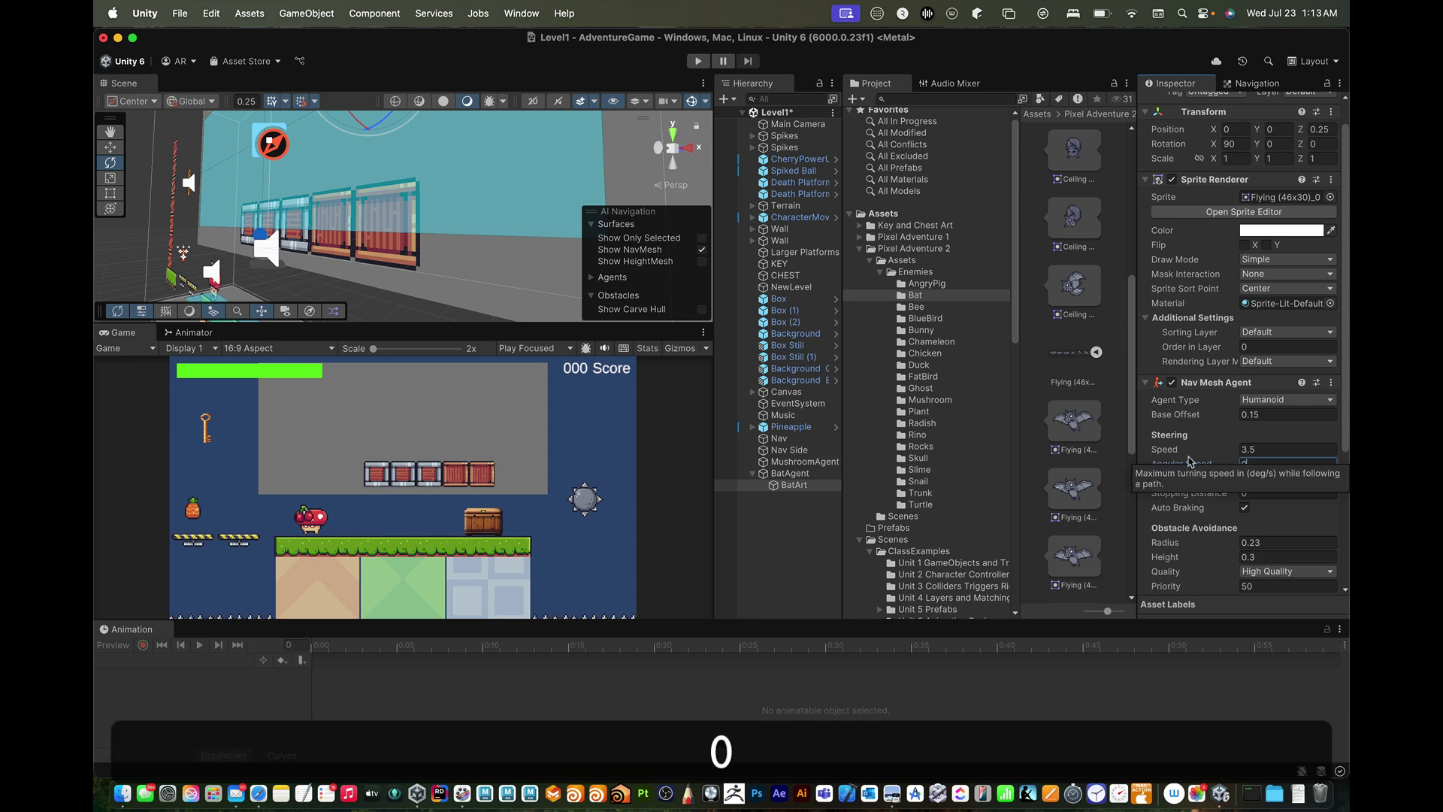
key("Return")
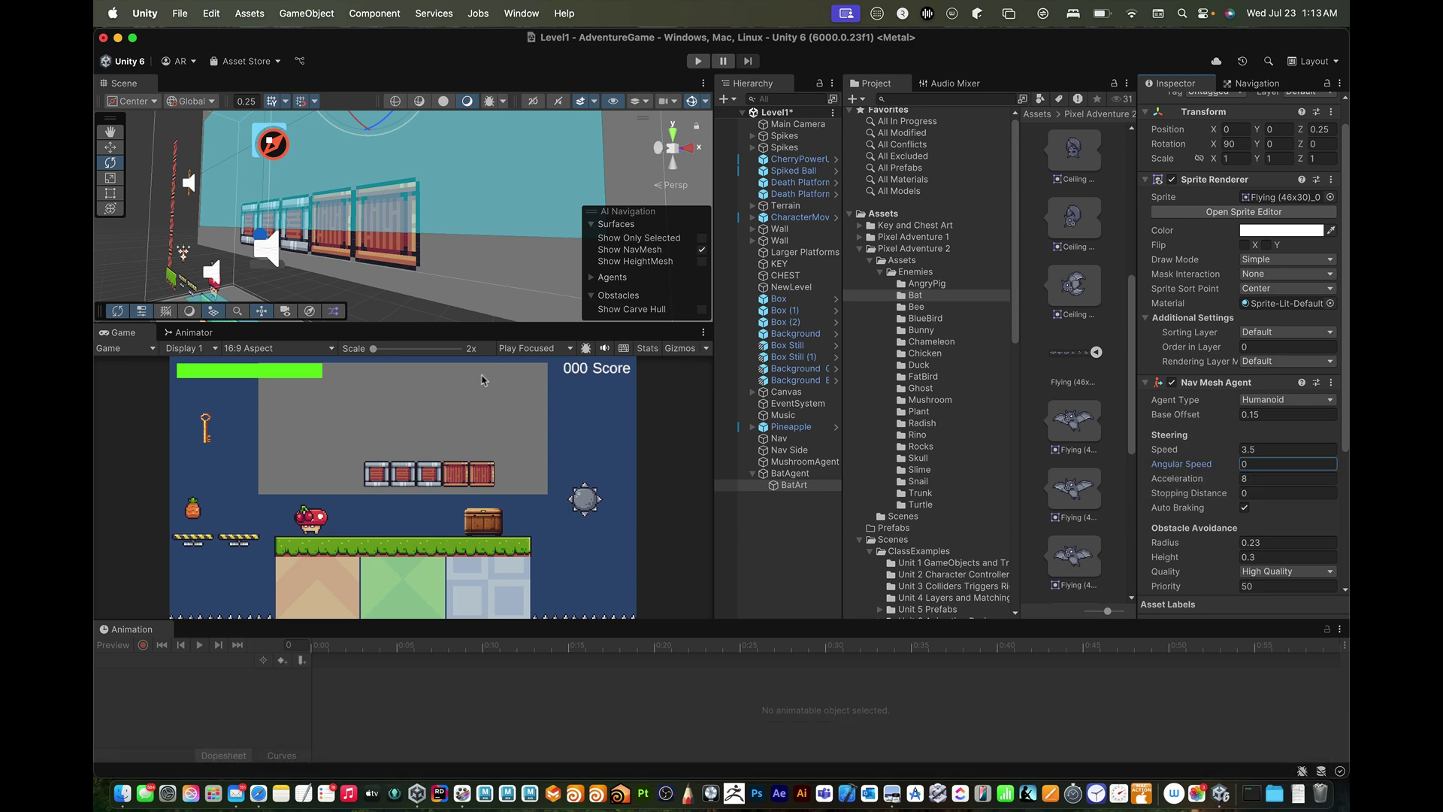
key("super+p")
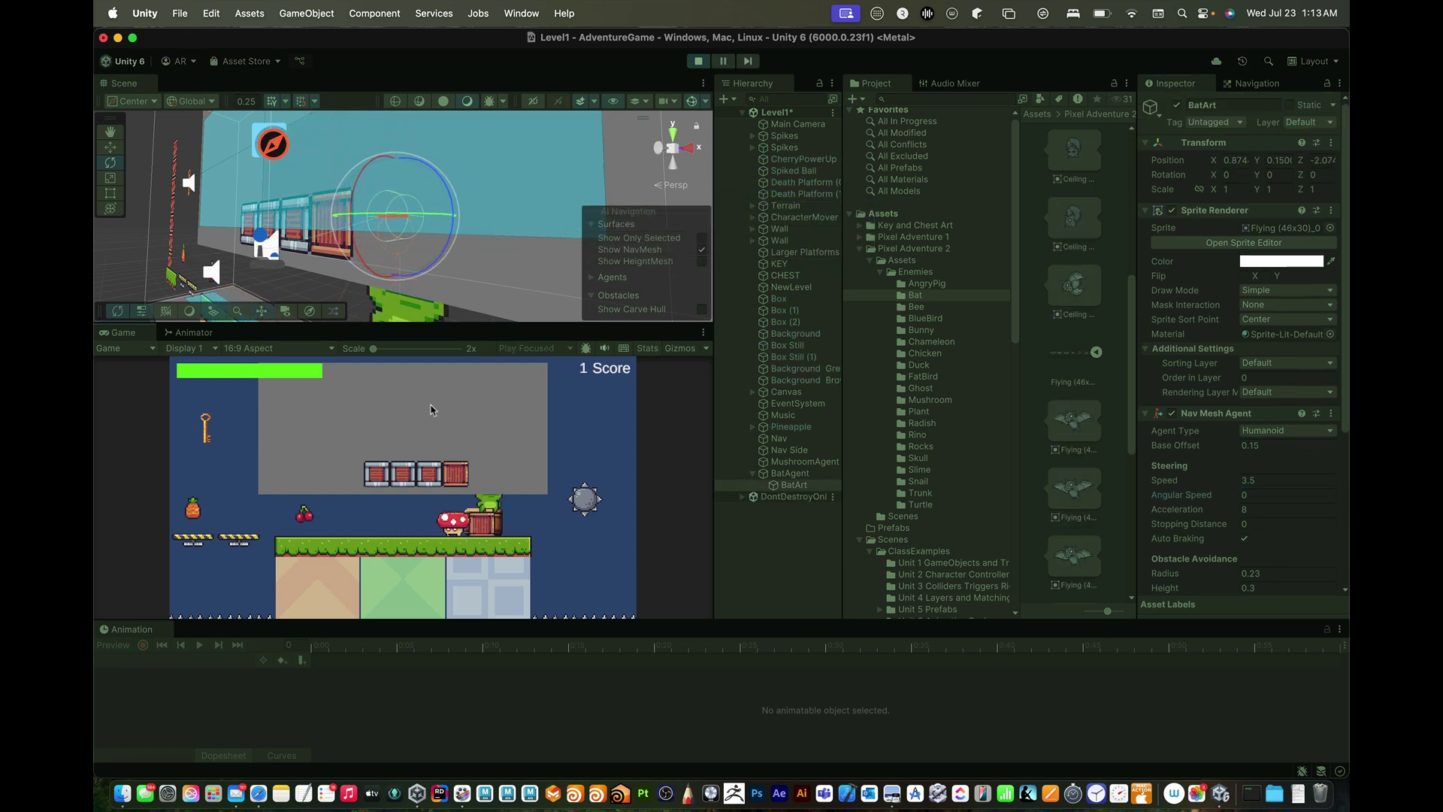
left_click_drag(455, 216, 467, 253)
key("alt+super+p")
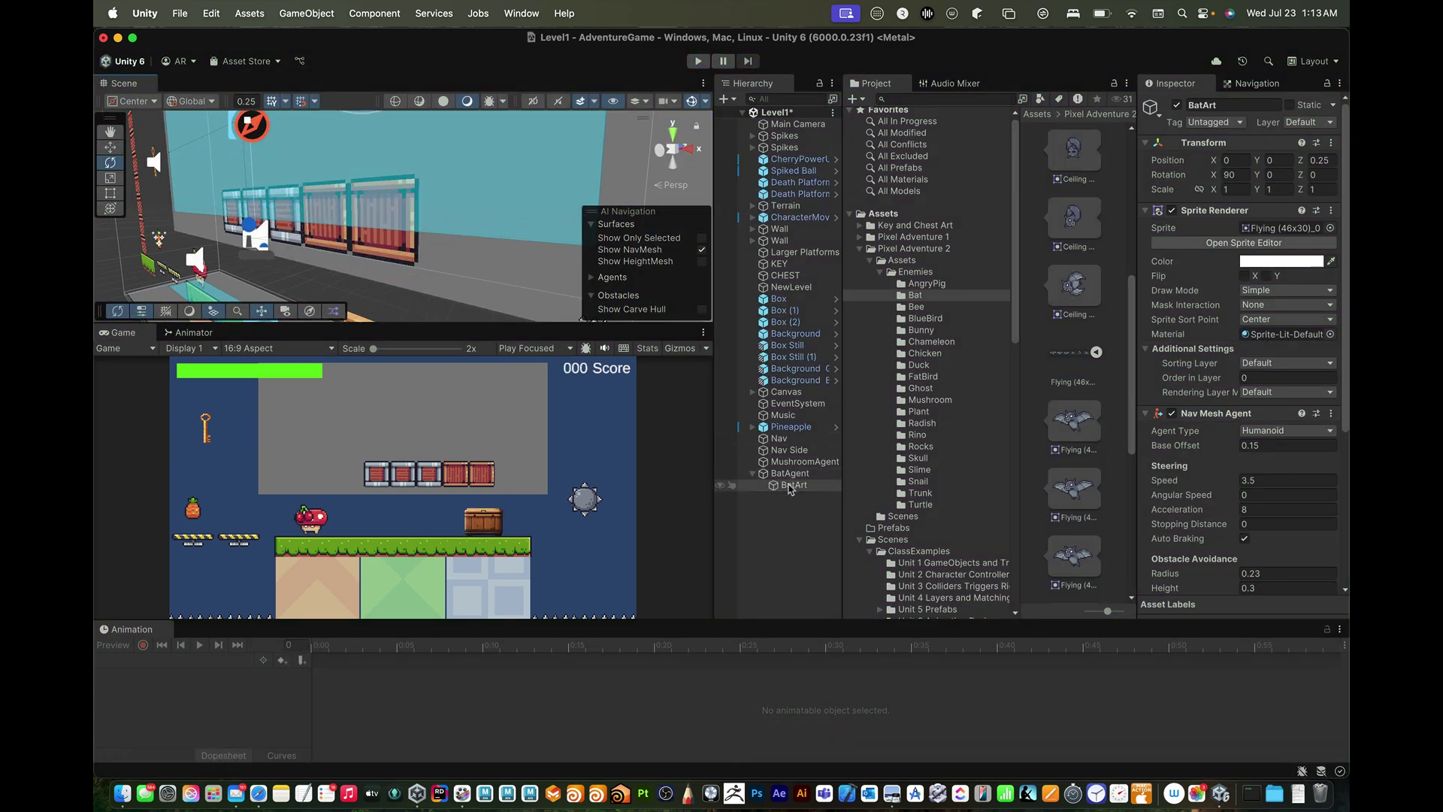
- Remove the Agent Behaviour script and the Nav Mesh Agent component from BatArt
scroll(1240, 338, "down", 6)
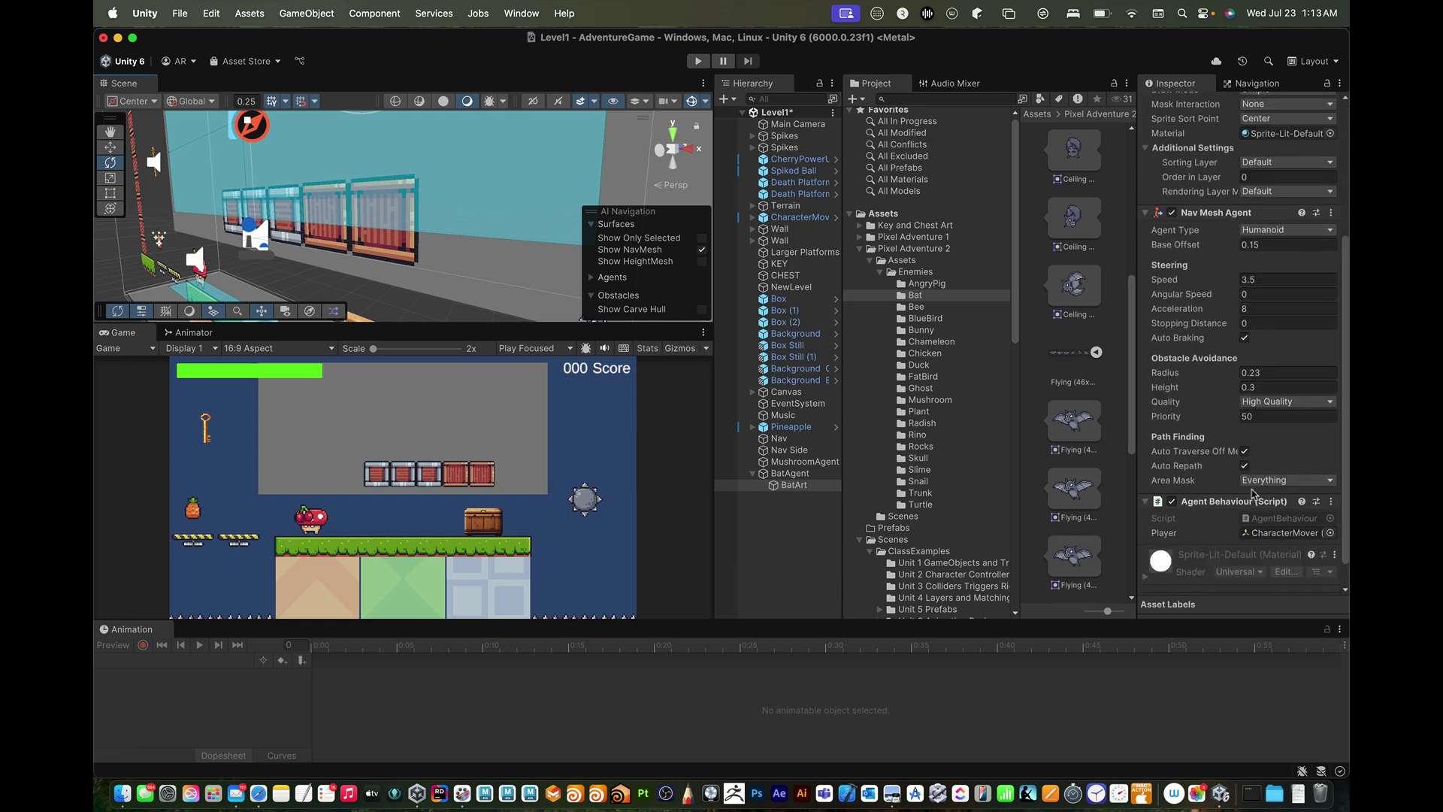
right_click(1228, 214)
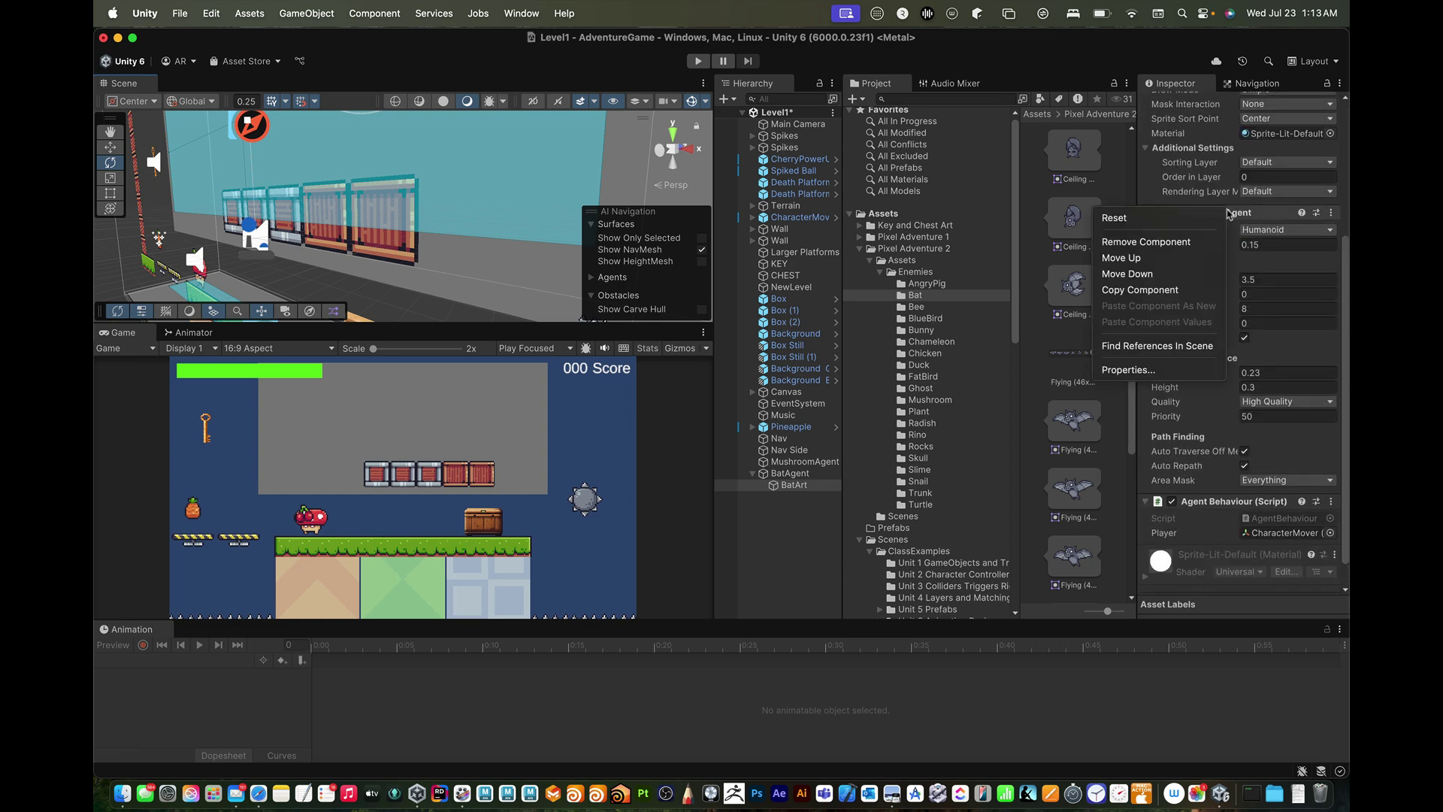
left_click(1174, 244)
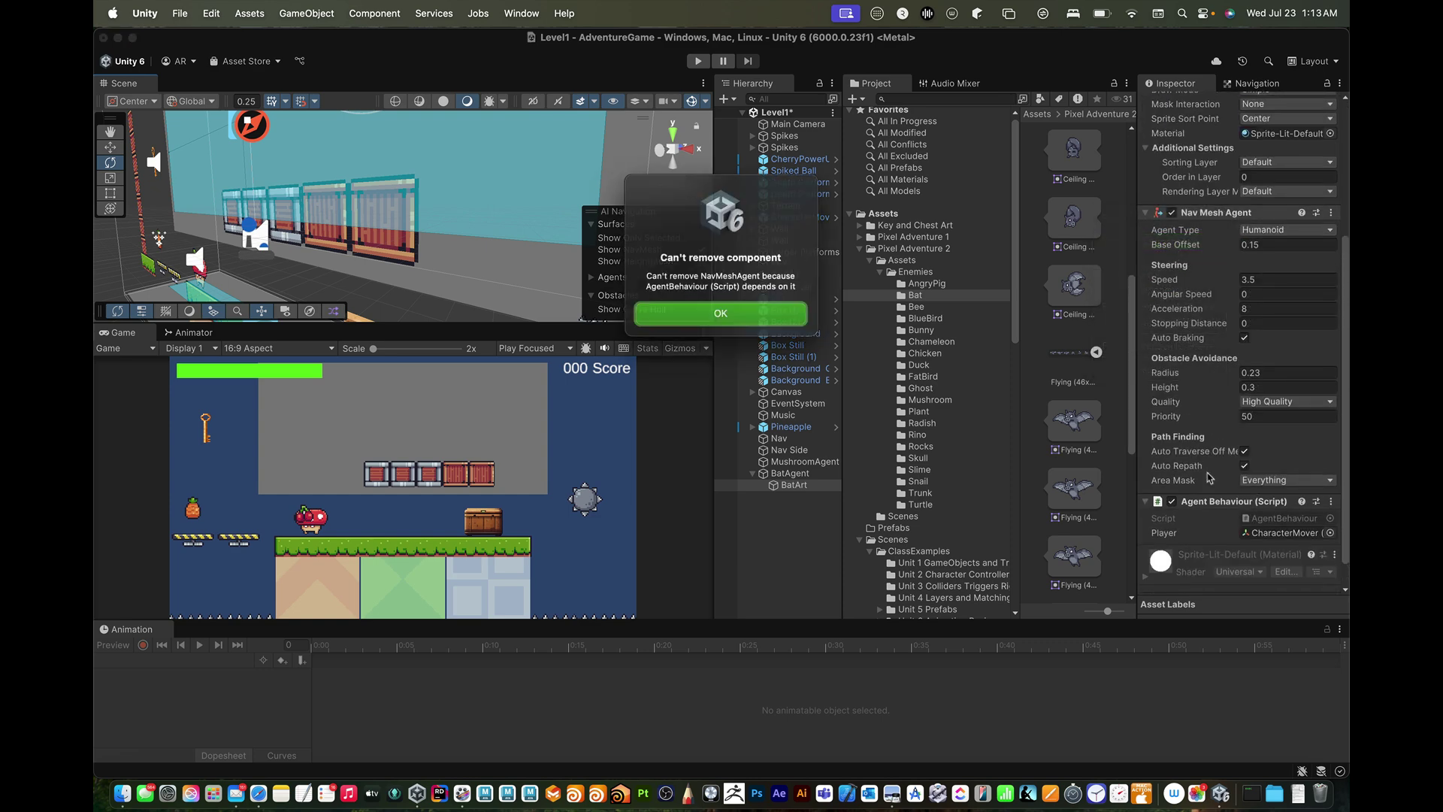
left_click(754, 308)
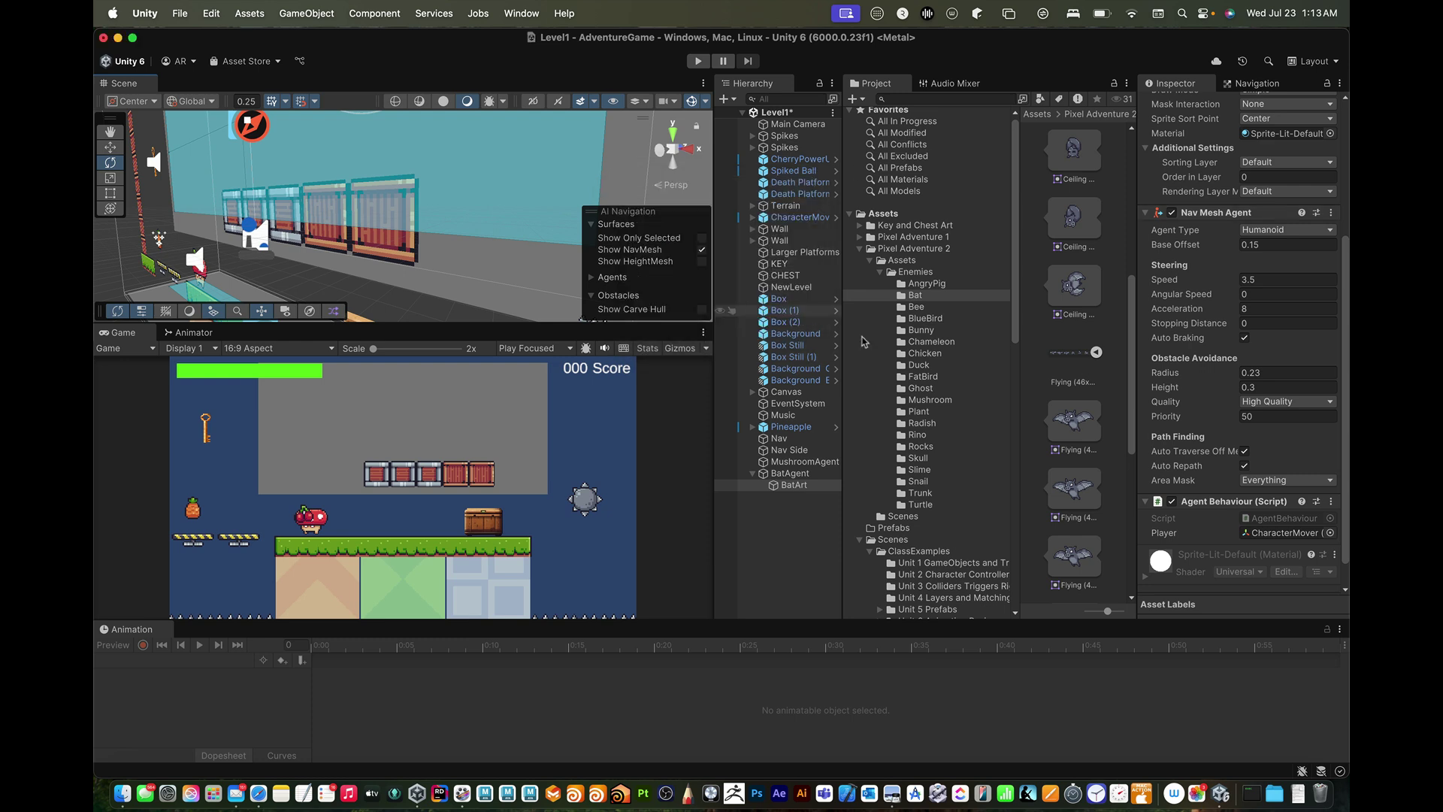
right_click(1260, 506)
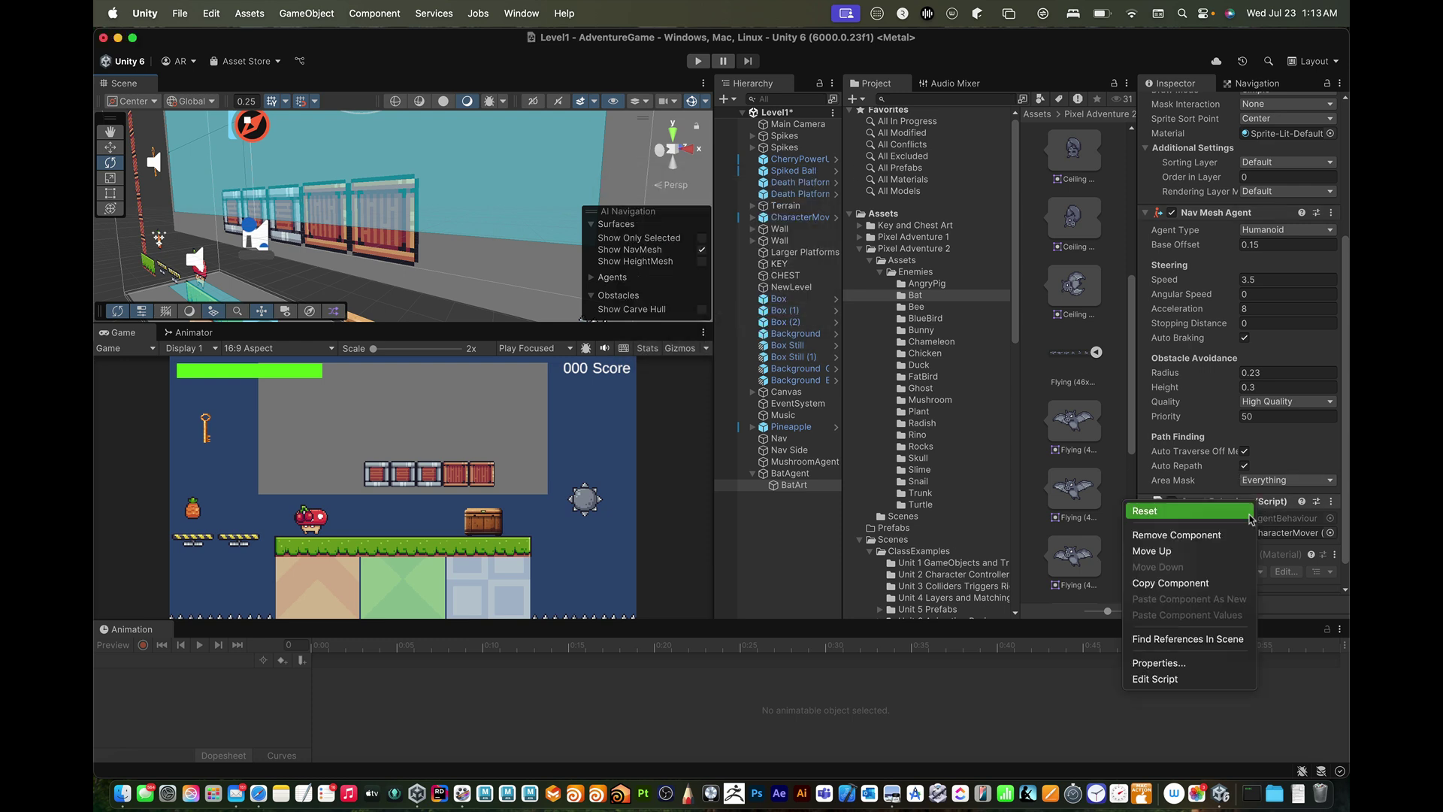
left_click(1225, 537)
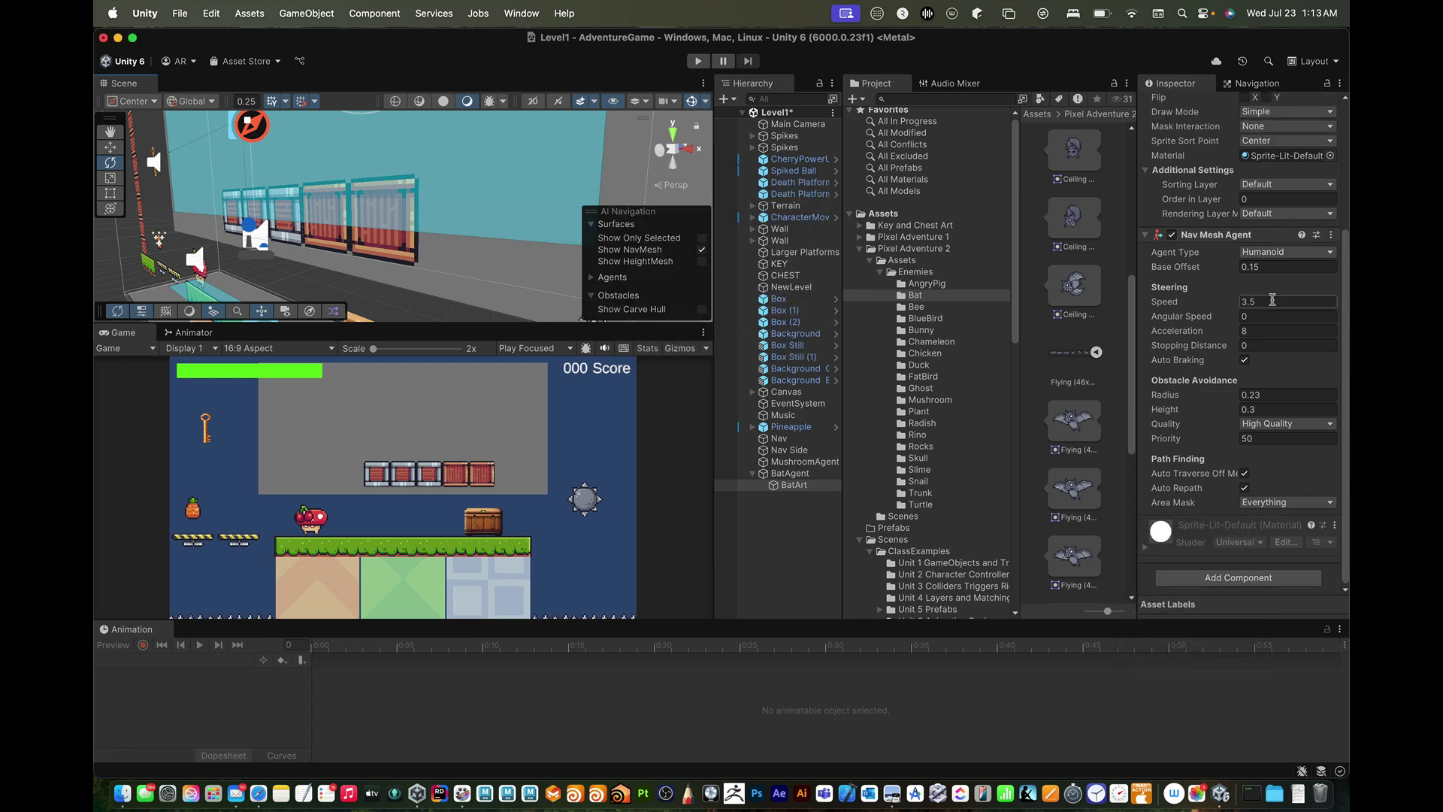
right_click(1219, 239)
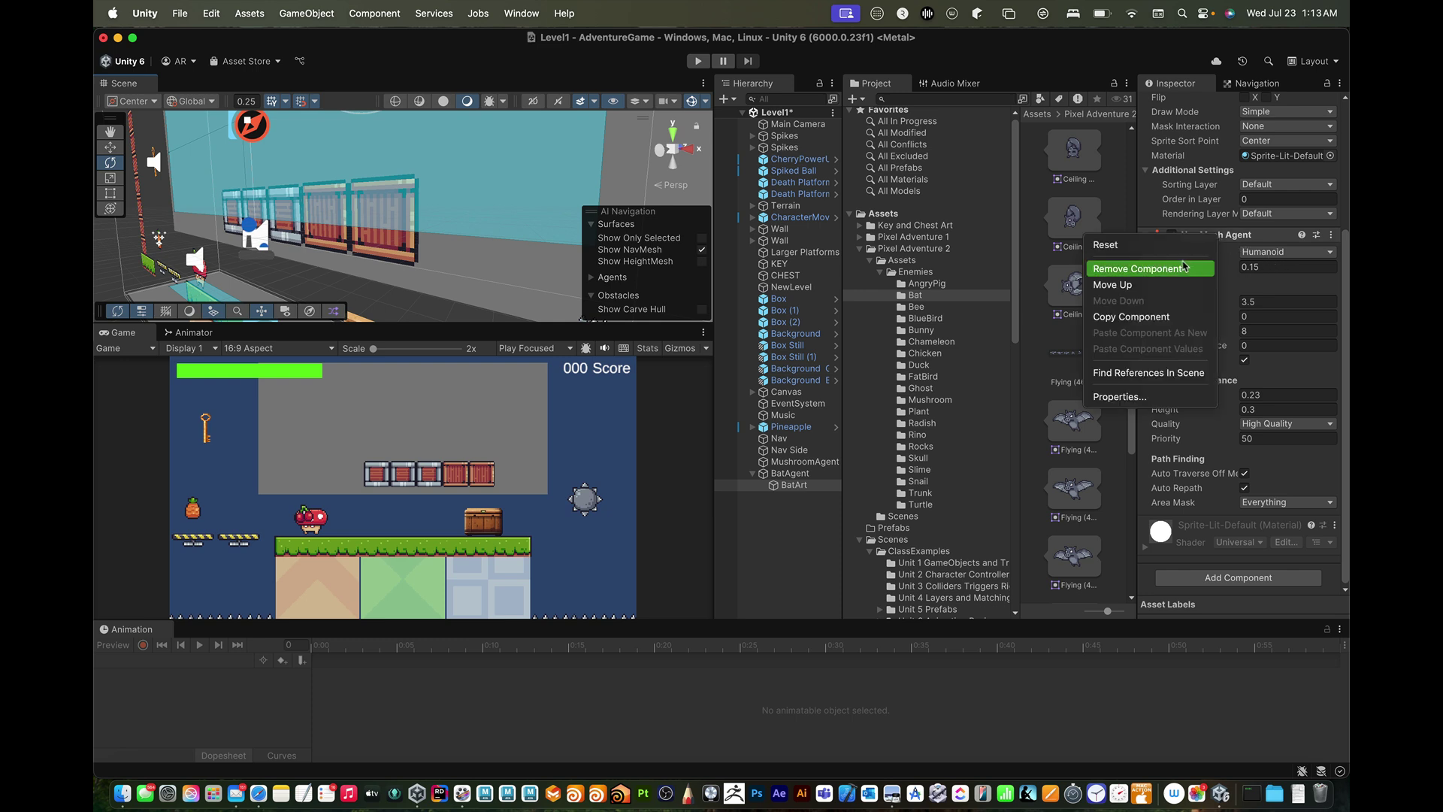
left_click(1137, 268)
- Add the Agent Behaviour script to BatAgent with CharacterMover as its Player, and play-test the level
left_click(778, 473)
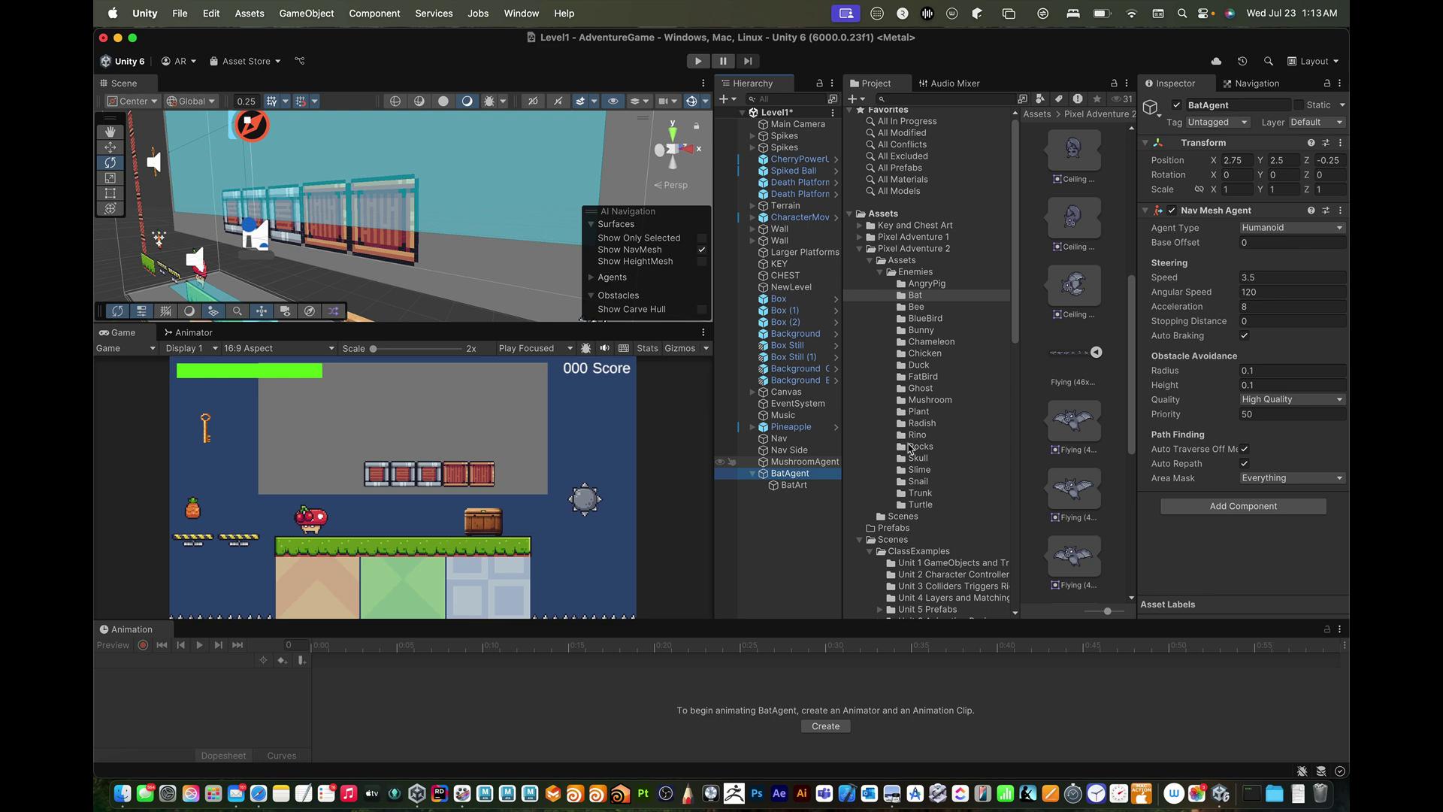
left_click(1220, 506)
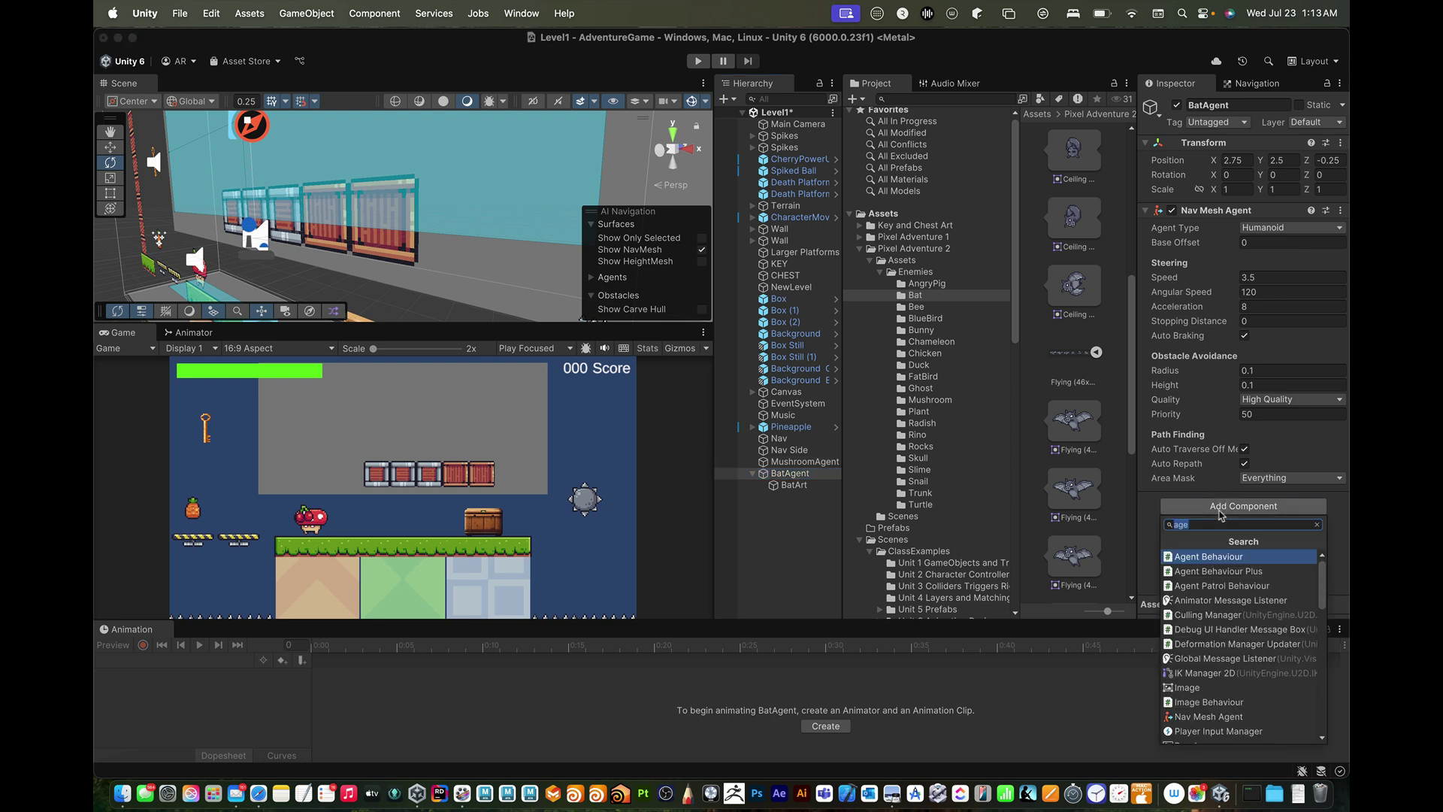
left_click(1206, 557)
left_click_drag(800, 218, 1266, 534)
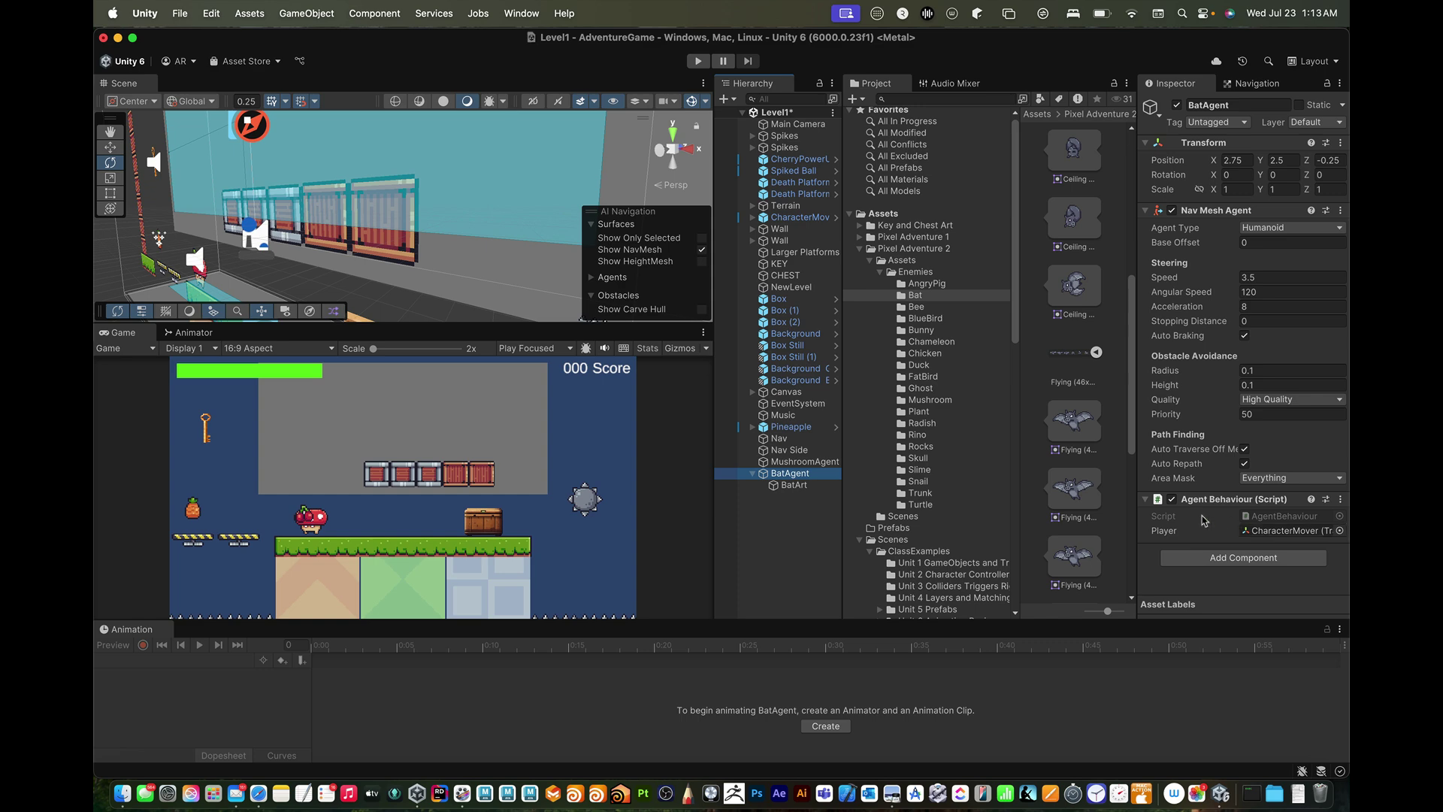
key("super+p")
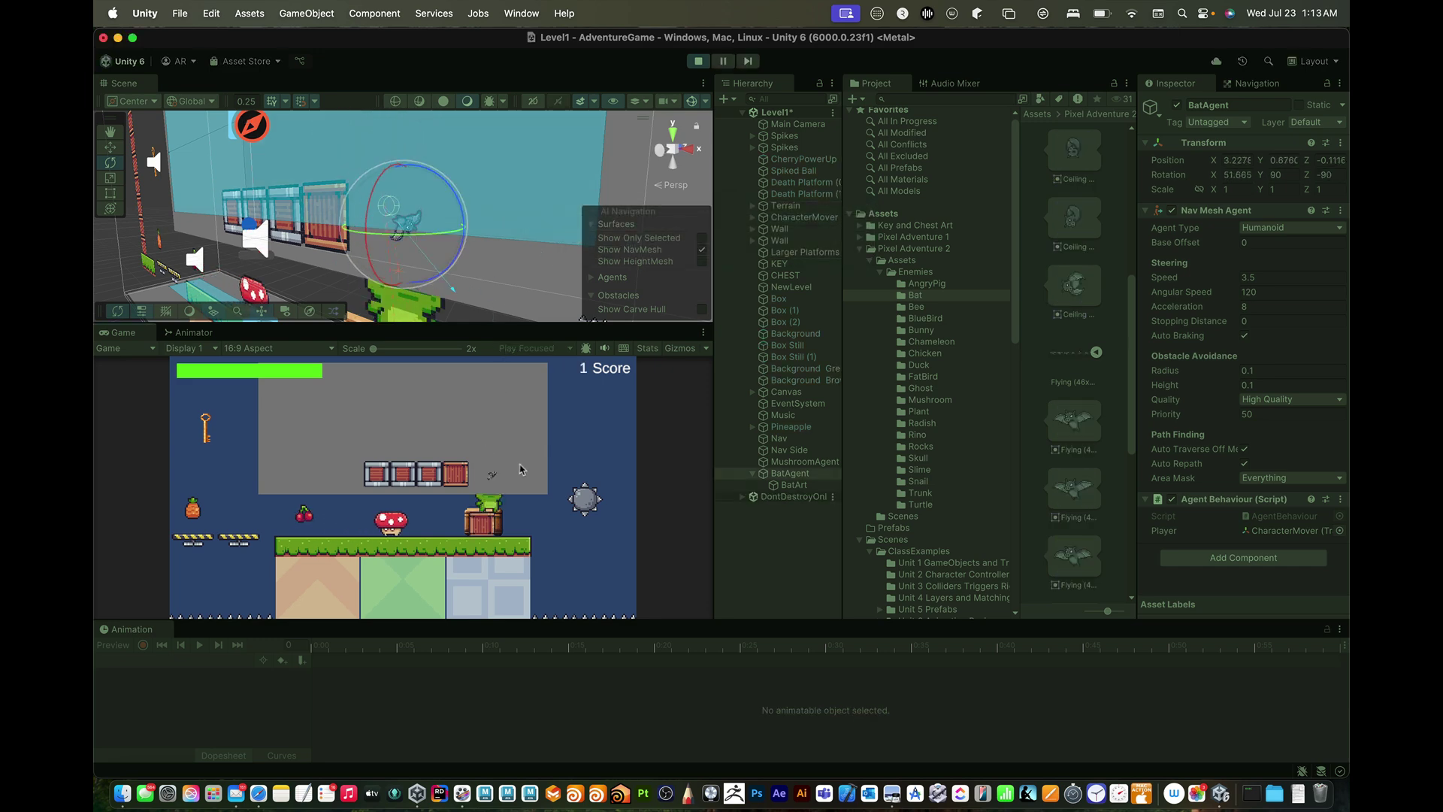
key("super+p")
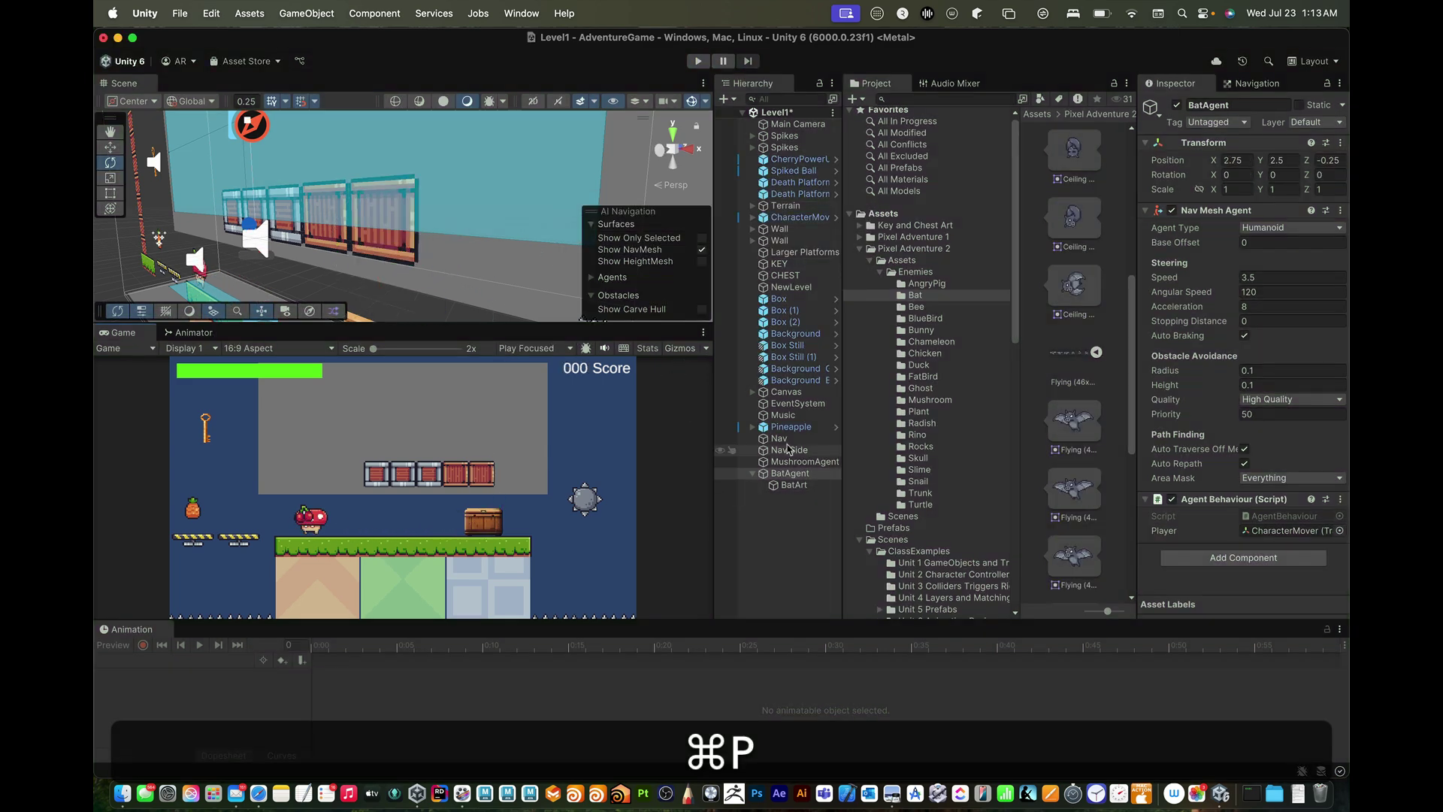
- Set BatArt's scale to 5 on the X, Y and Z axes
left_click(789, 487)
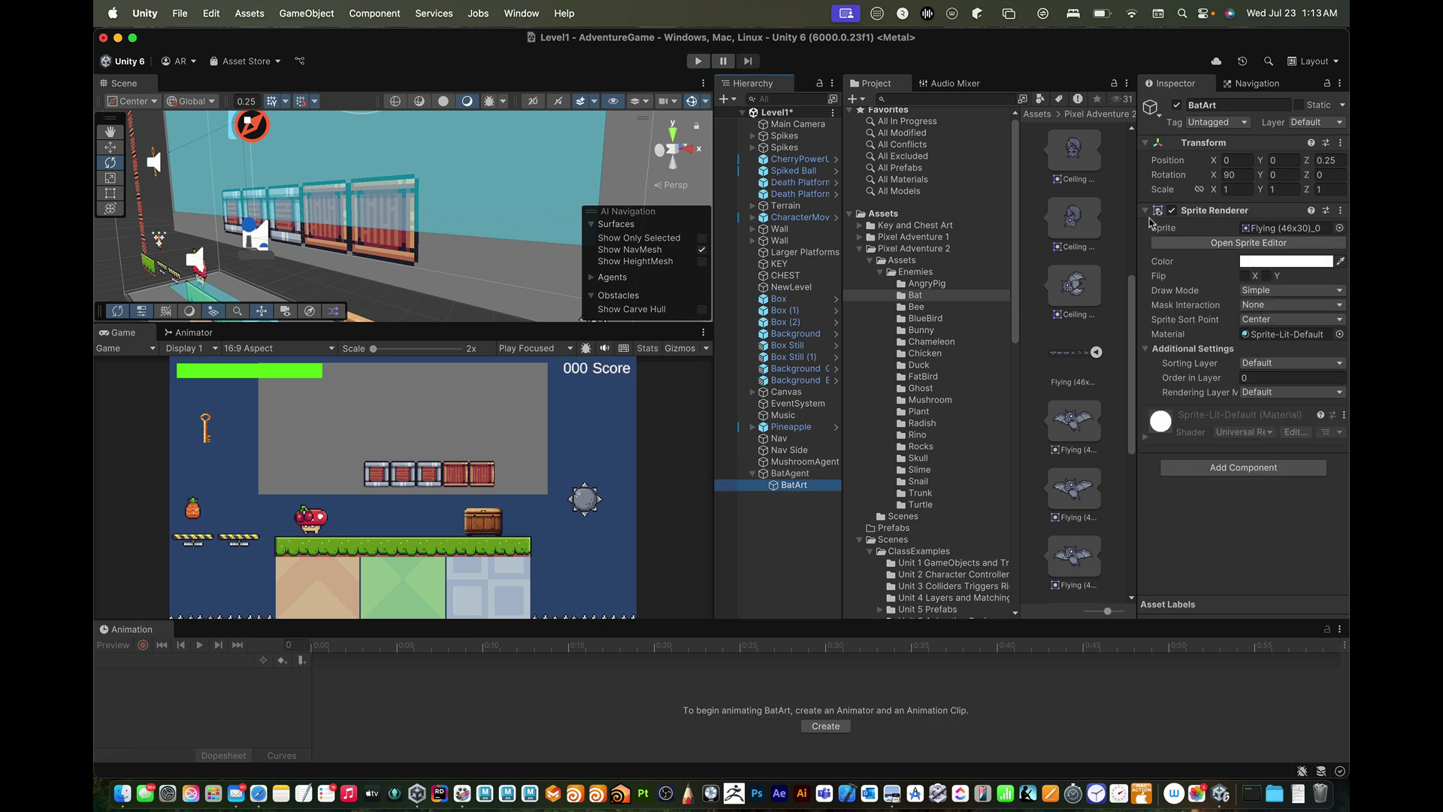
left_click(1225, 189)
type("5")
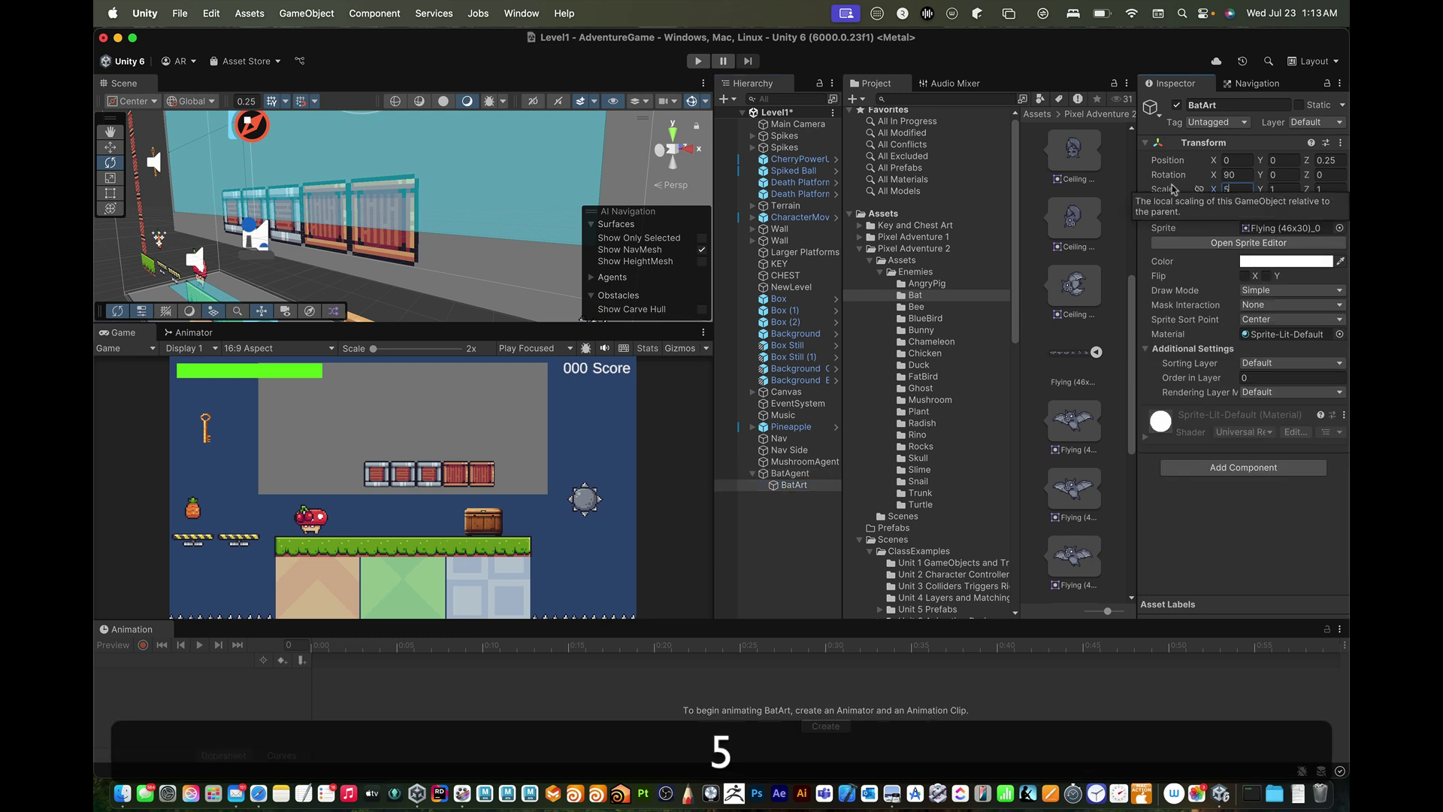
key("Tab")
type("5")
key("Tab")
key("Return")
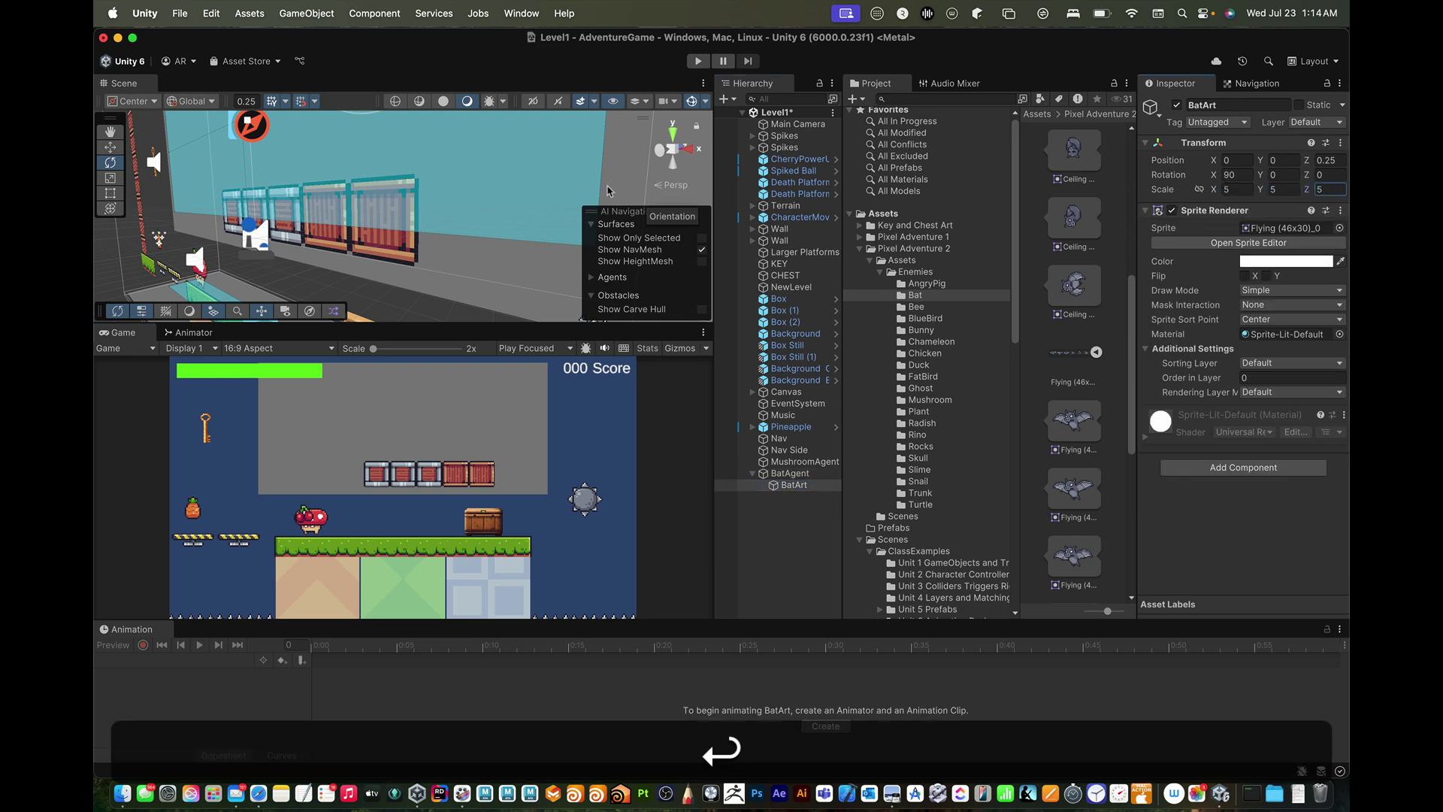
left_click(505, 298)
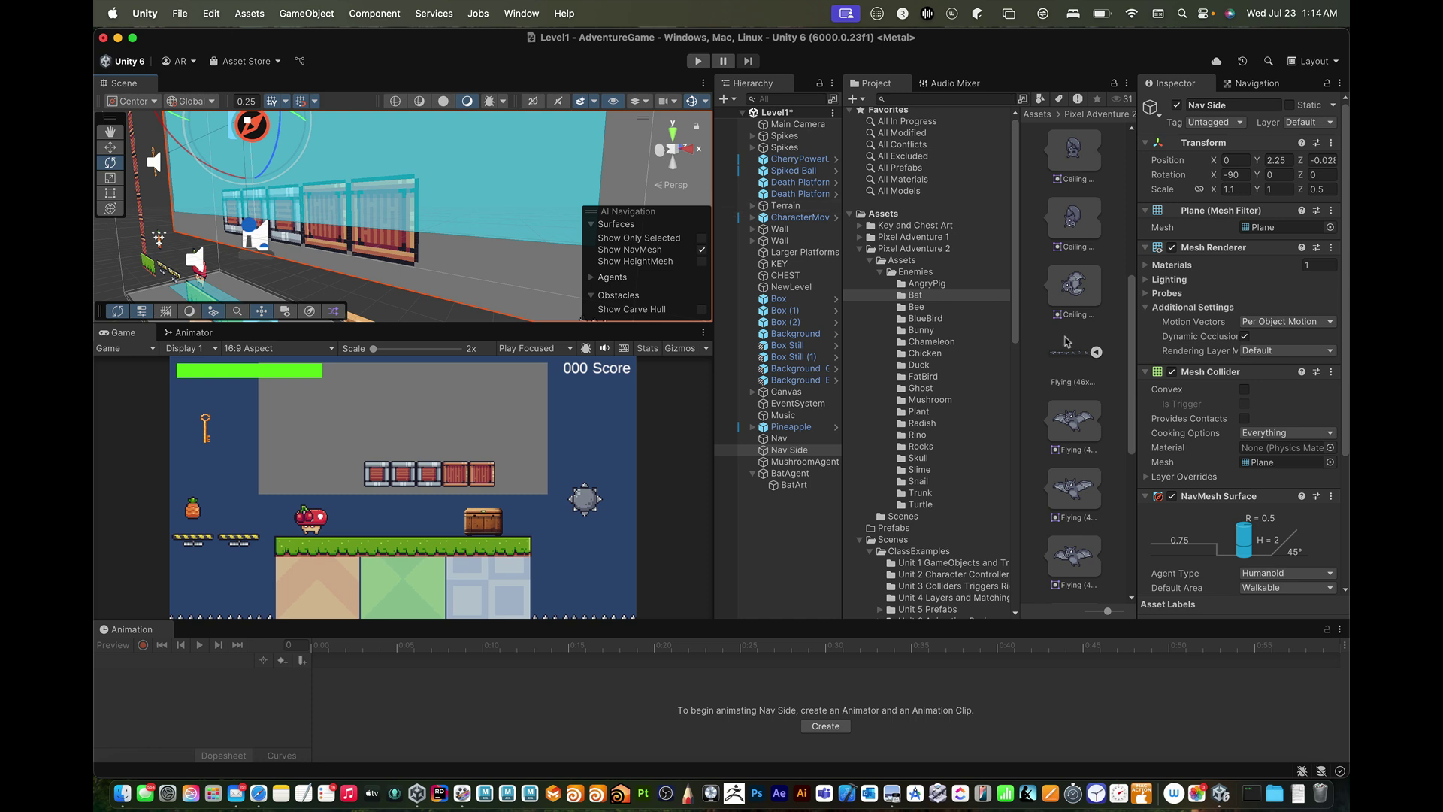
- Turn off the Mesh Renderer on both the Nav Side and Nav planes
scroll(1223, 343, "down", 1)
scroll(1223, 343, "up", 1)
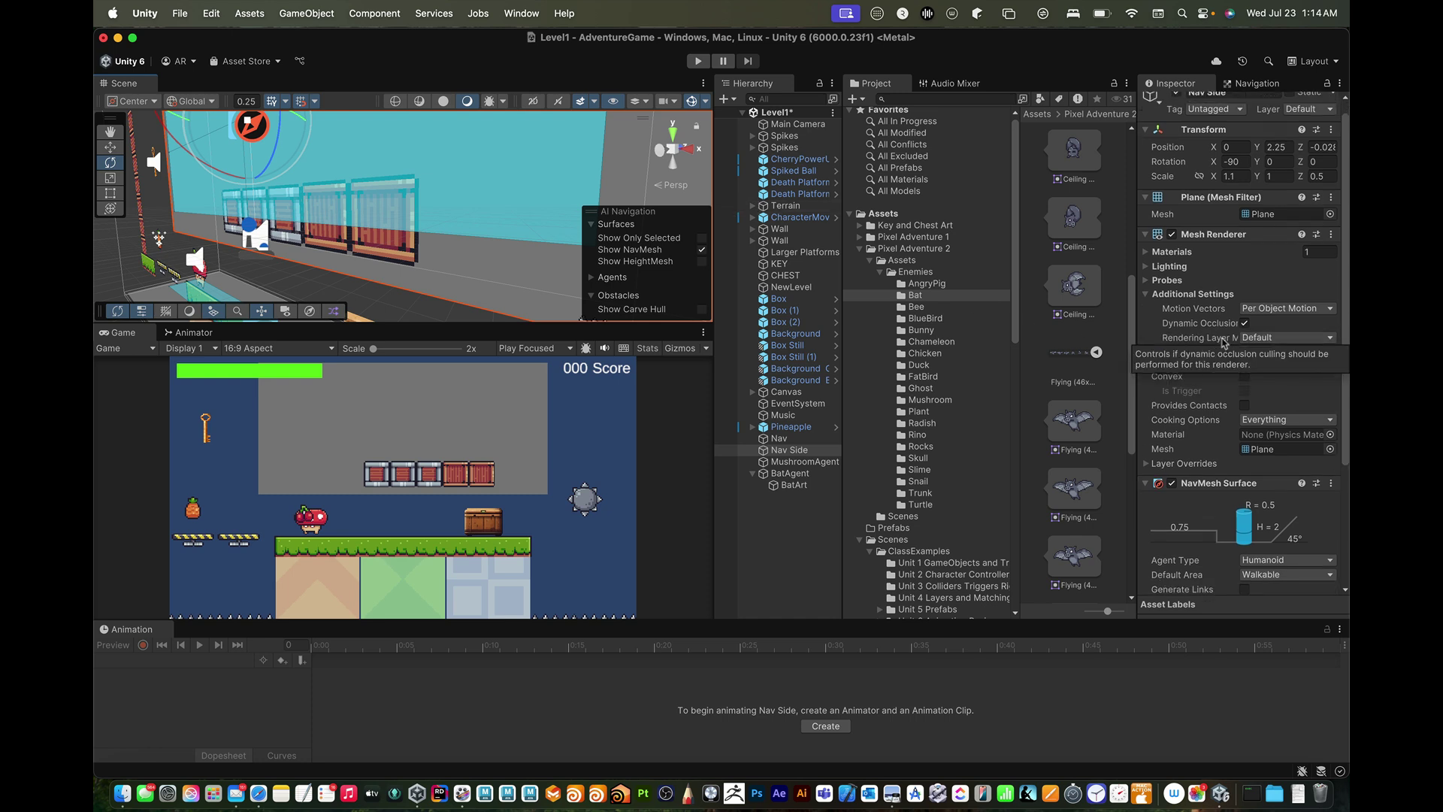
left_click(1172, 248)
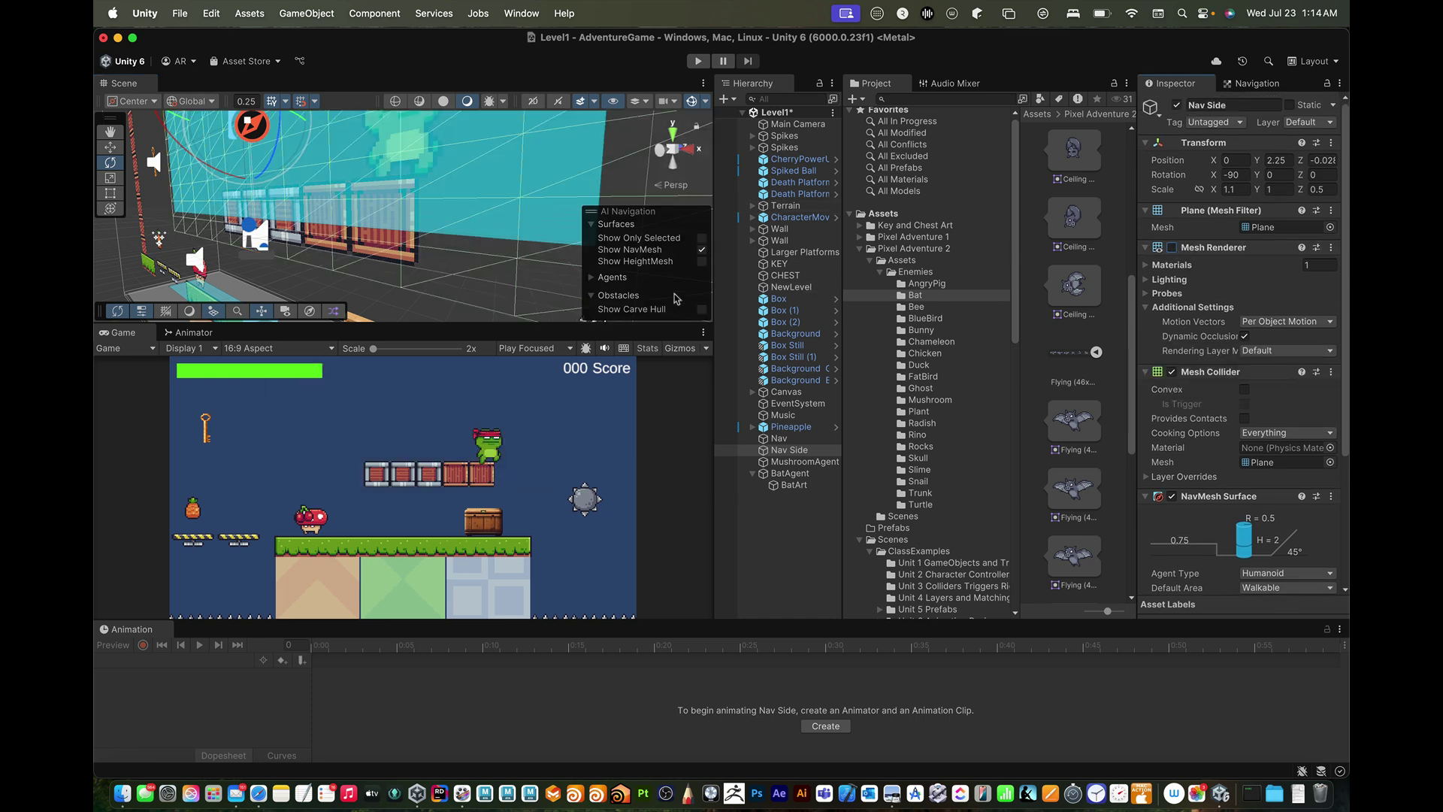
left_click(781, 439)
left_click(1172, 248)
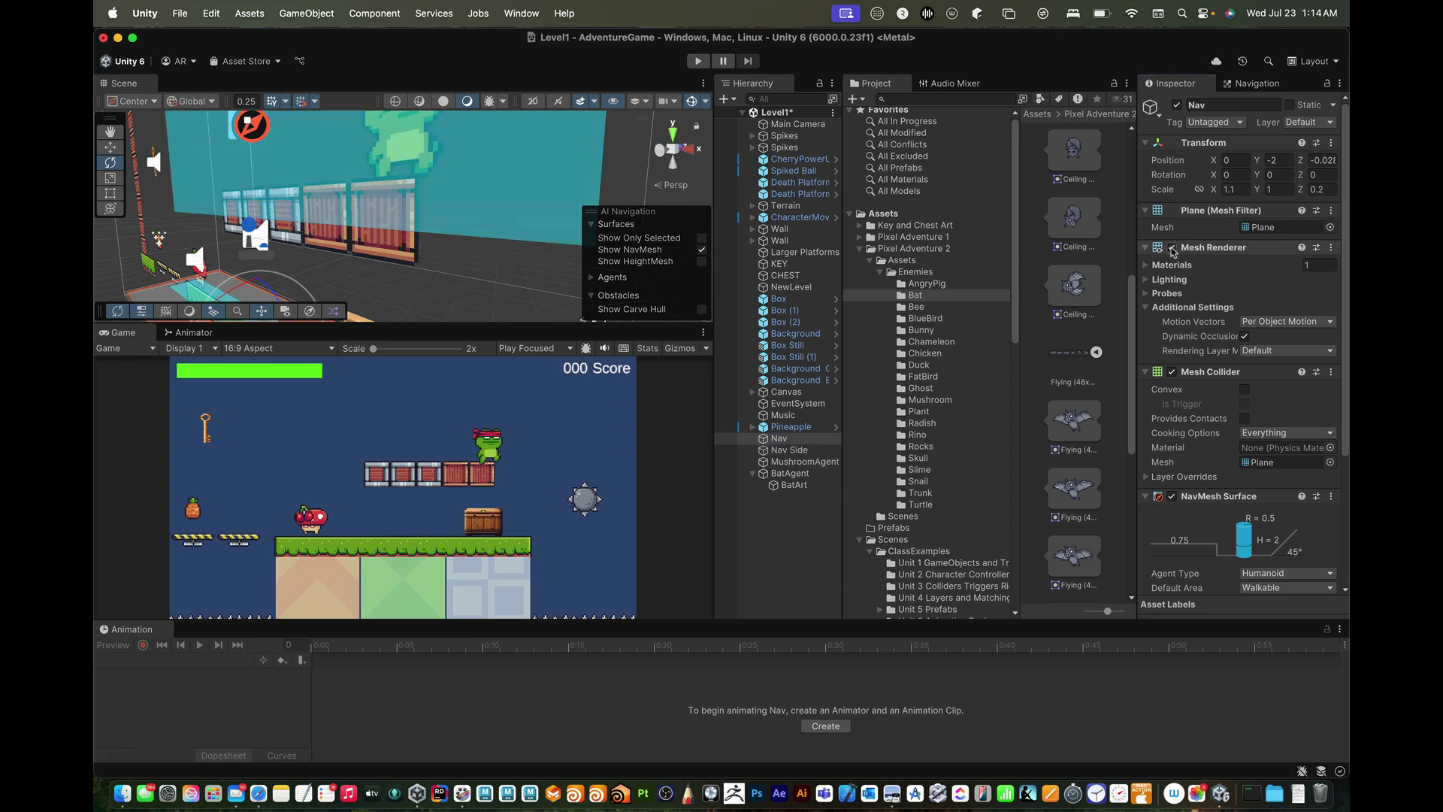
- Play-test the level with the nav planes hidden, moving the character both ways to check how the bat follows, and stop the game
scroll(481, 254, "down", 10)
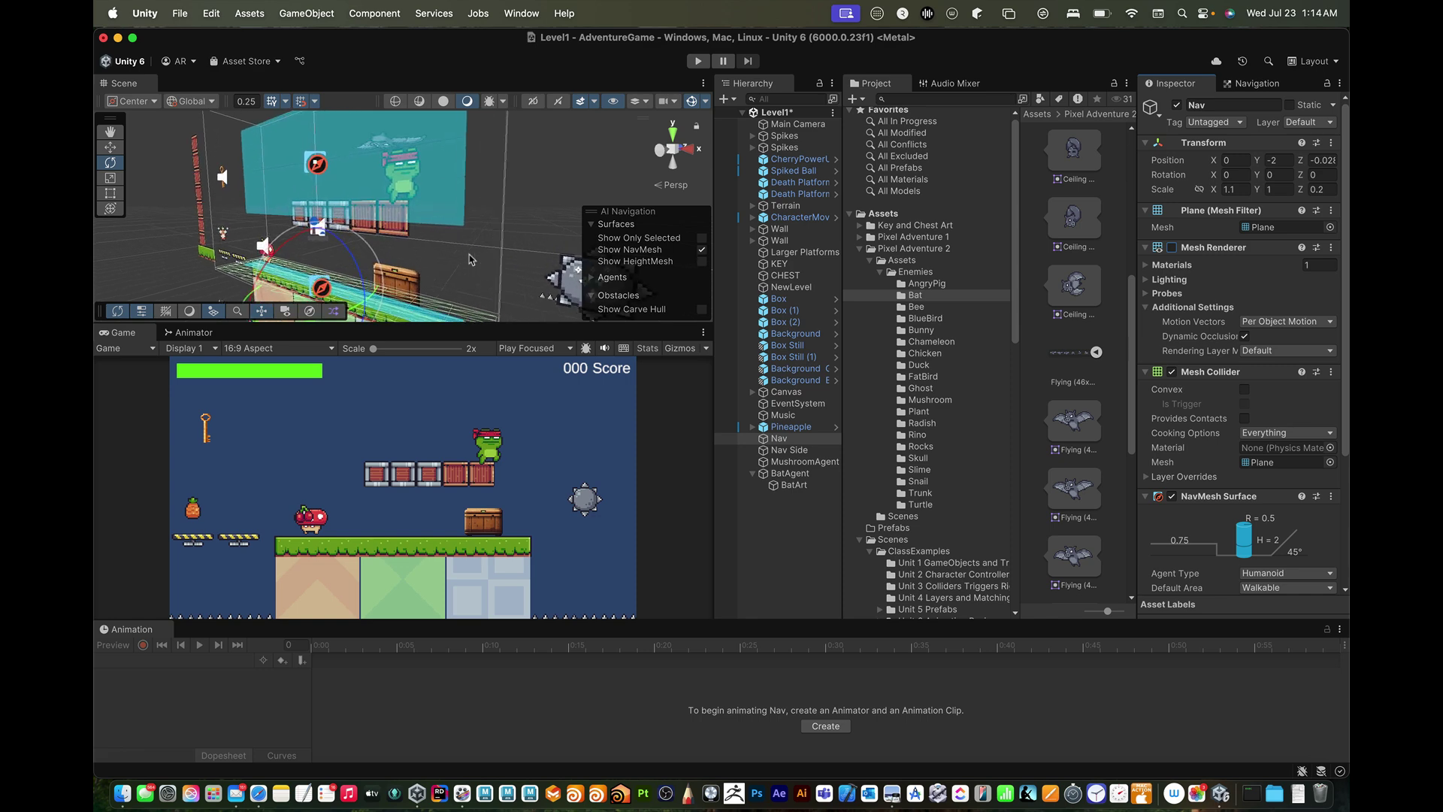
left_click_drag(461, 241, 315, 259, "alt")
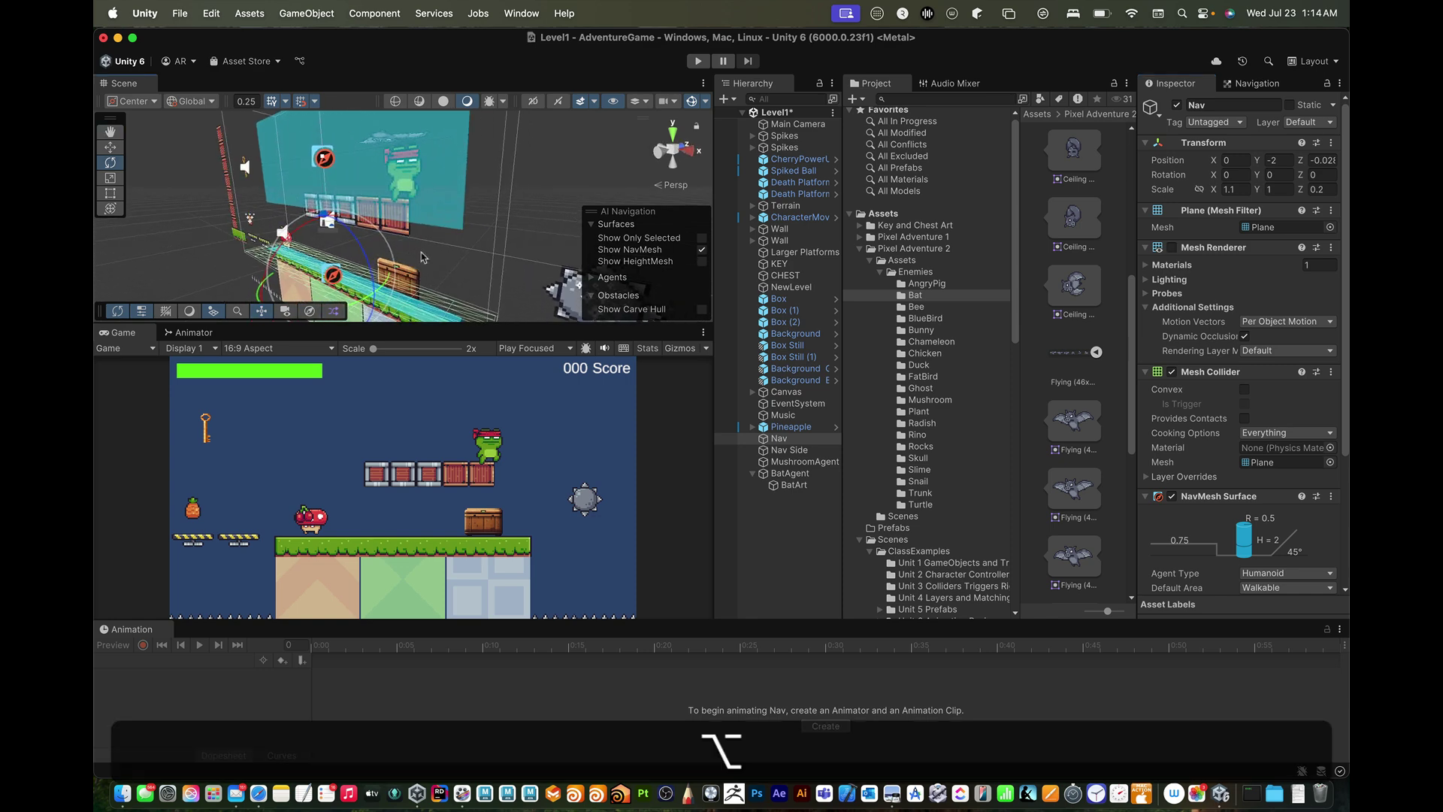
key("alt+super+p")
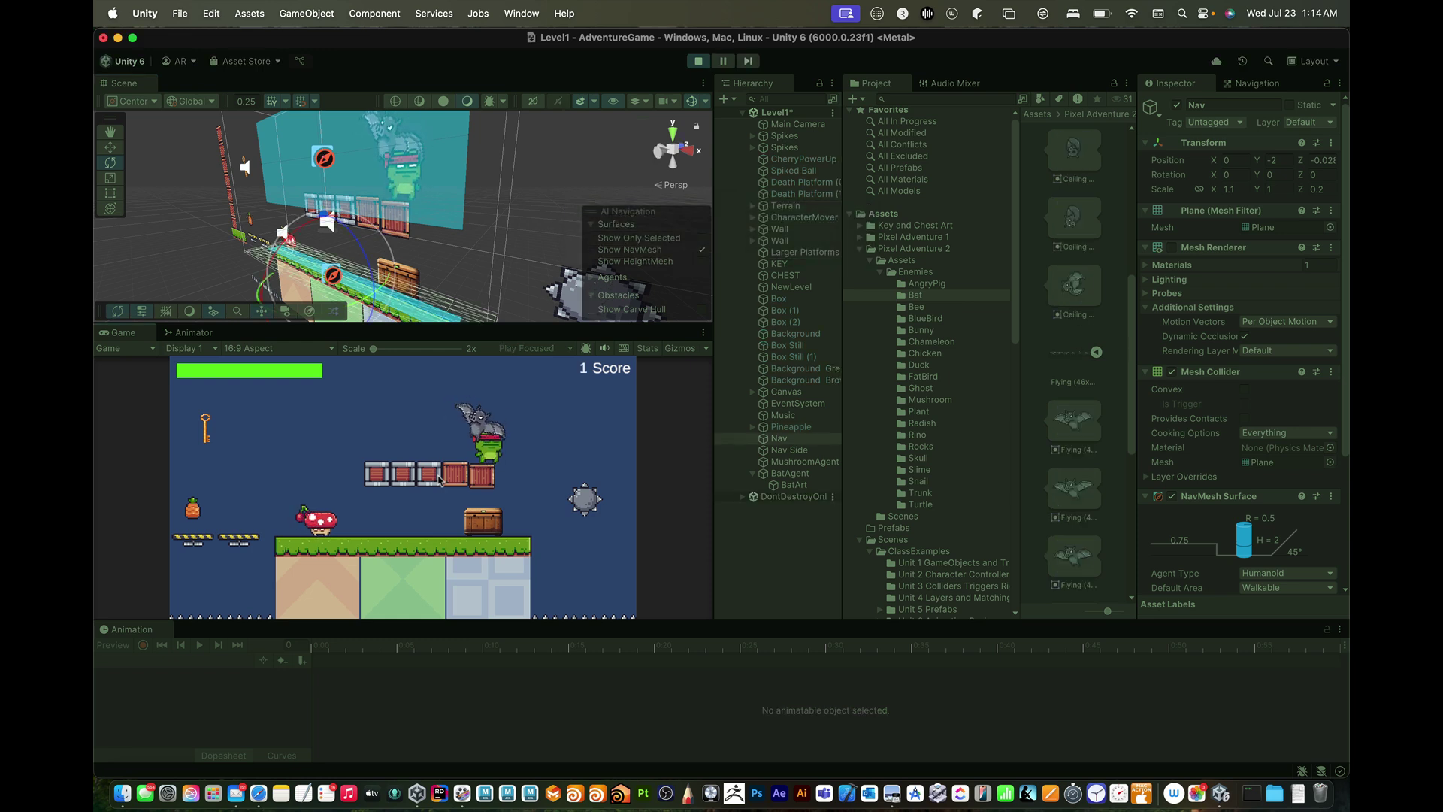
key("Left")
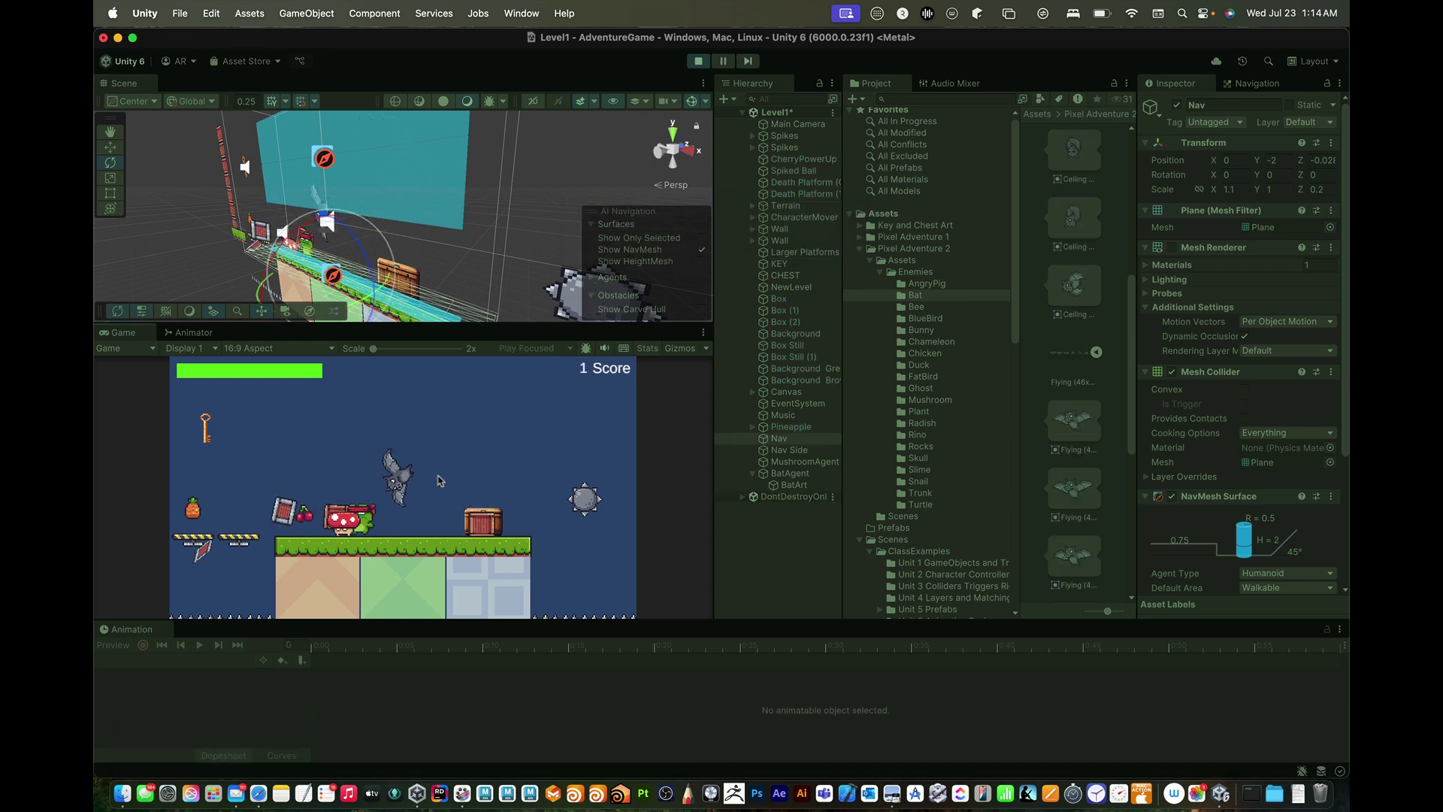
key("Left")
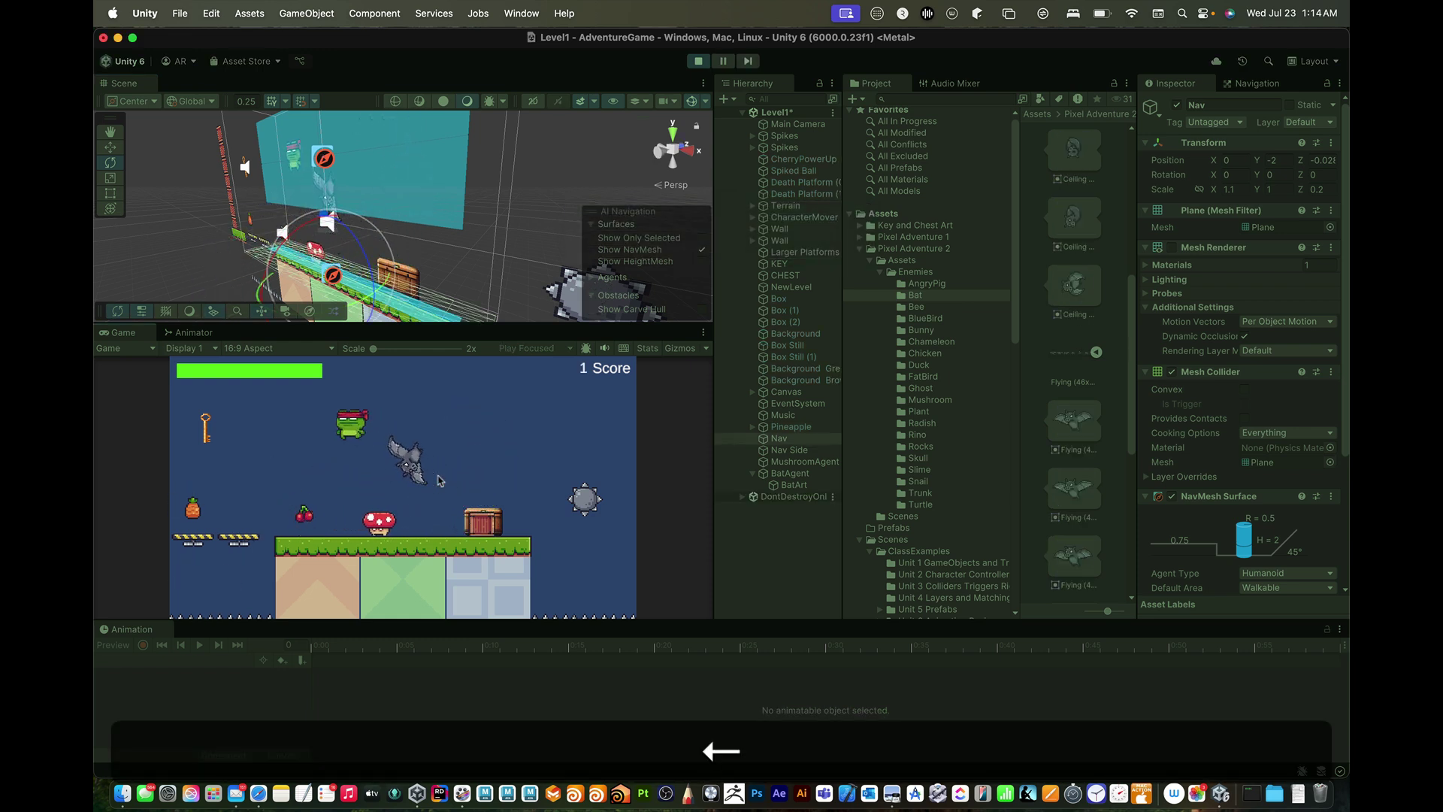
key("Right")
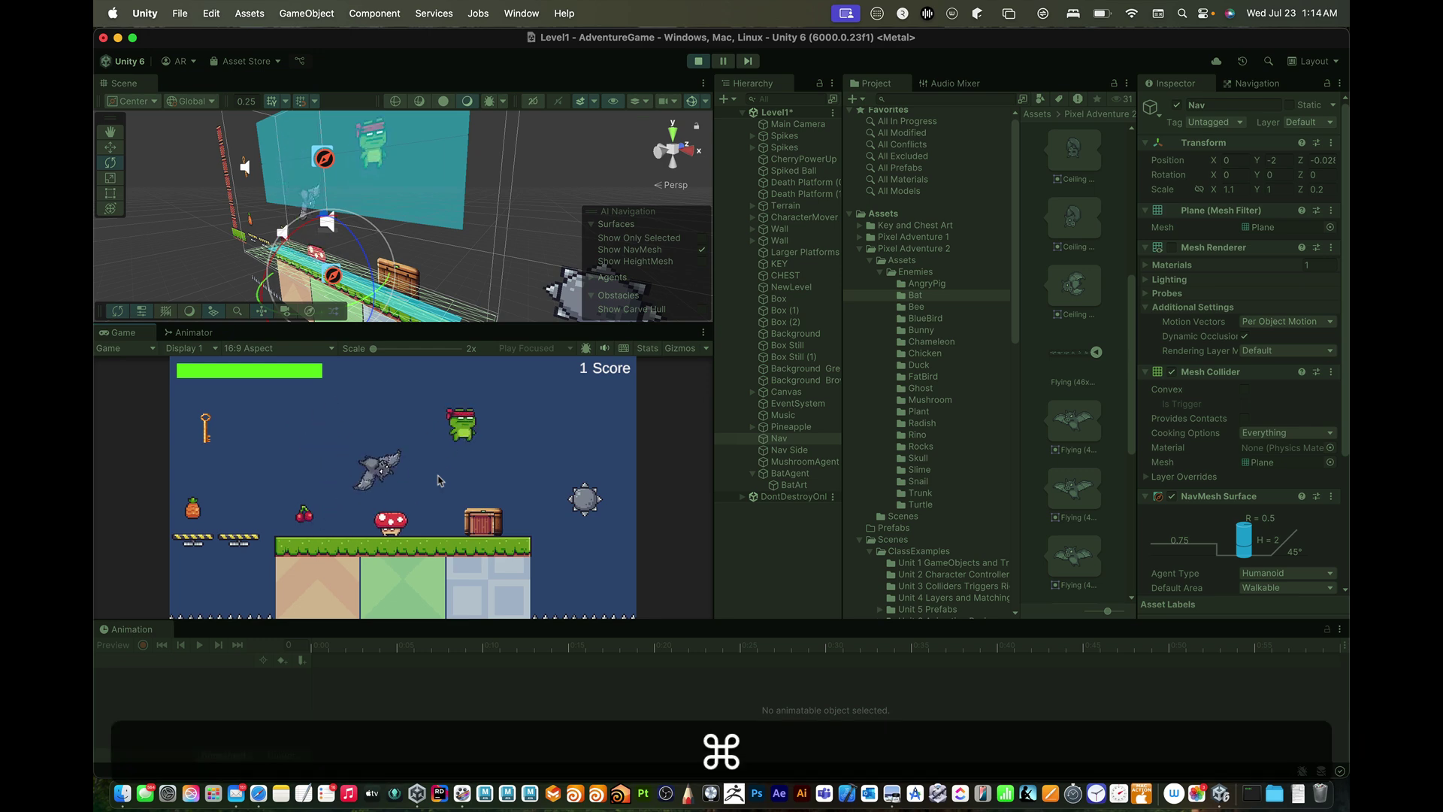
key("super+p")
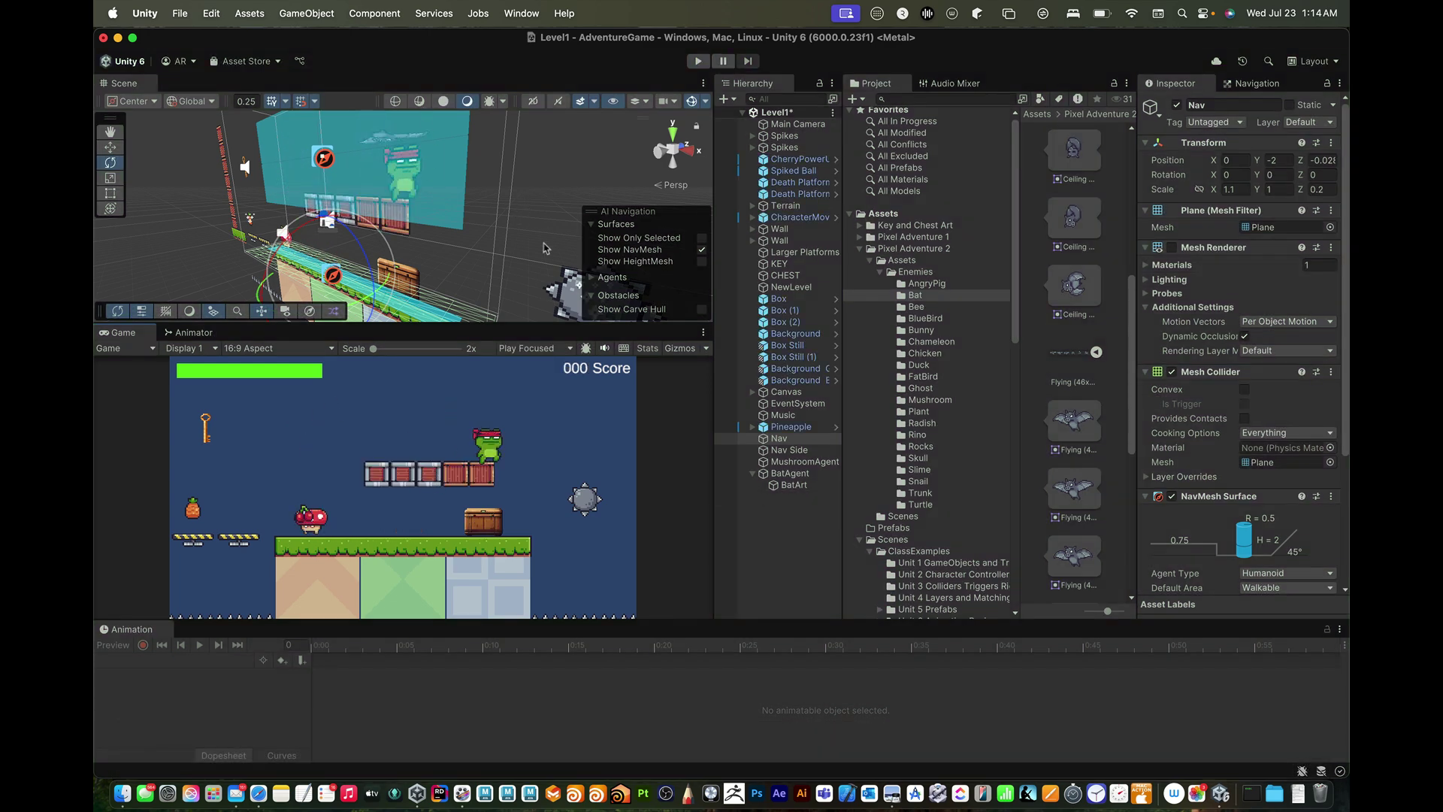
- Set the angular speed of BatAgent's Nav Mesh Agent to 0
left_click(789, 474)
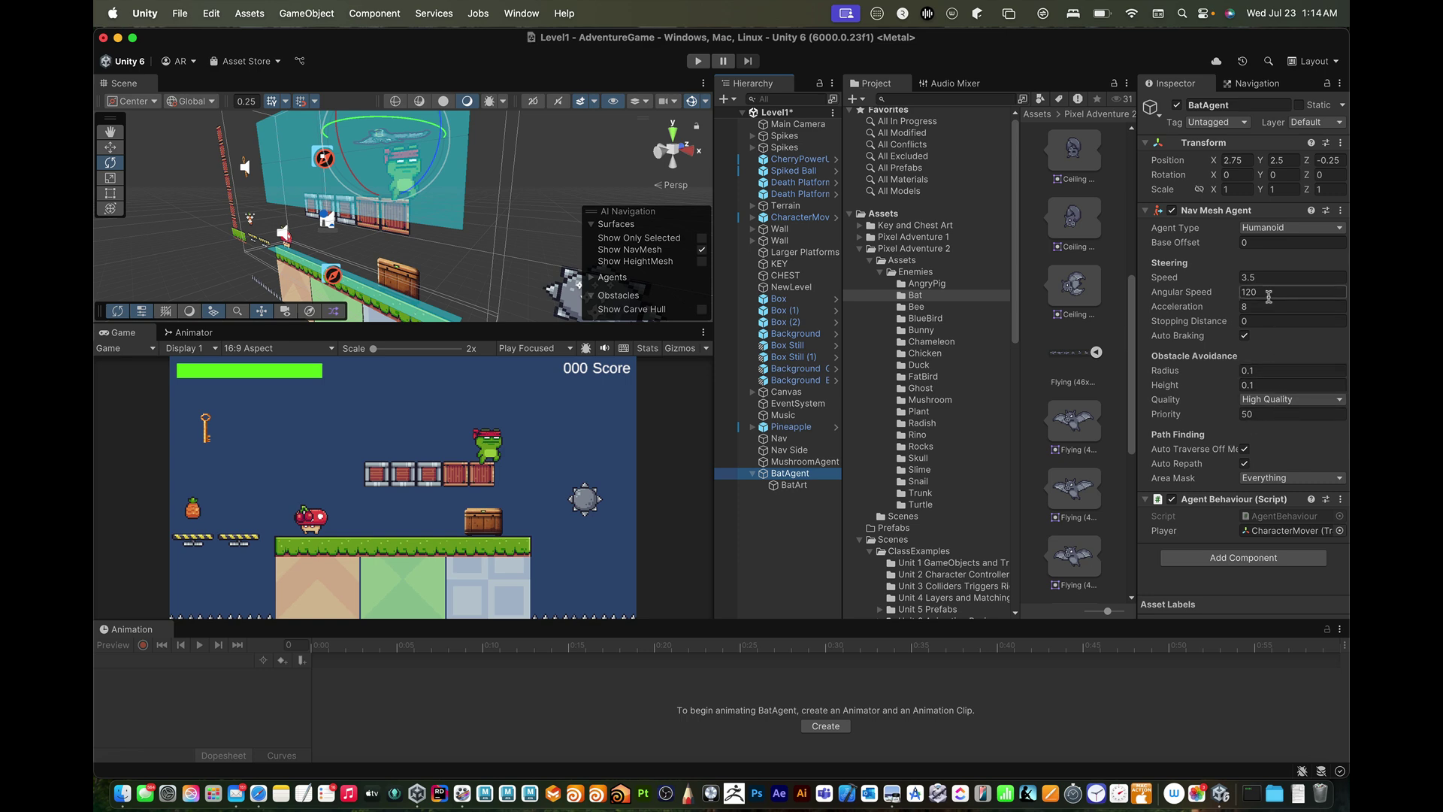
type("0")
key("Return")
- Play-test the level again, running back and forth and jumping to check the bat's chase and orientation
key("super+p")
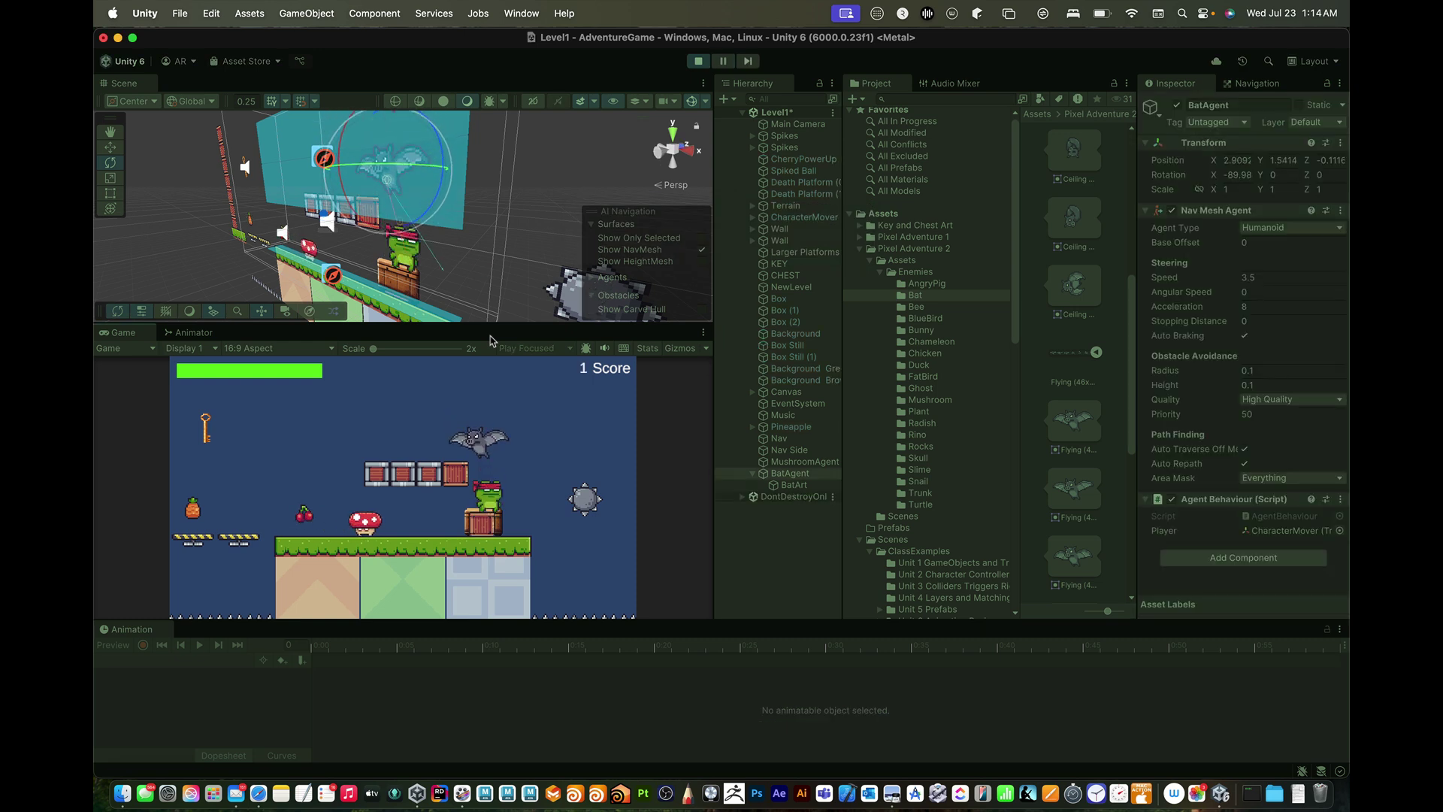
key("Left")
key("Right")
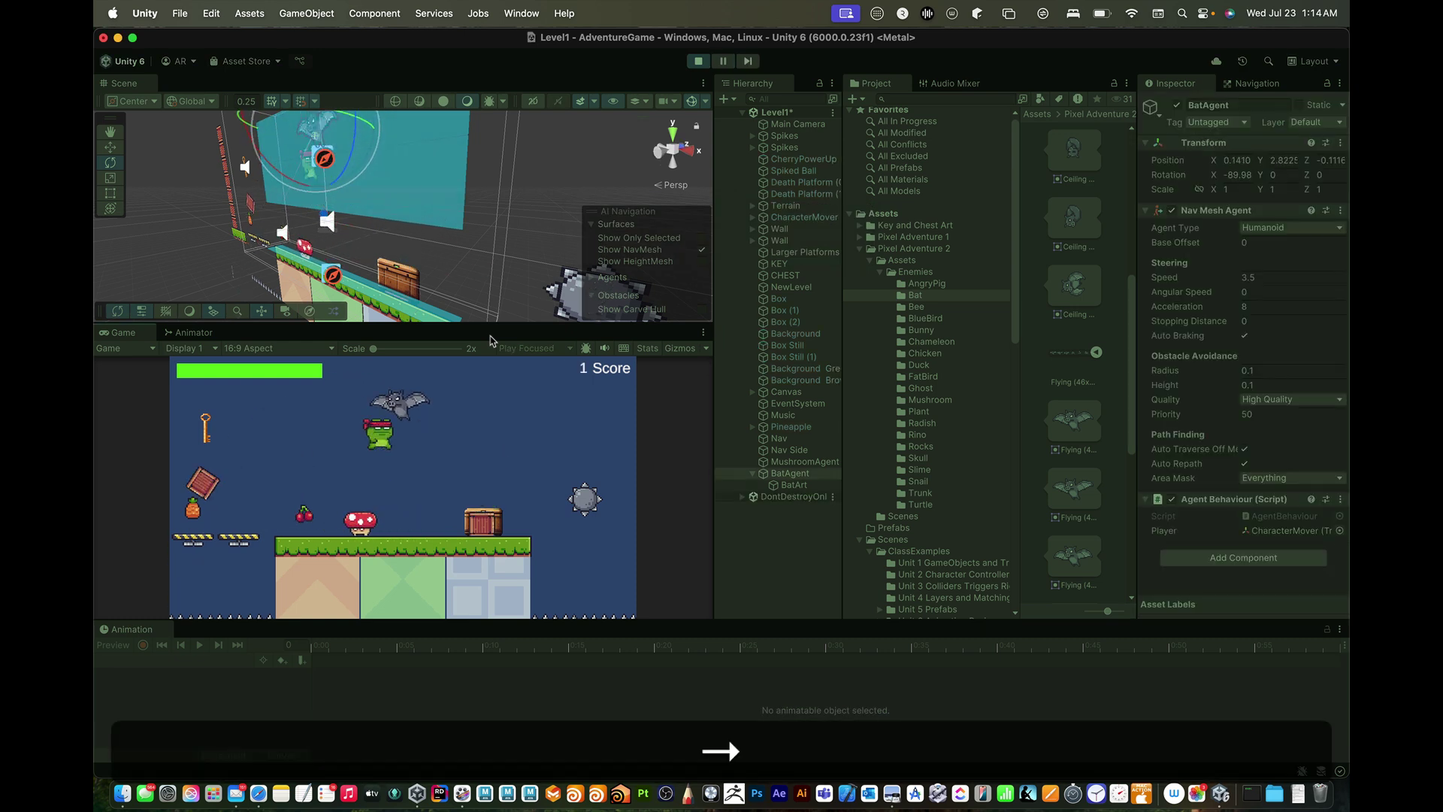
key("Left")
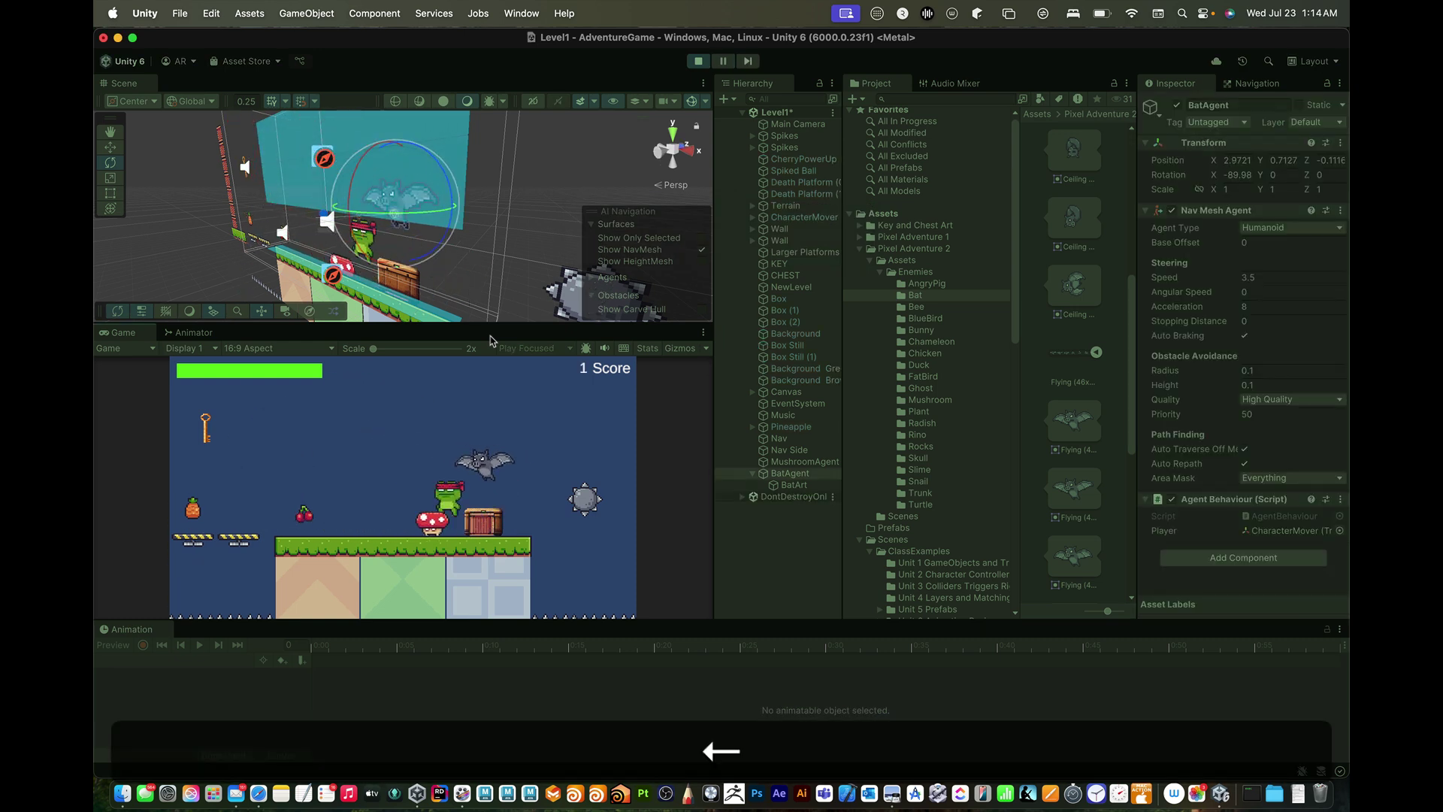
key("Right")
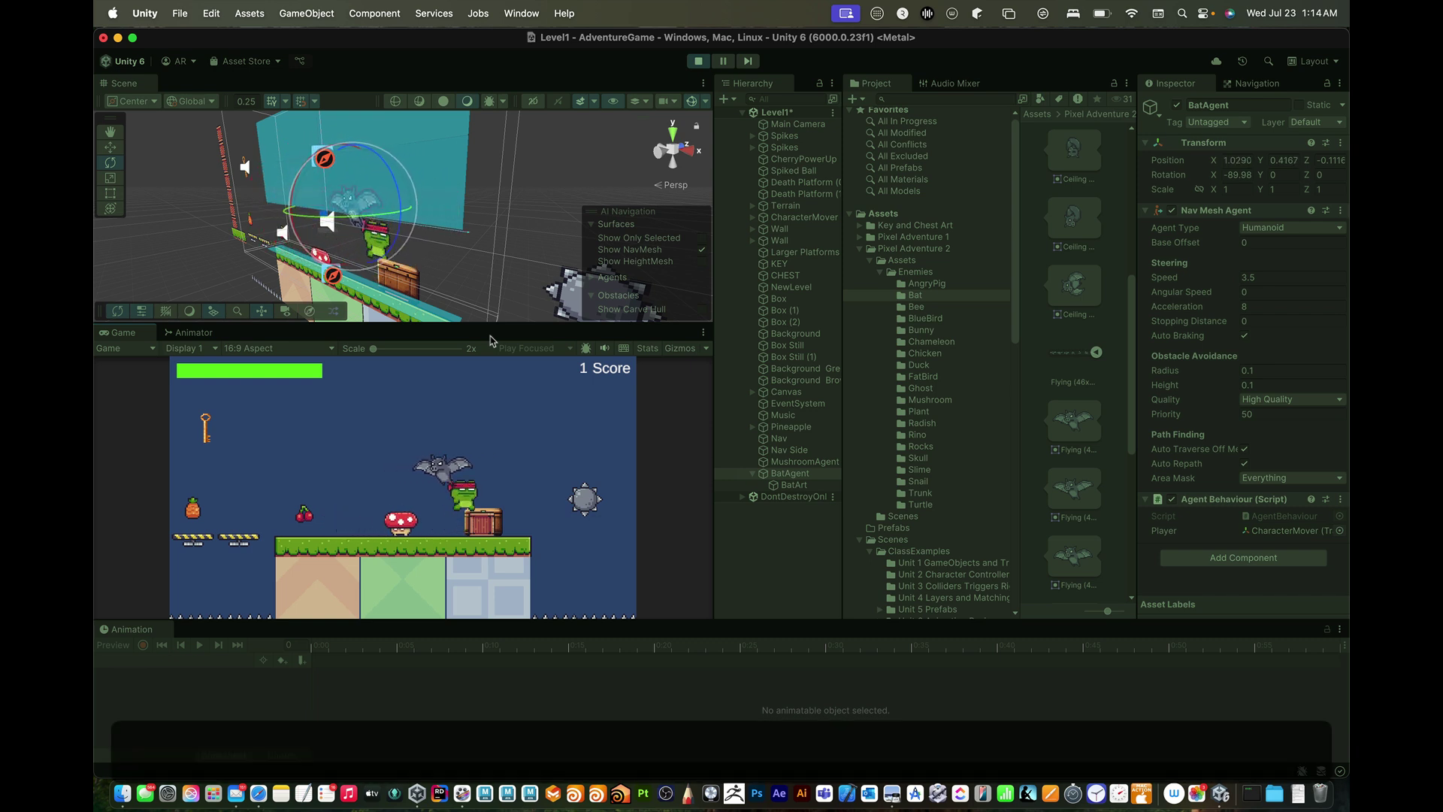
key("space")
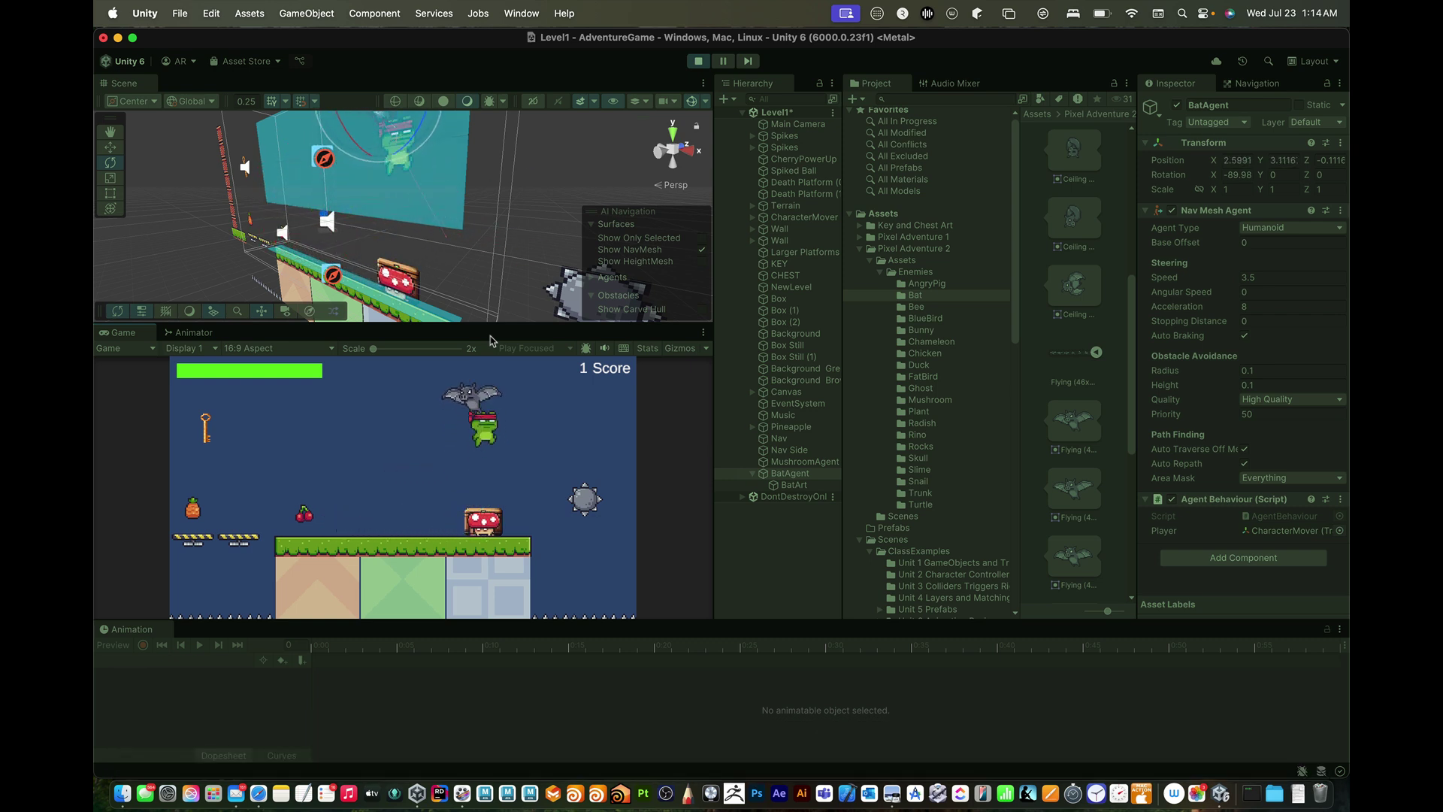
key("Left")
key("super")
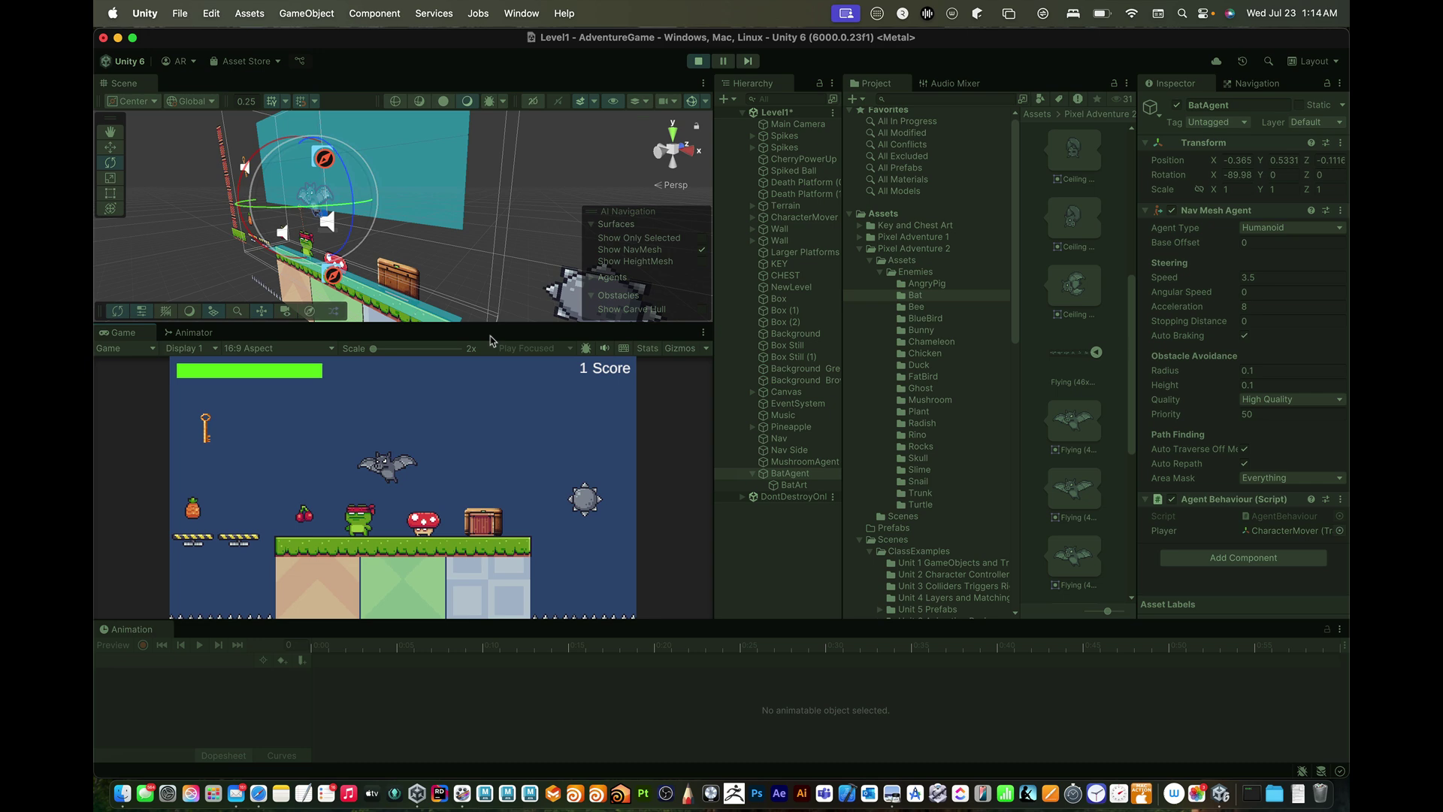